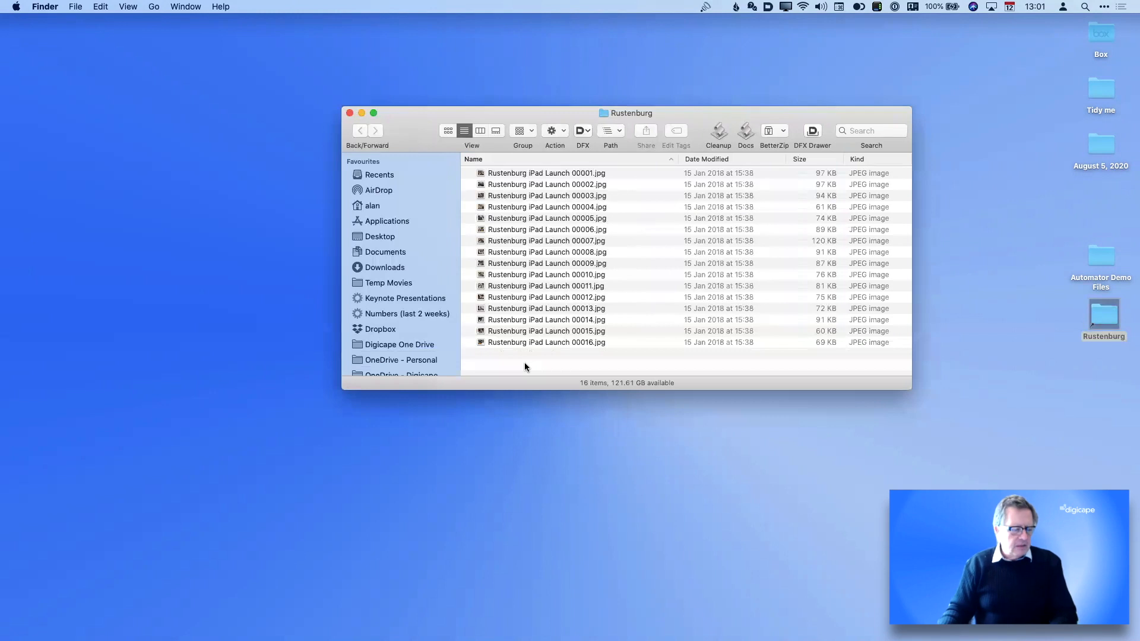
Batch-rename all 16 images in the Rustenburg folder by adding the text "Edited_" before each name
drag(525, 362, 542, 171)
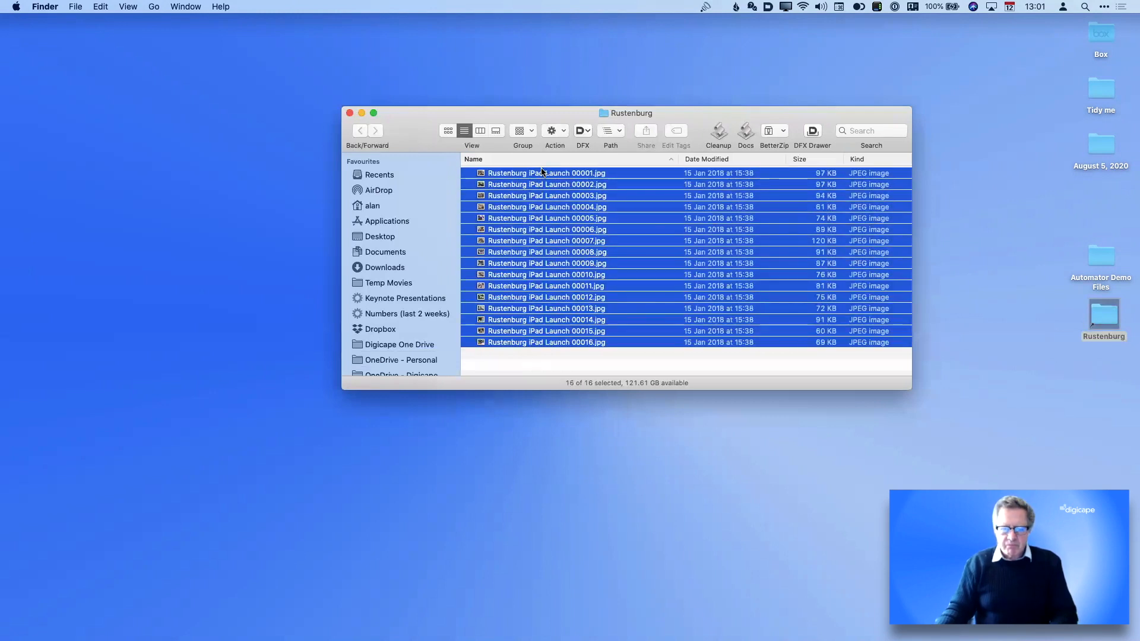
right_click(618, 177)
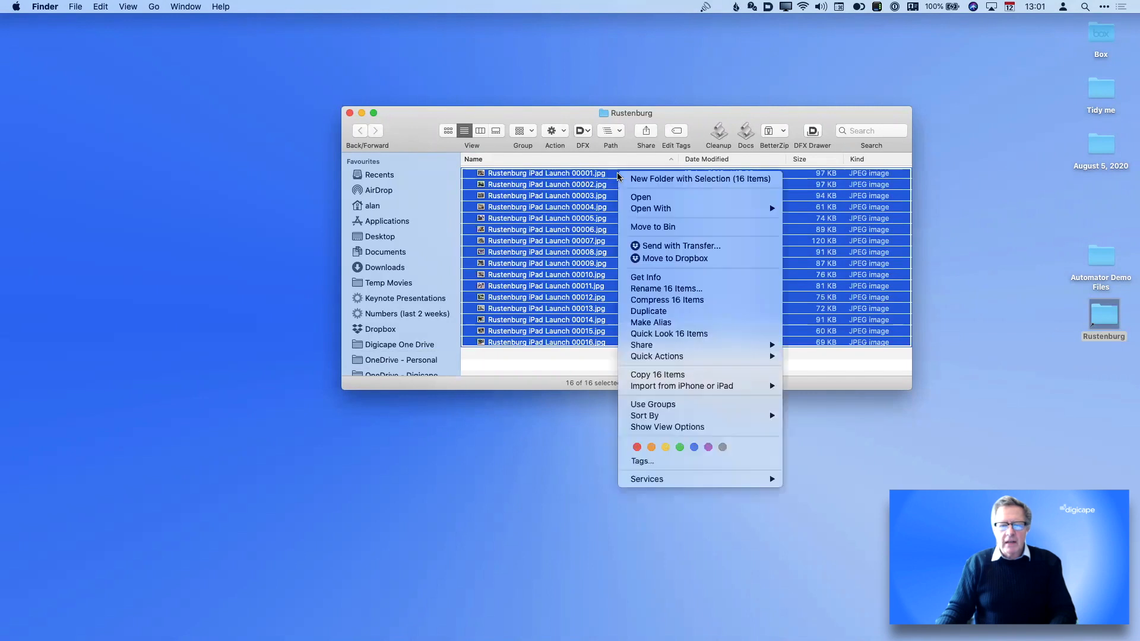
click(685, 289)
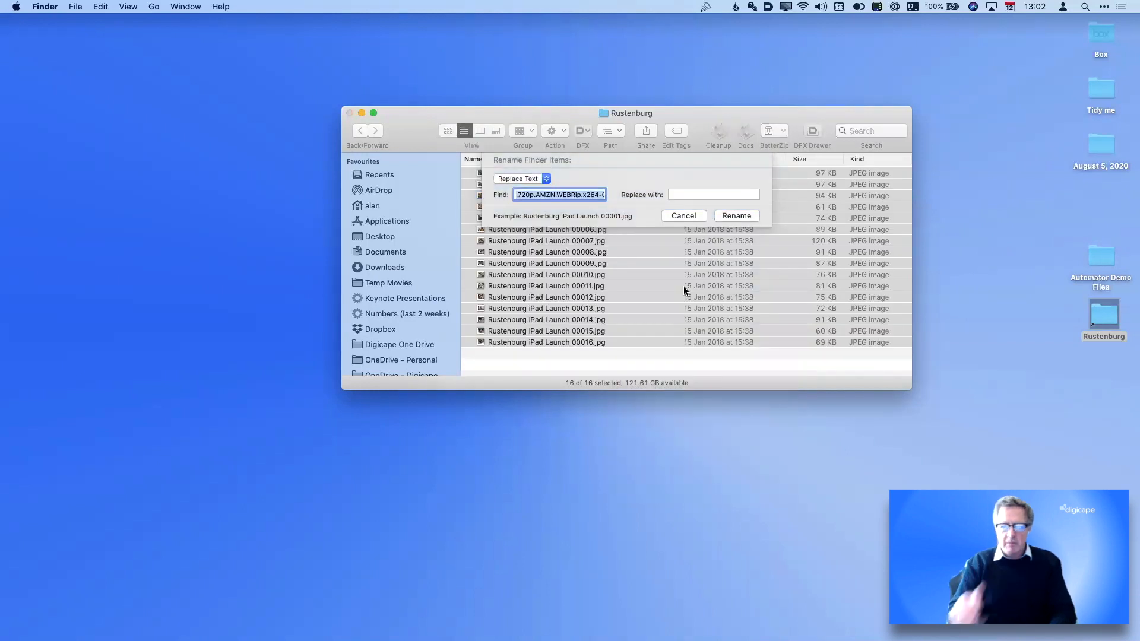
click(535, 177)
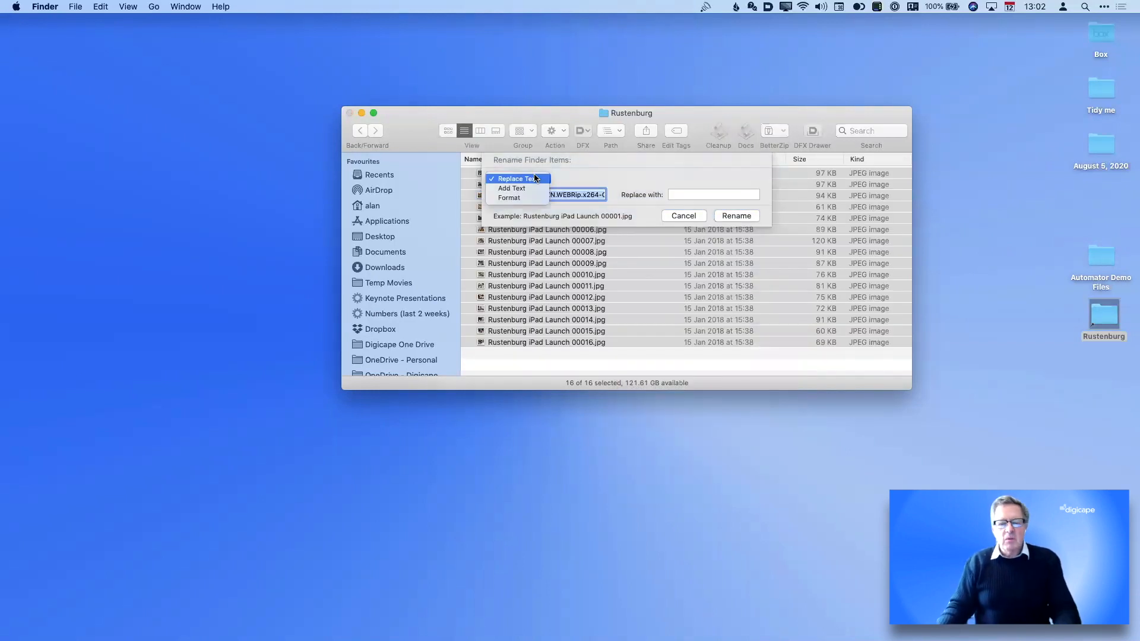
click(532, 187)
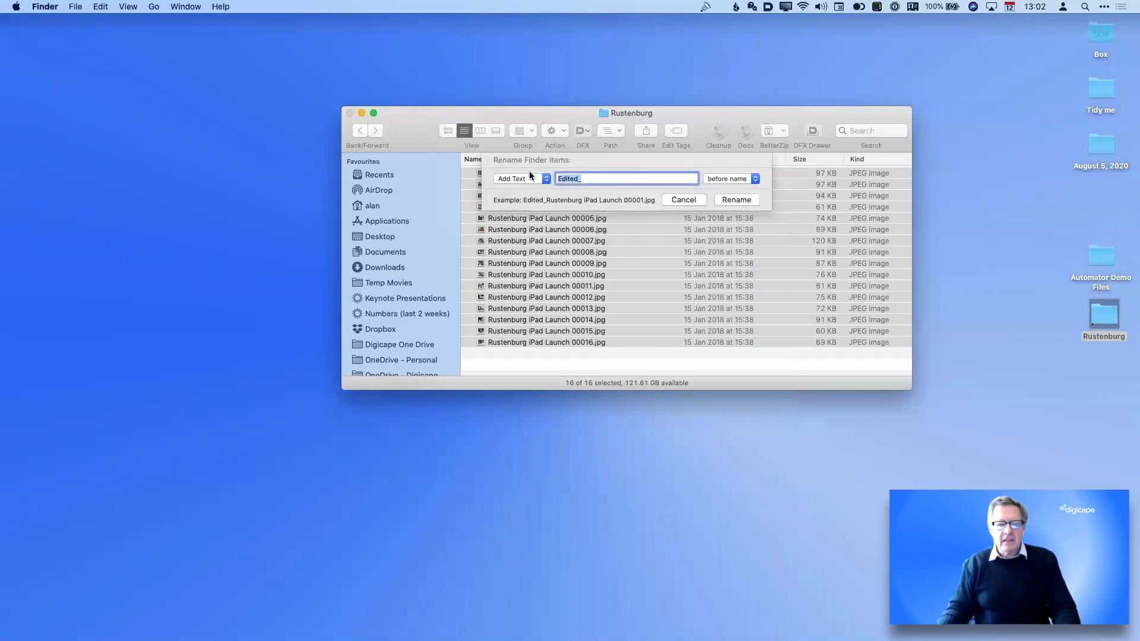
click(528, 177)
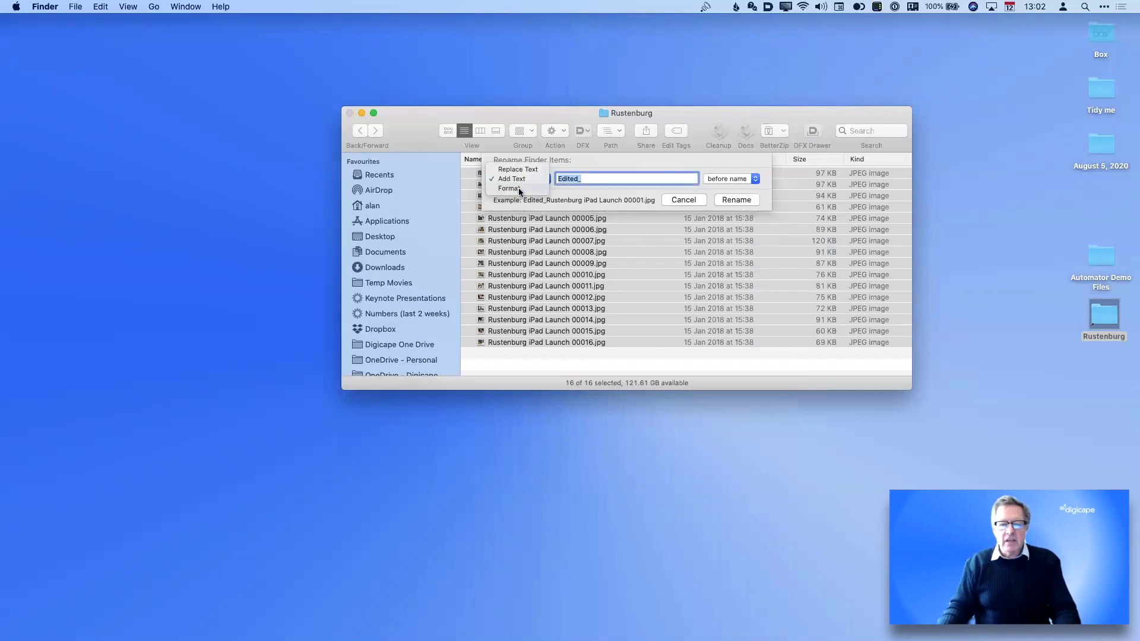
click(519, 188)
click(533, 177)
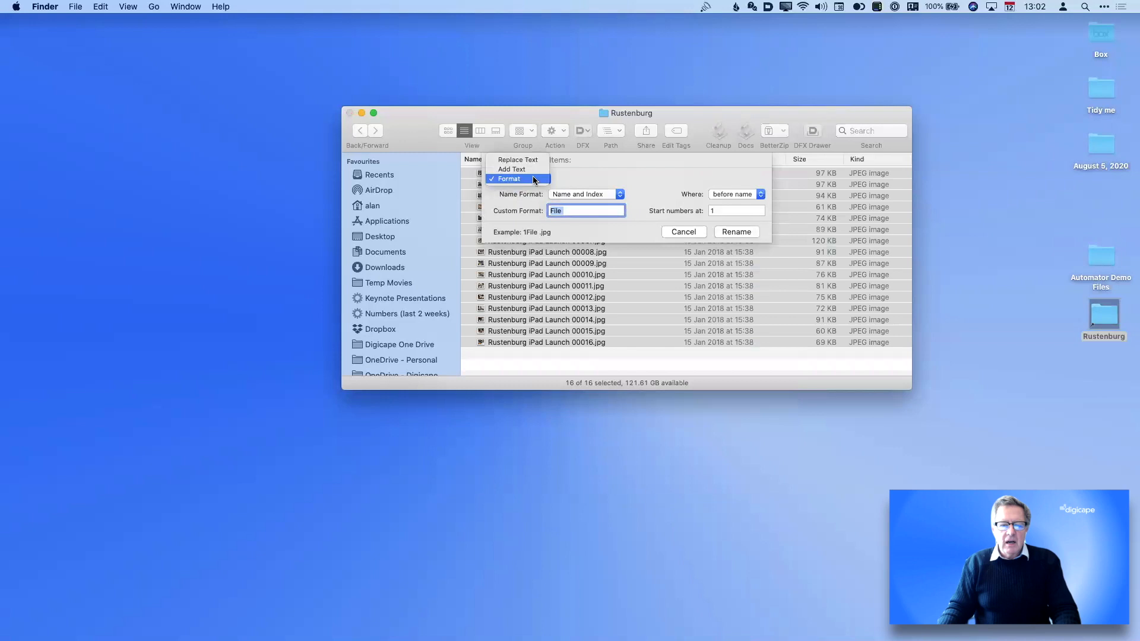
click(532, 169)
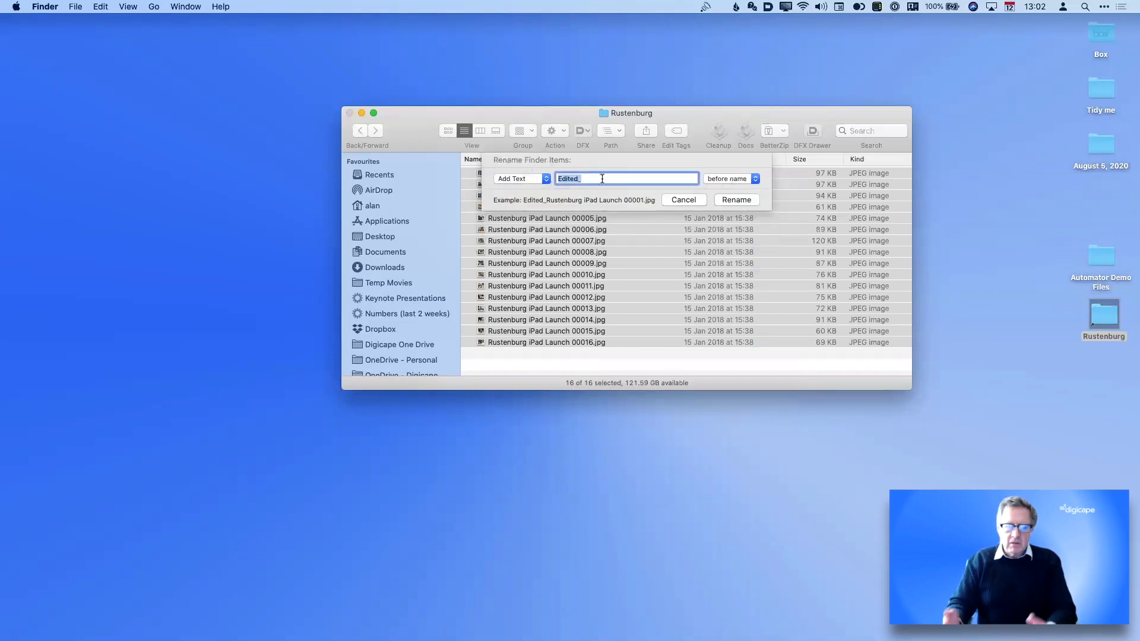
click(747, 199)
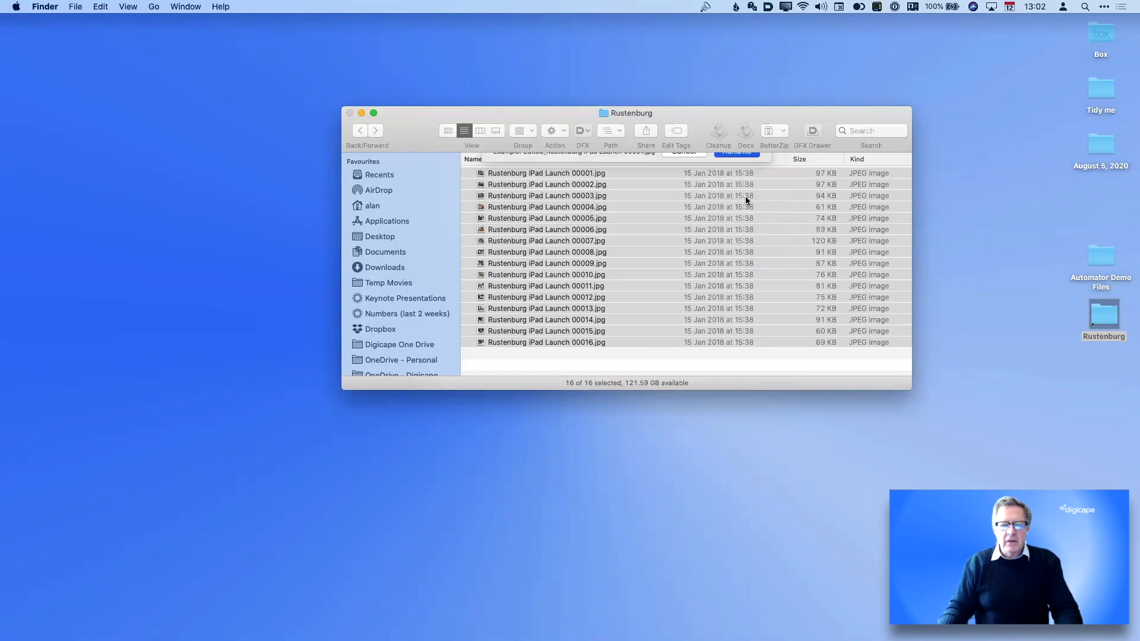
click(511, 364)
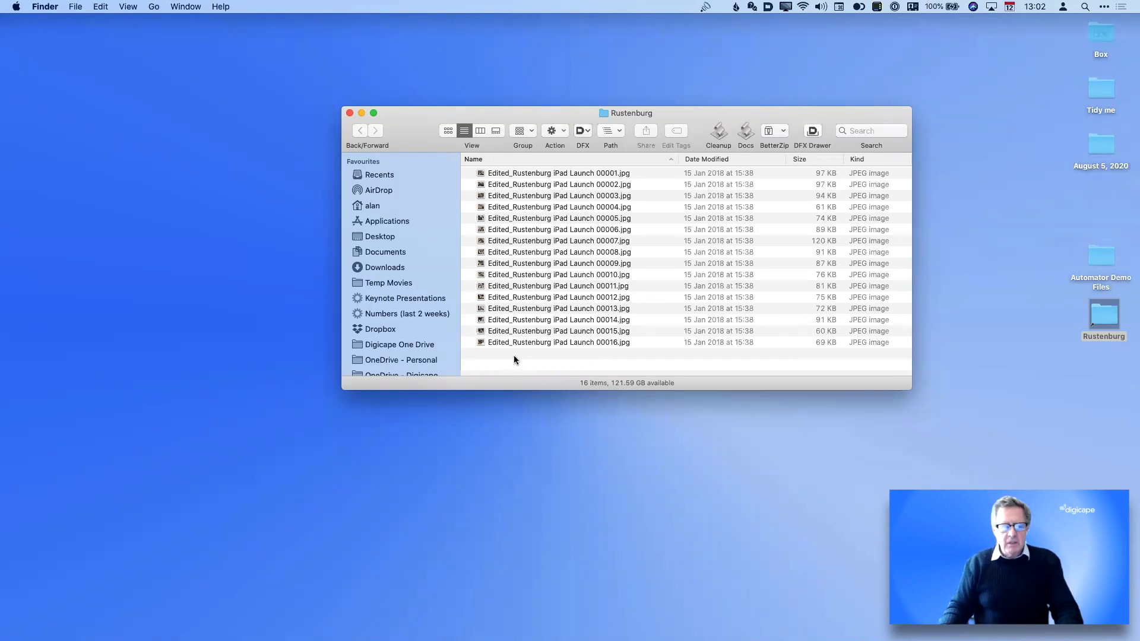
Show the file preview pane and create a single PDF from all the renamed Rustenburg images
drag(514, 354, 504, 170)
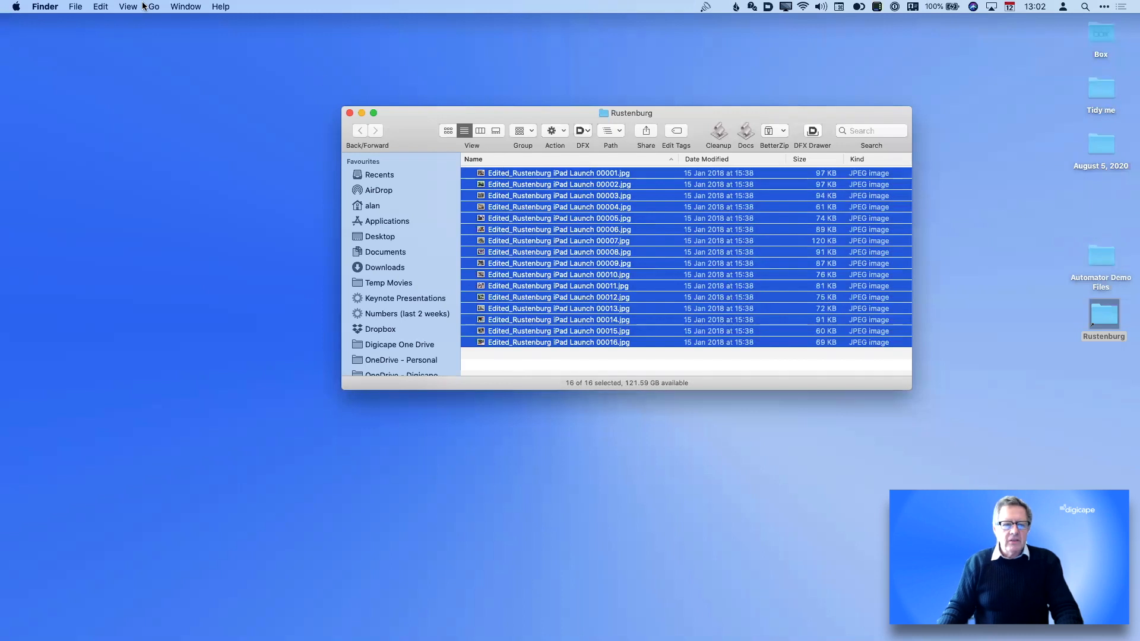
click(123, 6)
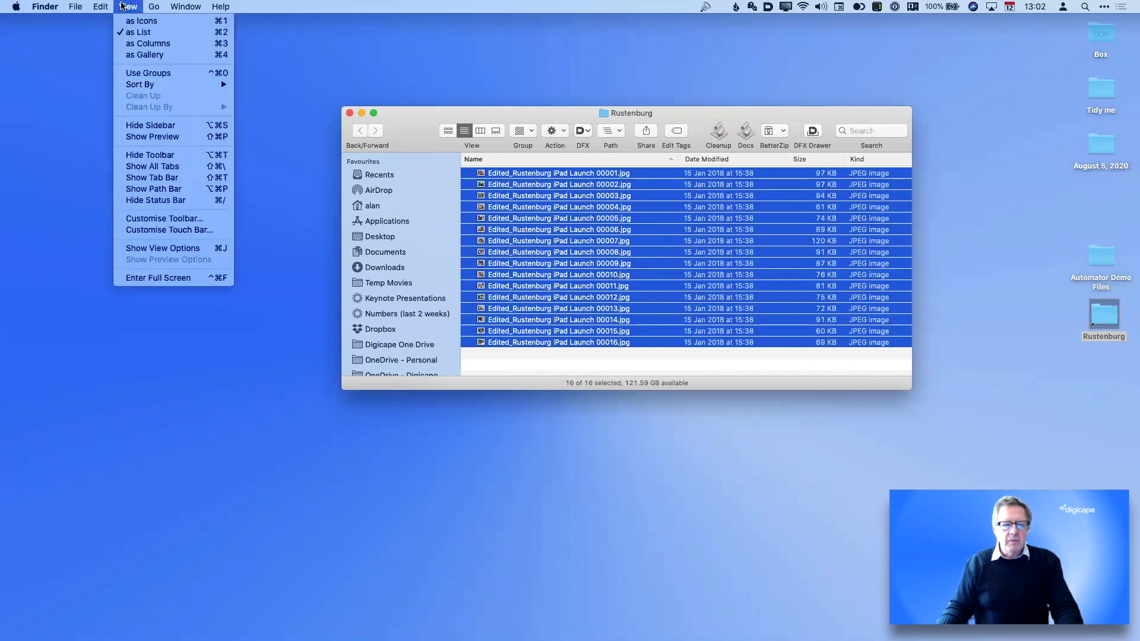
click(178, 138)
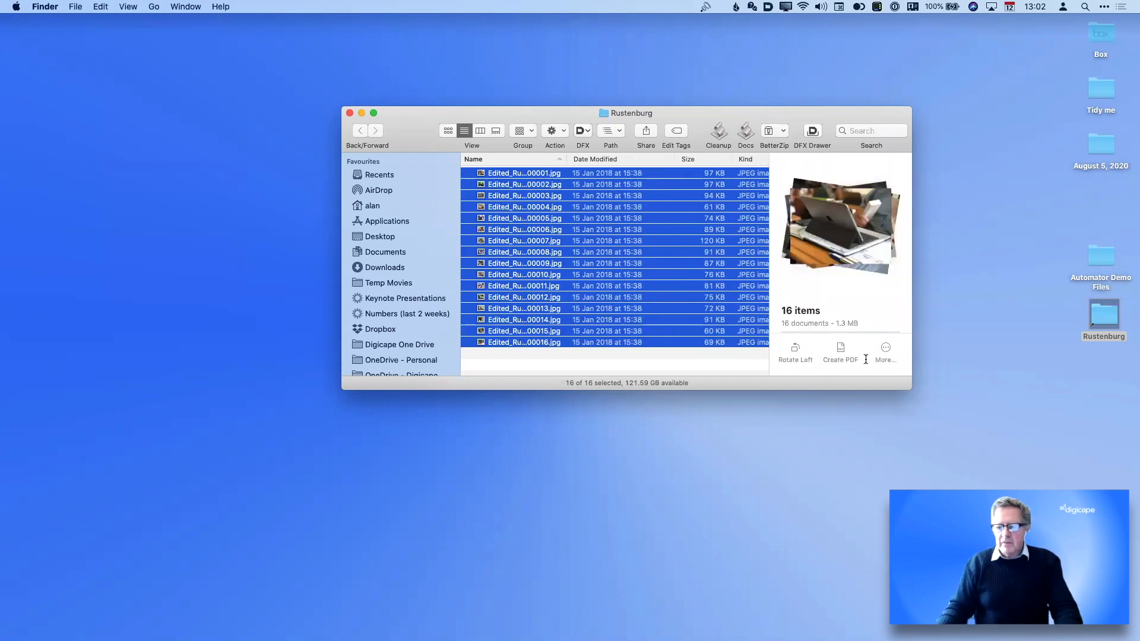
click(838, 353)
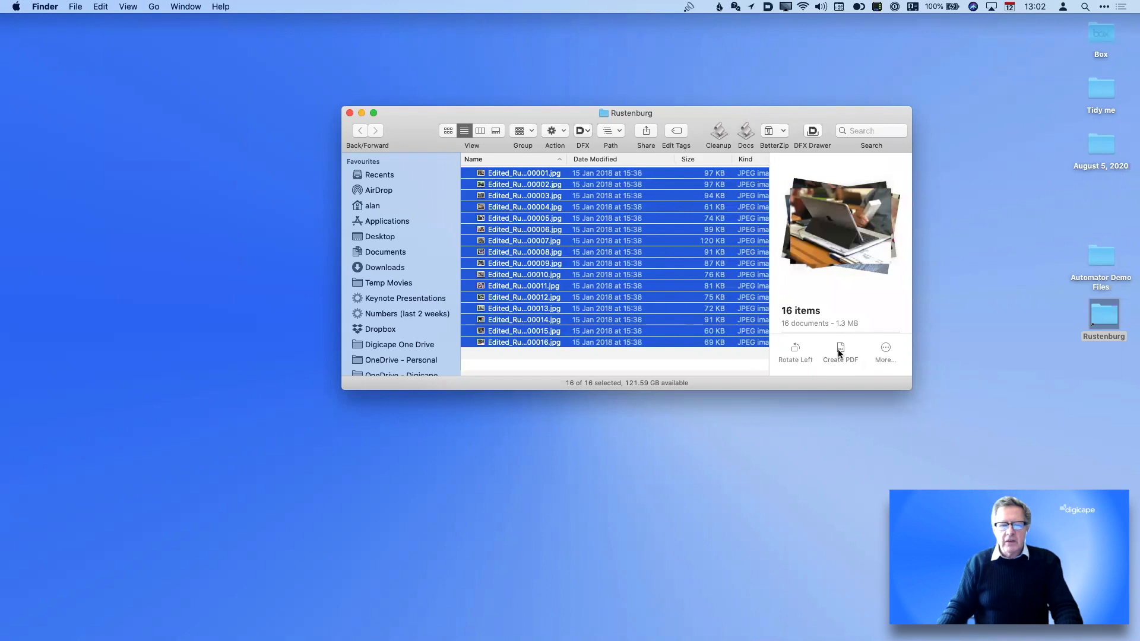
Quick Look the new PDF in the Rustenburg folder, view its second to fifth pages, and close the preview
click(480, 178)
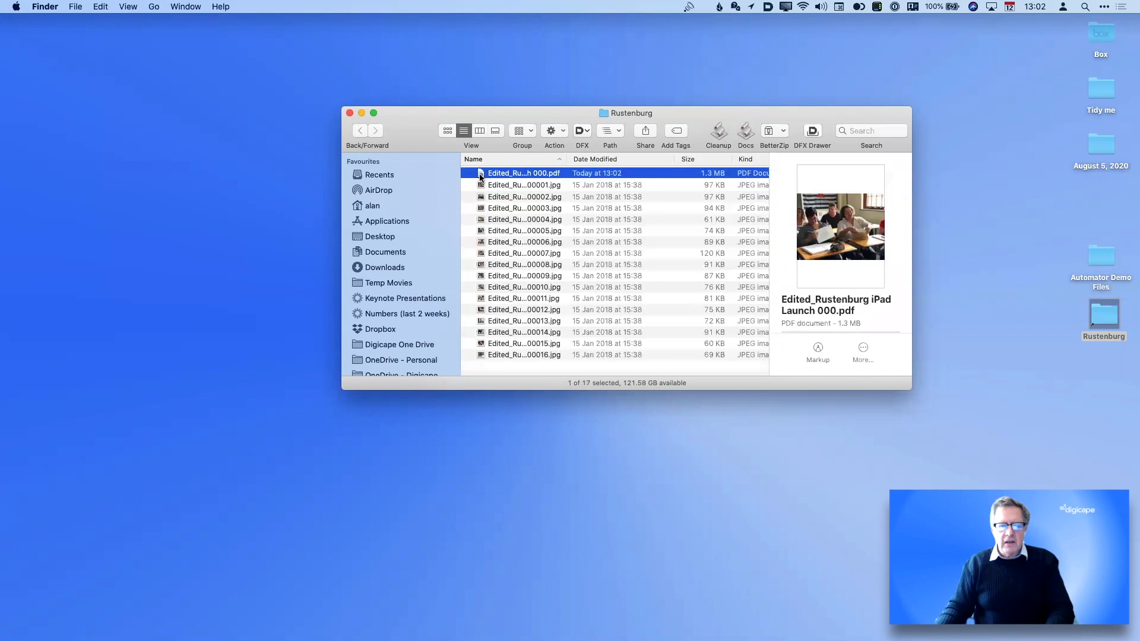
key(space)
click(1046, 202)
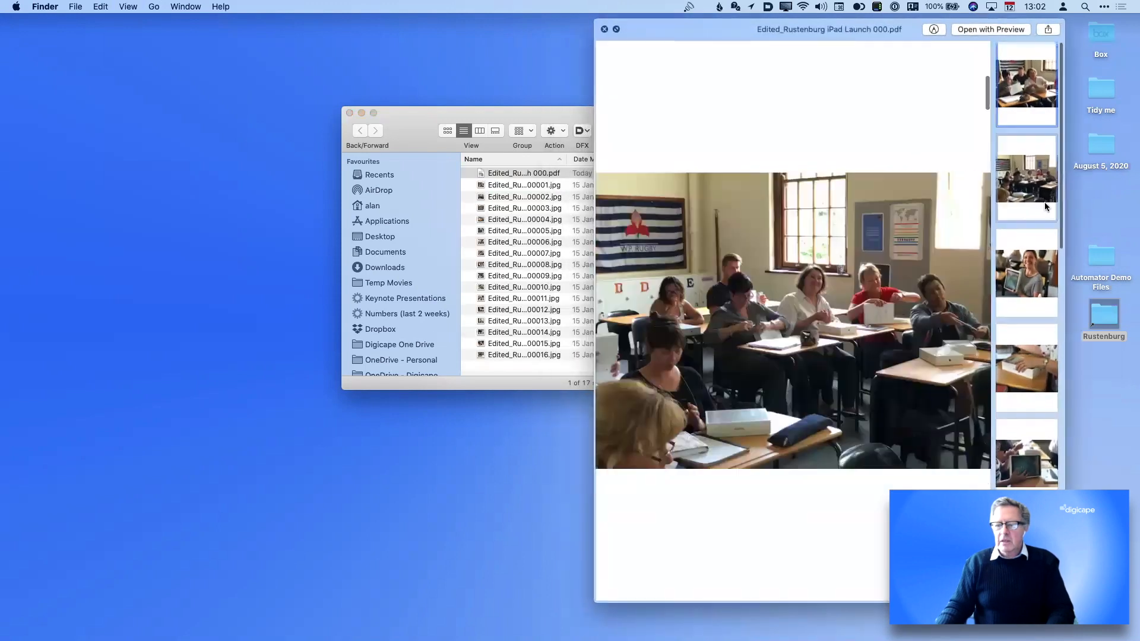
click(1040, 279)
click(1037, 368)
click(1034, 468)
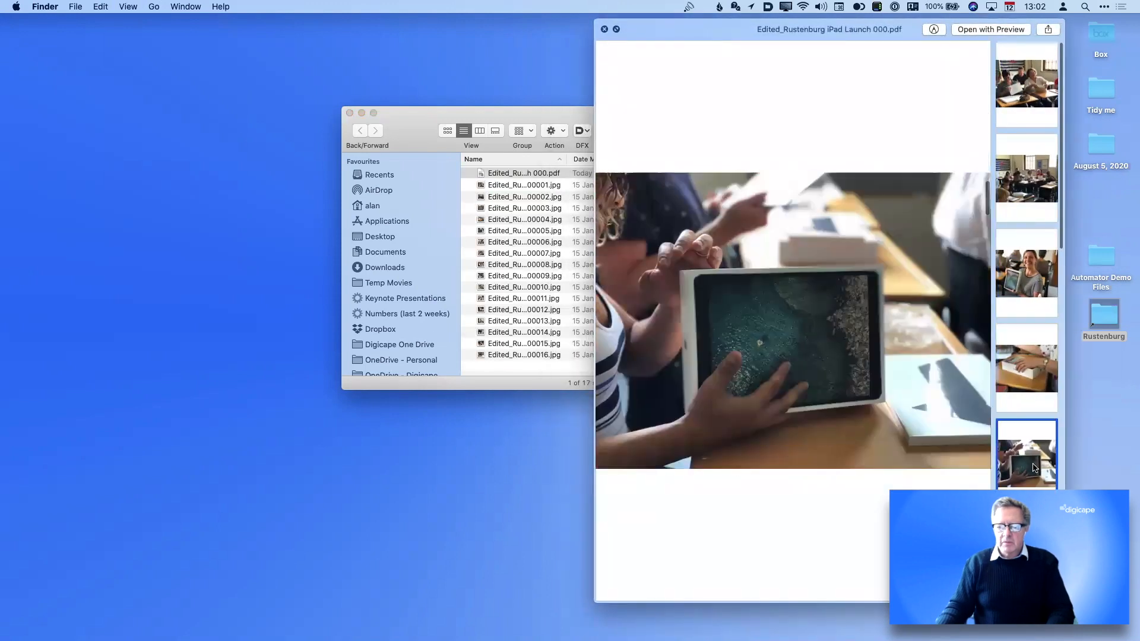
key(space)
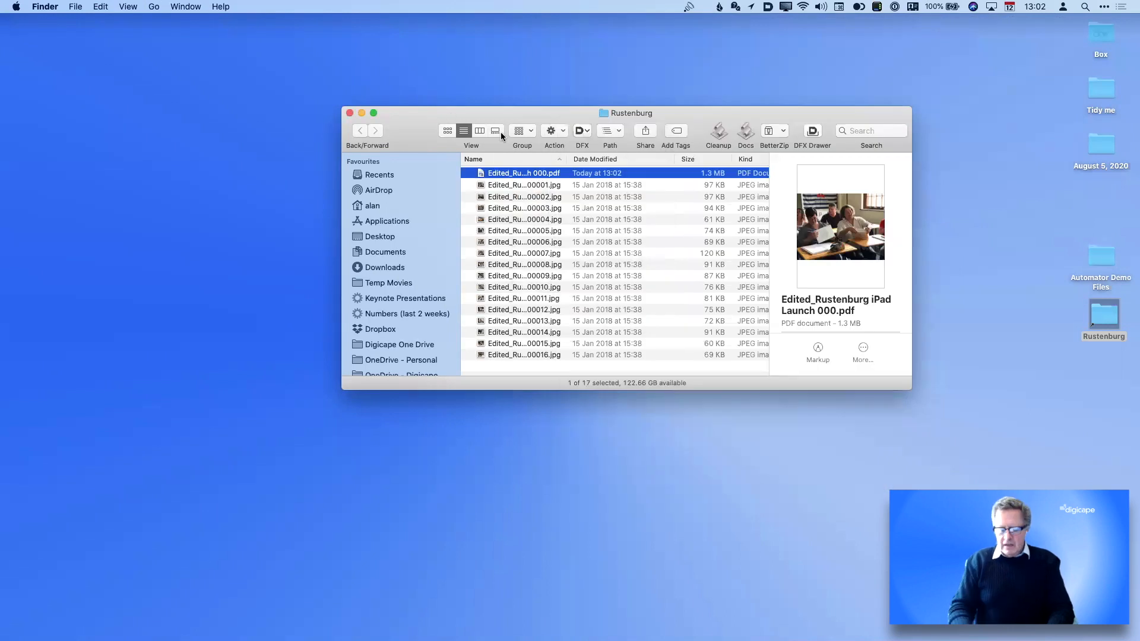
Move the PDF of the Rustenburg images to the Bin and close the folder window
key(super+BackSpace)
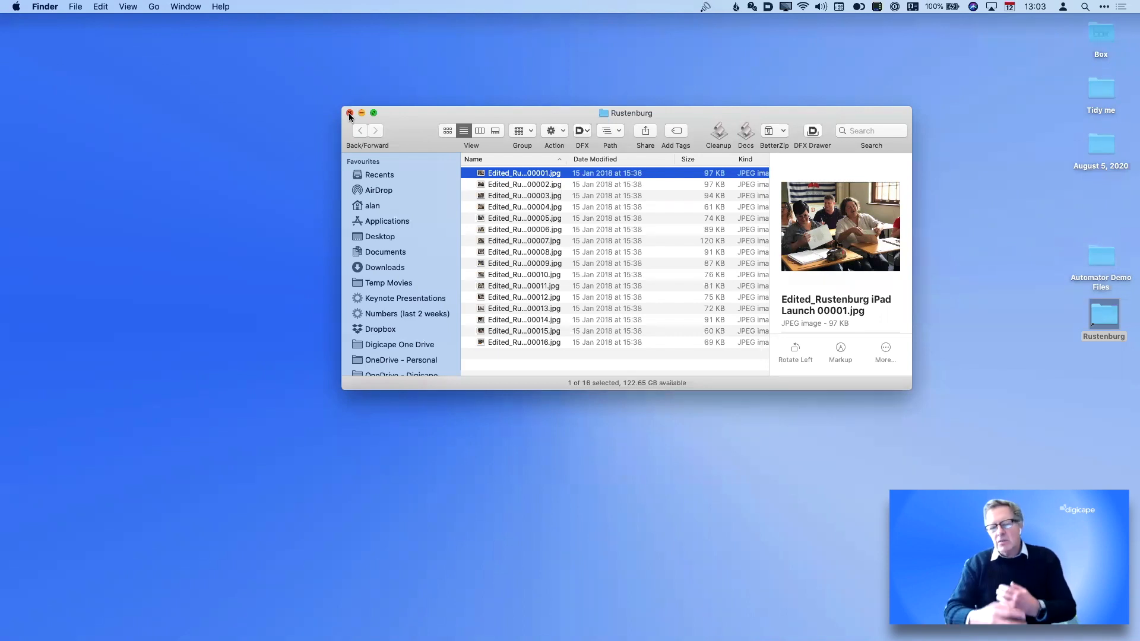
click(350, 113)
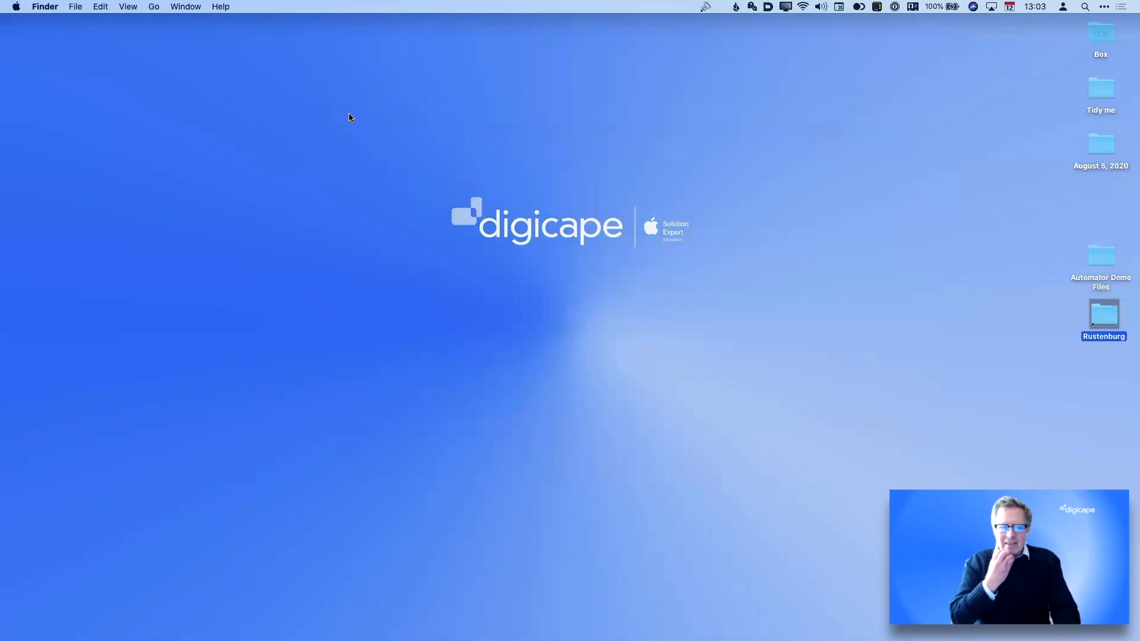
Open the Applications folder, find Automator and launch it
key(super+shift+a)
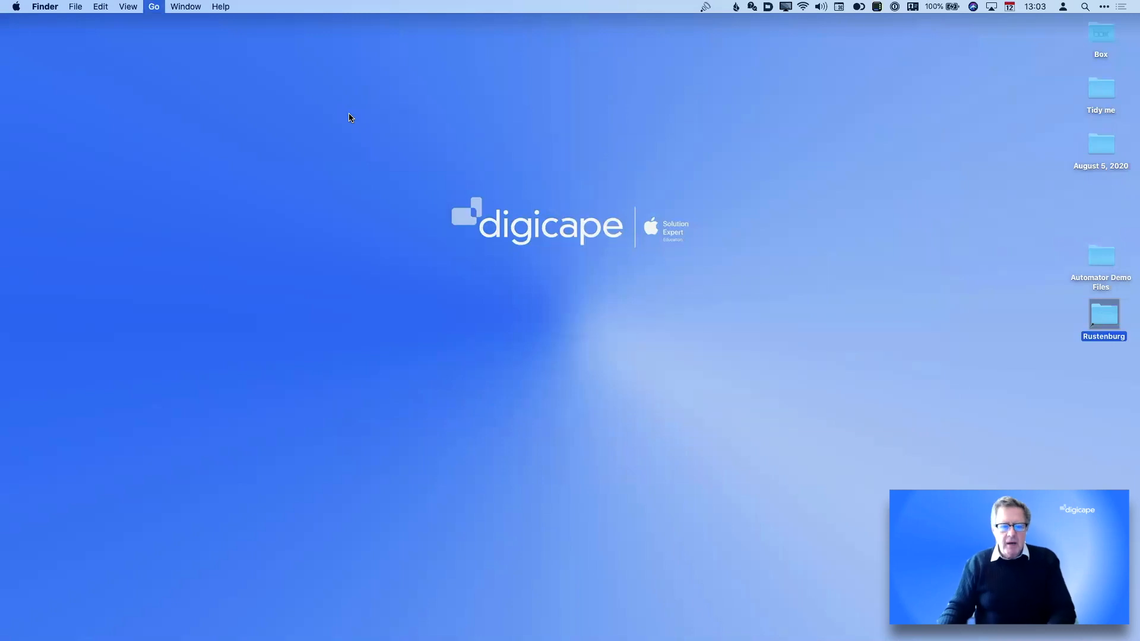
text(au)
drag(696, 141, 426, 87)
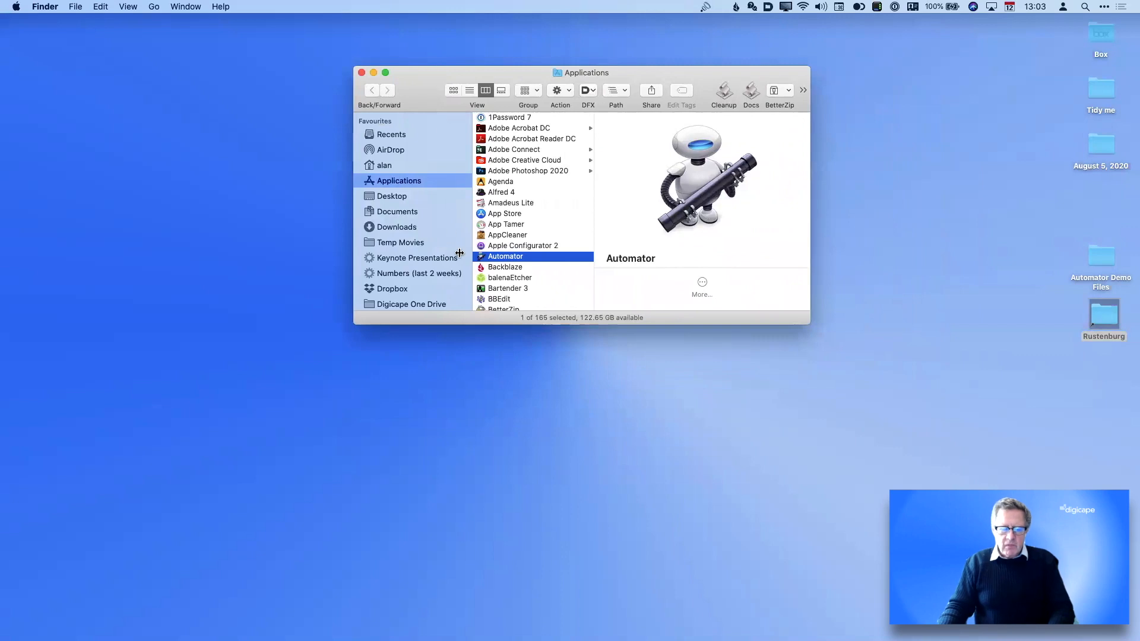
double_click(480, 257)
Start a new Automator document and move its window slightly sideways, leaving the document type chooser open
click(93, 6)
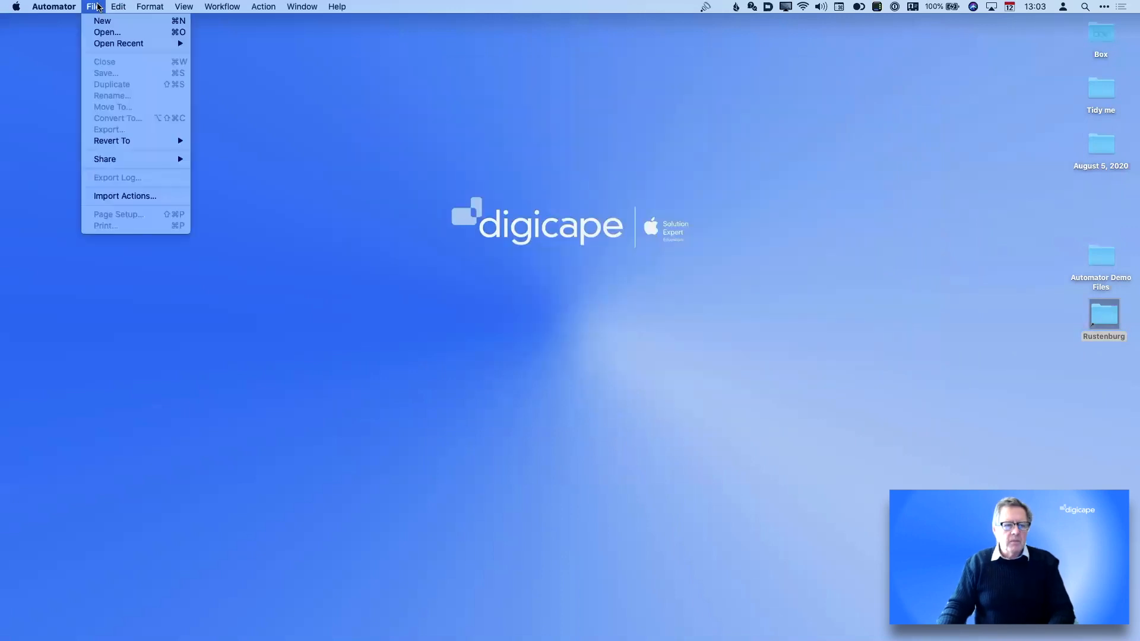
click(98, 22)
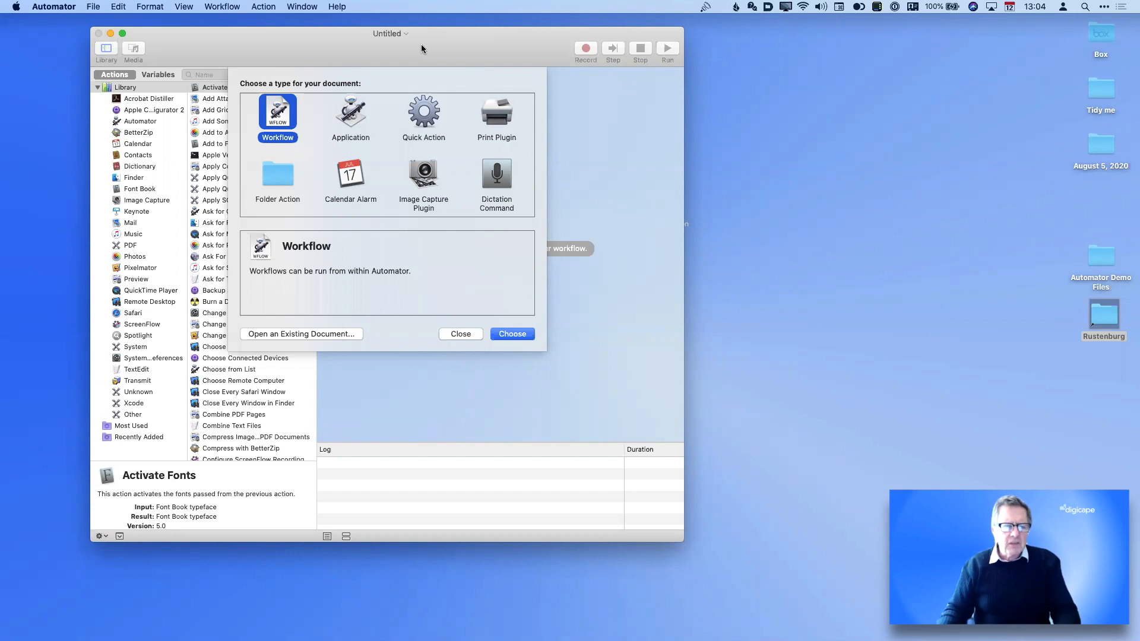
drag(422, 48, 482, 45)
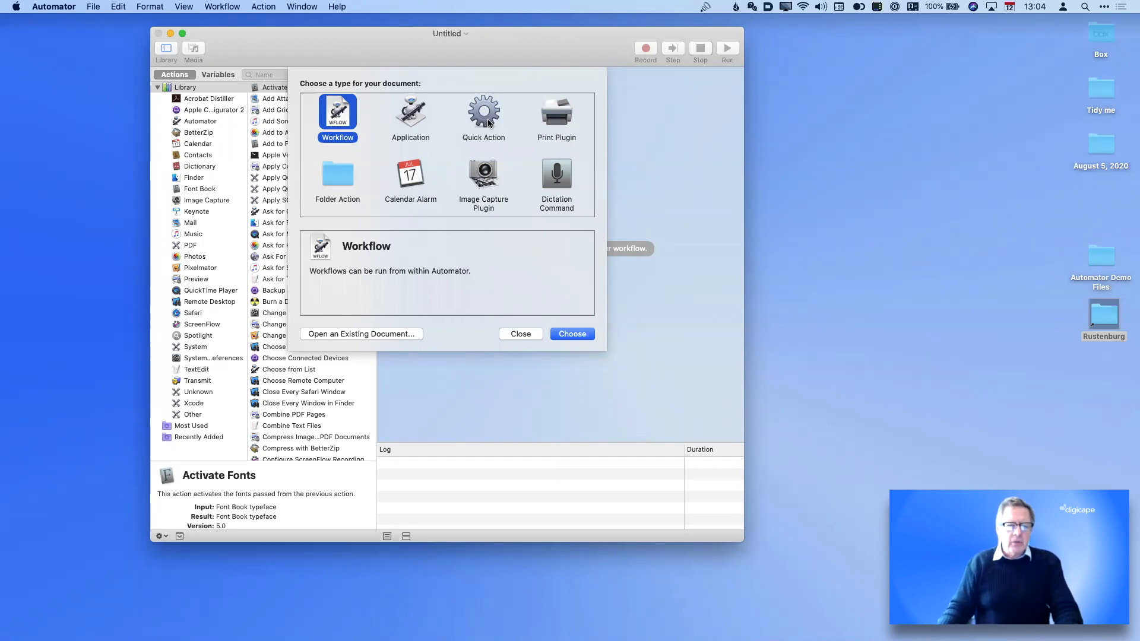
Open the Rustenburg folder, select all its images to view their available quick actions, and close the folder window
double_click(1091, 317)
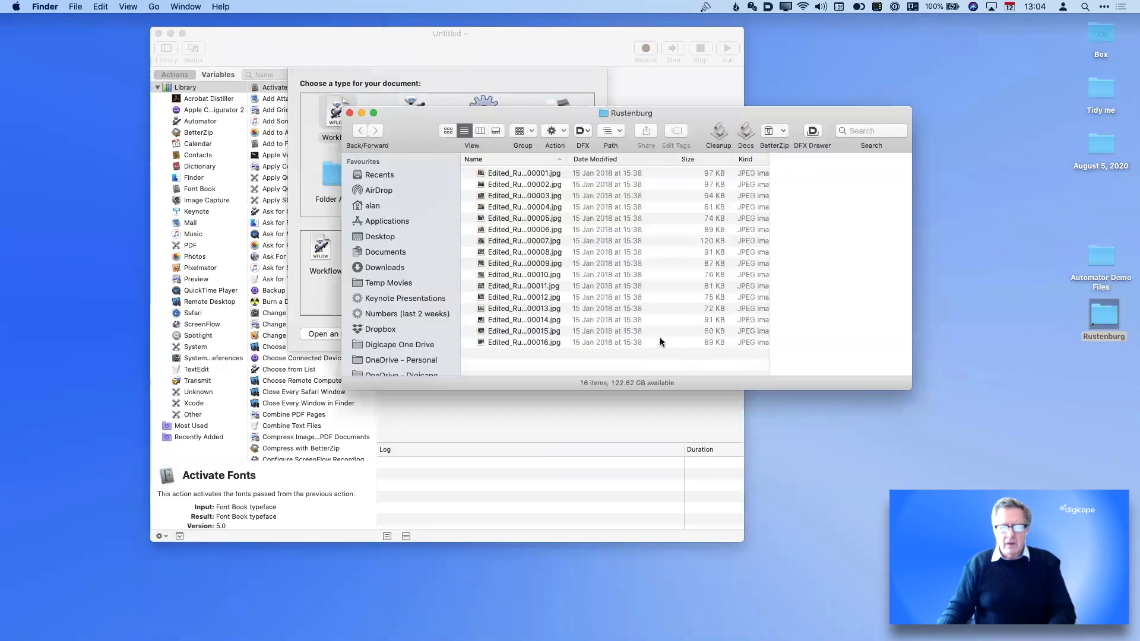
click(661, 342)
key(super+a)
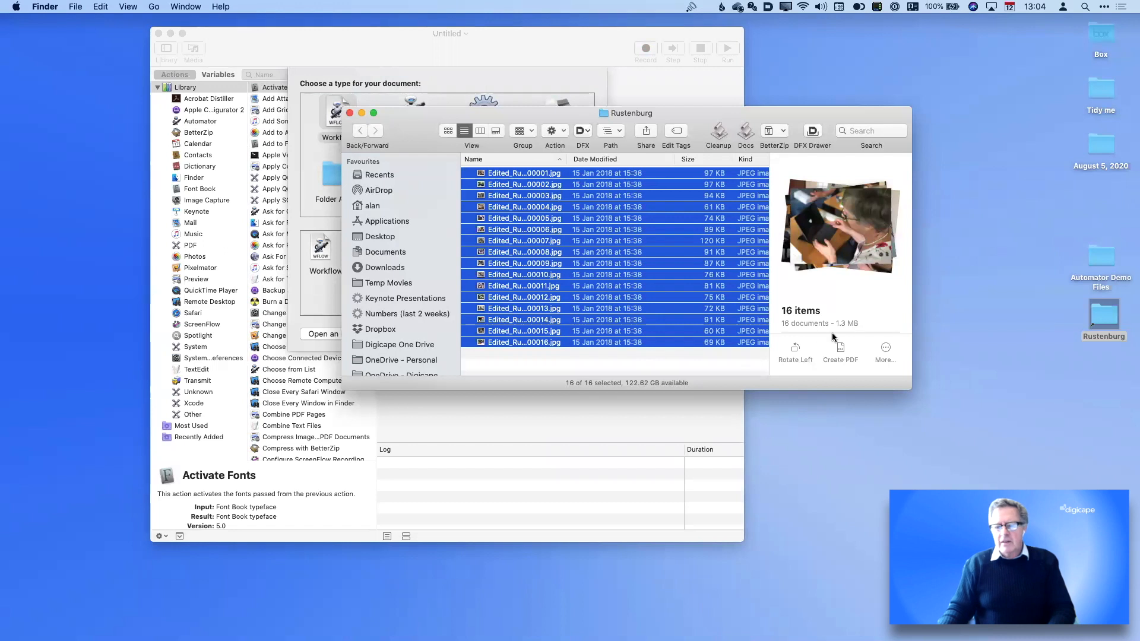
click(349, 113)
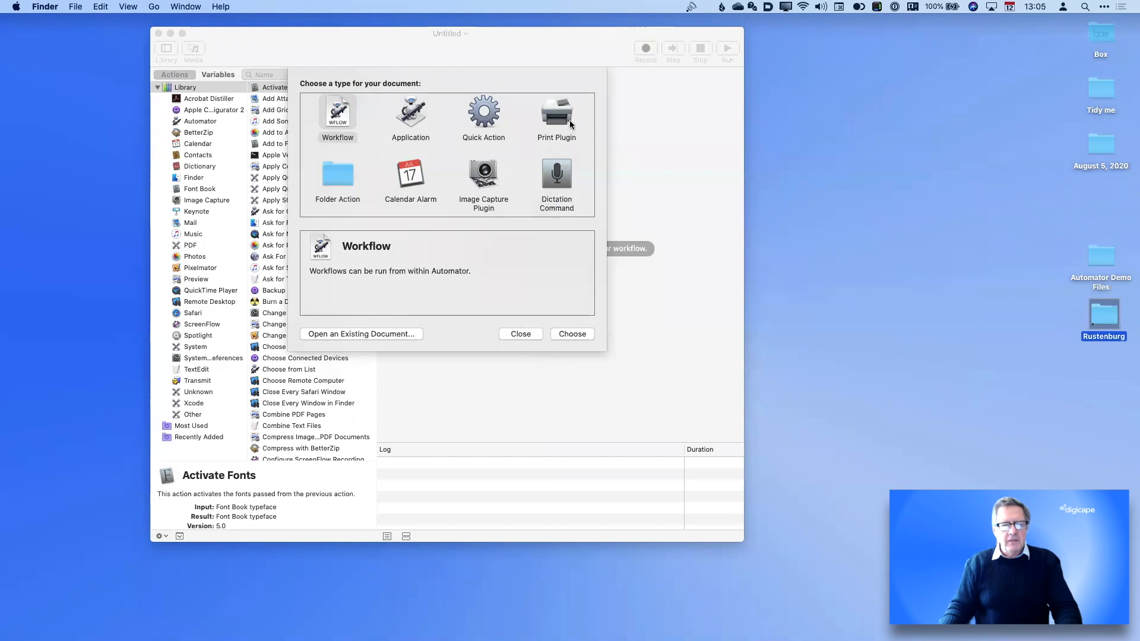
Switch to TextEdit, where the Room 32.txt document is open
click(75, 6)
key(Escape)
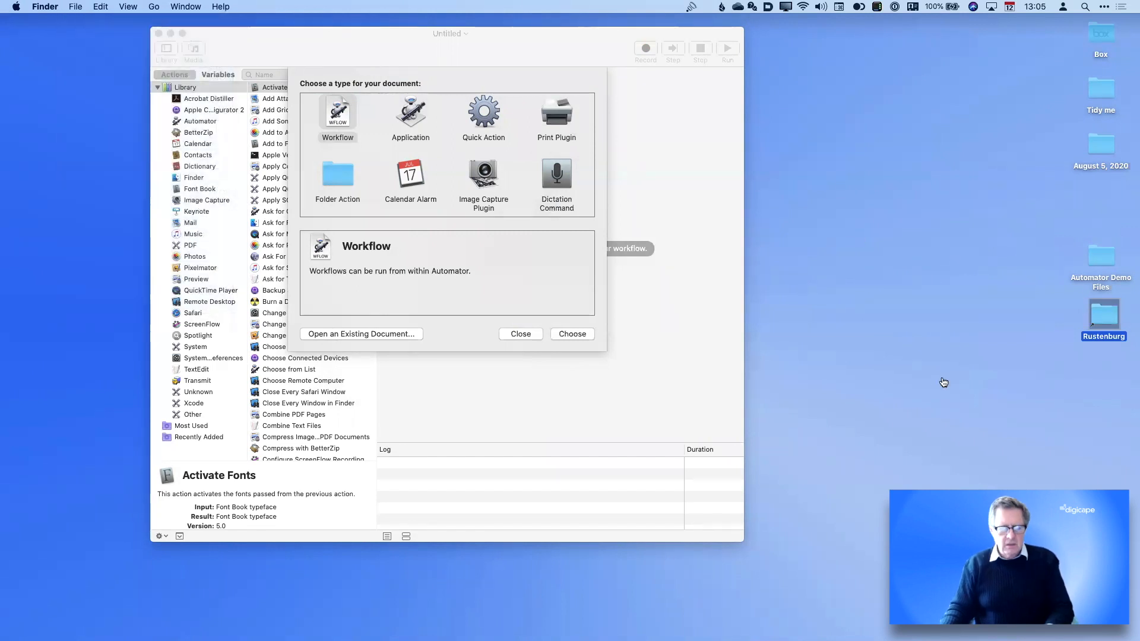
key(super+Tab)
key(super+Tab)
key(super+Tab)
key(super+Tab)
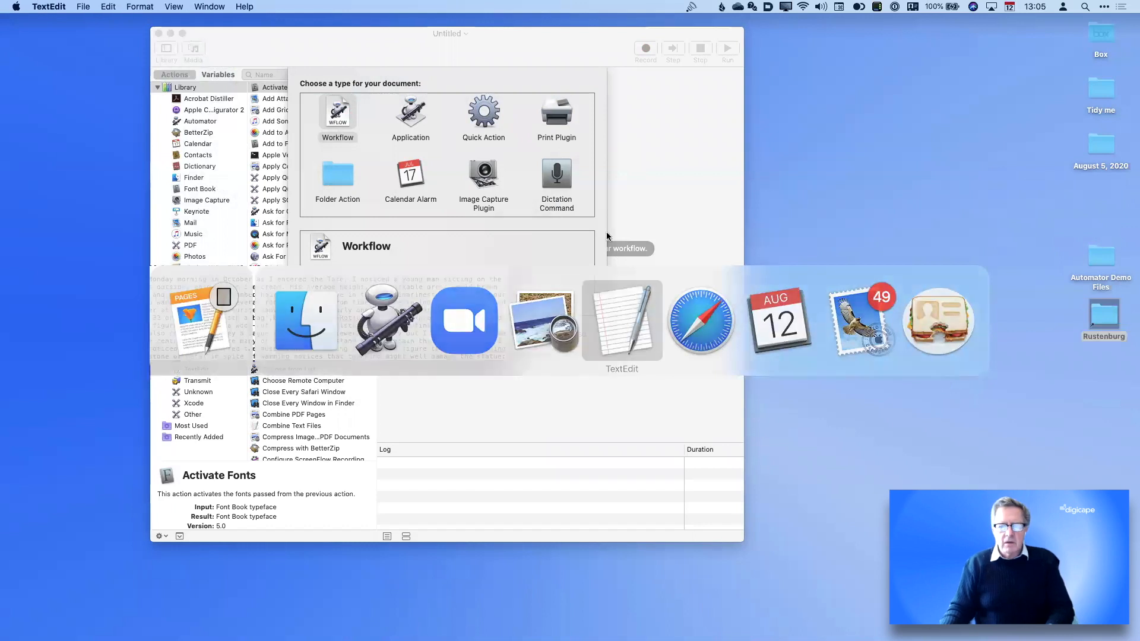
Examine the PDF options in the print dialog of Room 32.txt and cancel without printing
click(83, 6)
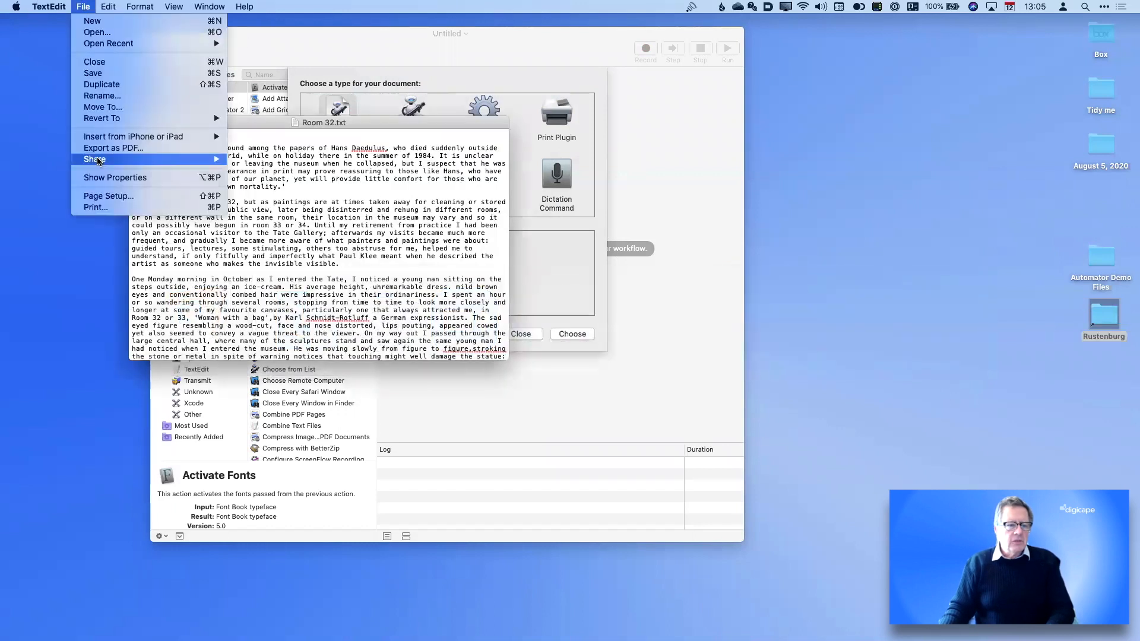
click(102, 208)
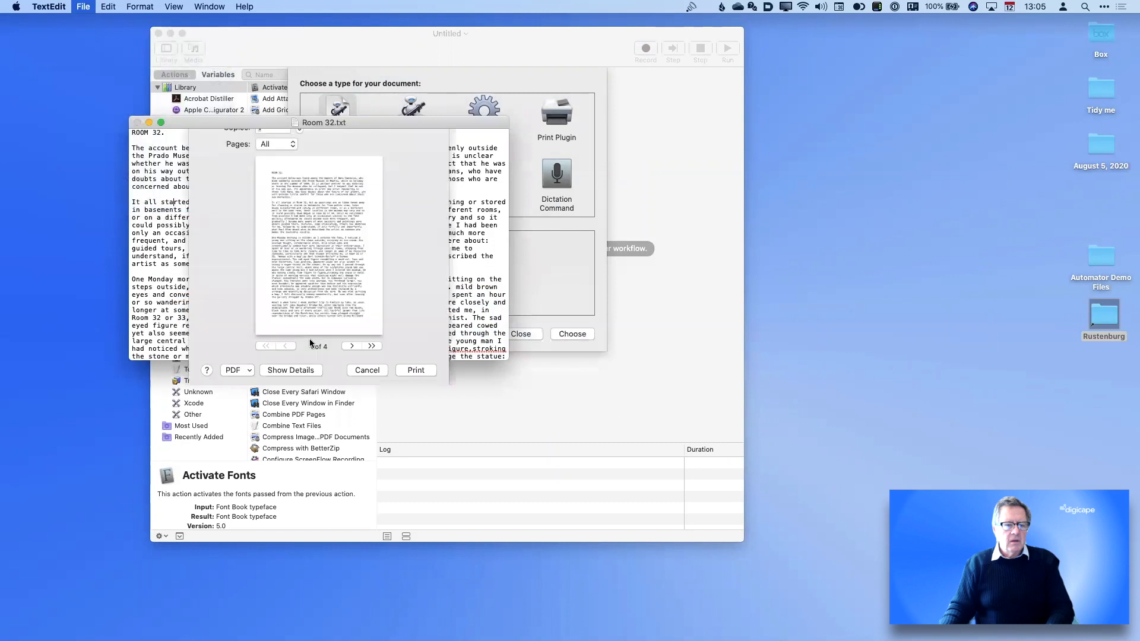
click(249, 427)
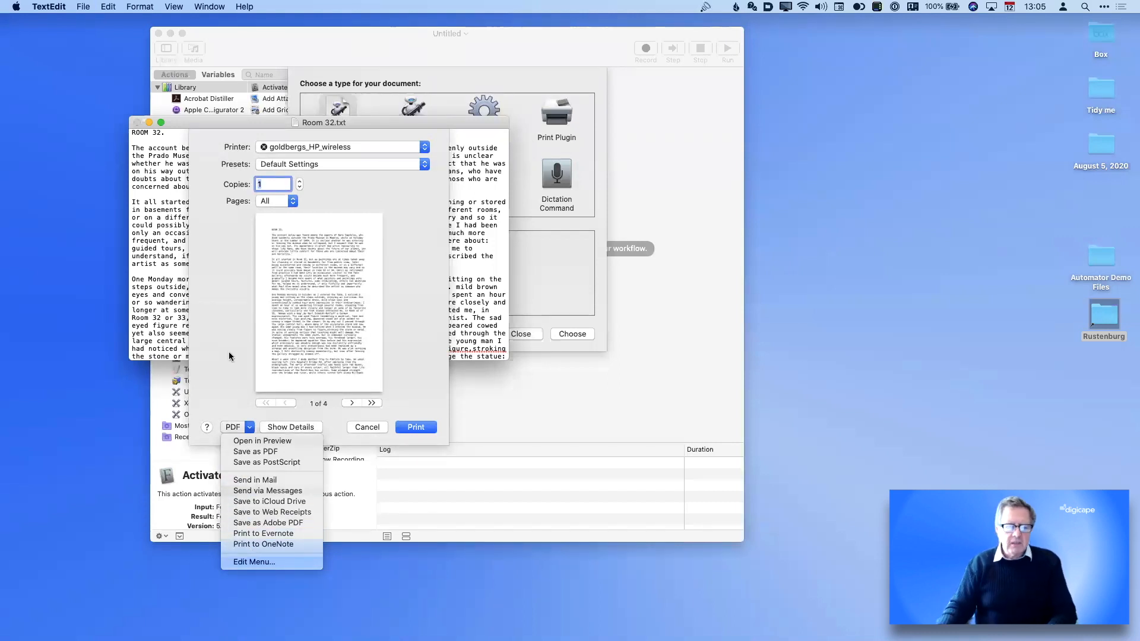
click(369, 425)
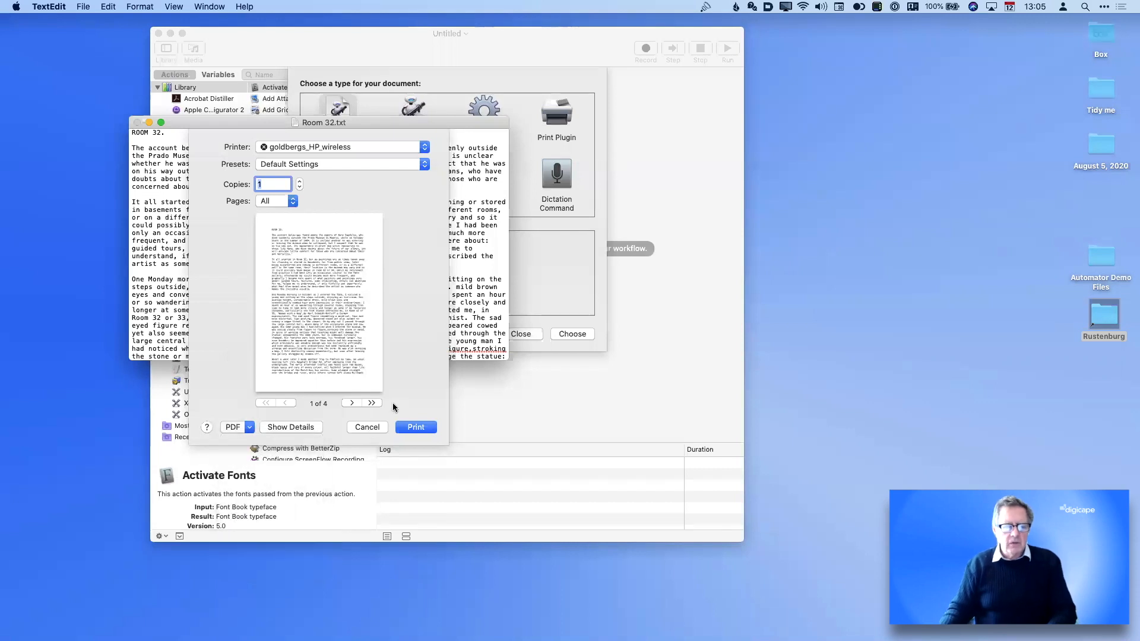
click(367, 427)
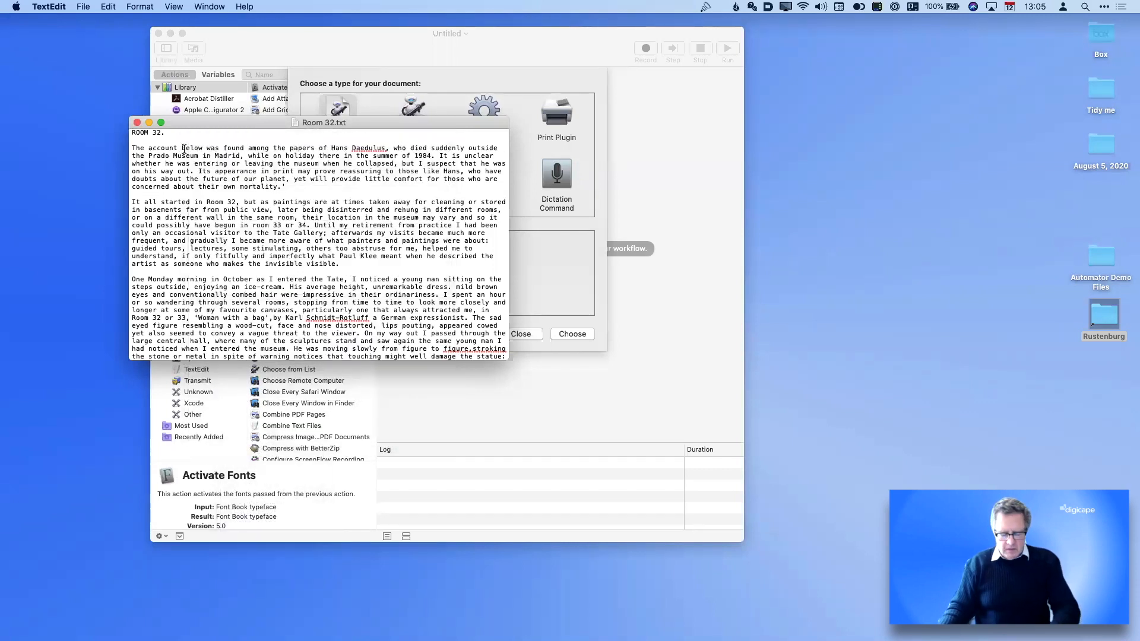
Quit TextEdit and create a new Automator document of the Workflow type
key(super+q)
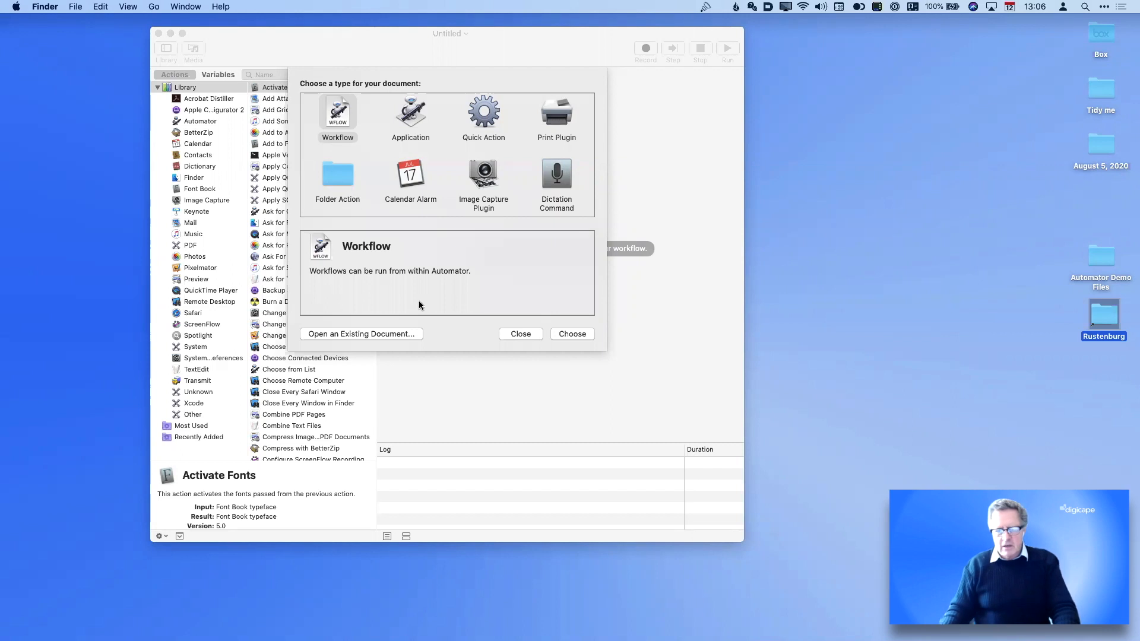
click(523, 335)
drag(525, 331, 307, 119)
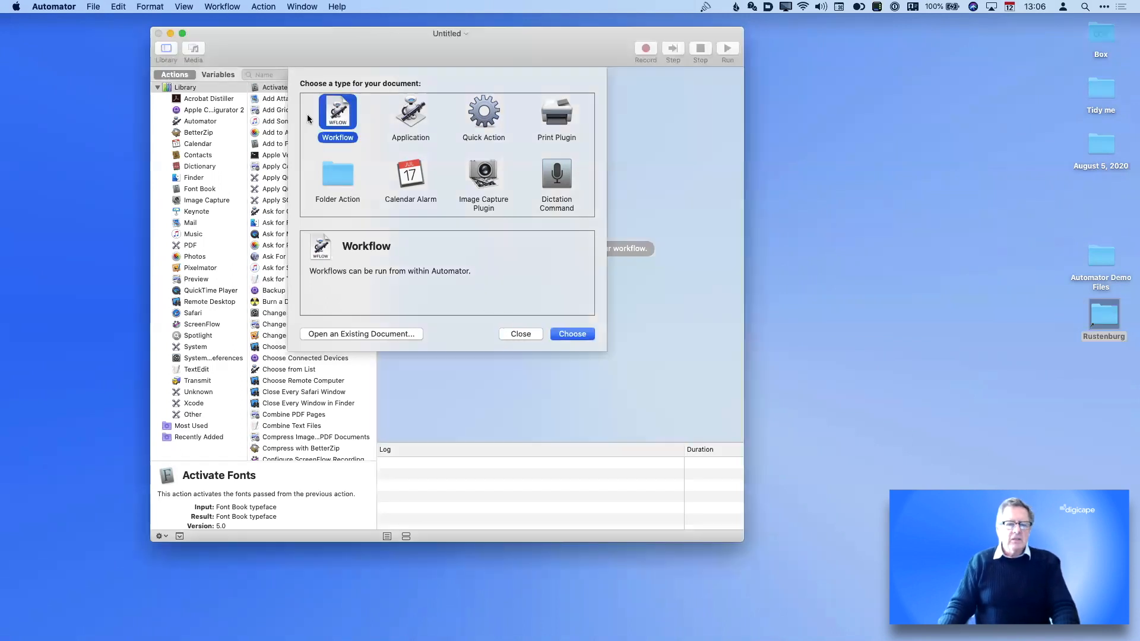
click(587, 334)
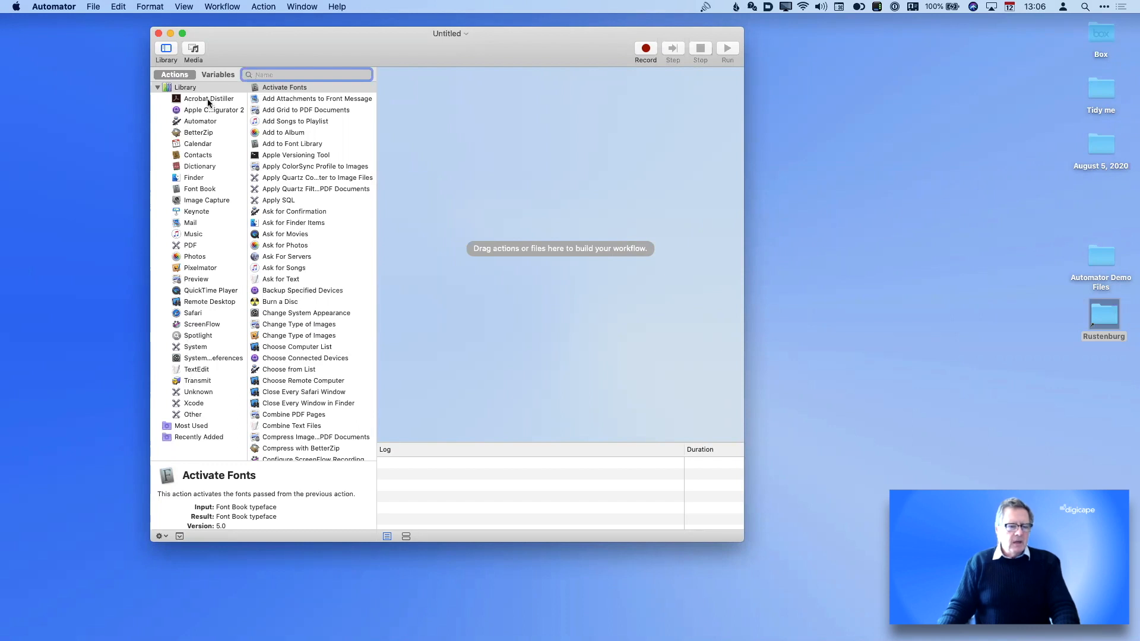
Arrange the library's actions by category
click(187, 7)
mouse_move(219, 92)
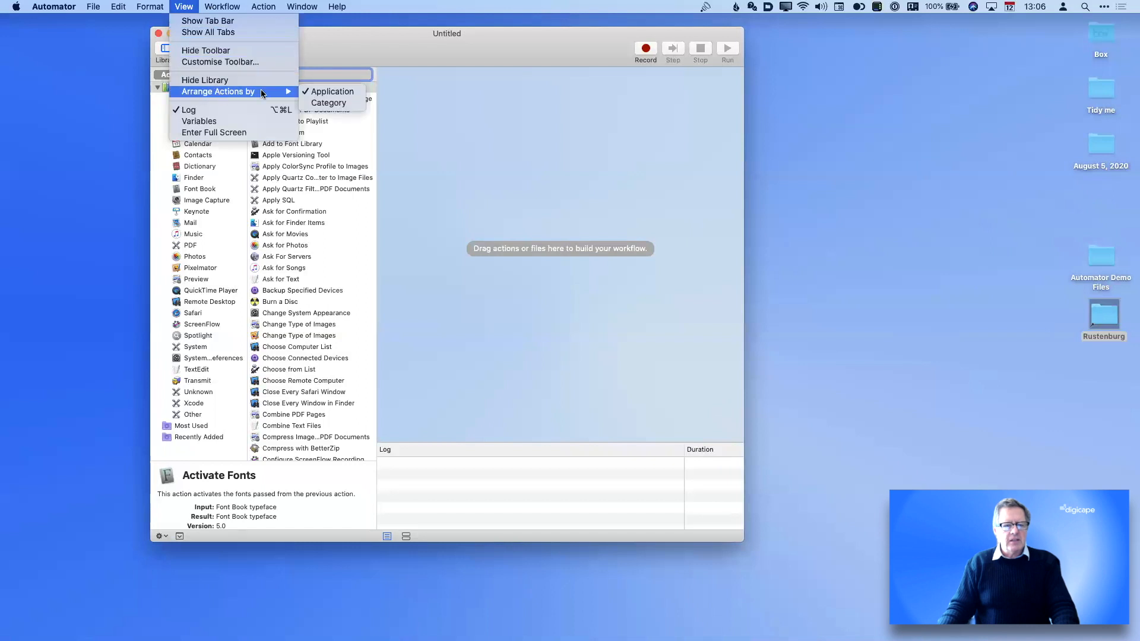
click(333, 105)
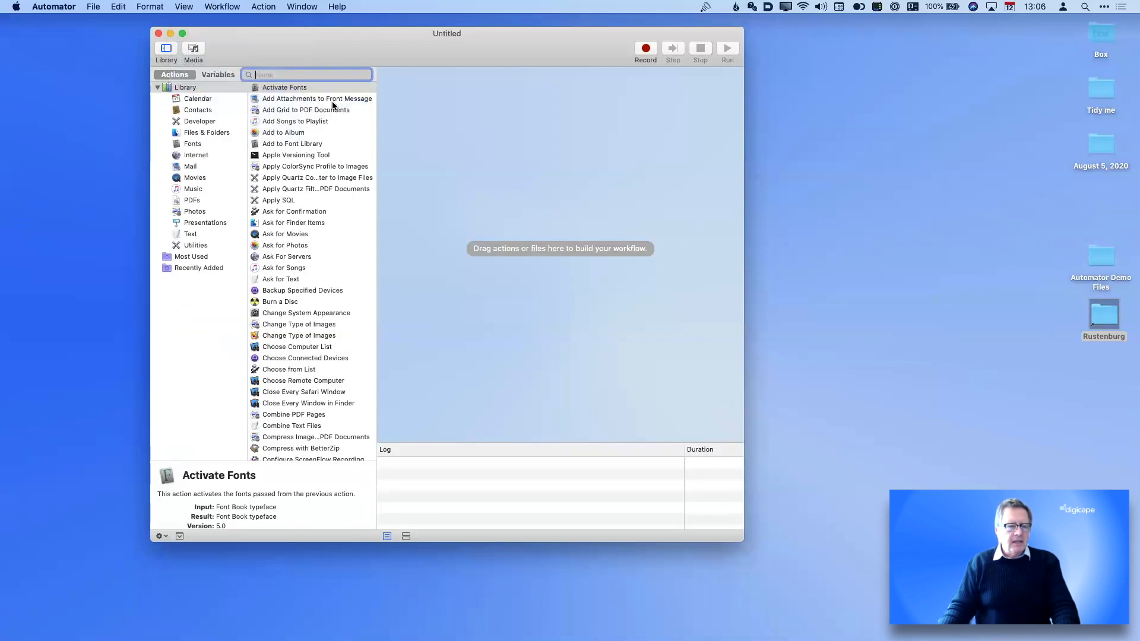
Examine the Calendar, Mail and Photos categories, including the descriptions of both Crop Images actions and the Quartz composition filter action
click(202, 99)
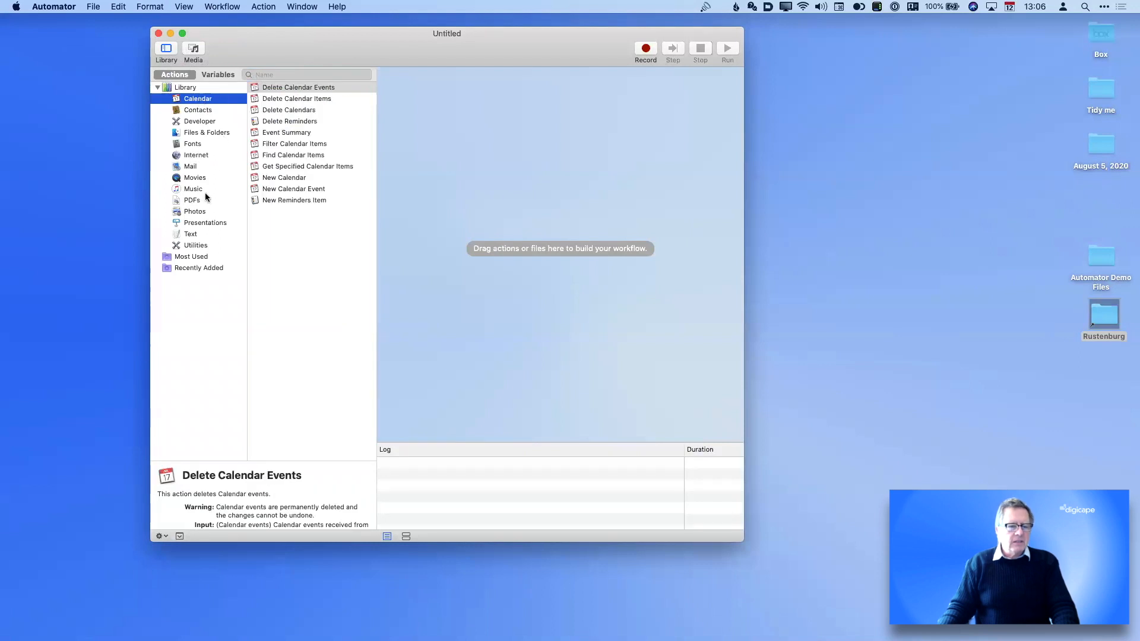
click(196, 167)
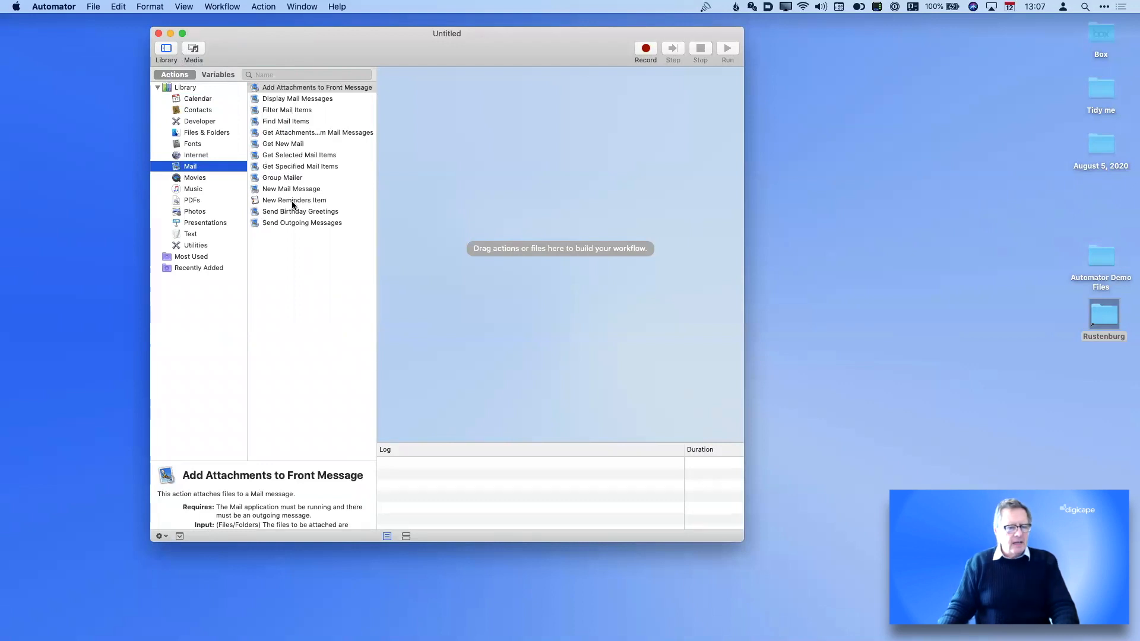
click(193, 212)
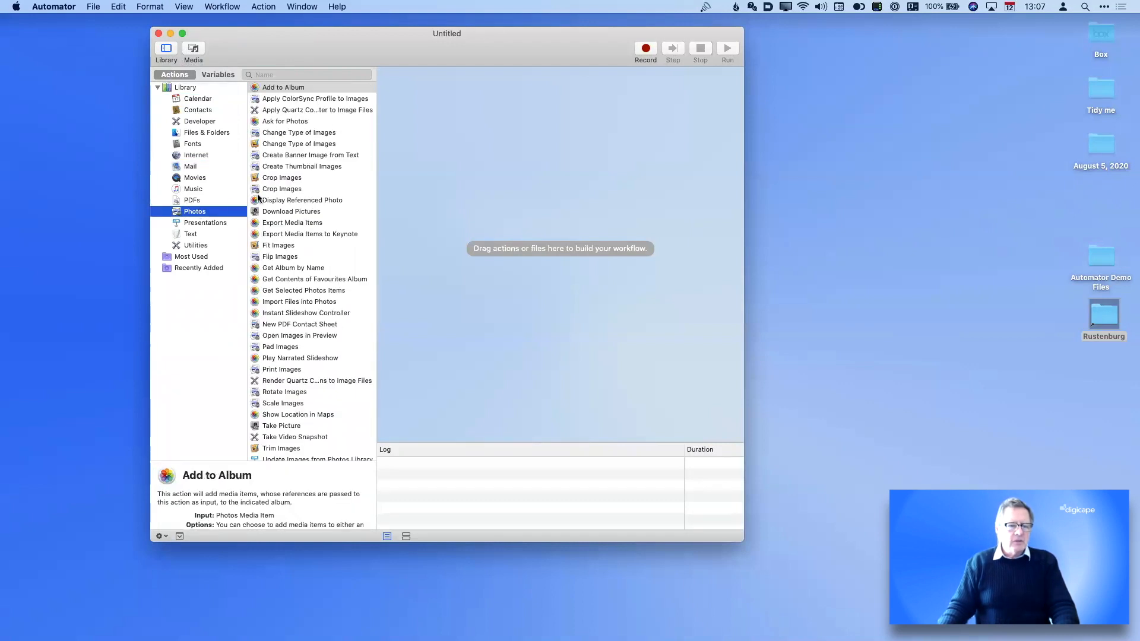
click(283, 190)
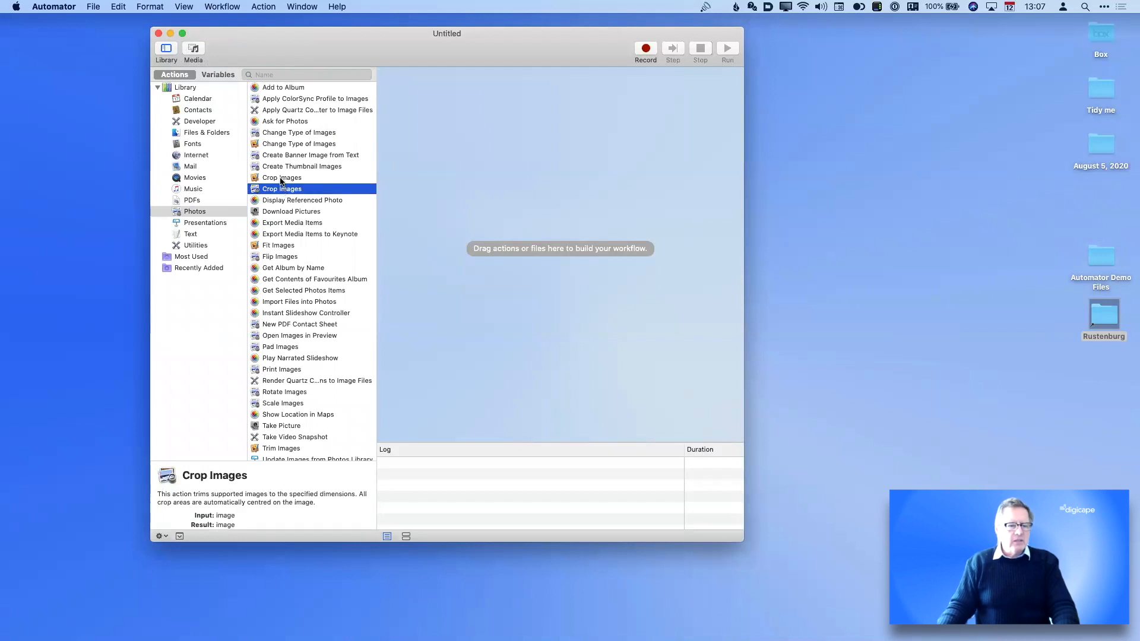
click(281, 179)
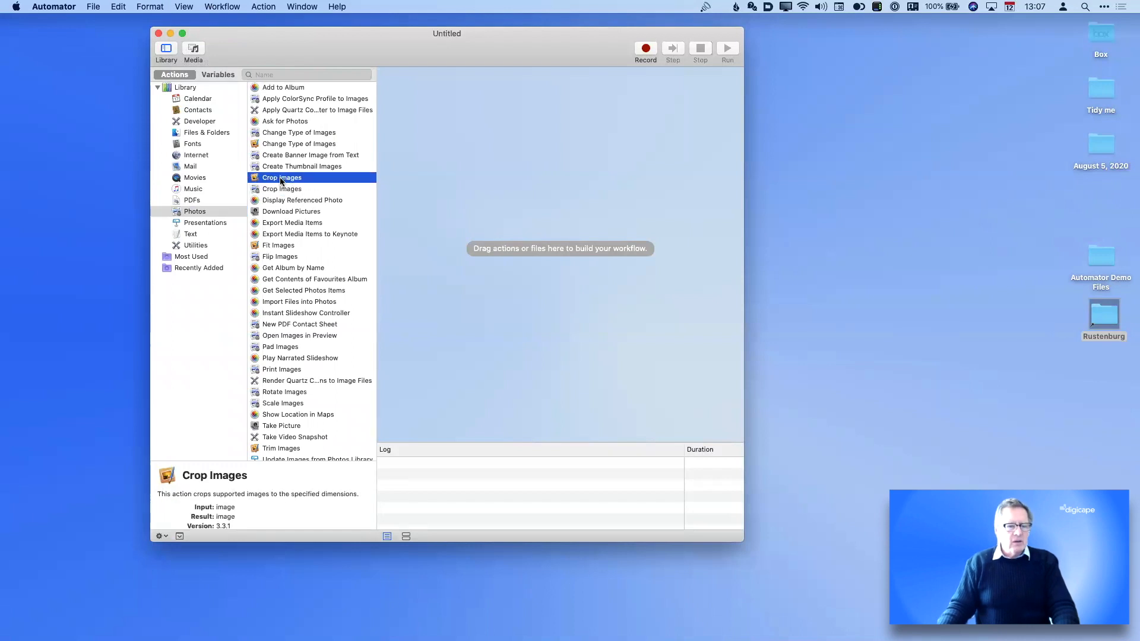
click(299, 113)
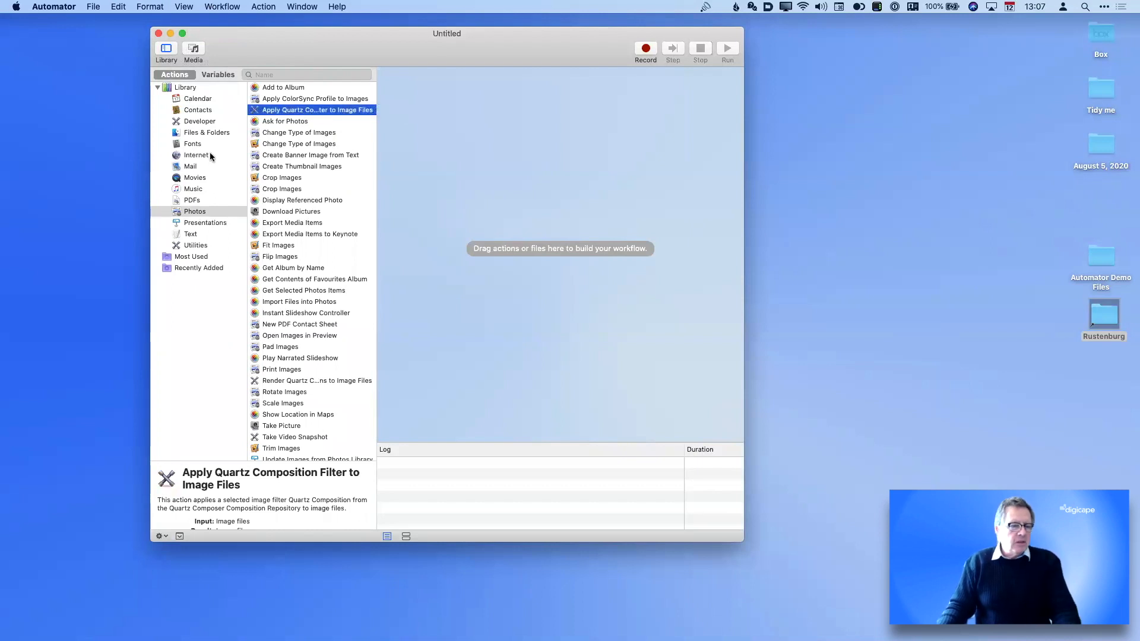
Arrange the library's actions by application
click(186, 6)
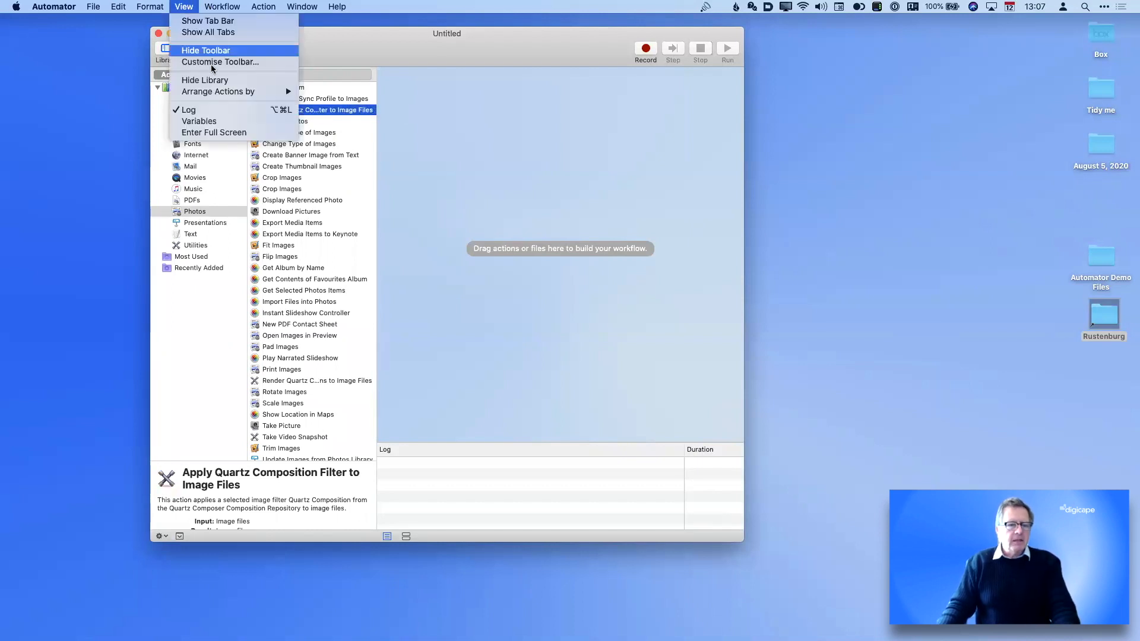
mouse_move(249, 92)
click(327, 92)
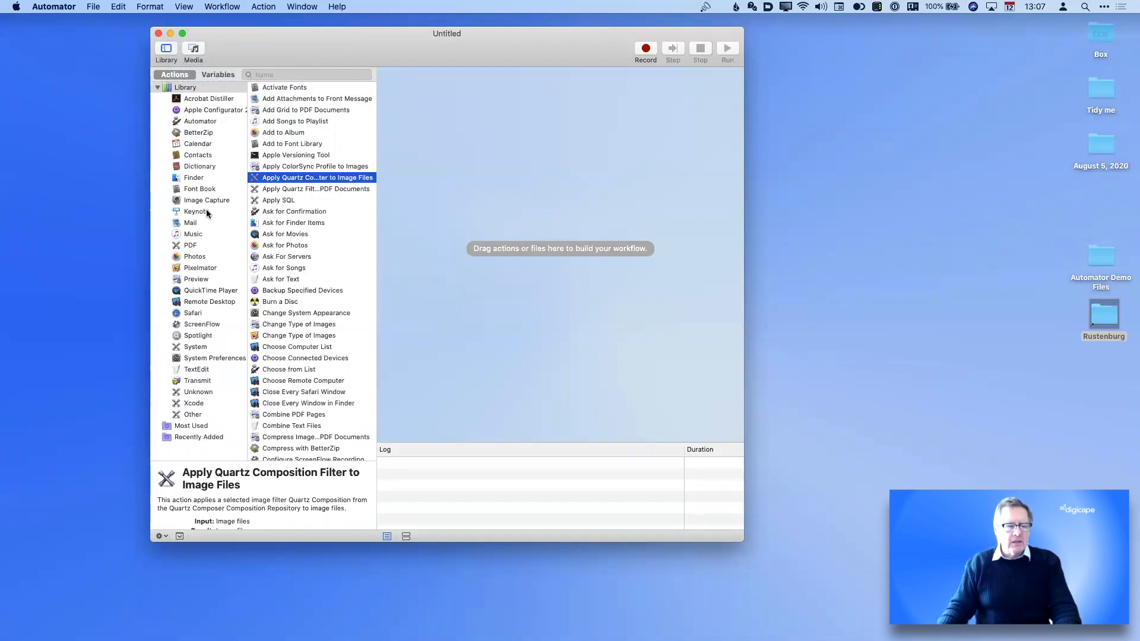
Examine the actions offered for Mail, Finder, Pixelmator and Transmit, including the description of Get New Mail
click(195, 223)
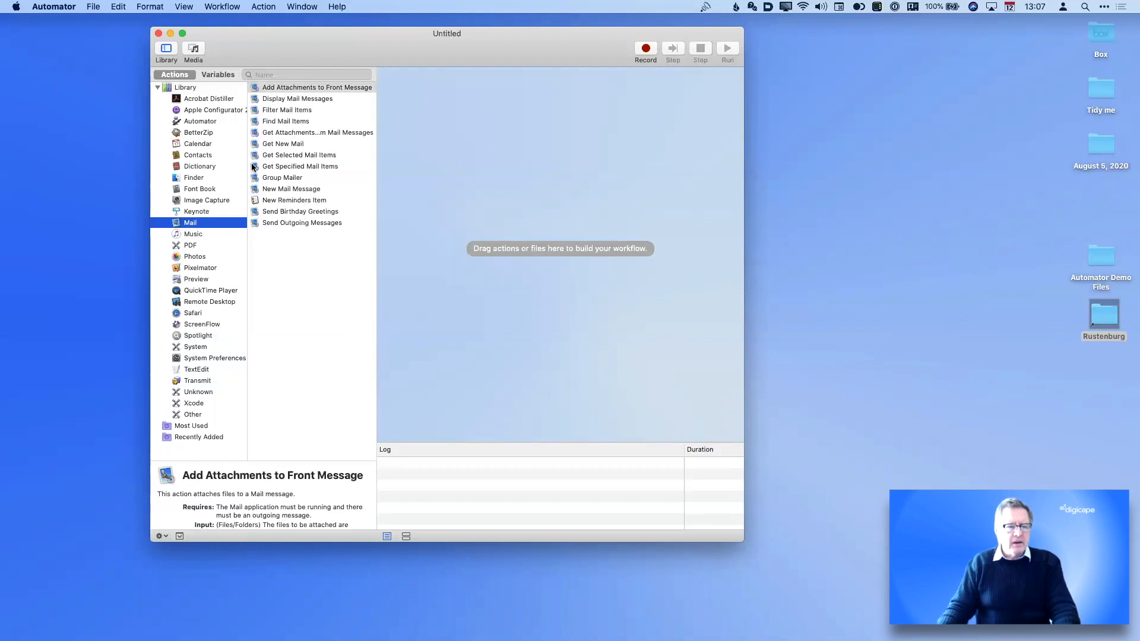
key(Tab)
click(282, 145)
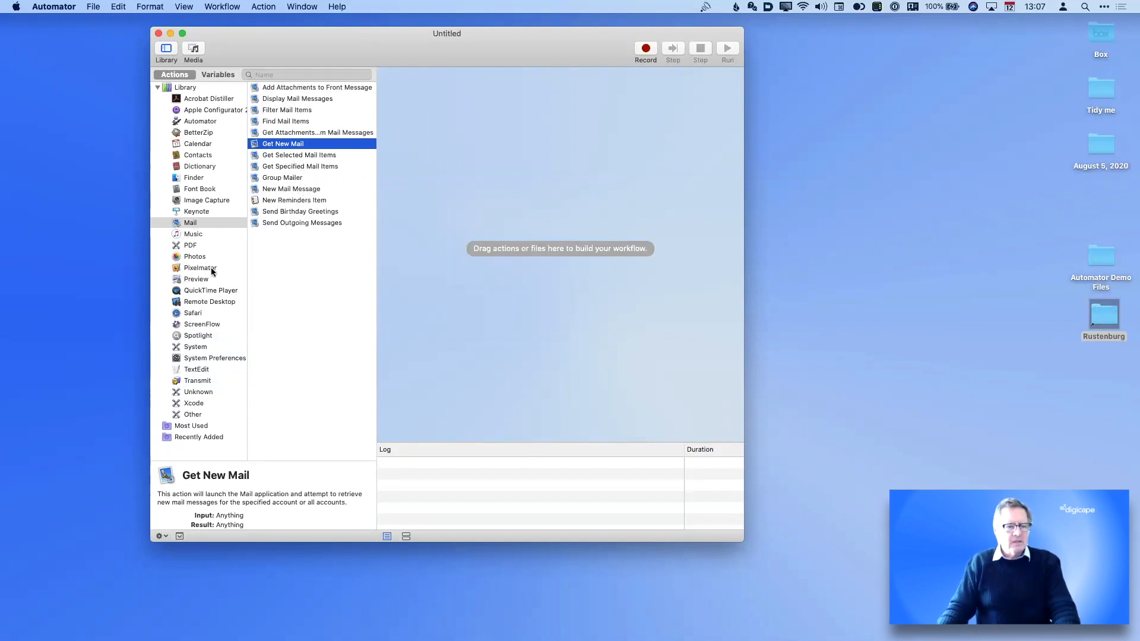
click(195, 178)
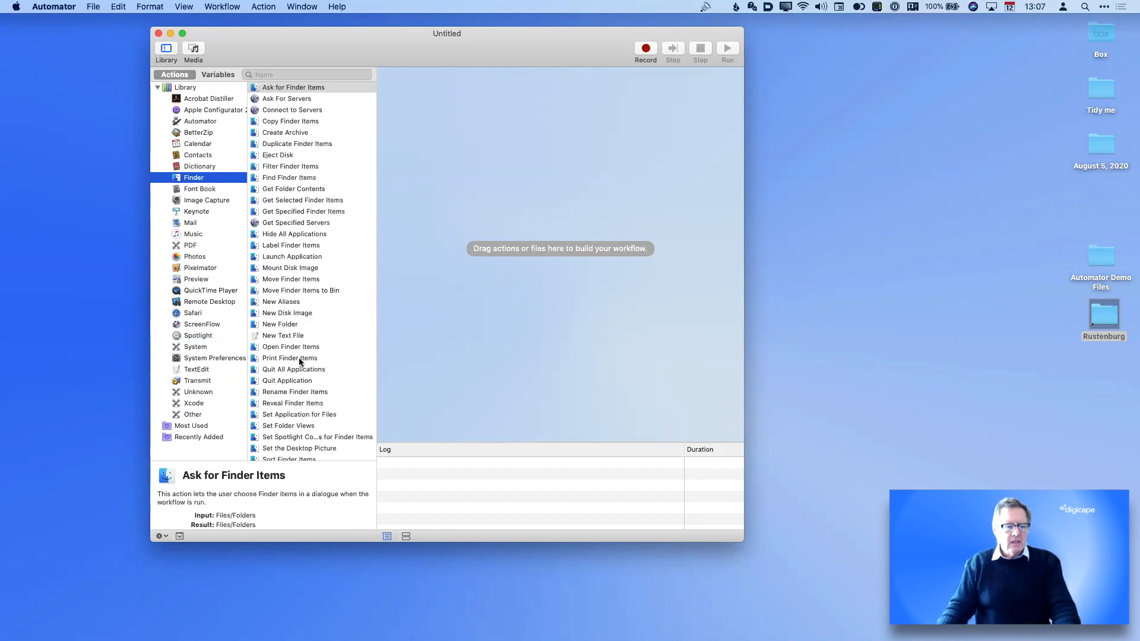
click(194, 268)
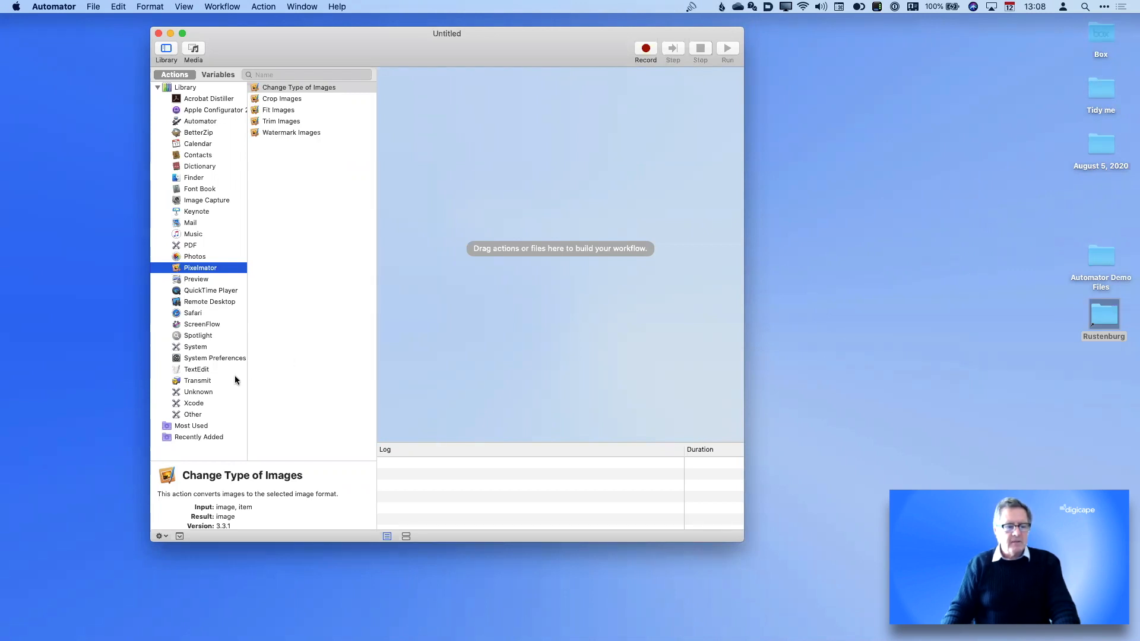
click(210, 381)
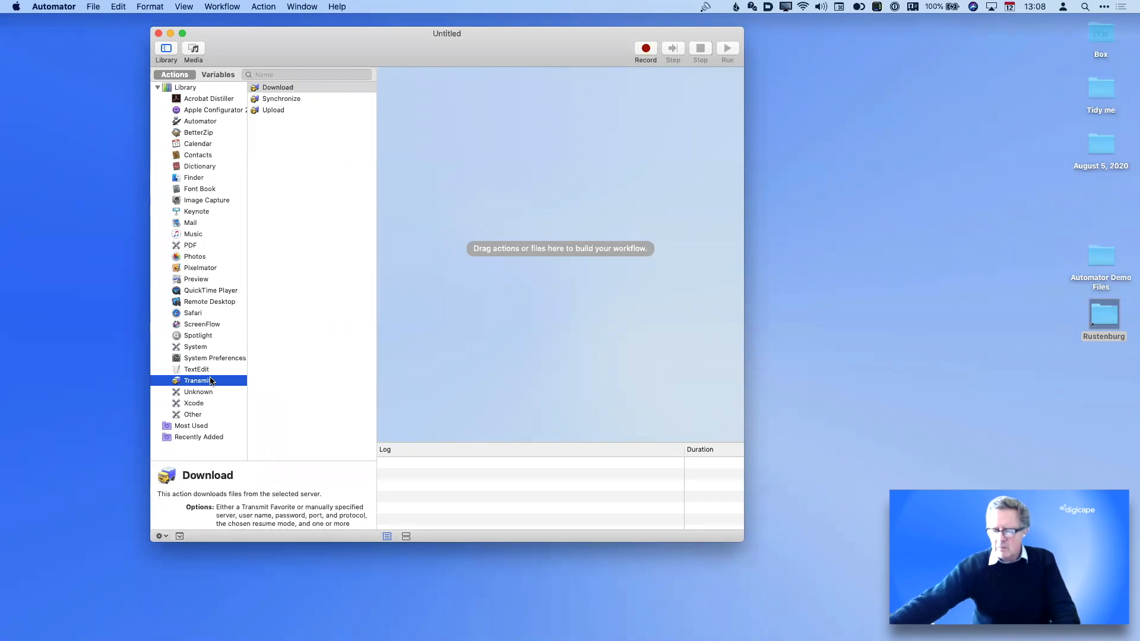
Open the Originals folder inside Automator Demo Files, with the Finder and Automator windows placed side by side
click(808, 176)
double_click(1100, 255)
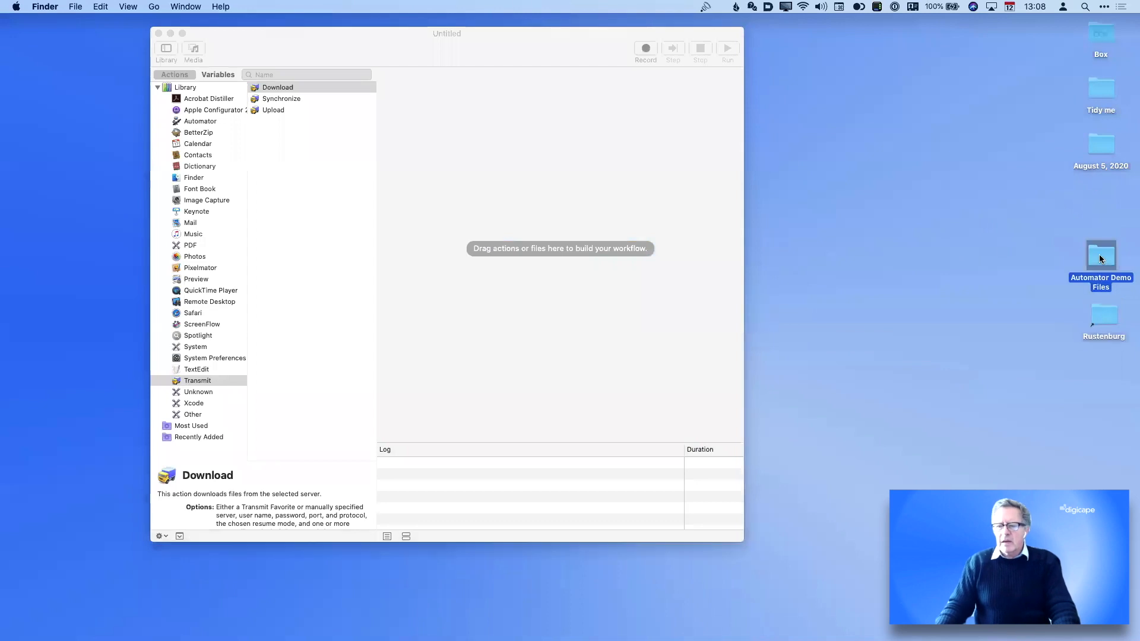
drag(117, 102, 754, 71)
drag(498, 32, 365, 30)
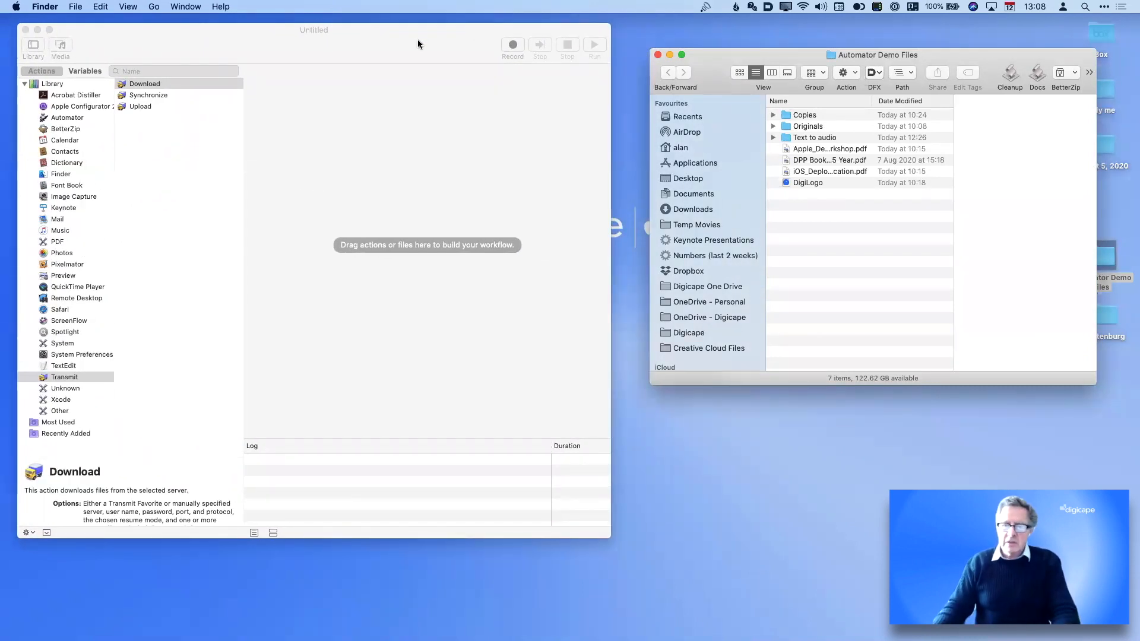
double_click(785, 126)
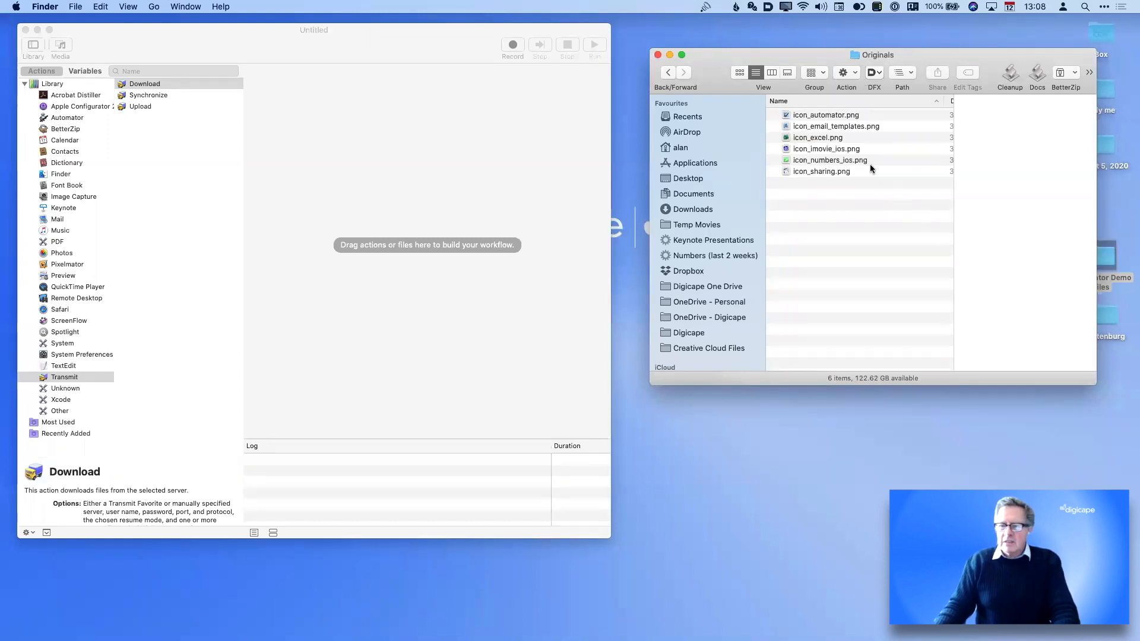
Preview icon_automator.png with Quick Look, close the preview and make the Finder window taller
click(824, 114)
key(space)
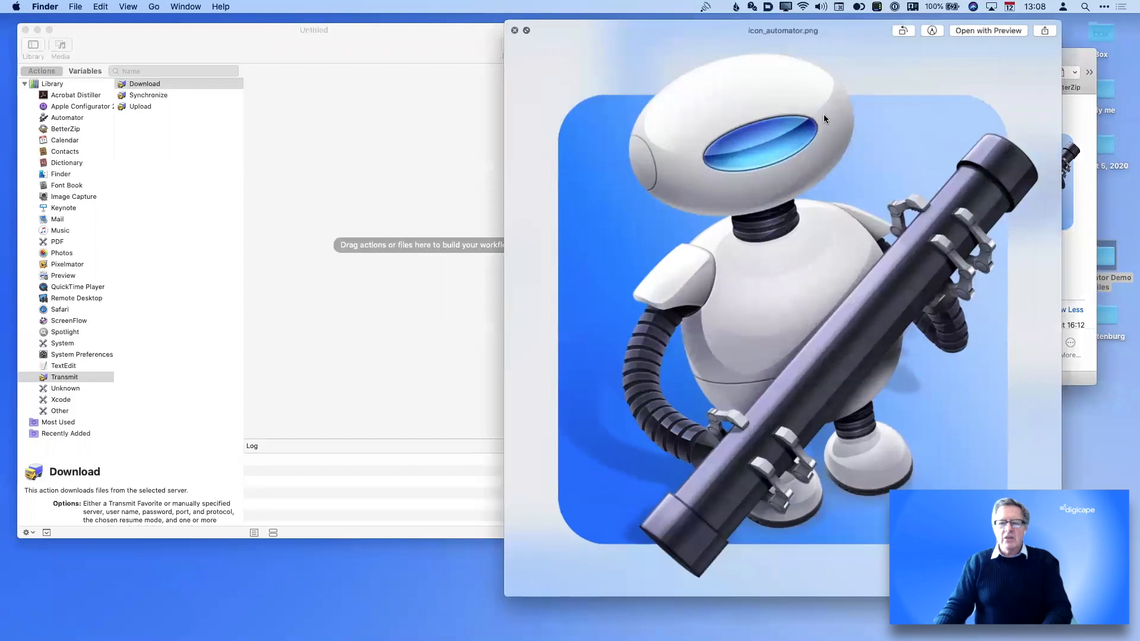
key(space)
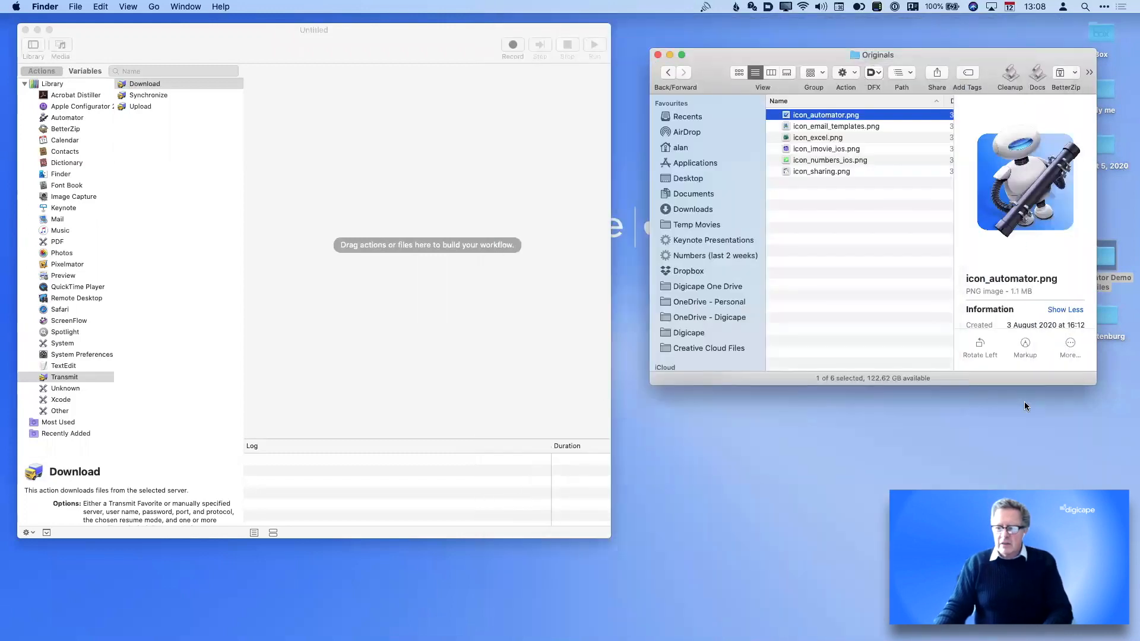
drag(1023, 488, 1023, 512)
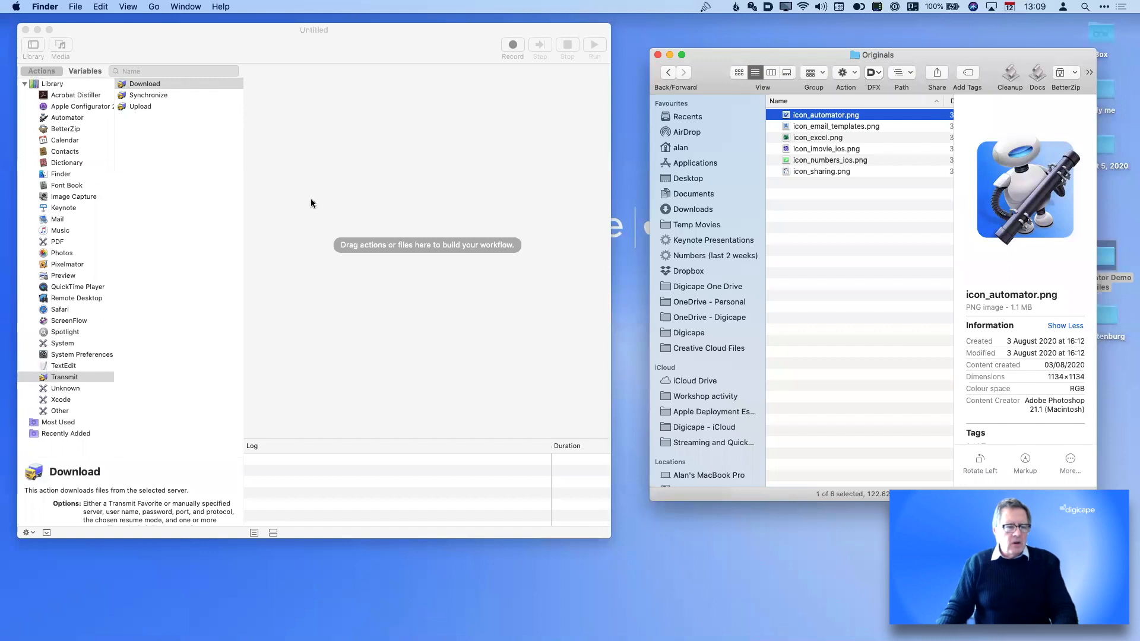
Enlarge the action description area and examine the TextEdit actions, including Get Specified Text, filtering them by "get"
drag(129, 455, 133, 417)
click(77, 365)
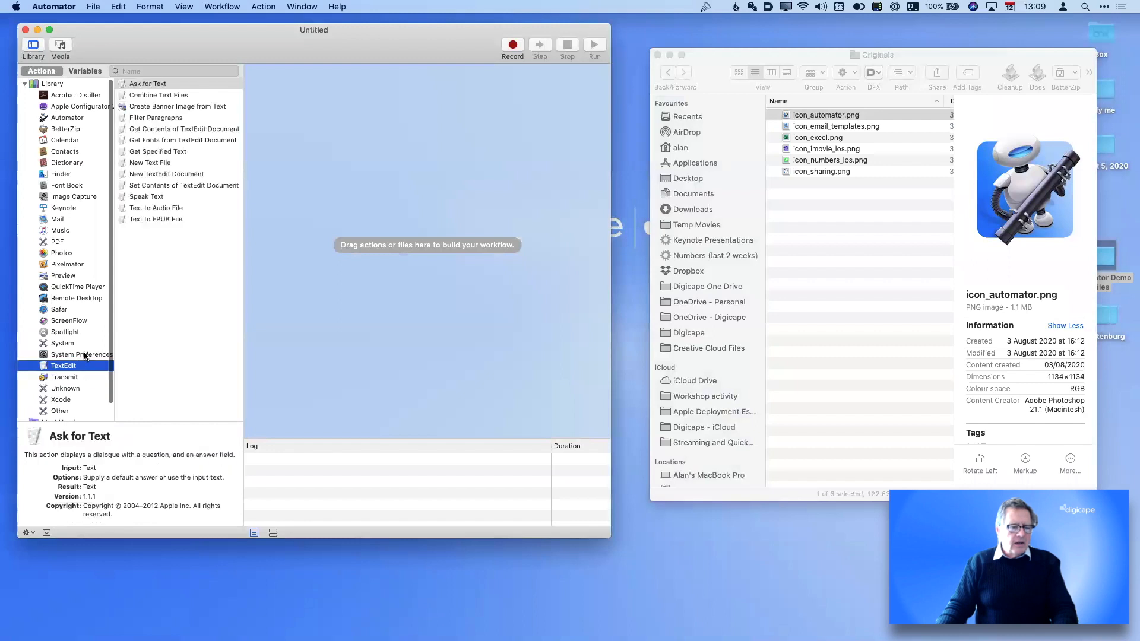
click(165, 153)
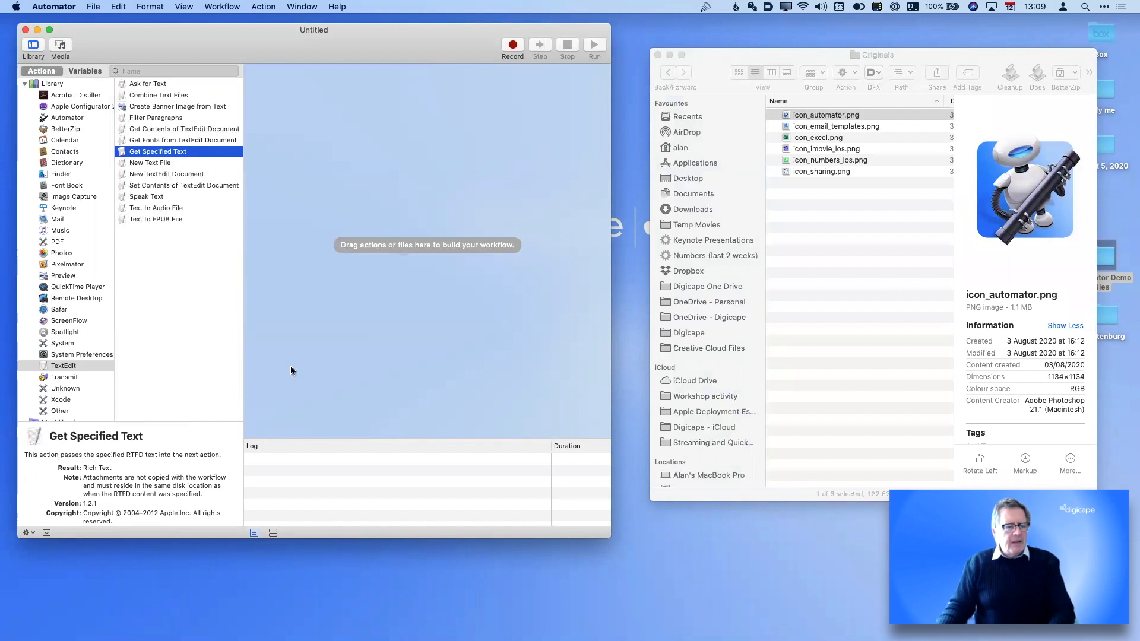
click(186, 70)
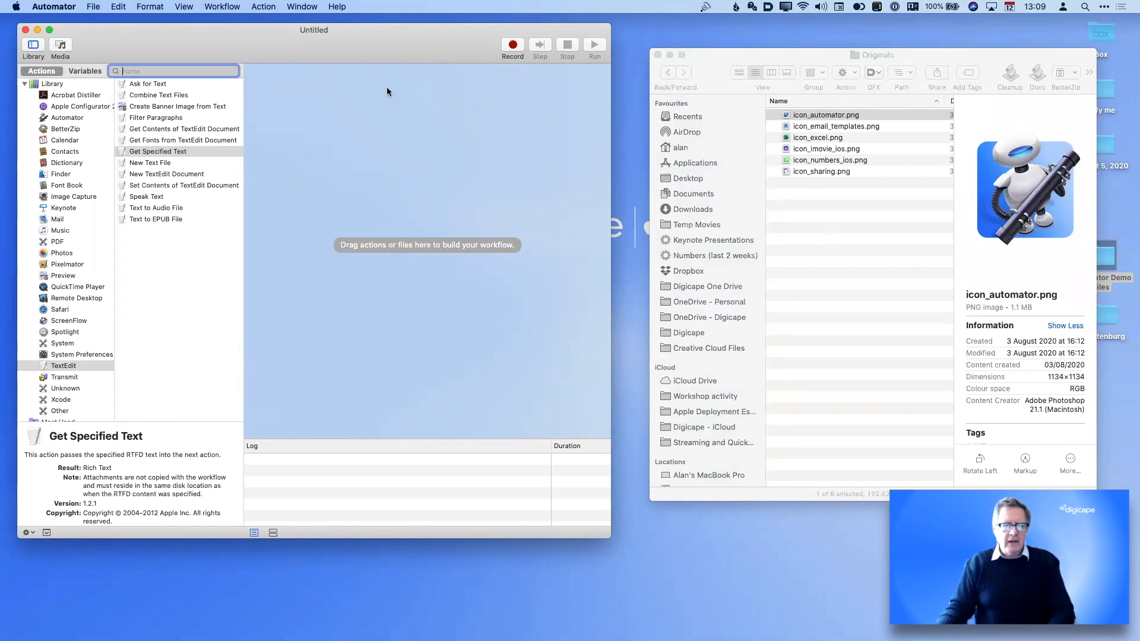
text(get)
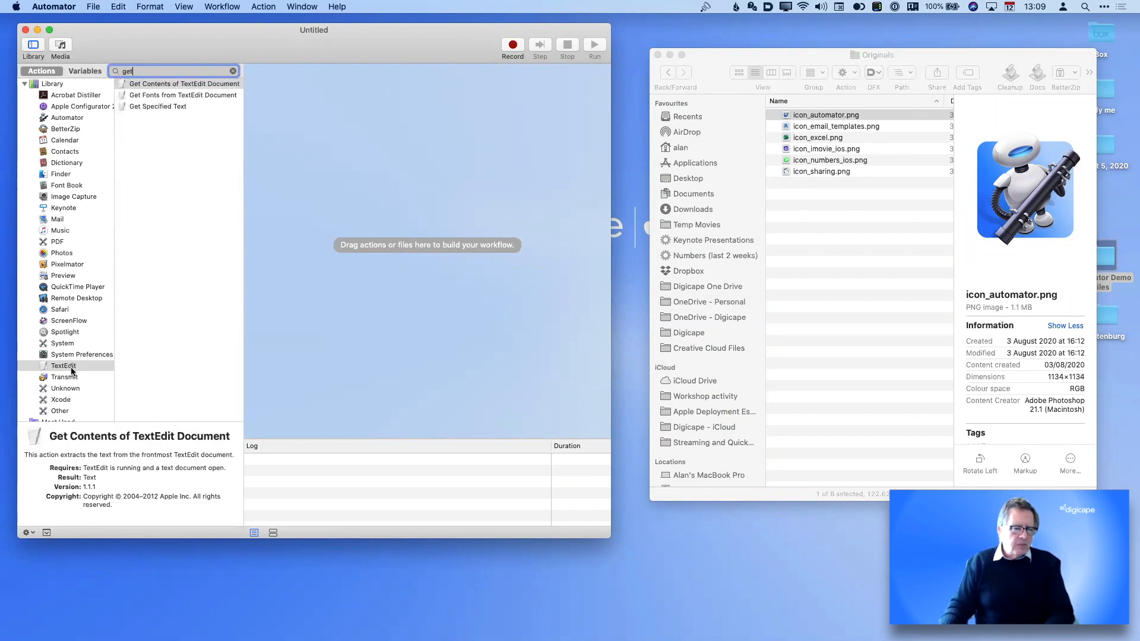
Search the whole action library for "get sel" and add Get Selected Finder Items to the workflow
click(233, 71)
click(73, 84)
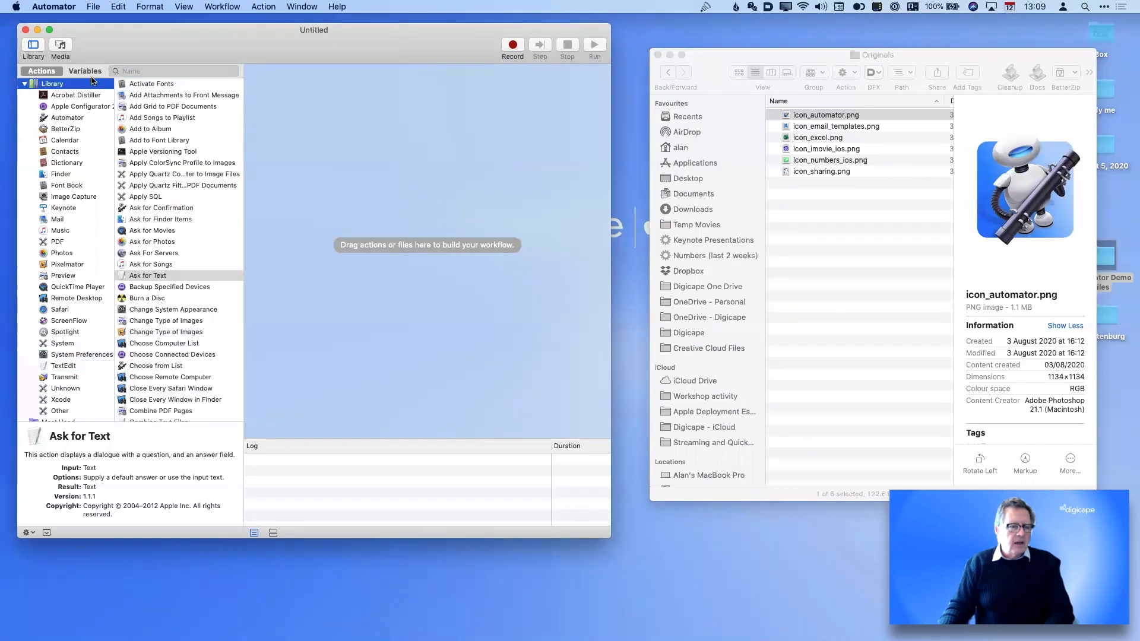
click(143, 71)
text(get sel)
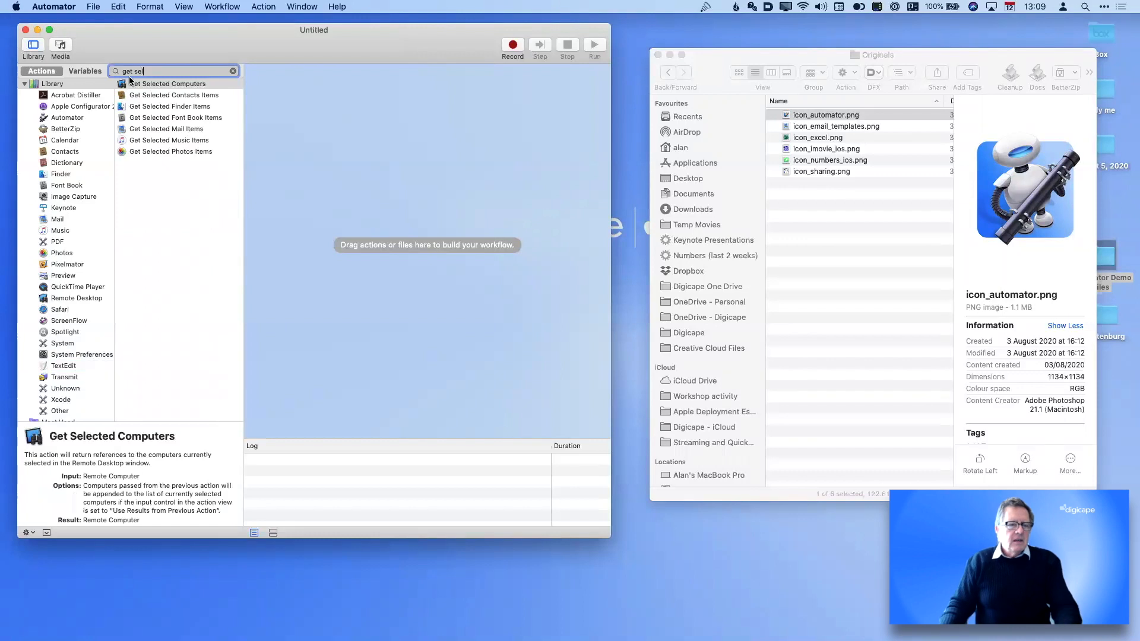
click(154, 109)
drag(154, 110, 402, 111)
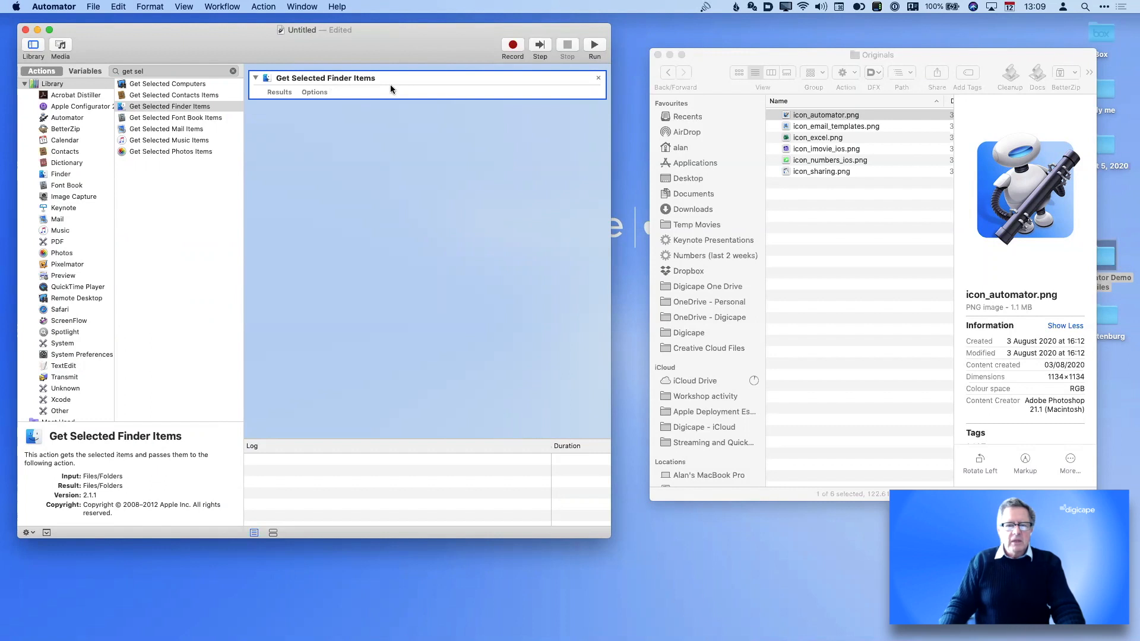
Select all the icon images in Originals, run the workflow and show the results of Get Selected Finder Items
click(843, 184)
drag(843, 184, 823, 119)
click(464, 50)
click(595, 47)
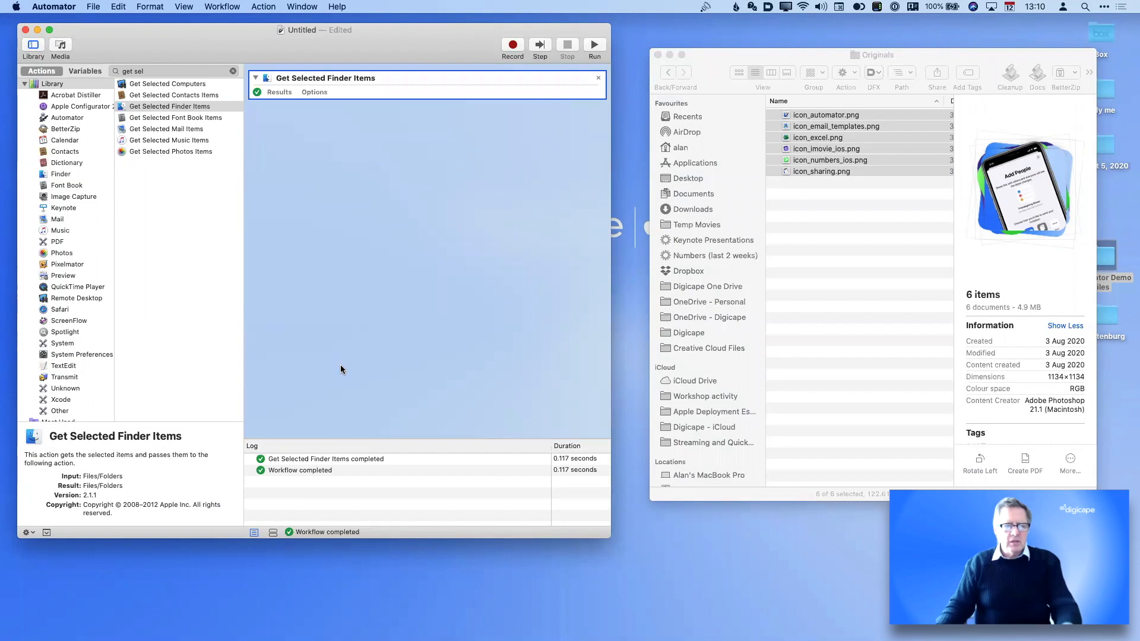
click(294, 90)
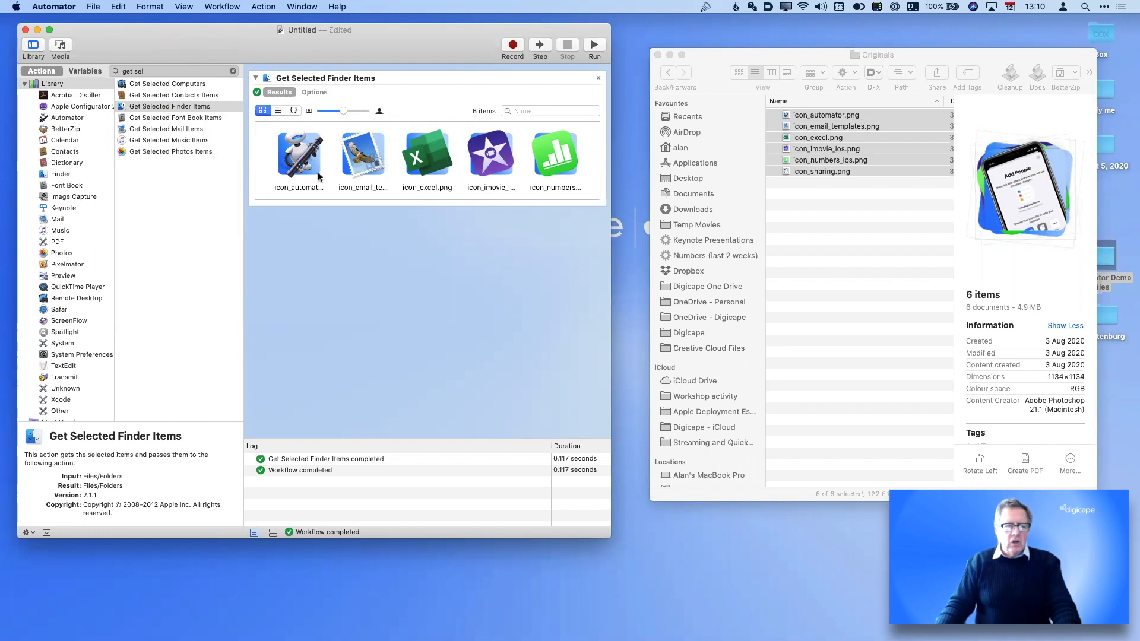
Select only icon_imovie_ios.png, icon_numbers_ios.png and icon_sharing.png in Originals and run the workflow again
click(796, 229)
click(799, 172)
shift+click(799, 161)
shift+click(799, 150)
click(595, 47)
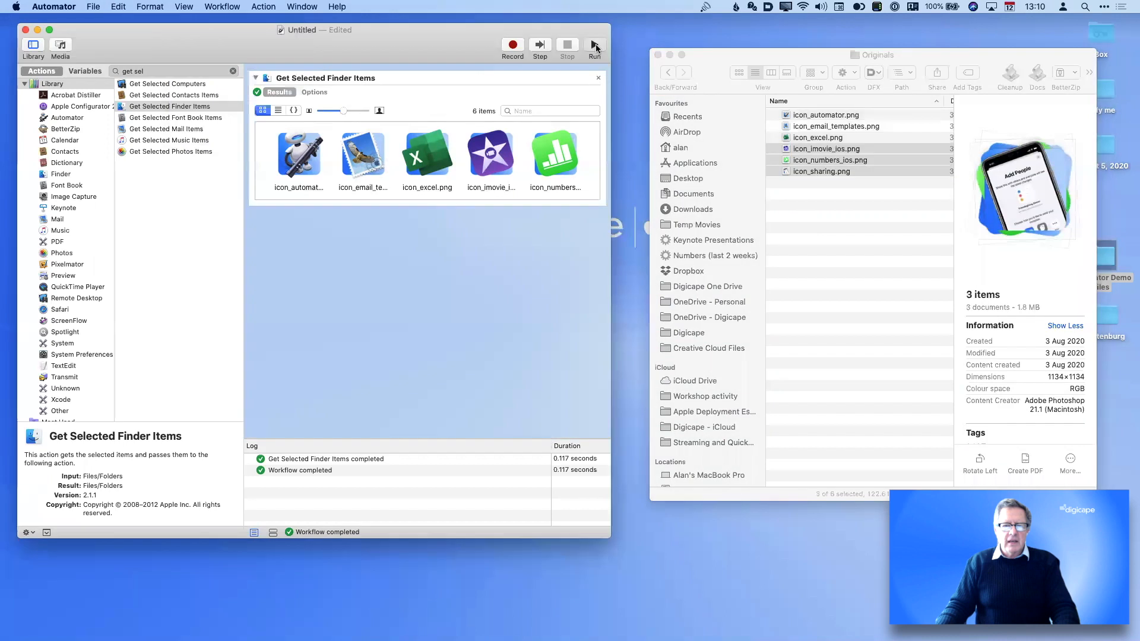
click(596, 46)
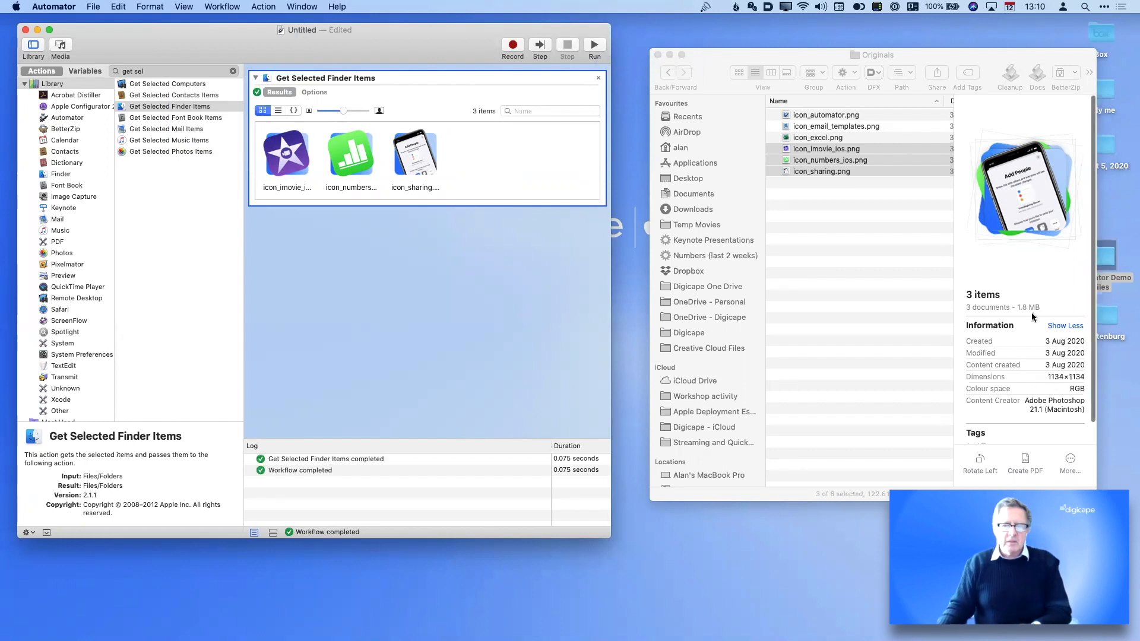
Clear the file selection in Originals, search the action library for "dupl" and add Duplicate Finder Items after Get Selected Finder Items
click(903, 270)
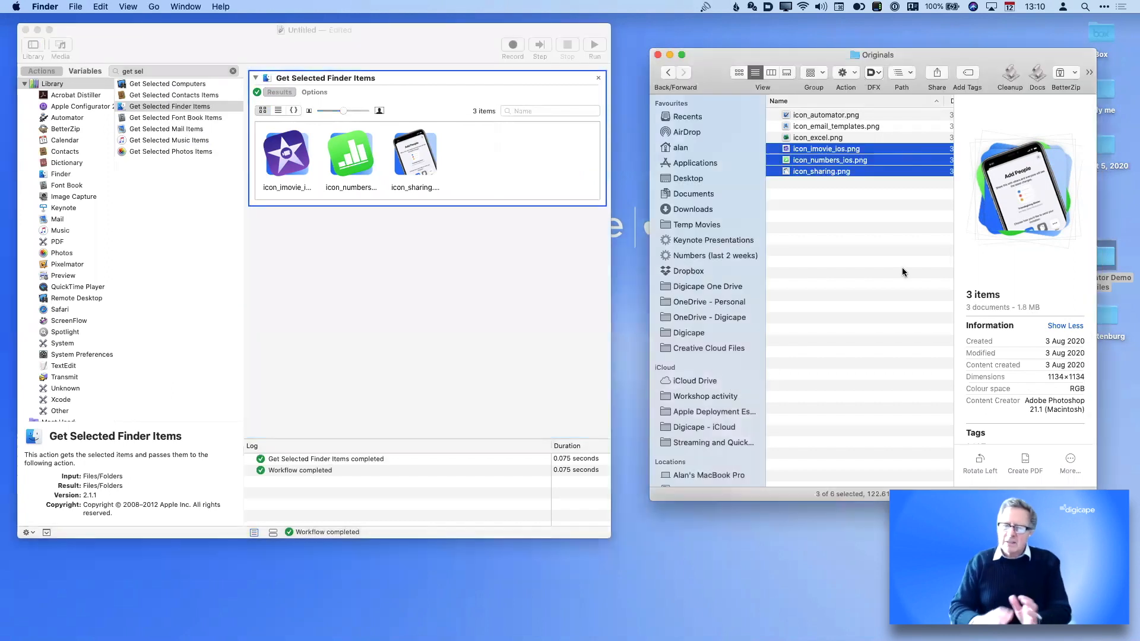
click(903, 272)
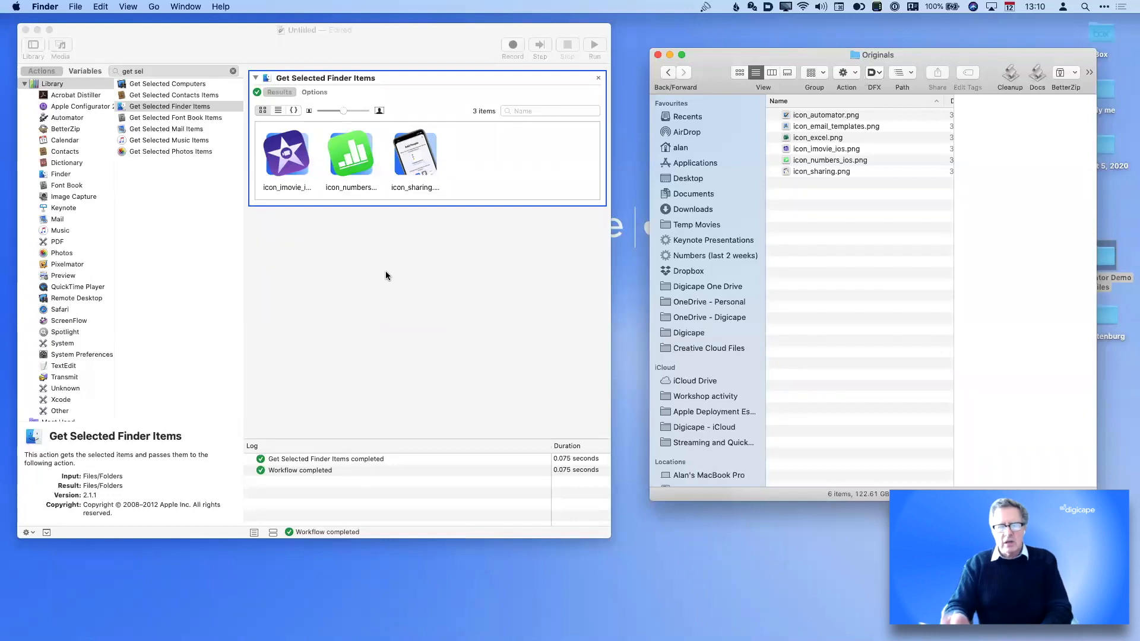
click(222, 69)
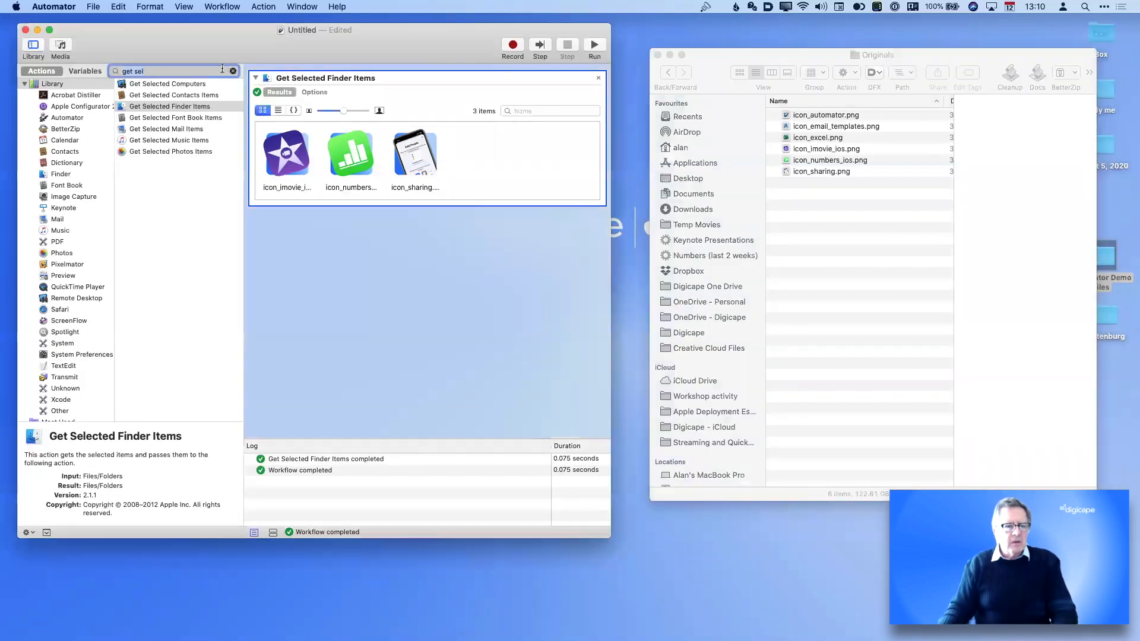
click(233, 71)
text(dupl)
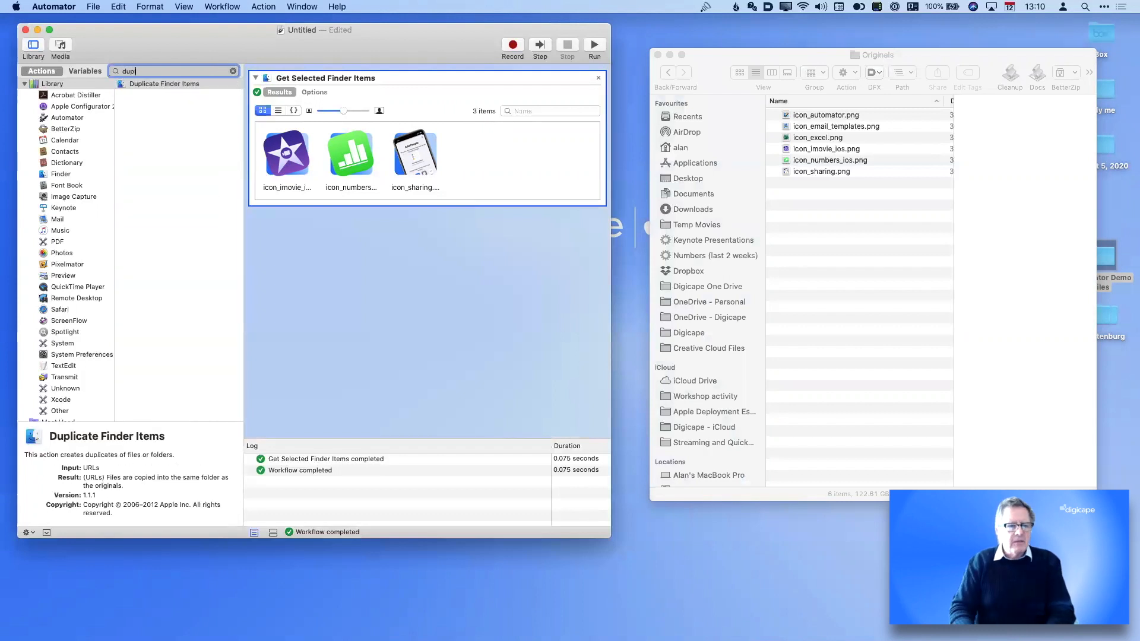
drag(158, 83, 349, 252)
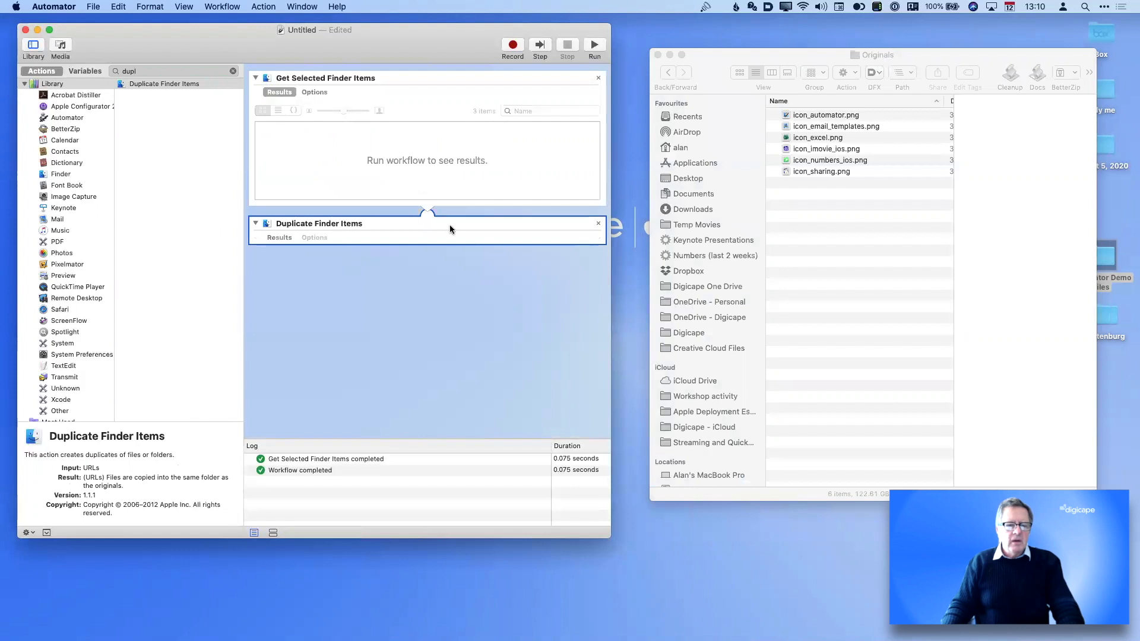
click(442, 190)
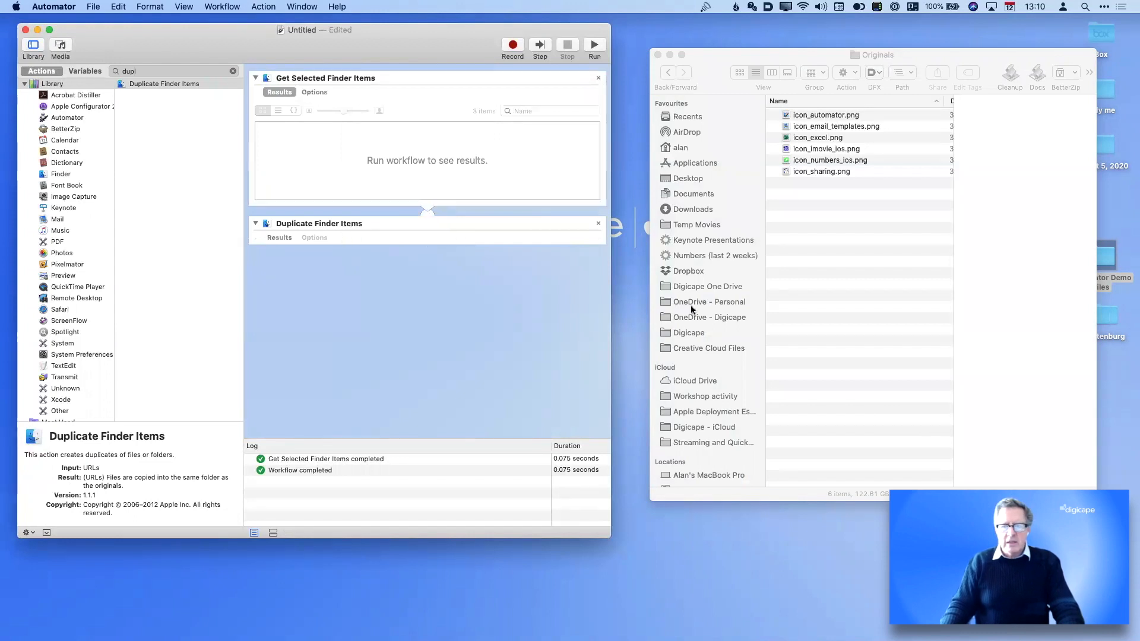
Select all the icon images in Originals and run the workflow to duplicate them
click(875, 278)
key(super+a)
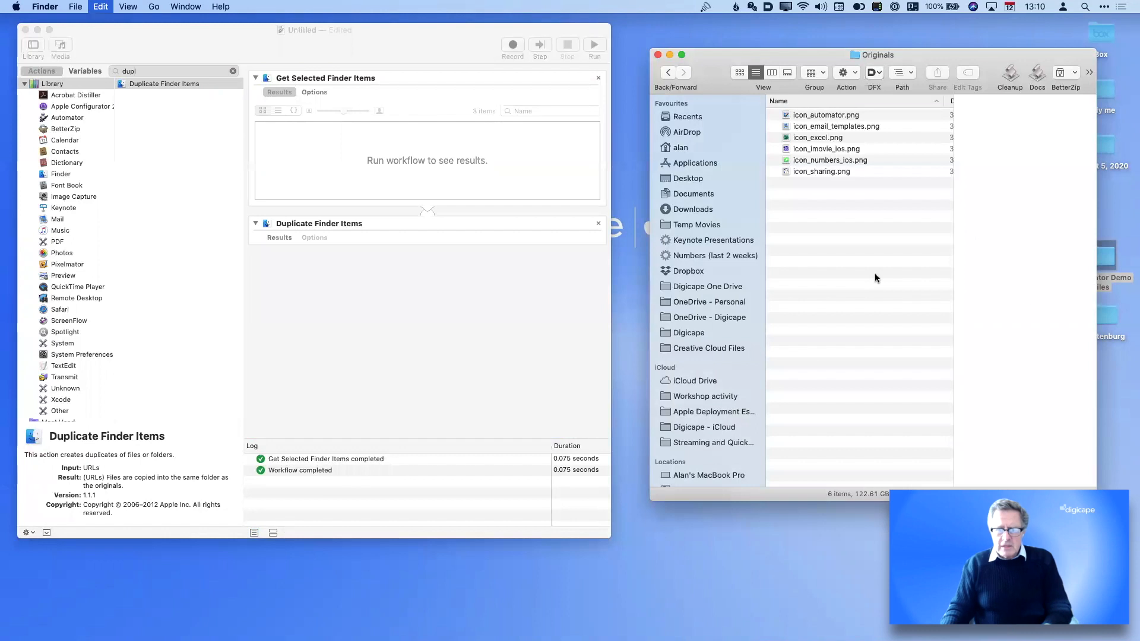
click(594, 48)
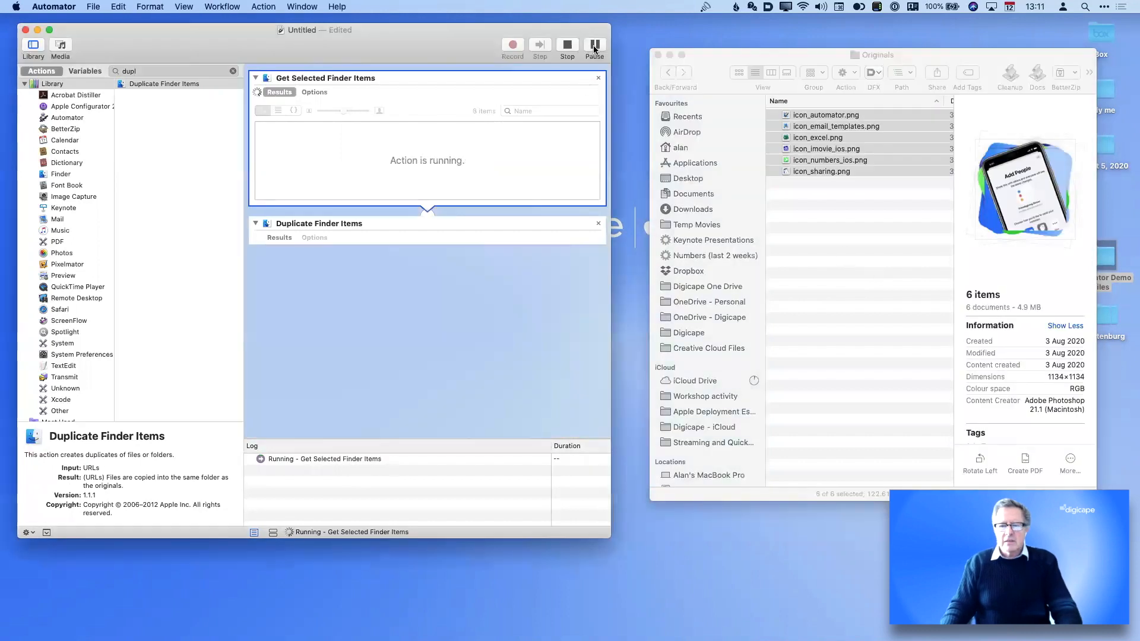
click(855, 288)
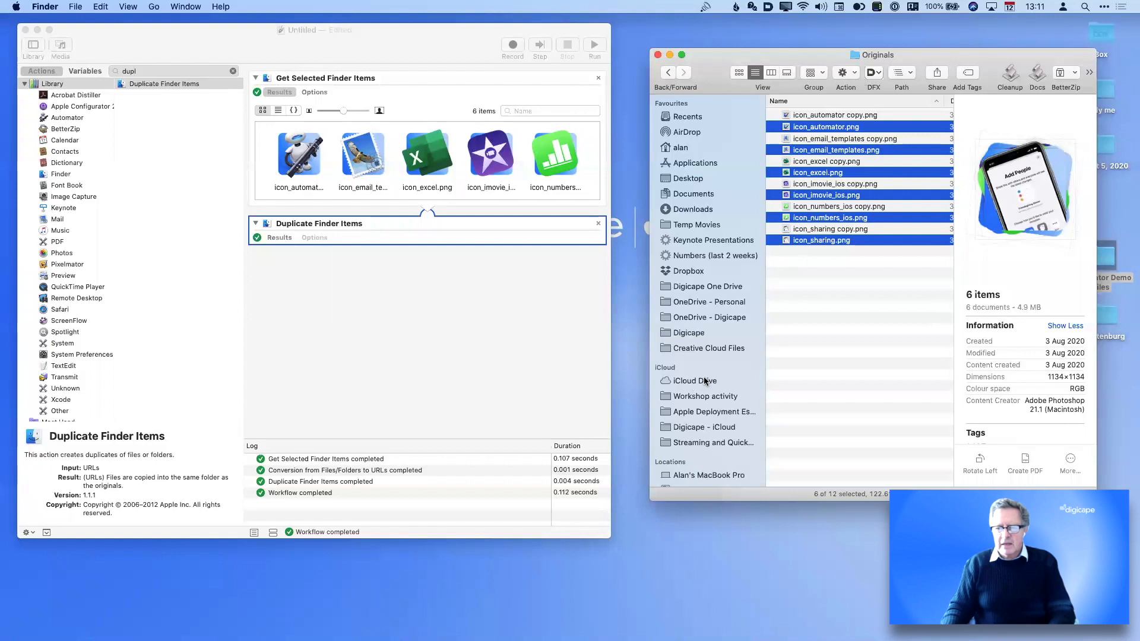
Move the six duplicated "copy" icon files in Originals to the Trash and remove Duplicate Finder Items from the workflow
click(829, 114)
super+click(834, 138)
super+click(834, 161)
super+click(836, 184)
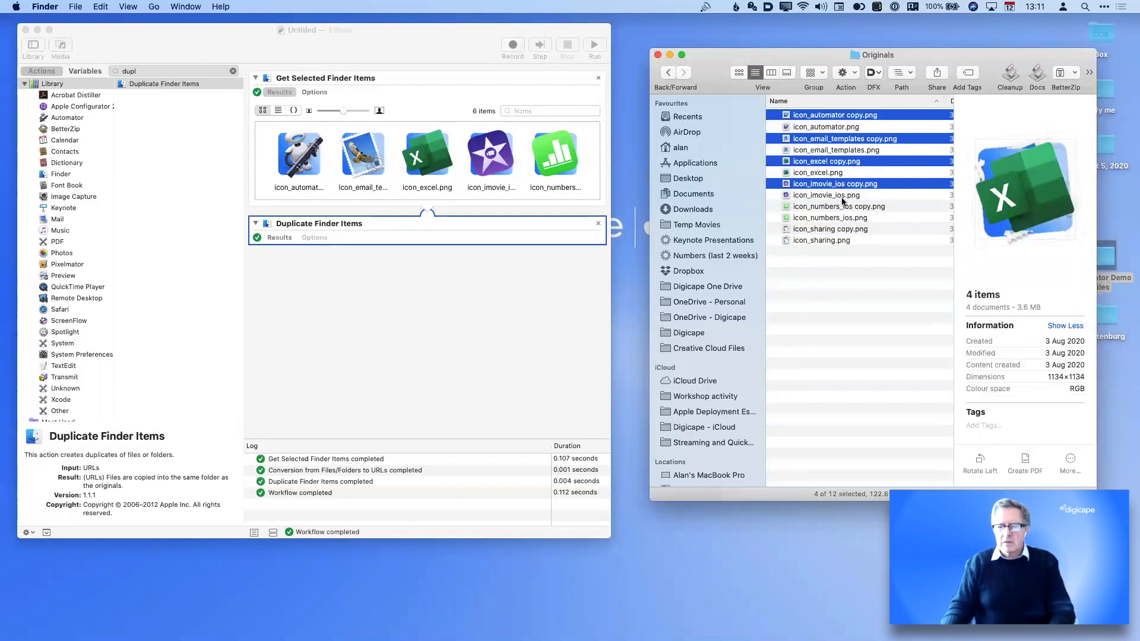
super+click(843, 206)
super+click(846, 229)
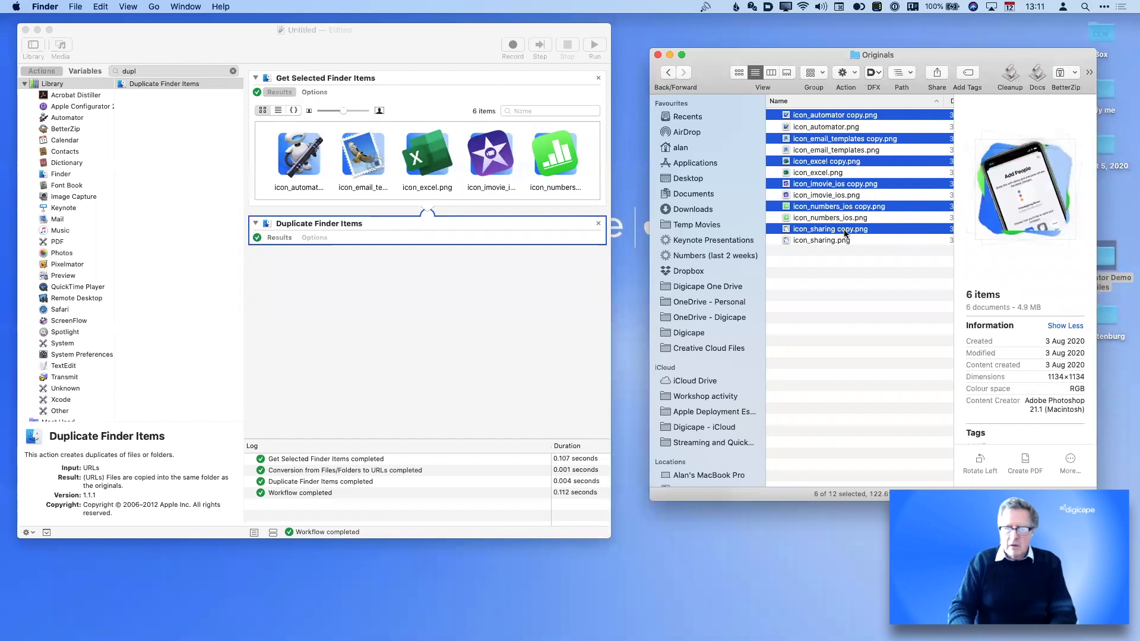
key(super+BackSpace)
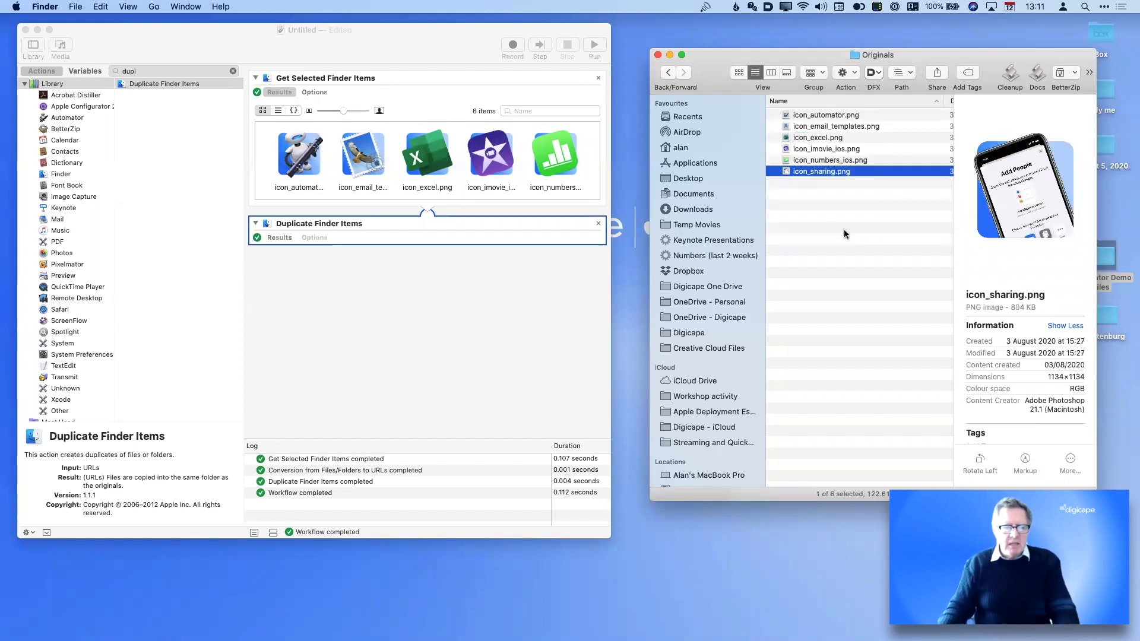
click(516, 222)
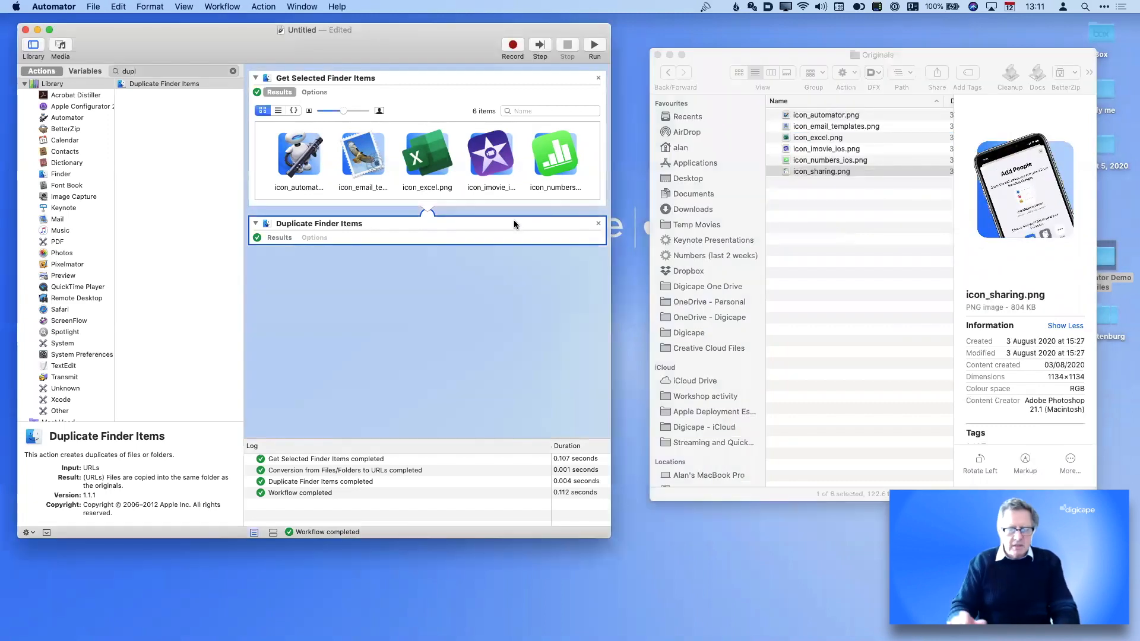
key(BackSpace)
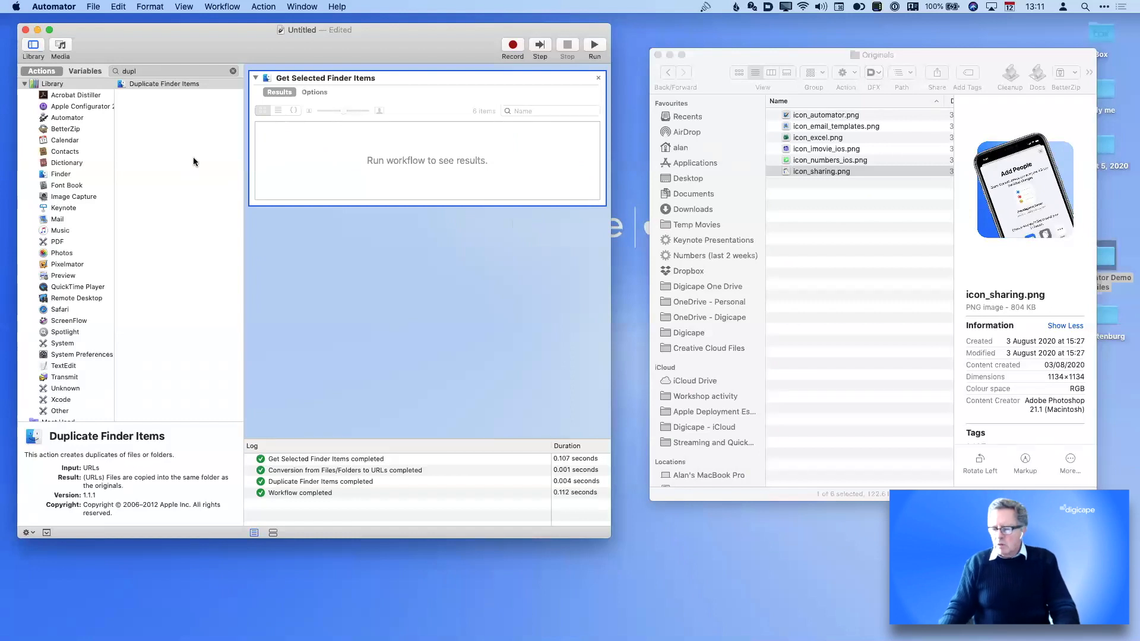
Search the action library for "scale" and add Scale Images to the workflow, accepting the protective Copy Finder Items action
click(234, 71)
text(scal)
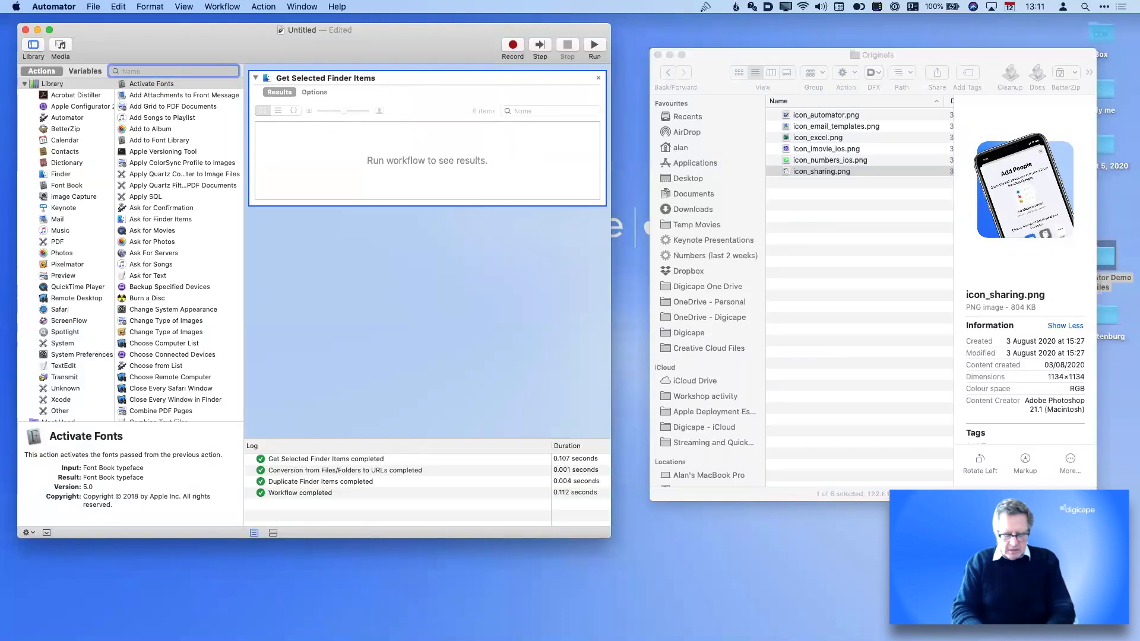
text(e)
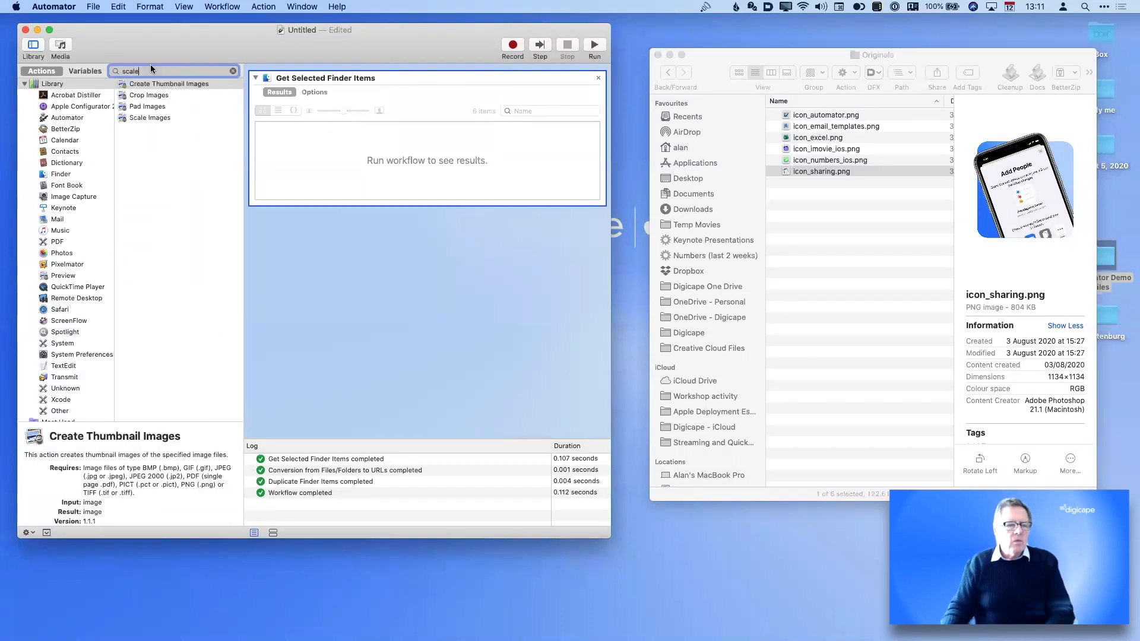
click(147, 117)
drag(147, 116, 398, 289)
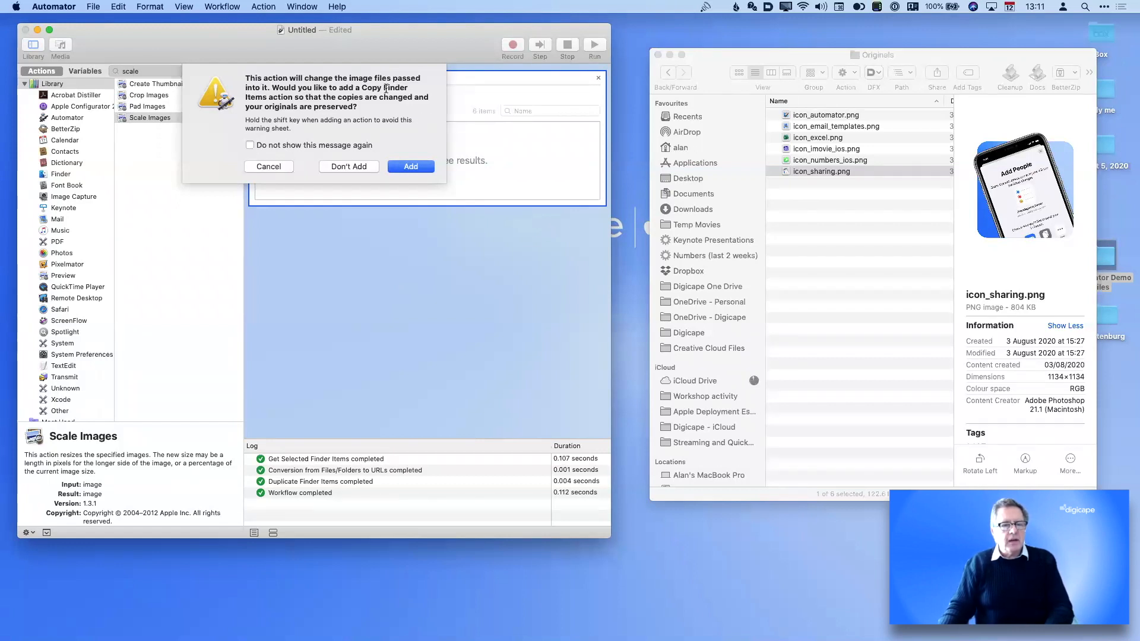
click(415, 166)
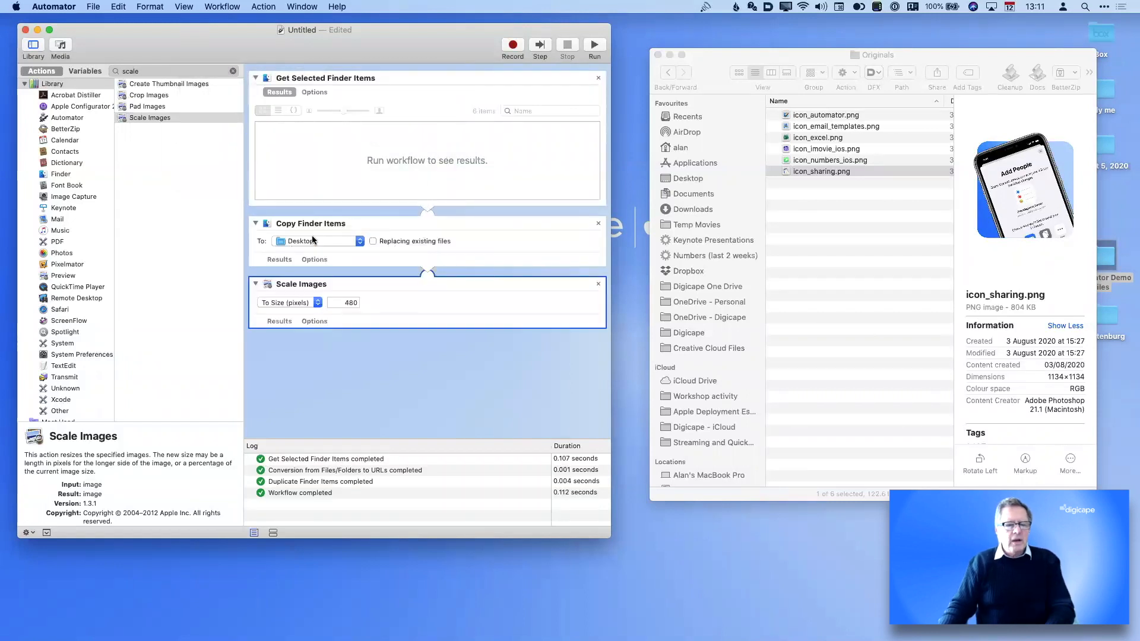
Shorten the Originals window, open the Copies folder from Automator Demo Files and place its window directly below Originals
click(818, 253)
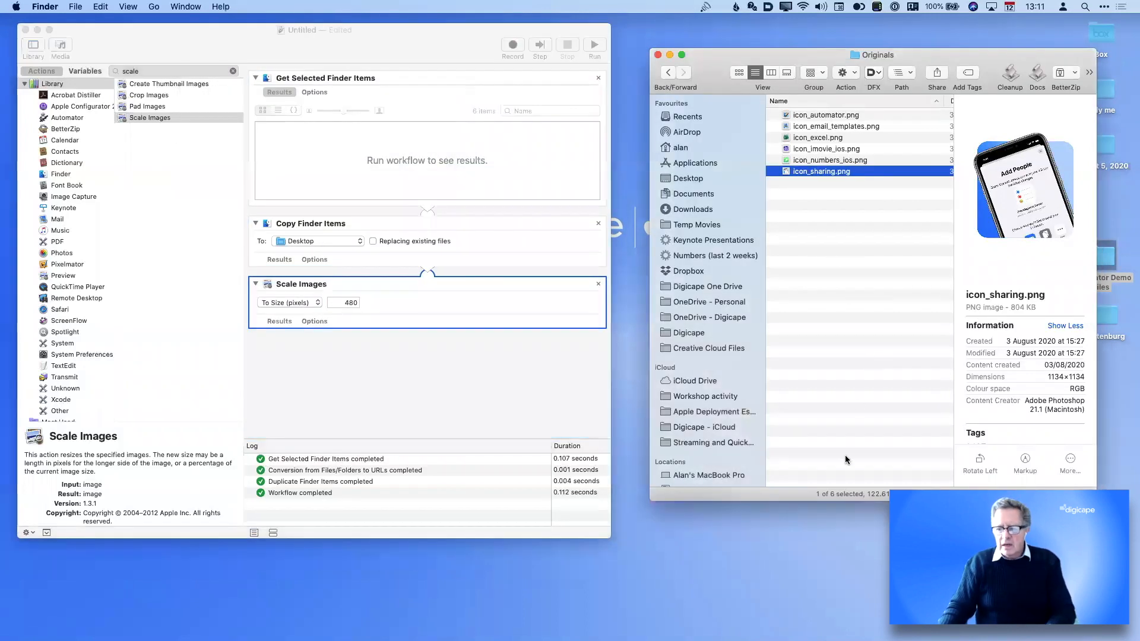
drag(857, 501, 834, 251)
double_click(1102, 256)
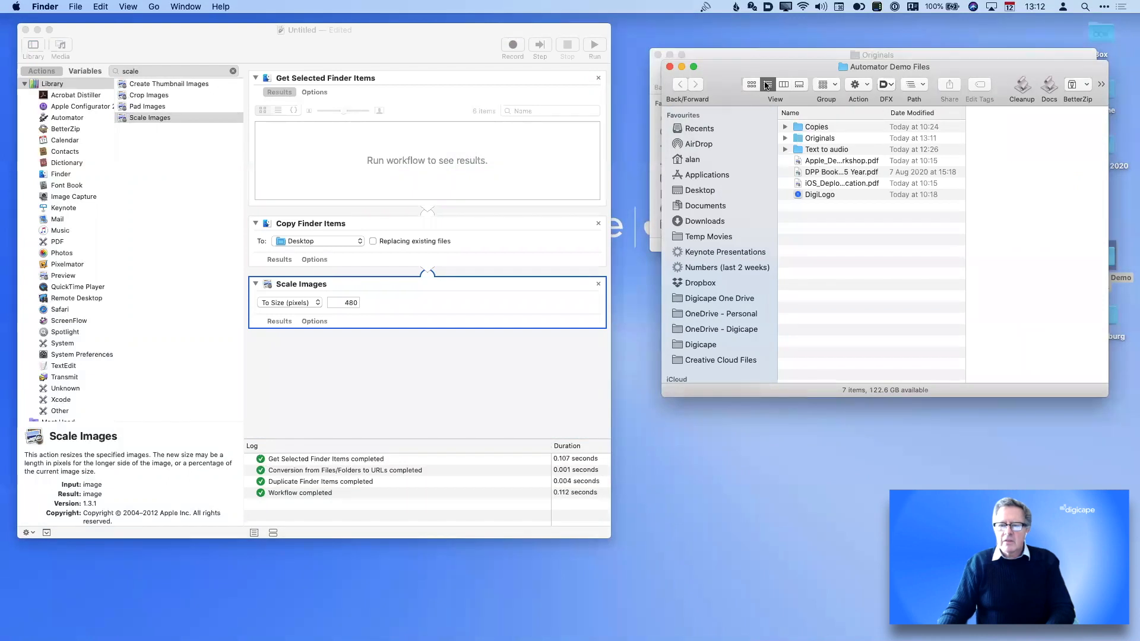
double_click(796, 126)
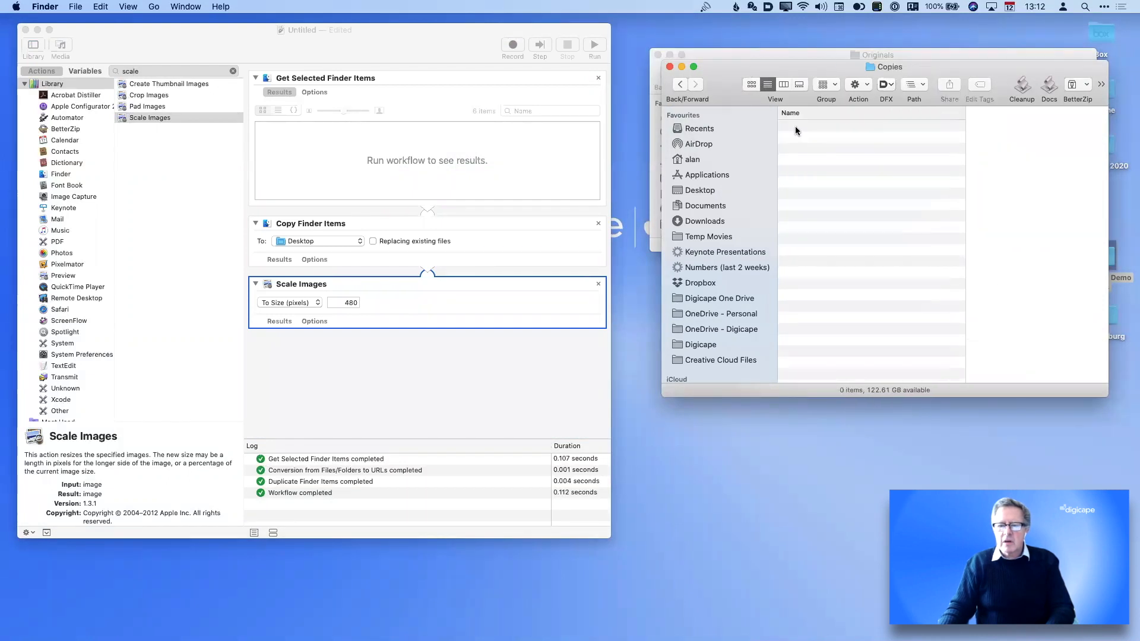
drag(726, 74, 725, 273)
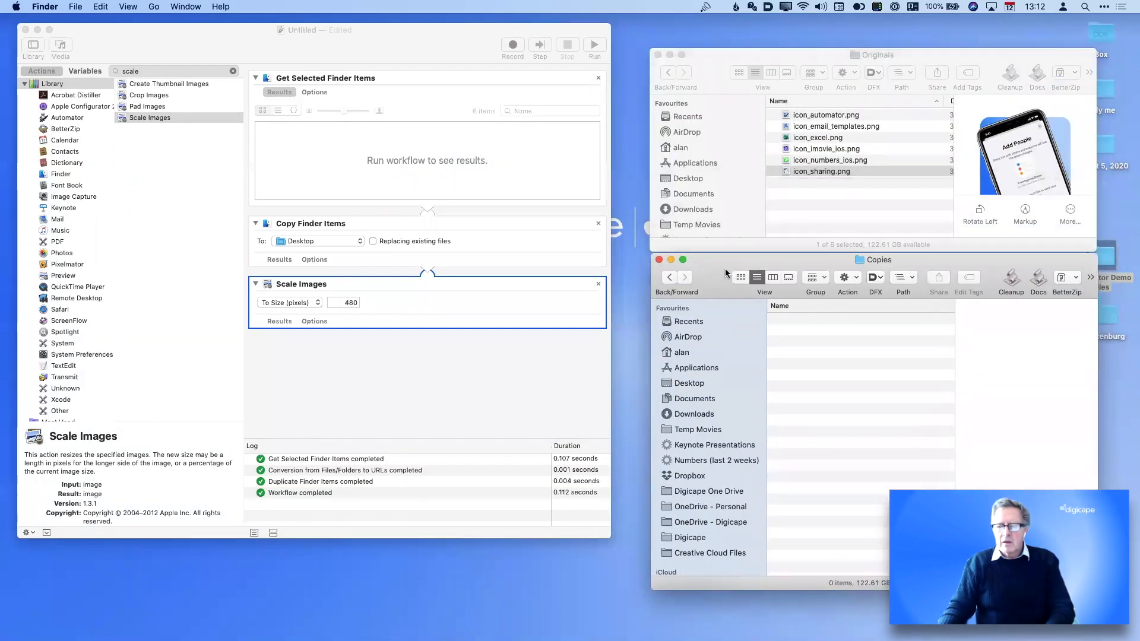
Set the destination of the Copy Finder Items action to the Copies folder
click(303, 242)
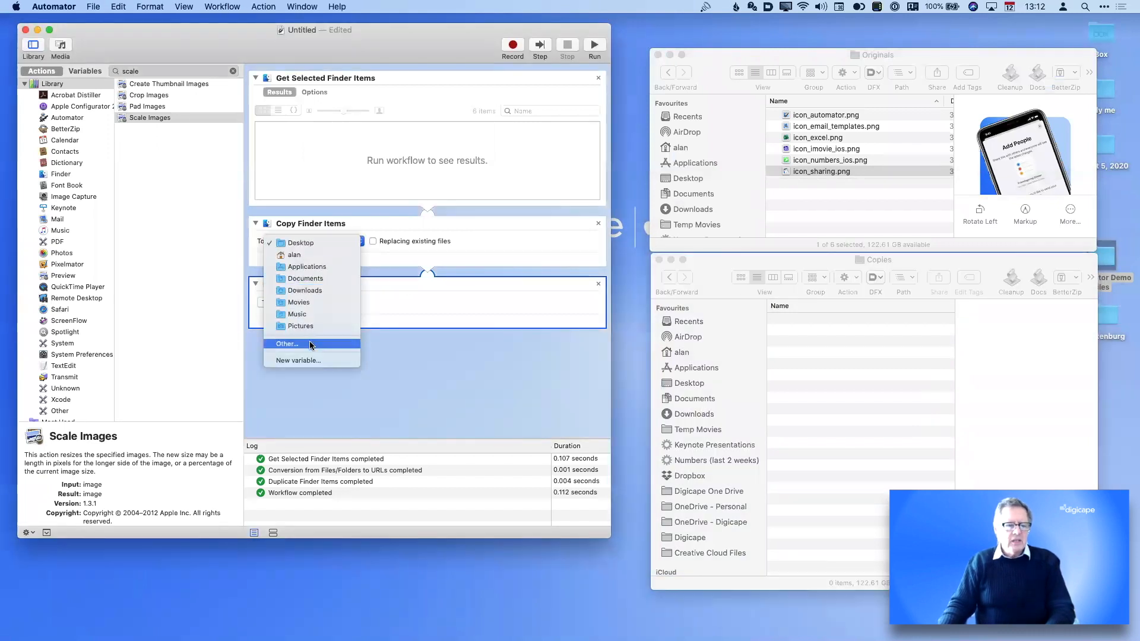
click(467, 236)
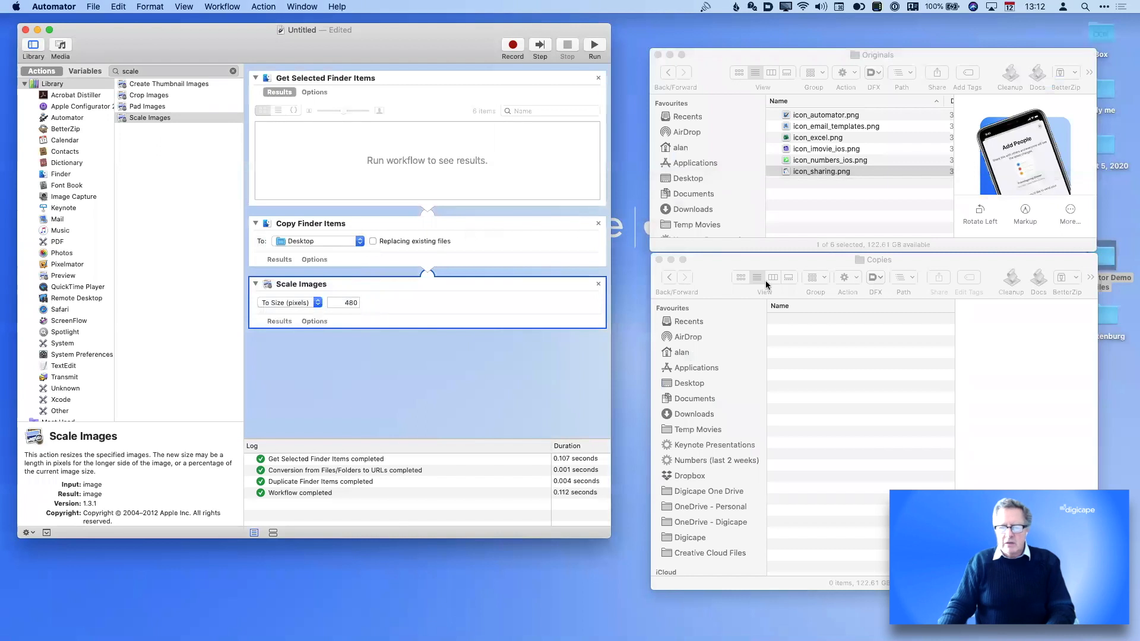
click(849, 368)
drag(864, 259, 362, 241)
drag(332, 240, 324, 243)
click(324, 243)
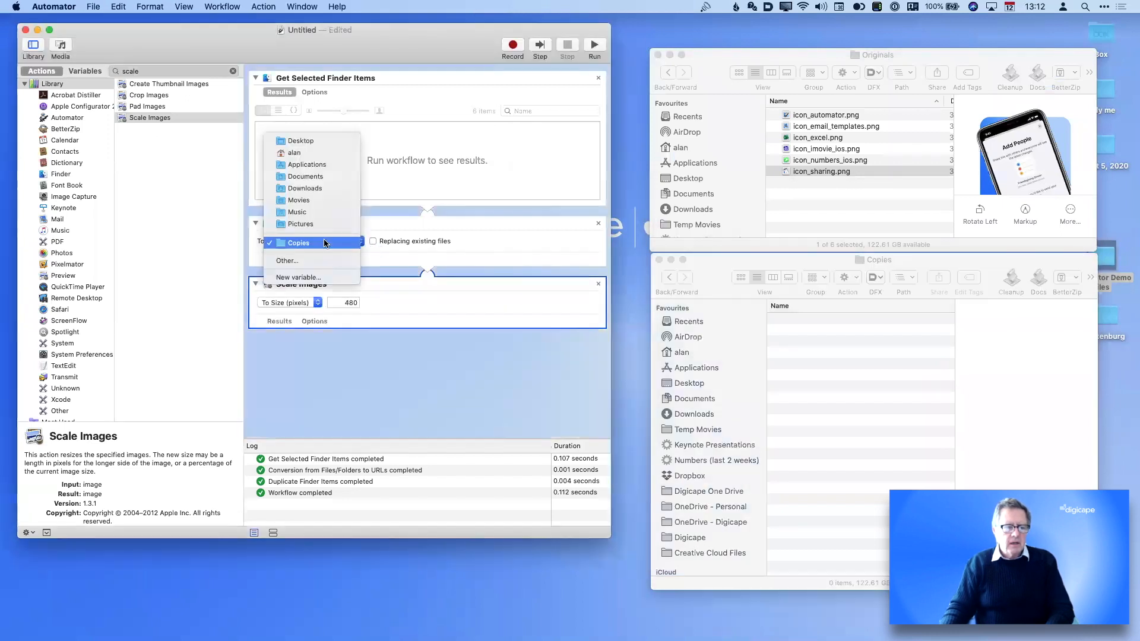
click(308, 242)
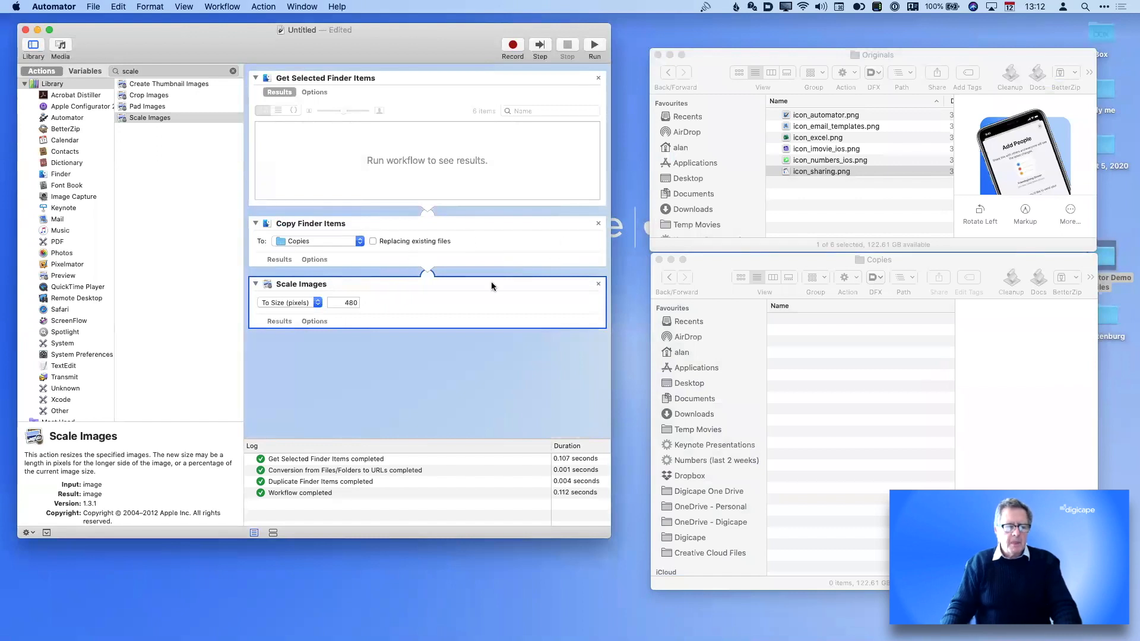
Set the Scale Images size to 600 pixels
double_click(338, 307)
text(600)
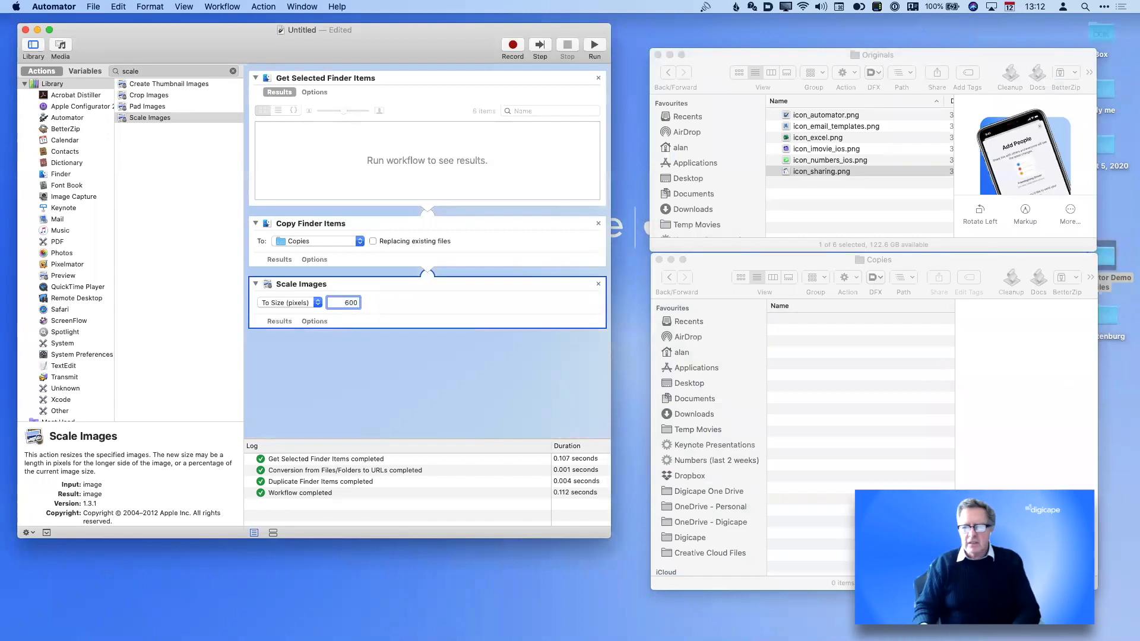
click(387, 405)
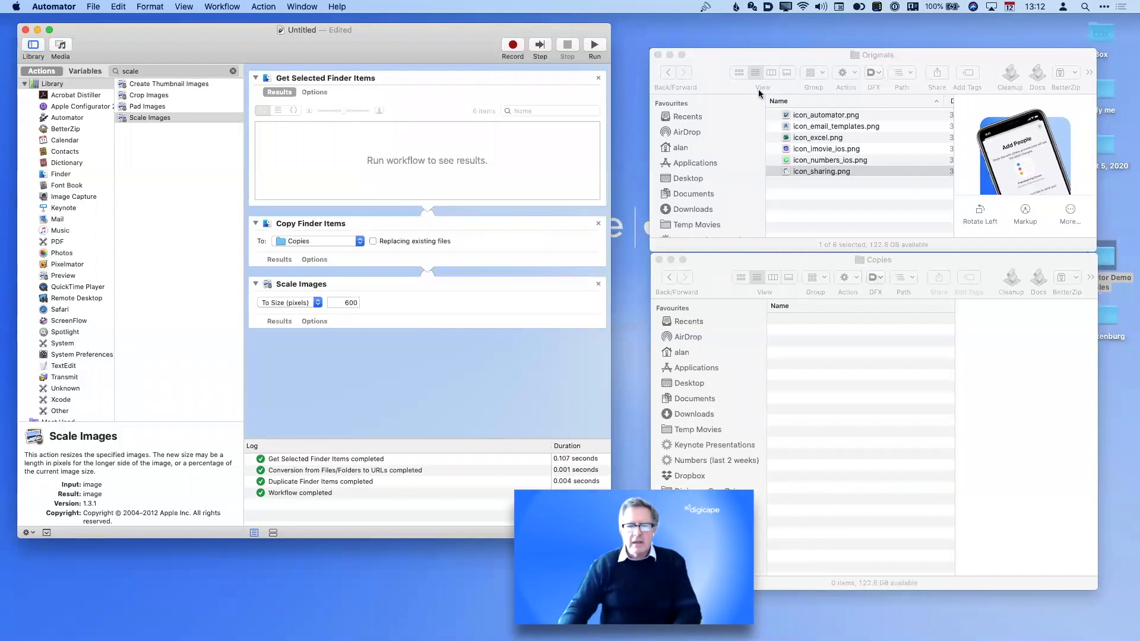
Select all the icon images in Originals and run the workflow to create scaled versions in Copies
click(595, 45)
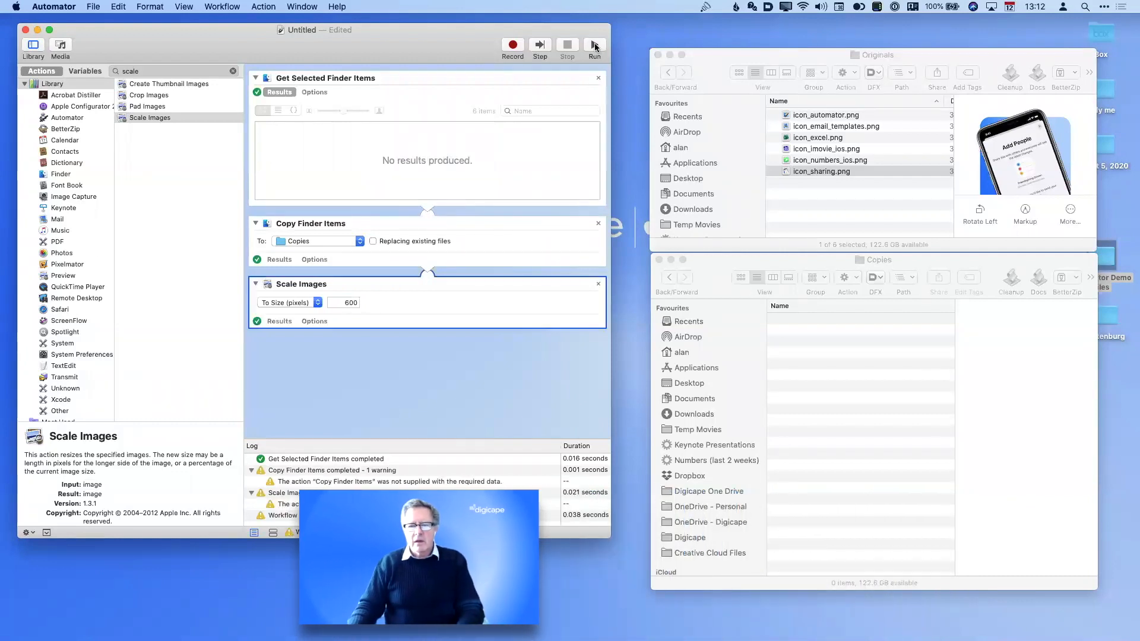
click(867, 208)
key(super+a)
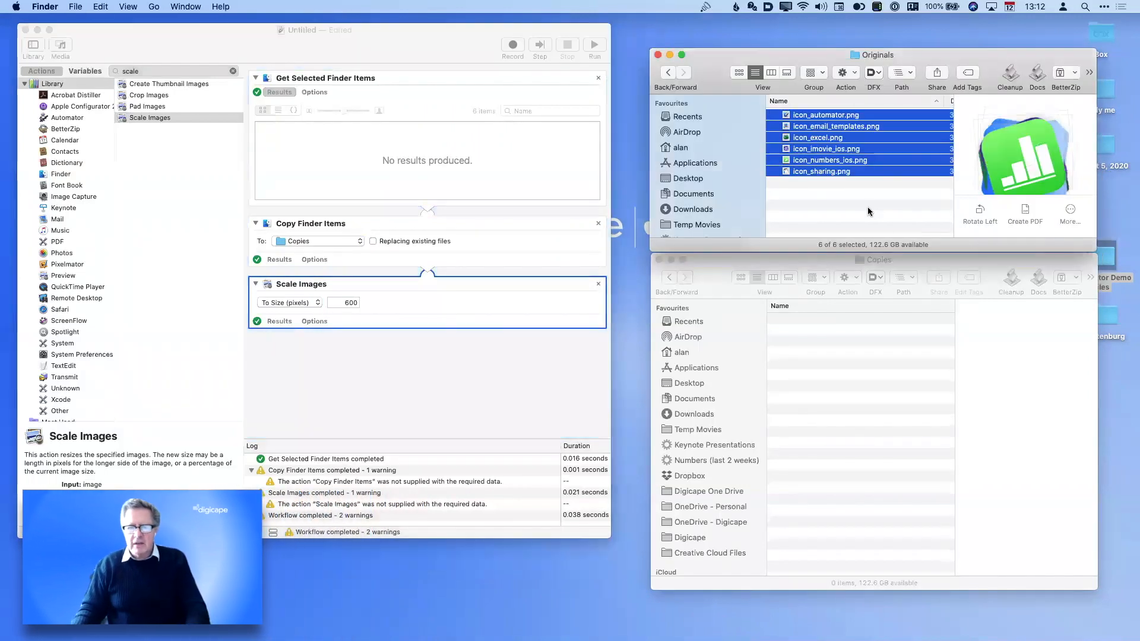
click(565, 45)
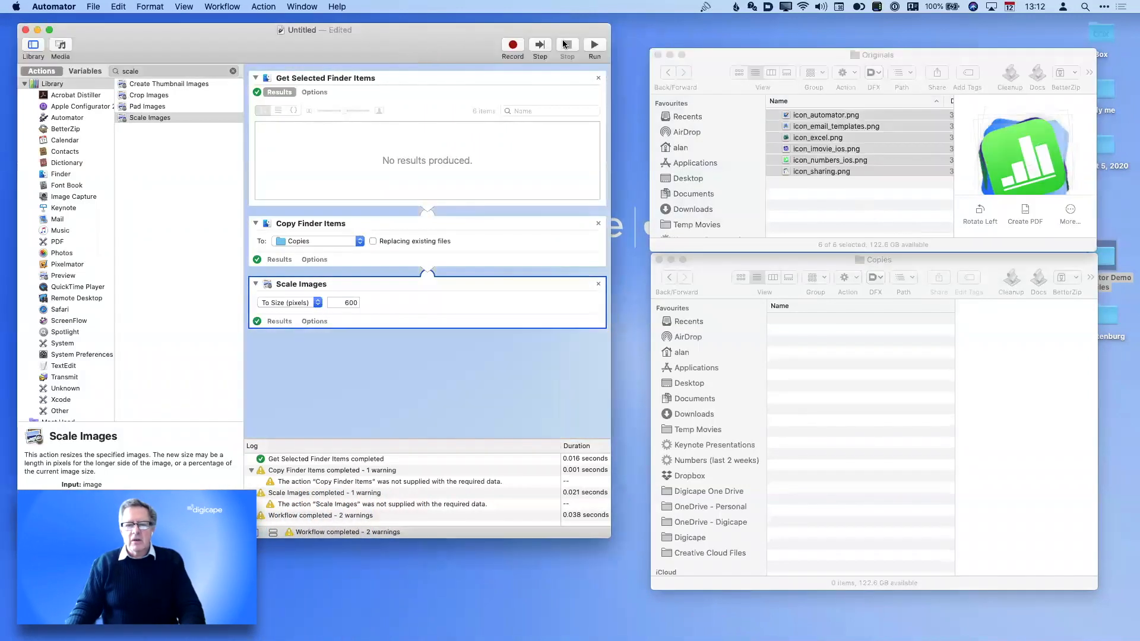
click(594, 46)
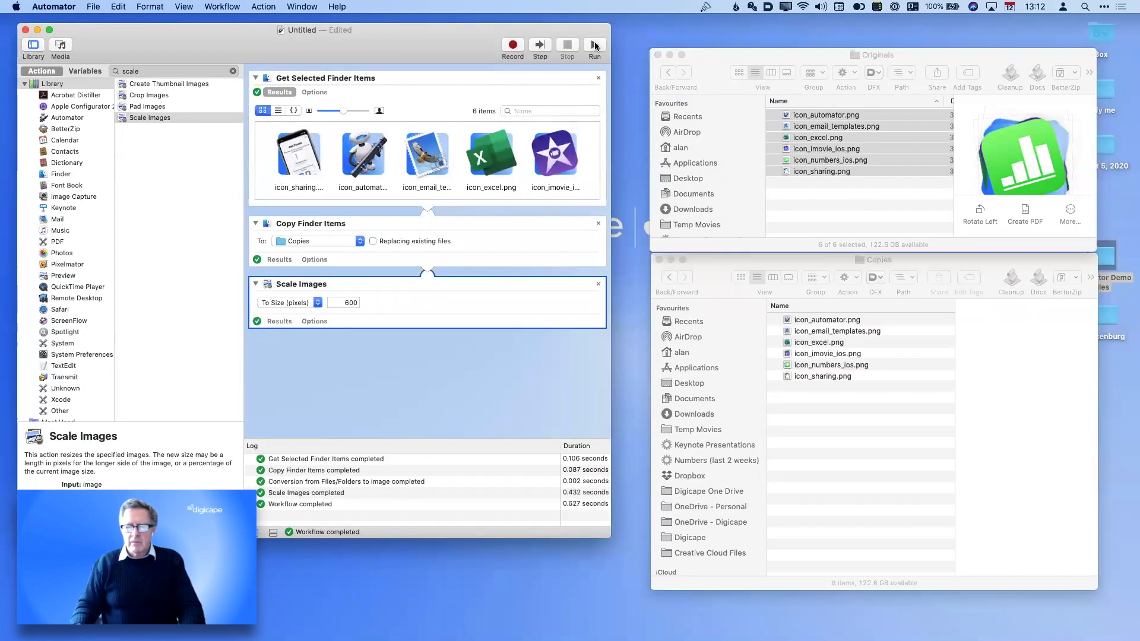
Select icon_automator.png in Copies and enlarge the window to check the image's dimensions
click(897, 477)
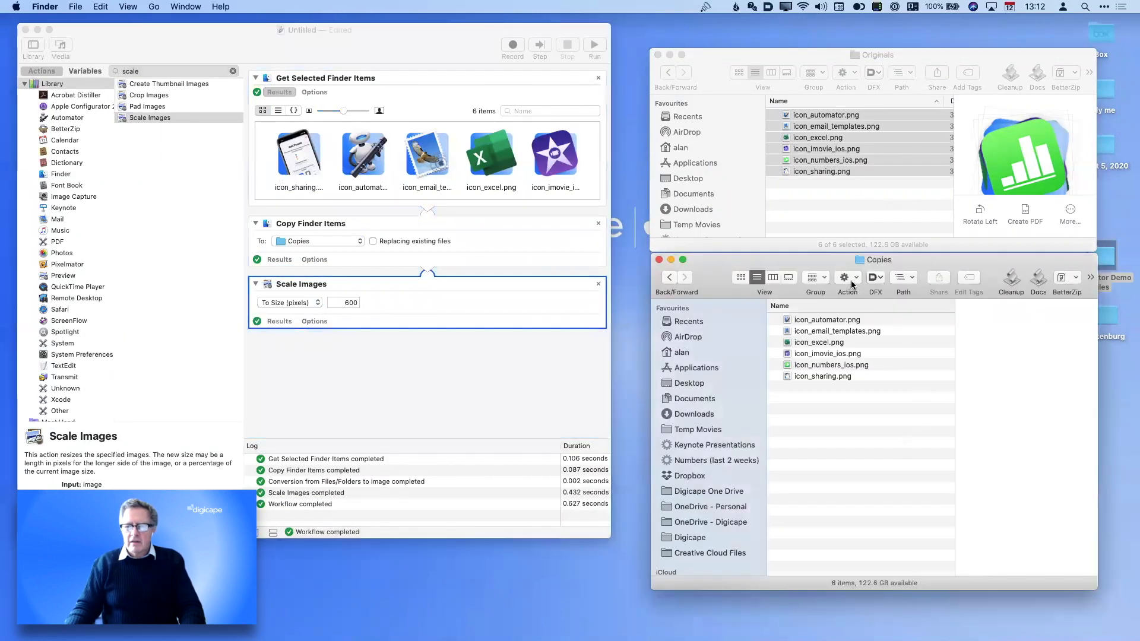
click(817, 320)
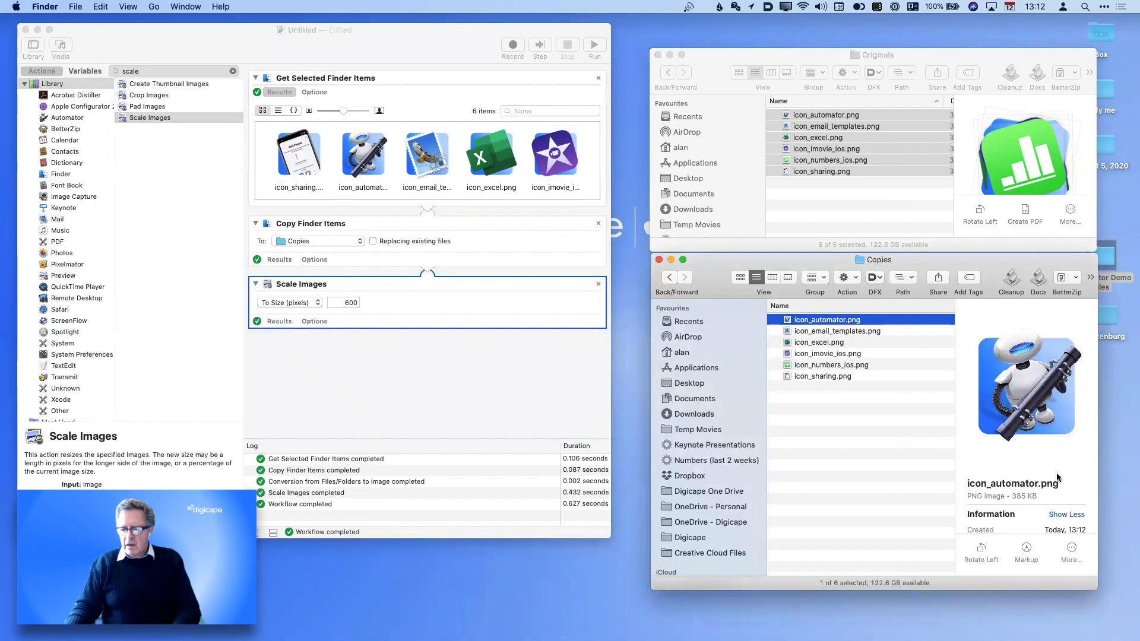
drag(1040, 598, 1041, 640)
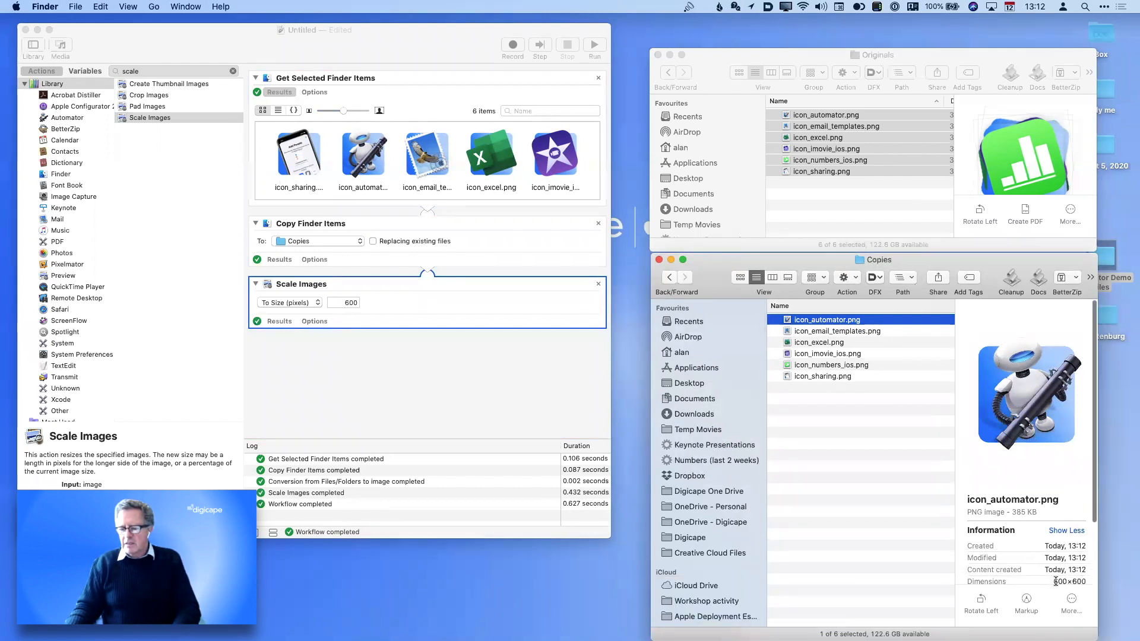
Preview icon_automator.png from the Copies folder and then from Originals to compare their sizes
drag(805, 321, 803, 318)
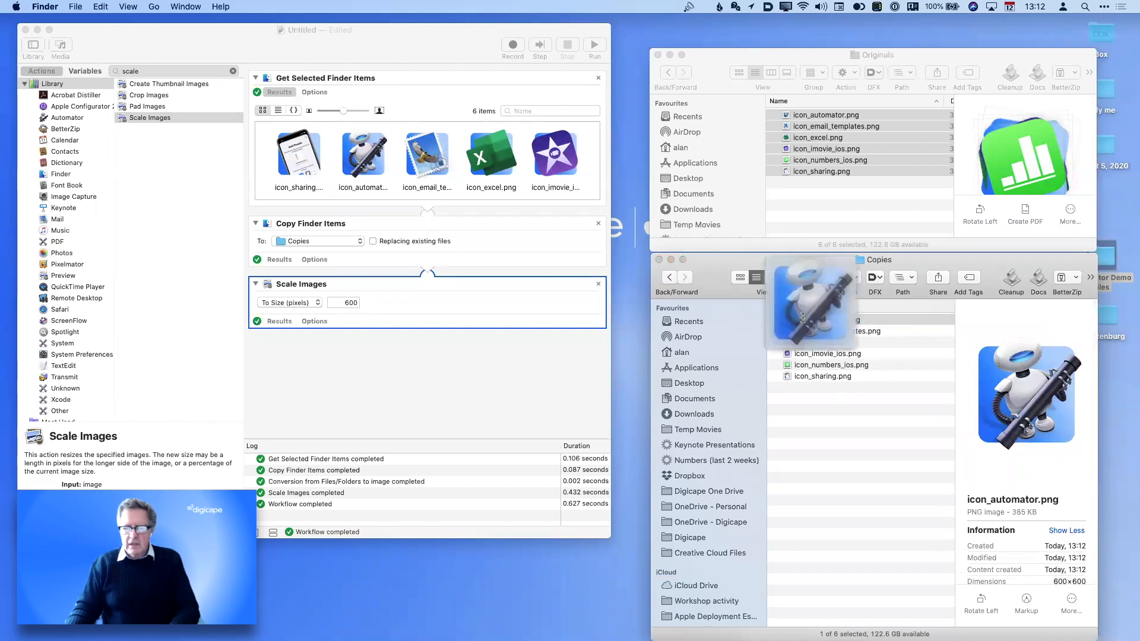
key(space)
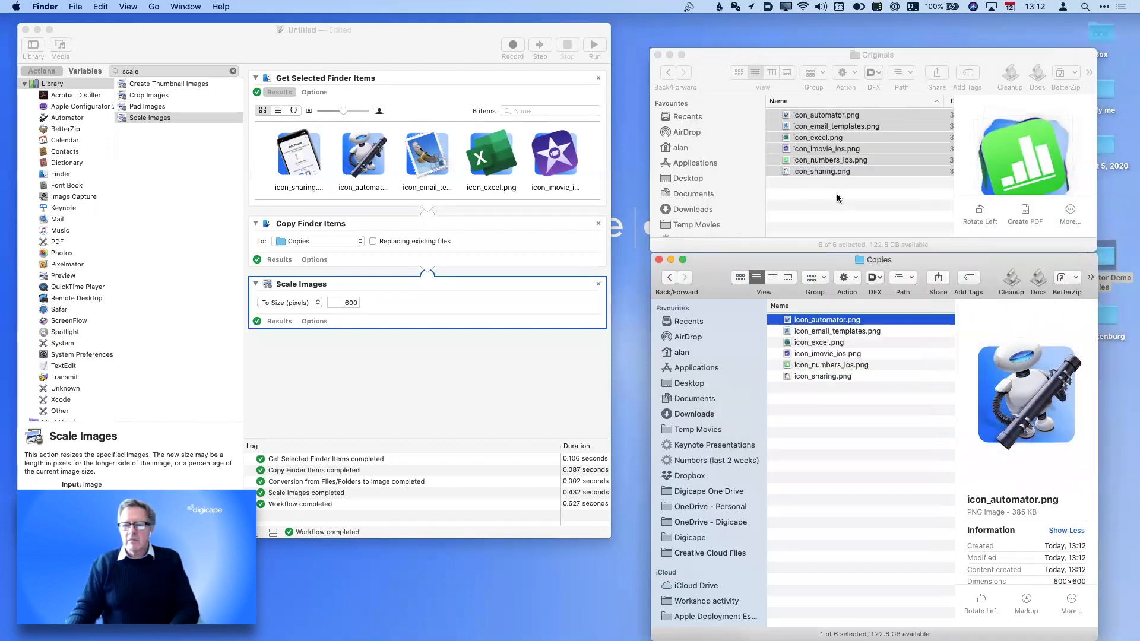
click(833, 117)
click(835, 190)
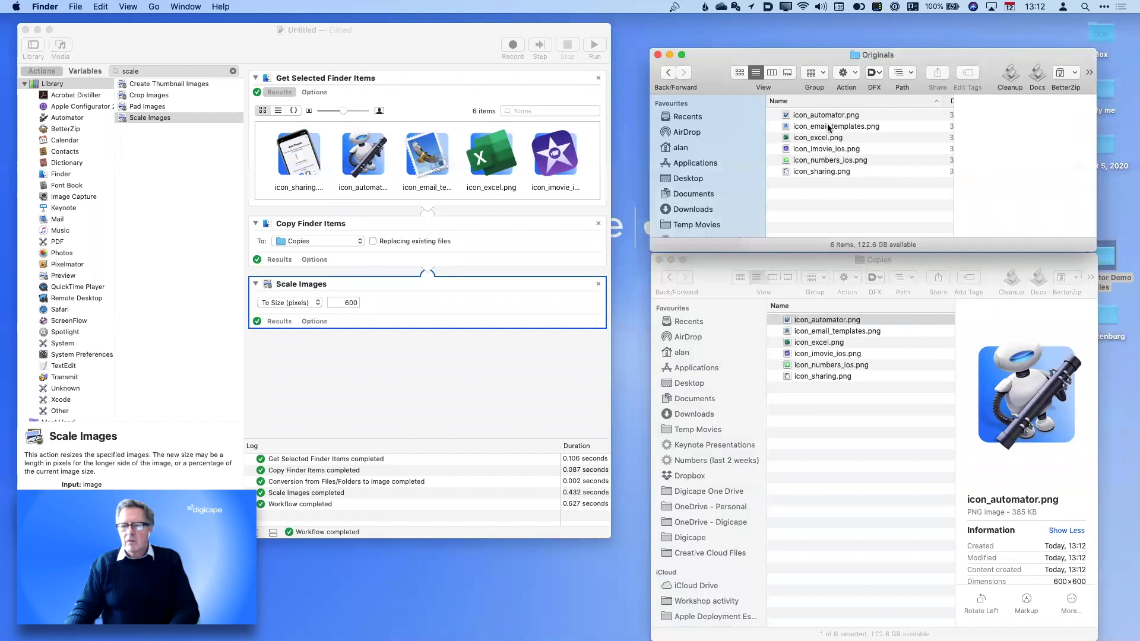
click(828, 117)
key(space)
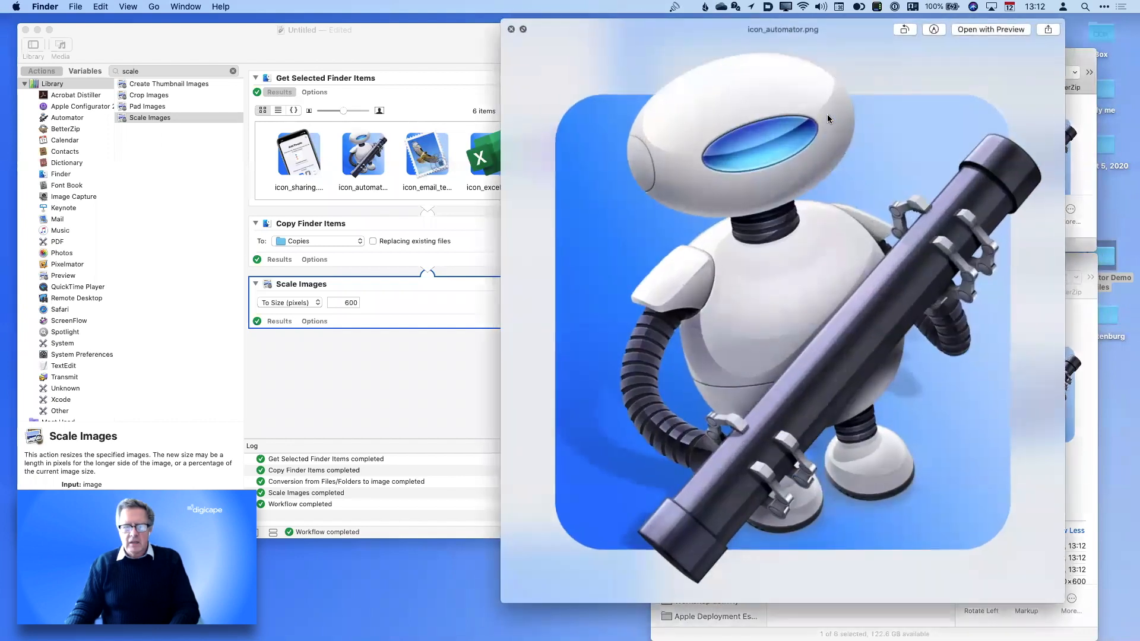
key(space)
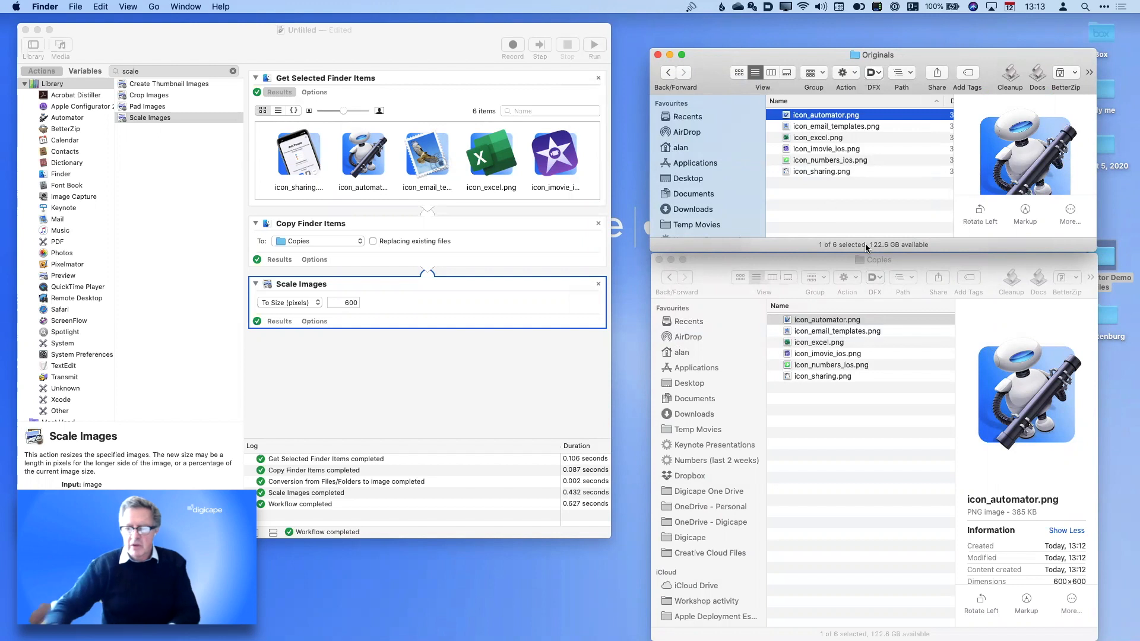
Select all the scaled images in the Copies folder and move them to the Trash
click(830, 425)
drag(830, 423, 829, 324)
key(super+BackSpace)
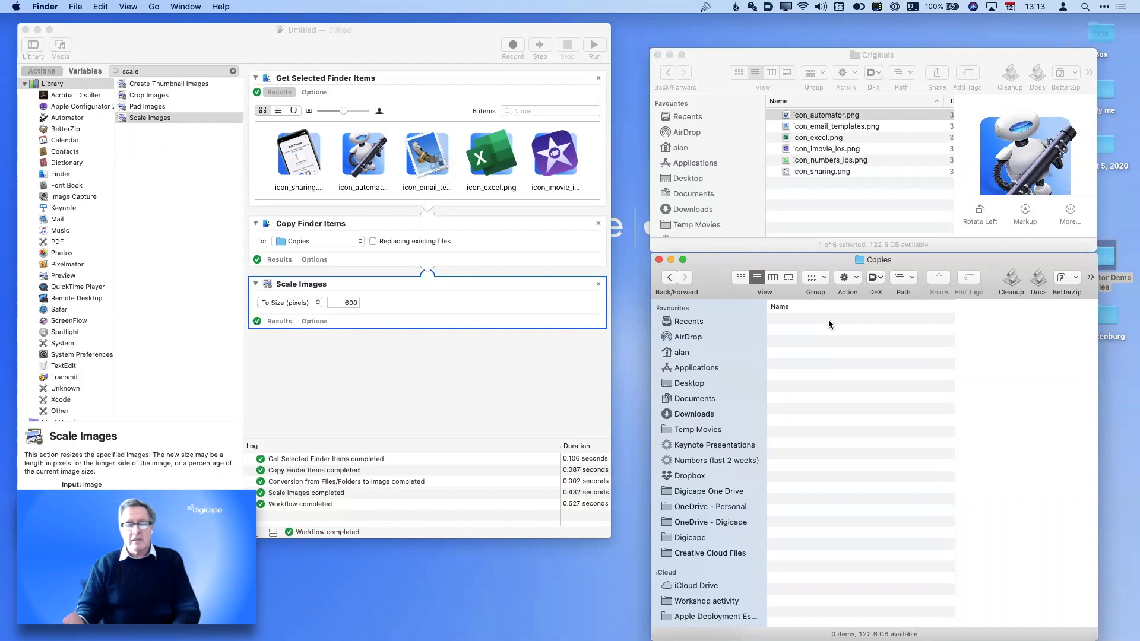
Add Apply Quartz Composition Filter to Image Files after Scale Images, without an extra copy action, and set its filter to Black and White
click(231, 74)
click(231, 72)
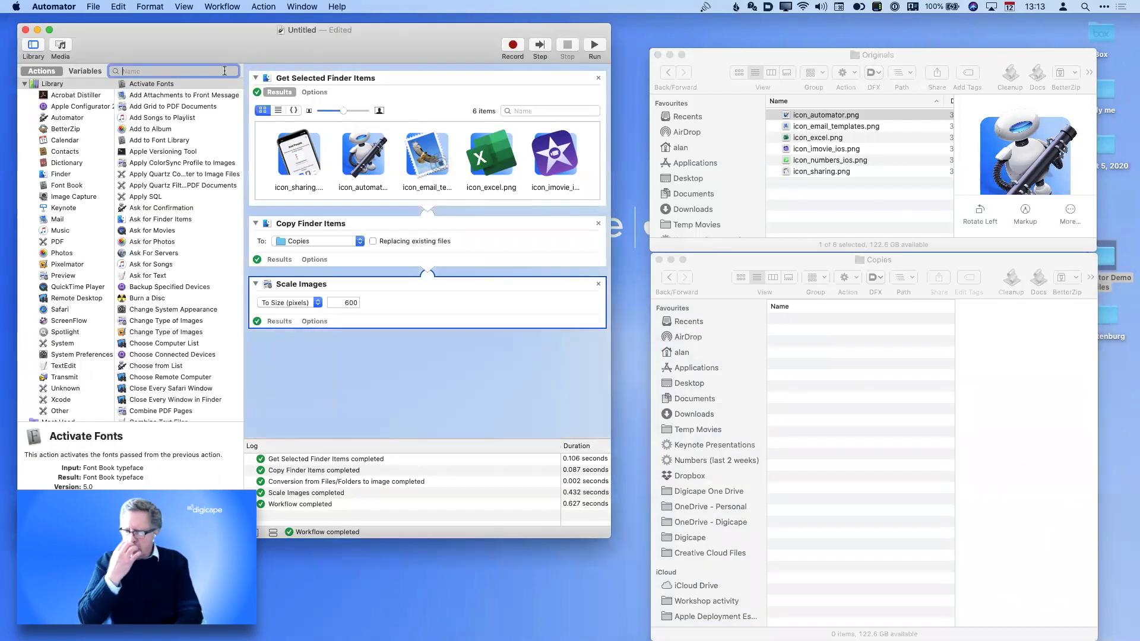
text(quat)
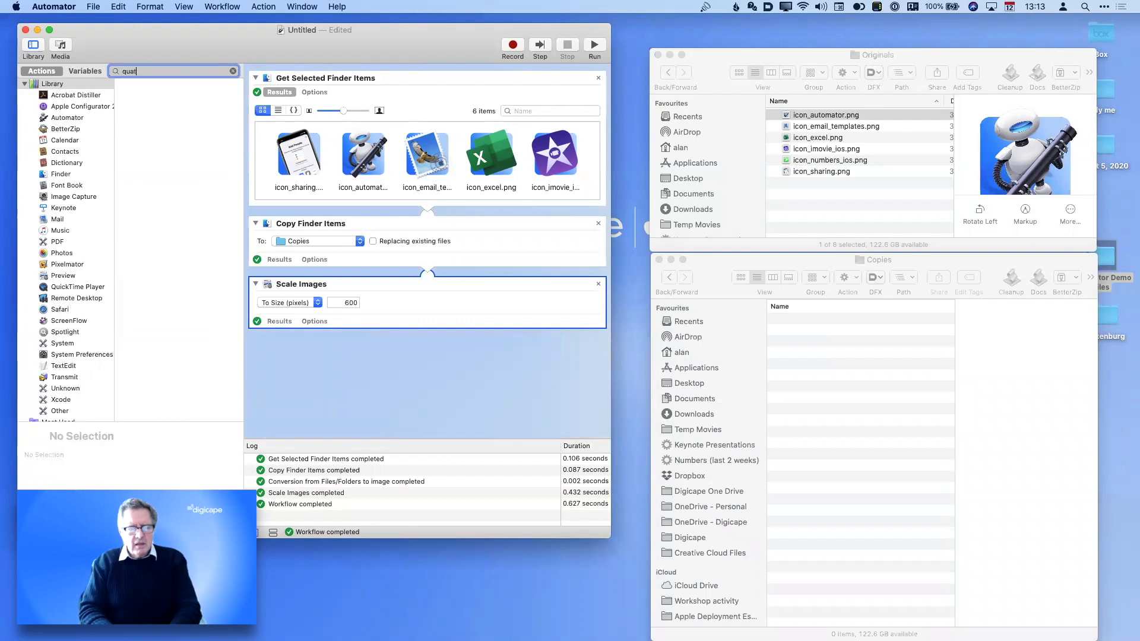
key(BackSpace)
text(rz)
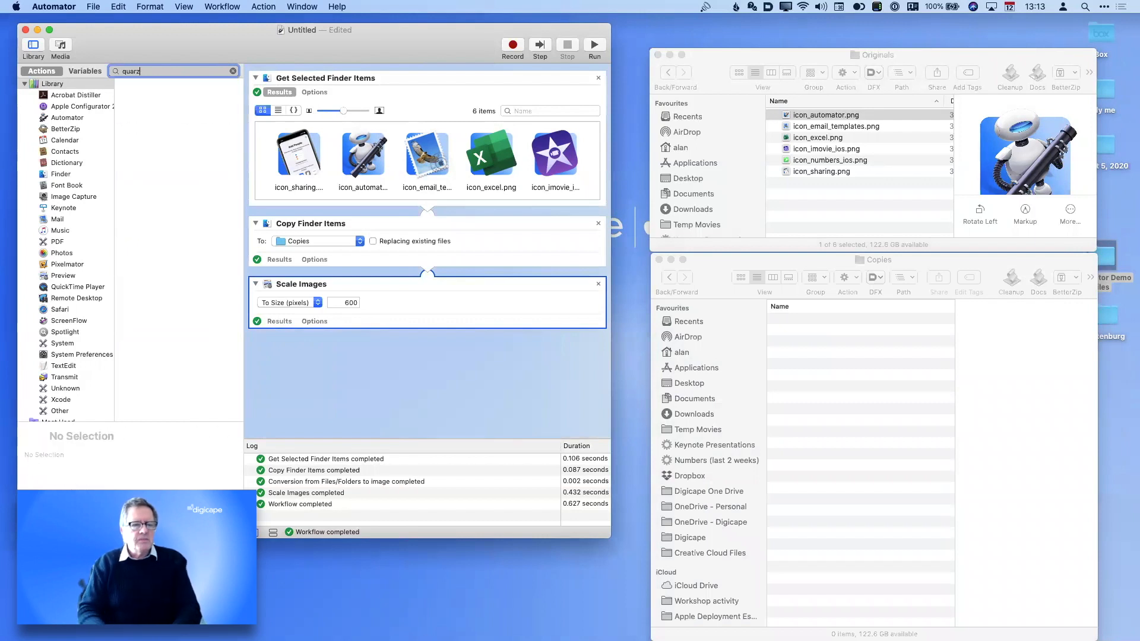
key(BackSpace)
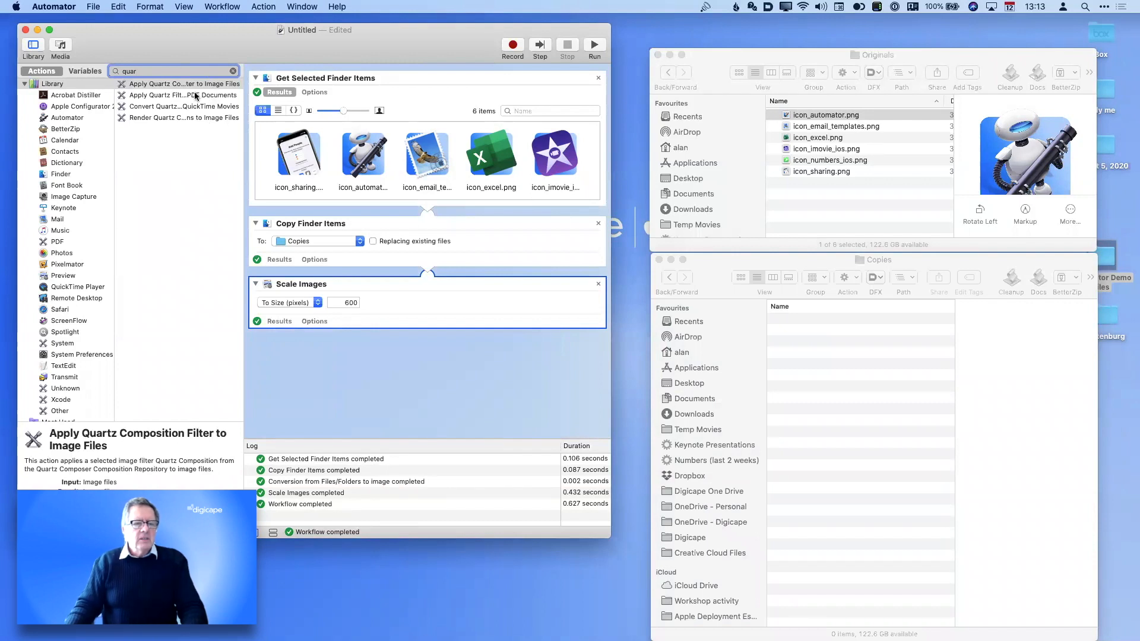
drag(198, 85, 348, 382)
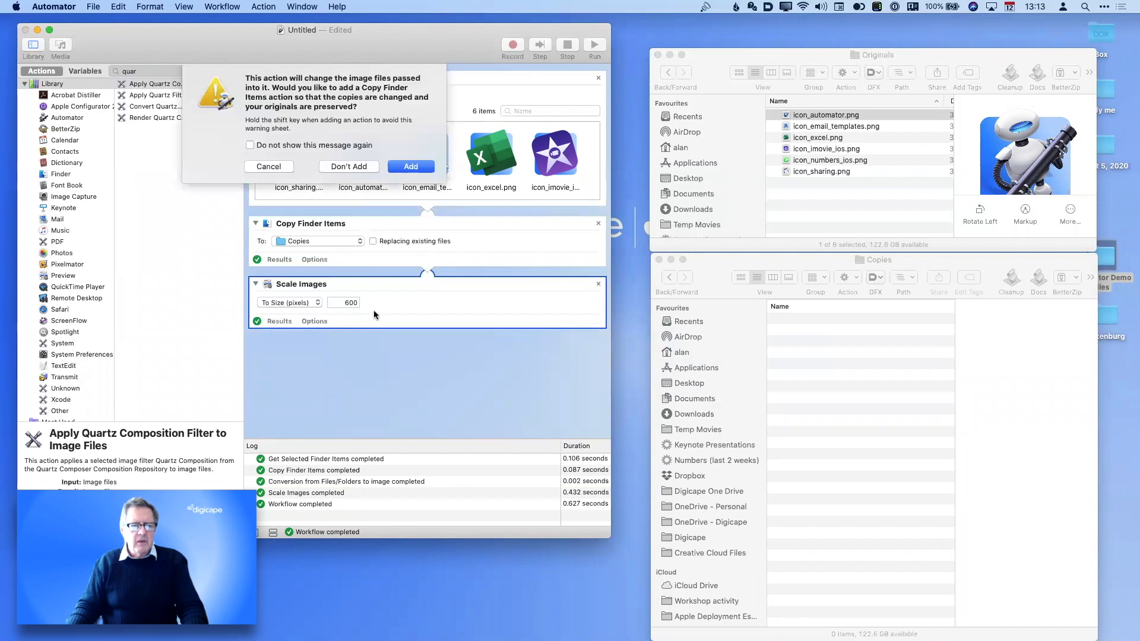
click(354, 169)
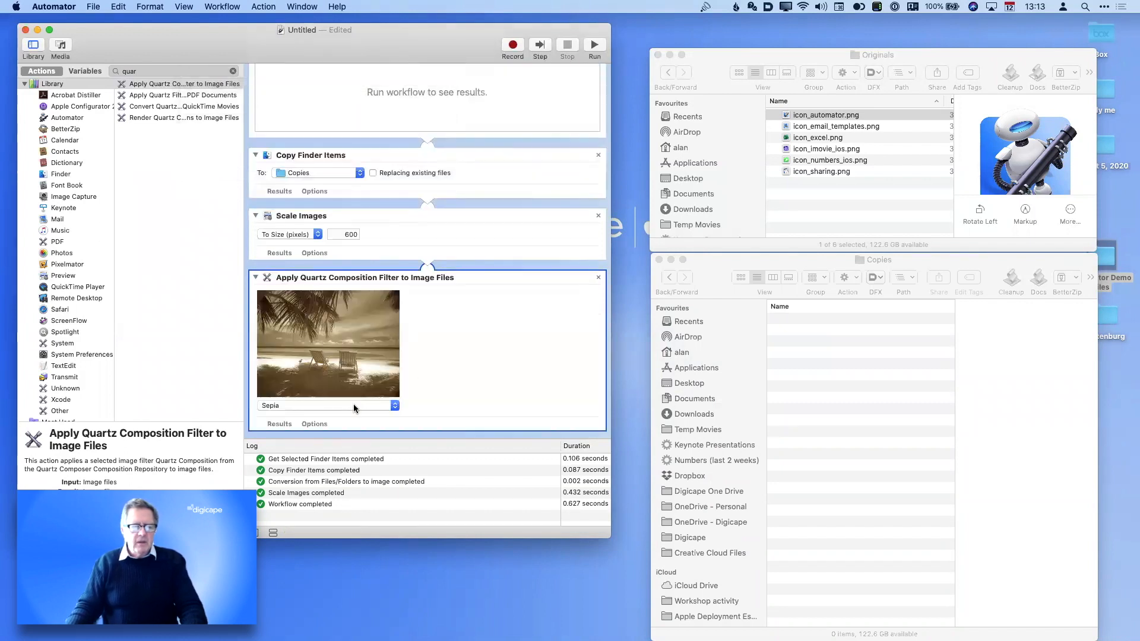
click(354, 406)
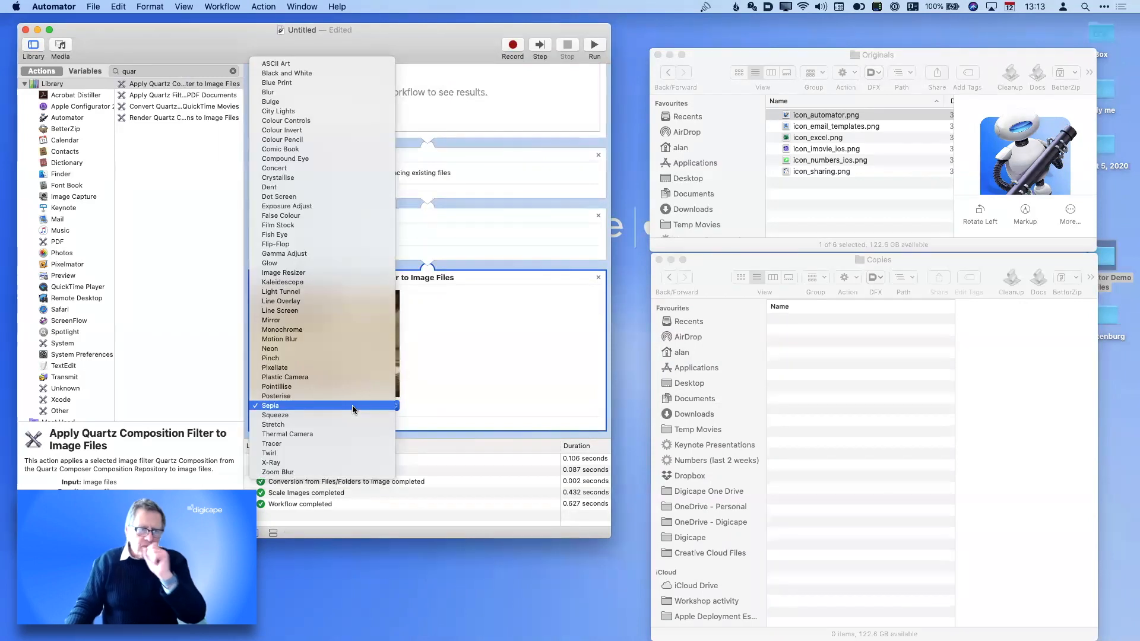
click(350, 72)
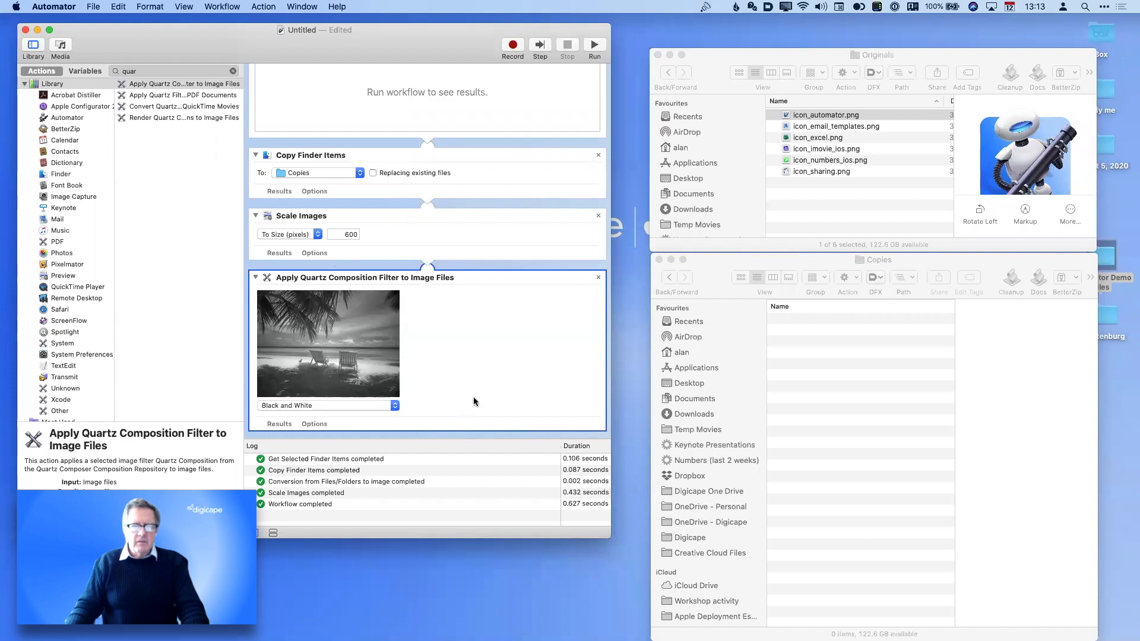
Select all the icon images in Originals and run the workflow with the Black and White filter
click(790, 194)
key(super+a)
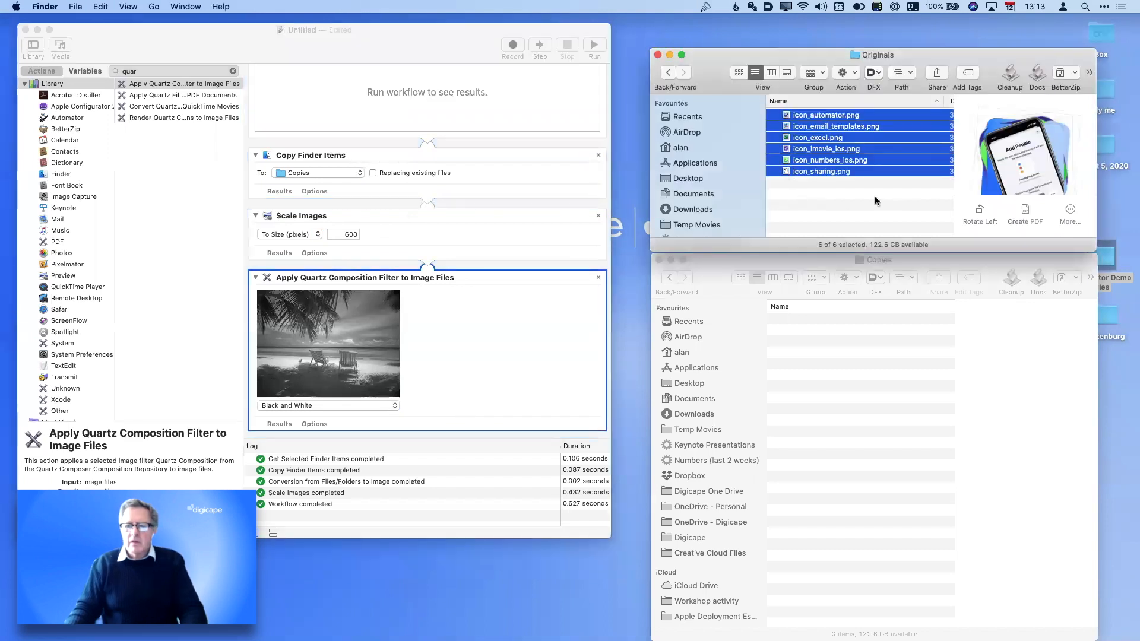
click(595, 44)
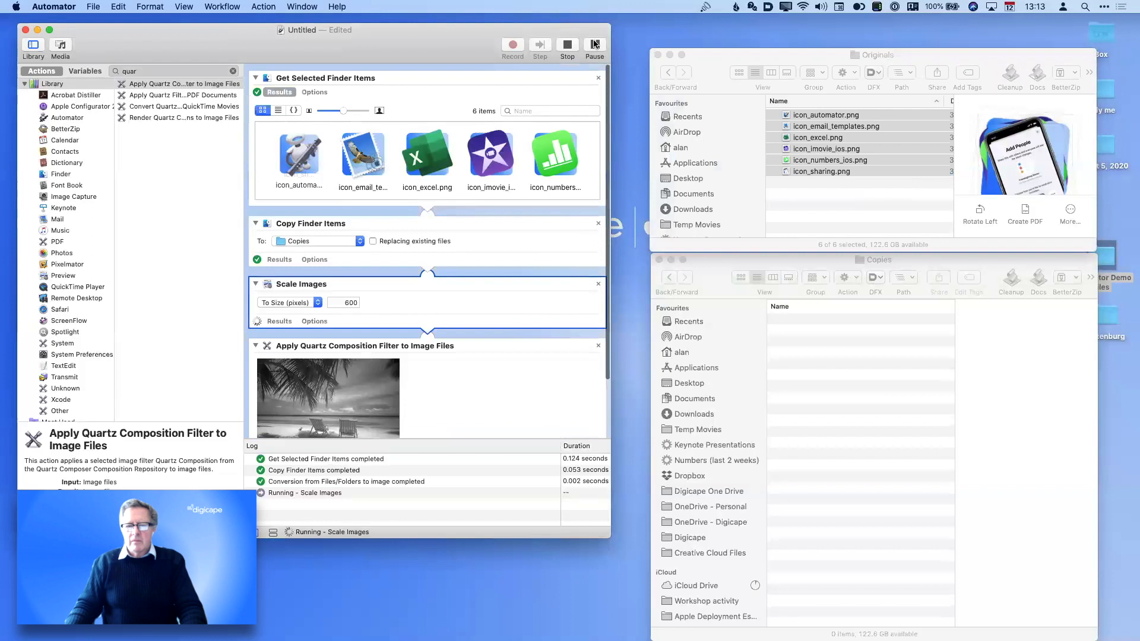
Preview icon_automator.png in the Copies folder to check the filter's effect
click(797, 324)
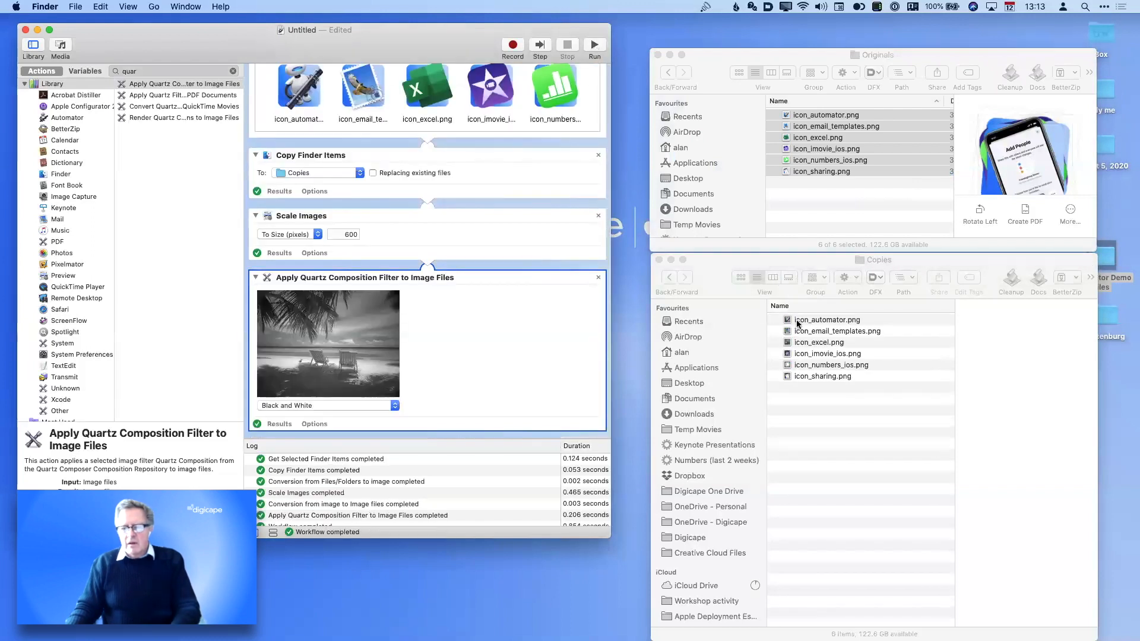
click(797, 324)
key(space)
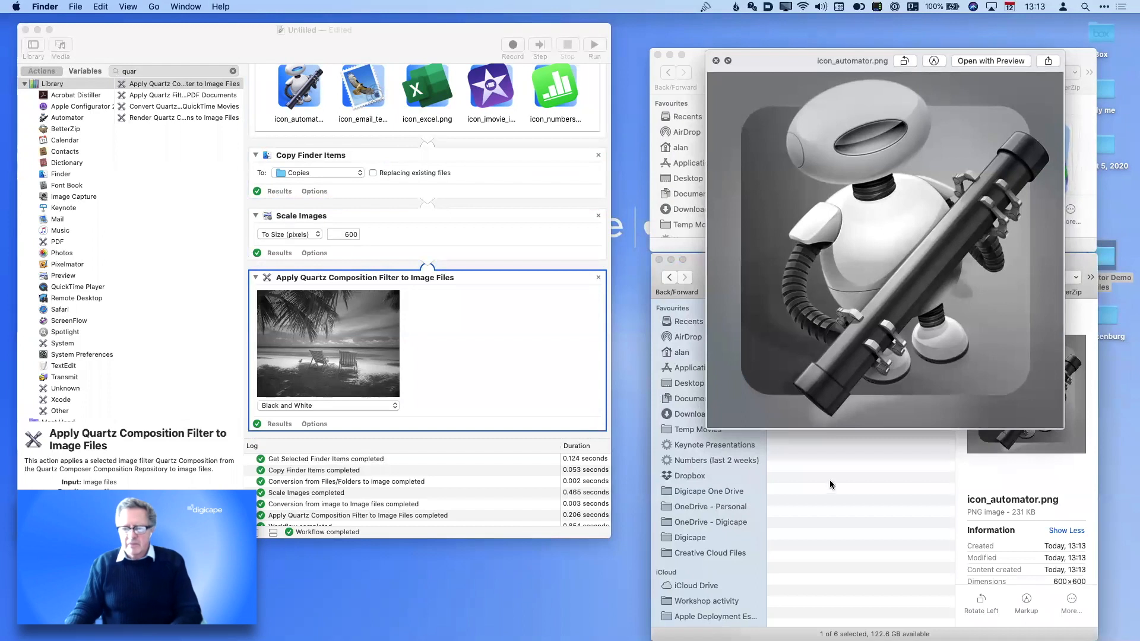
Select all the filtered images in Copies, close the preview and move them to the Trash
key(super+a)
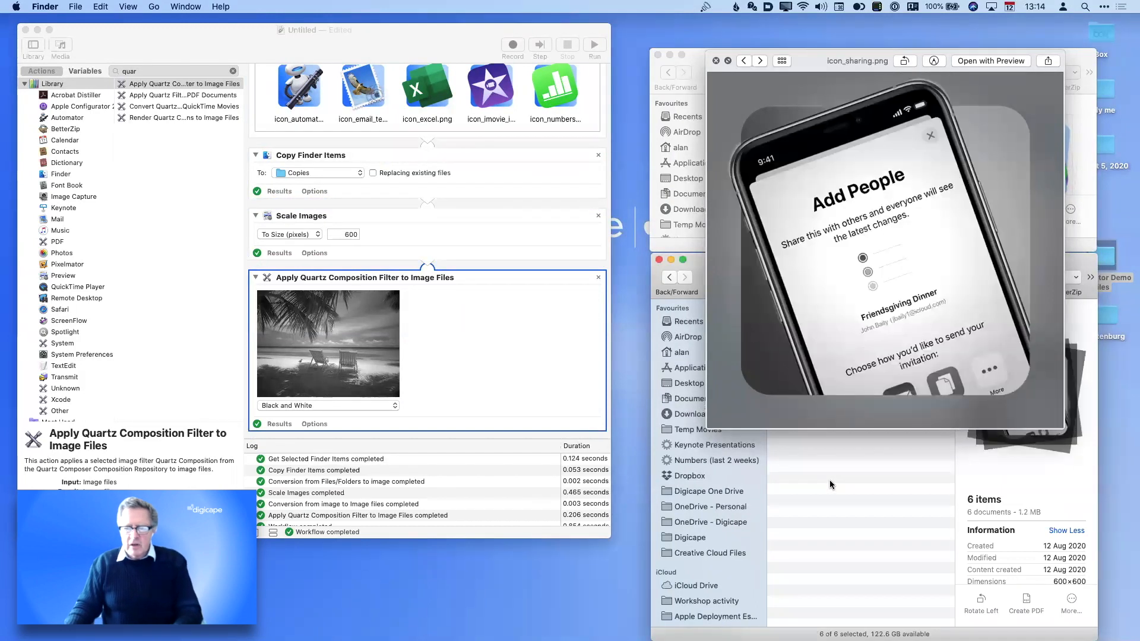
key(space)
key(super+BackSpace)
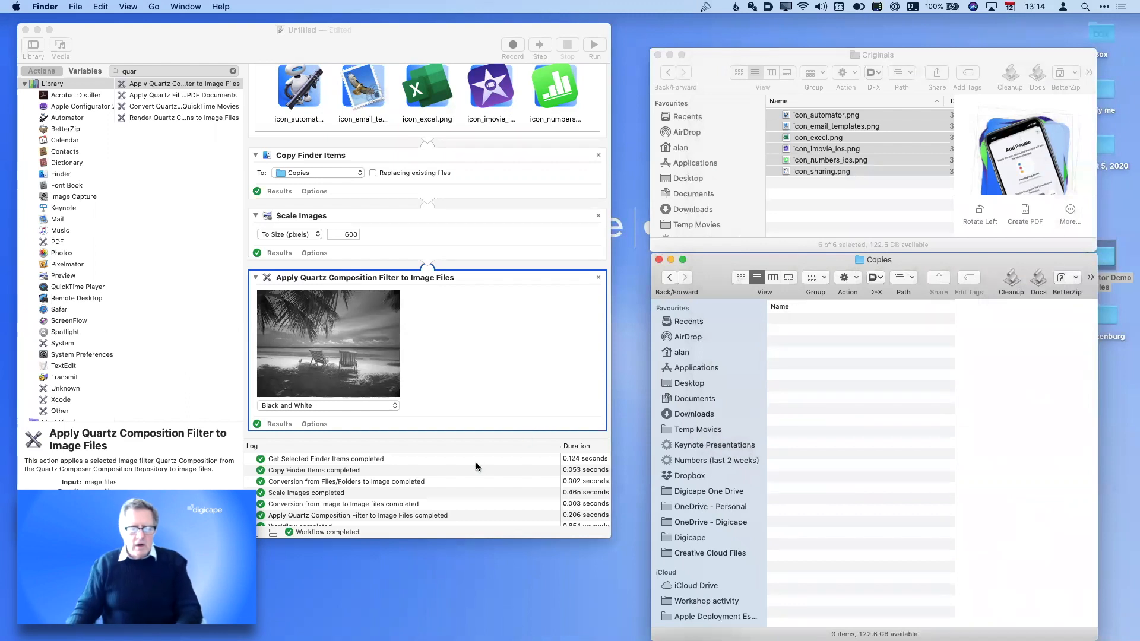
Enlarge the workflow window and add Pixelmator's Watermark Images action after the Quartz filter, without an extra copy action
drag(469, 538, 468, 637)
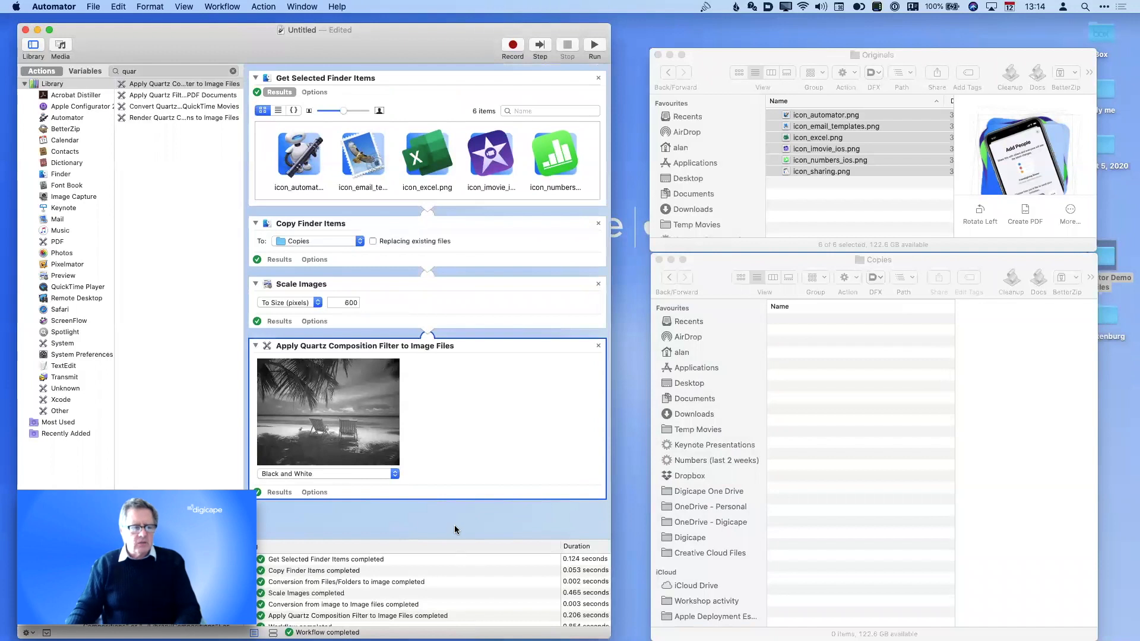
click(232, 72)
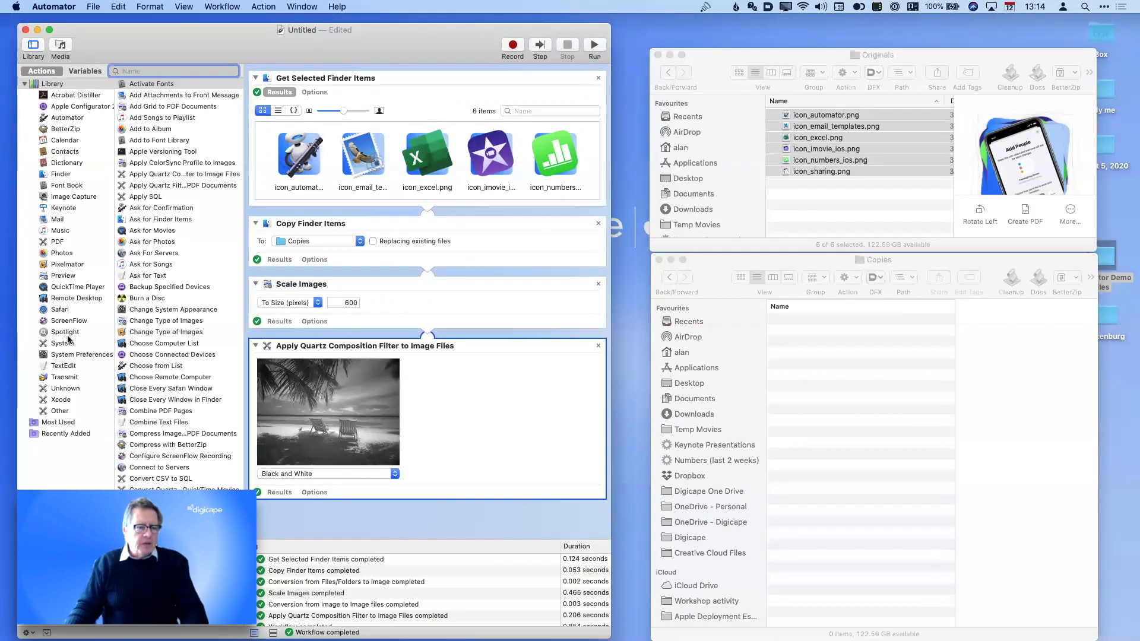
click(63, 265)
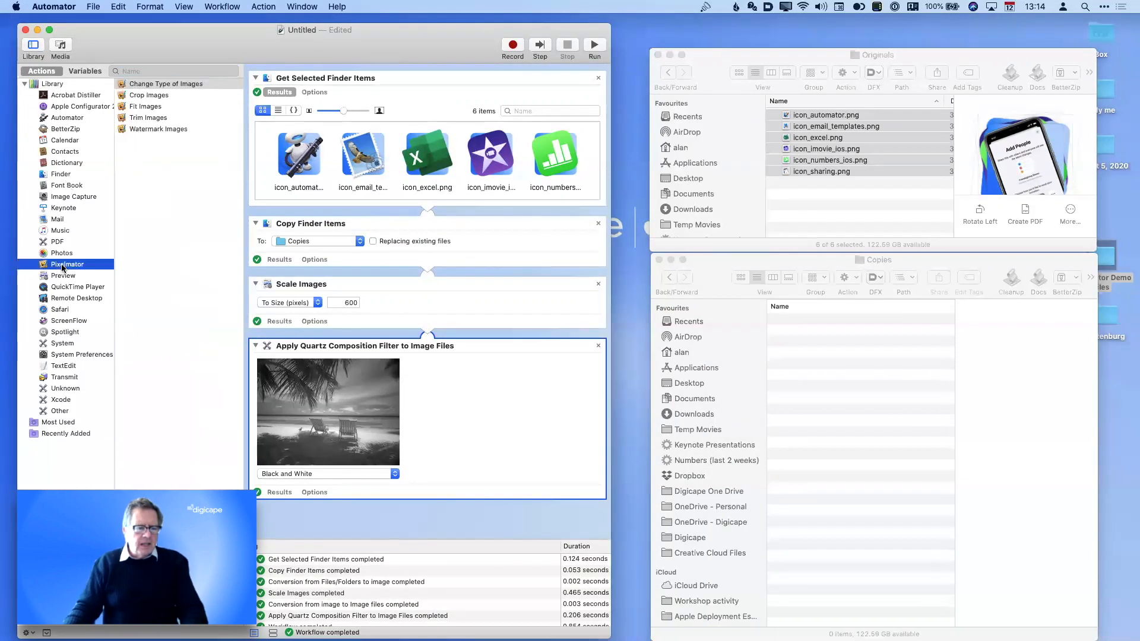
drag(154, 129, 353, 517)
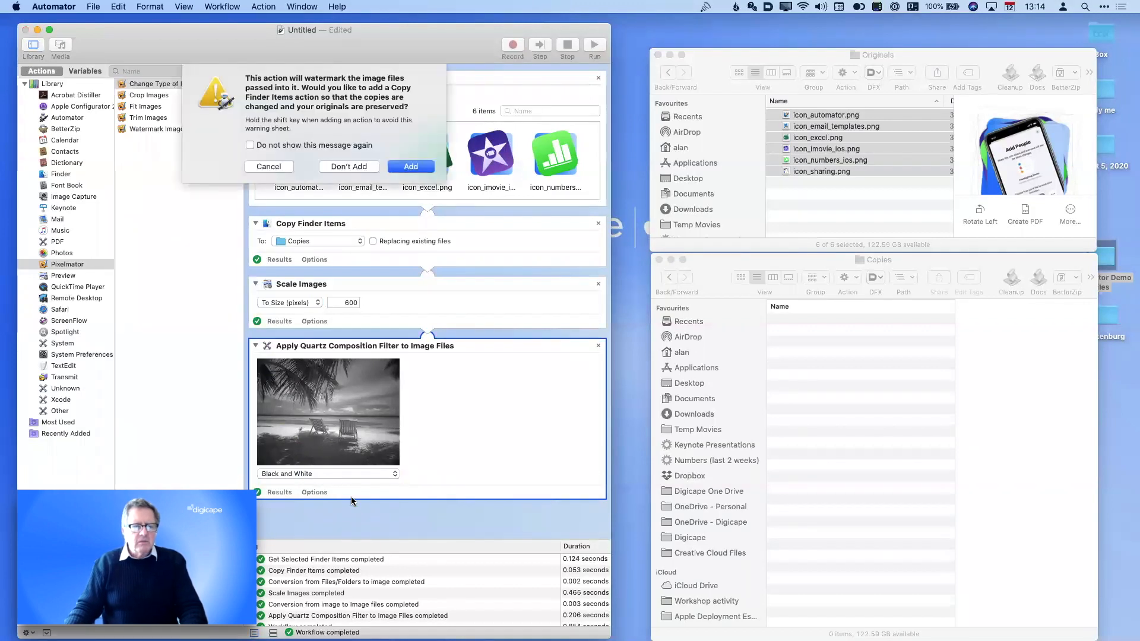
click(349, 166)
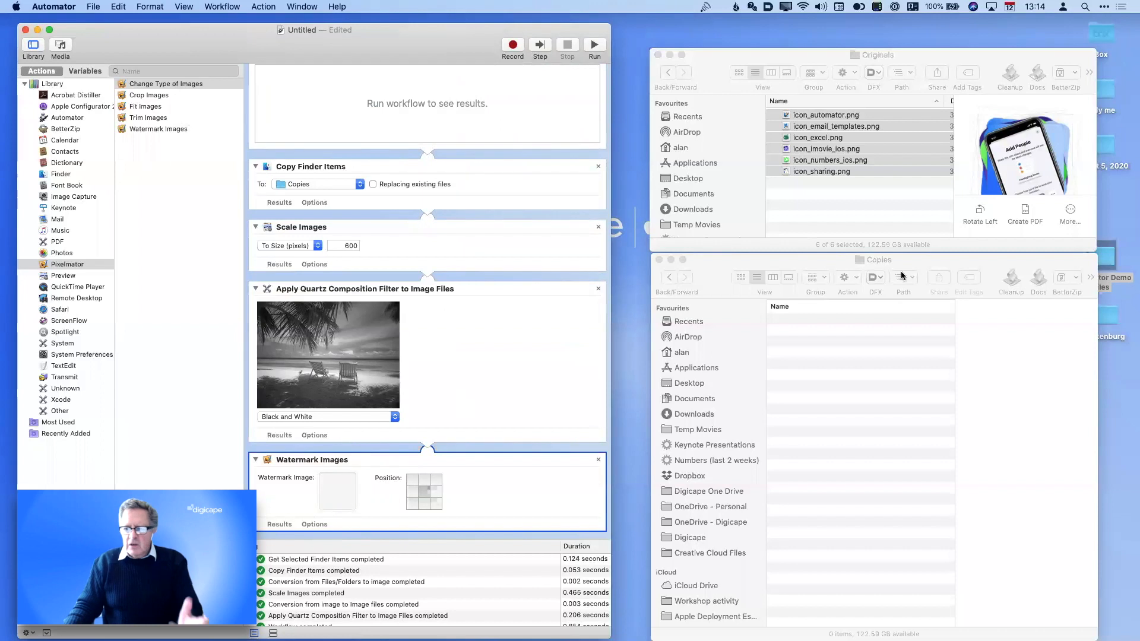
Use DigiLogo from the Automator Demo Files folder as the watermark image and set its position to bottom right
click(396, 417)
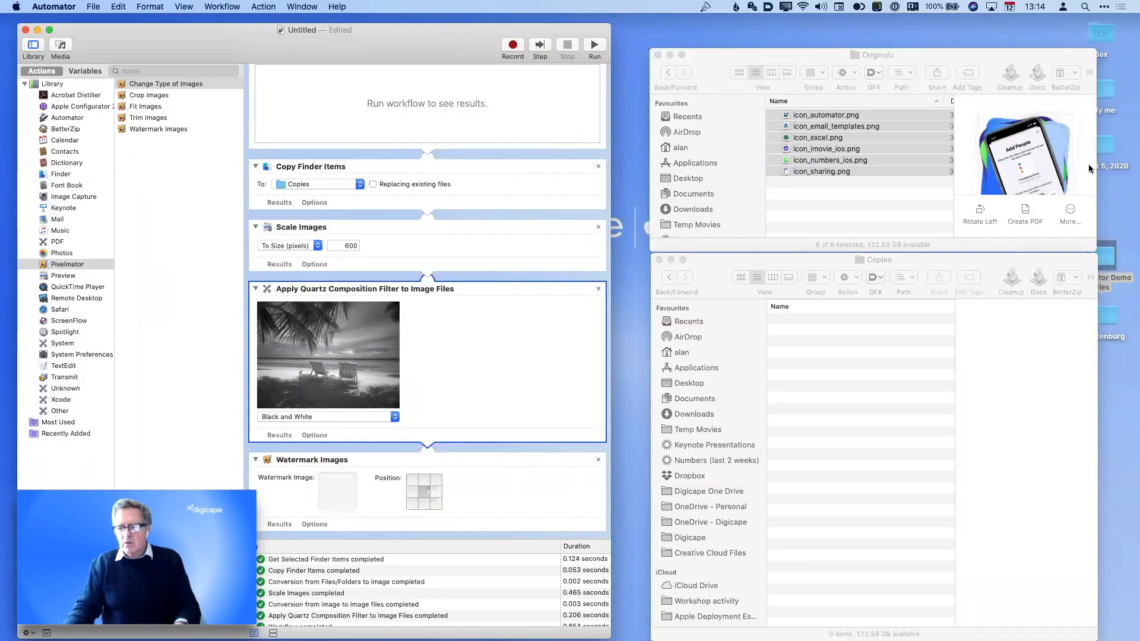
double_click(1107, 264)
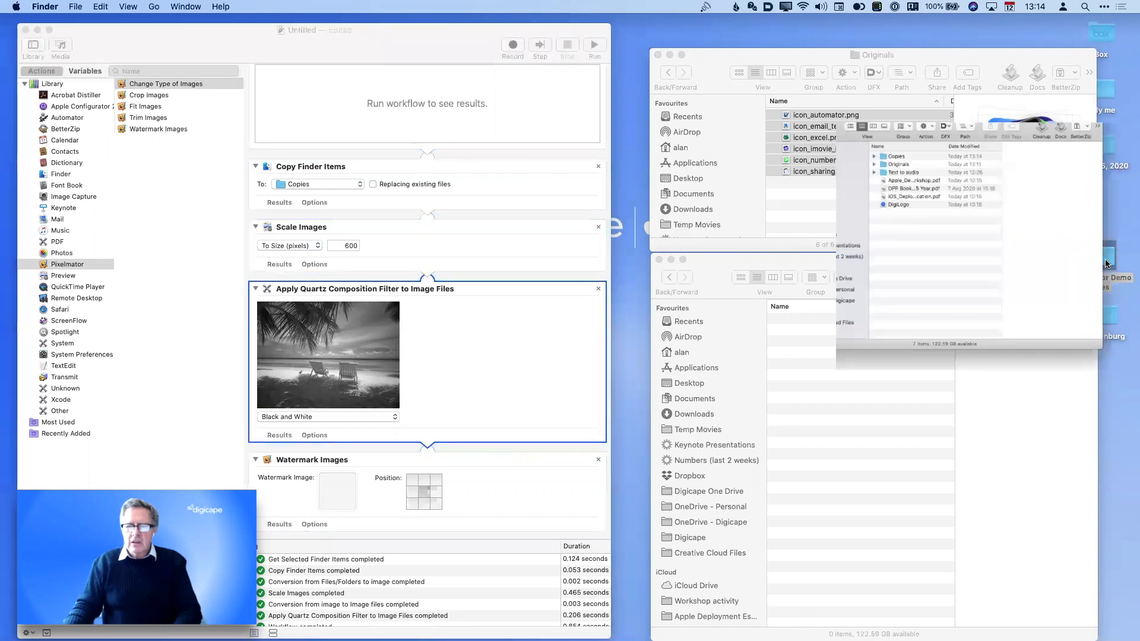
drag(785, 182, 338, 501)
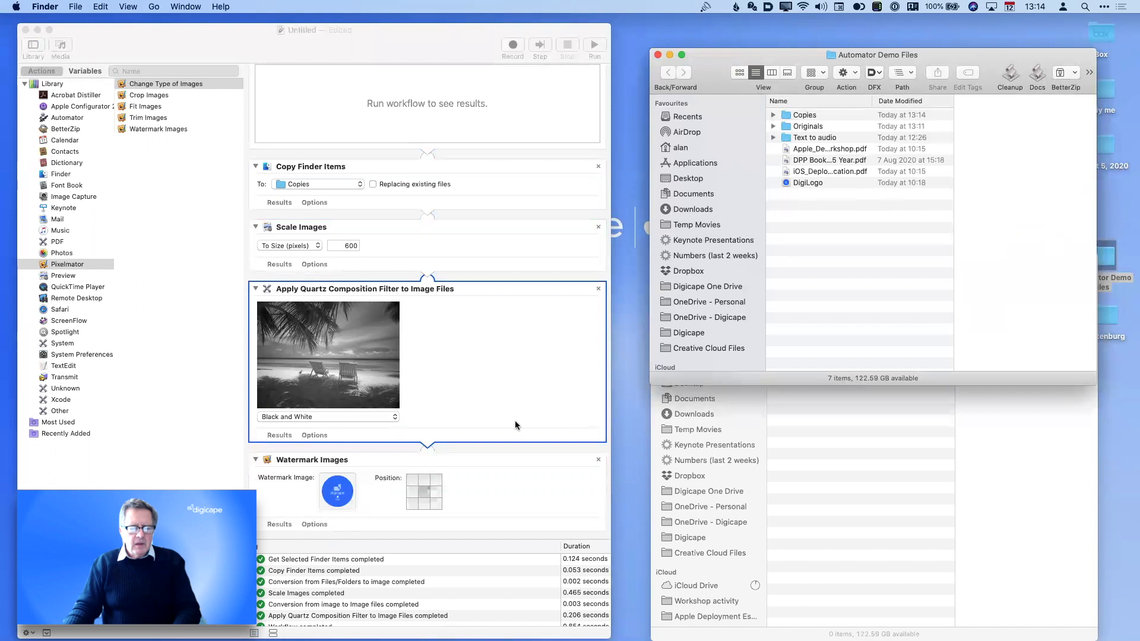
click(658, 54)
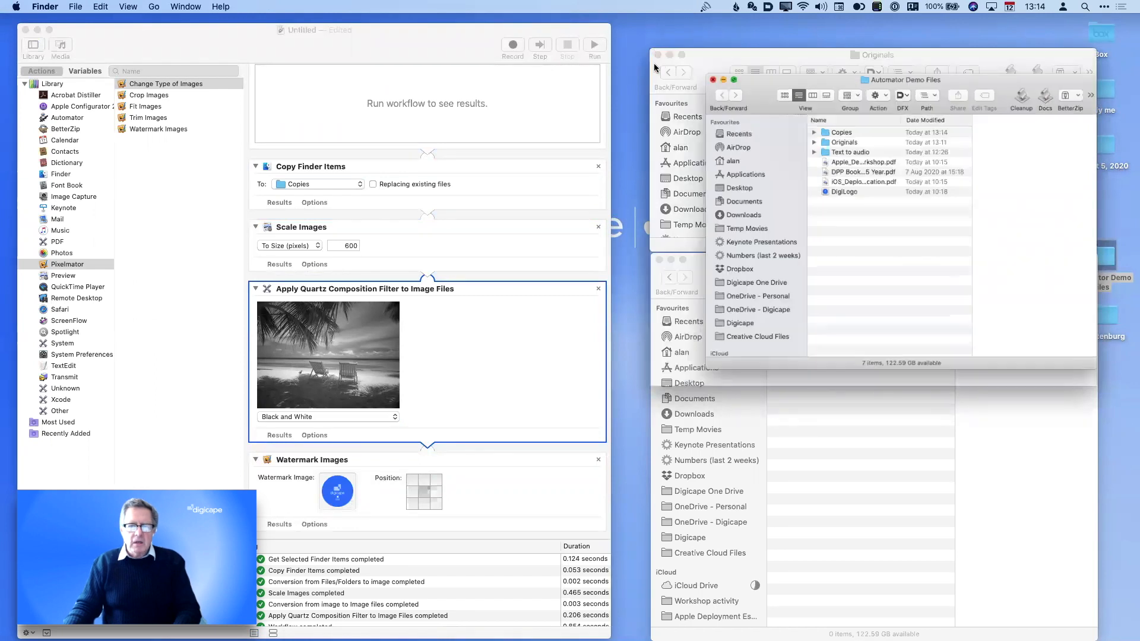
click(436, 502)
scroll(498, 491, up, 3)
Run the watermarking workflow on all the icon images selected in Originals
click(594, 45)
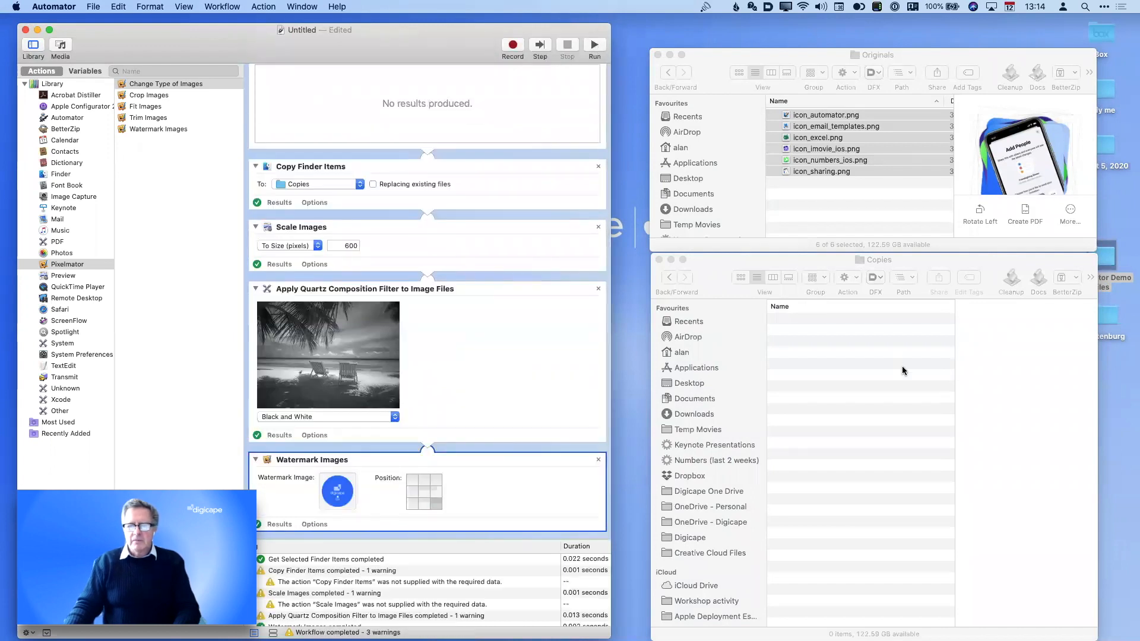
click(820, 177)
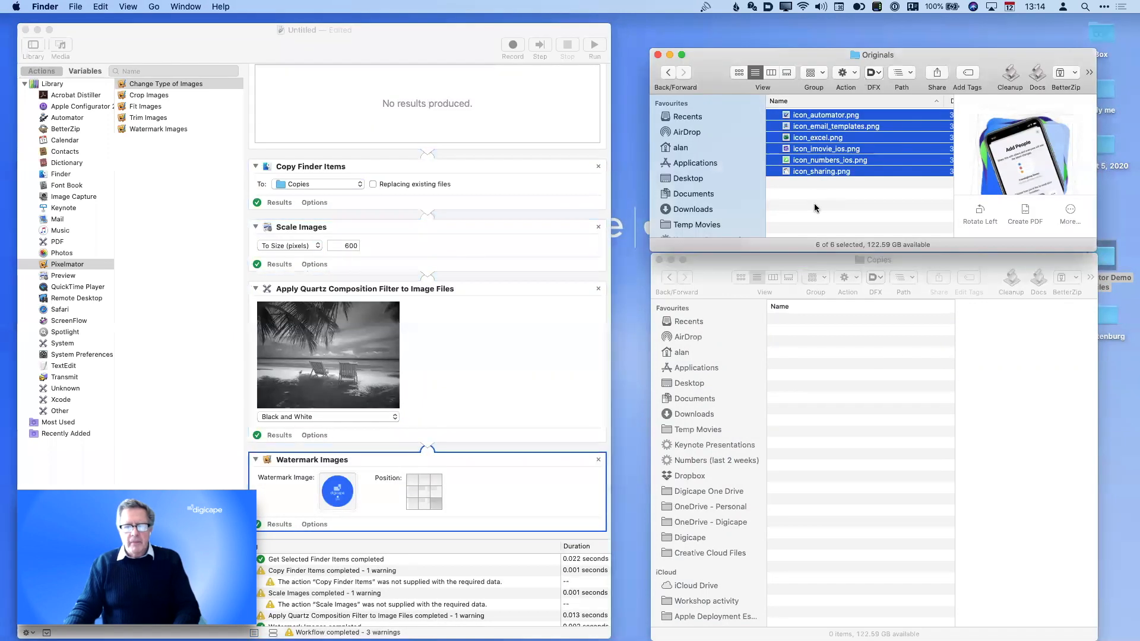
click(480, 401)
click(594, 46)
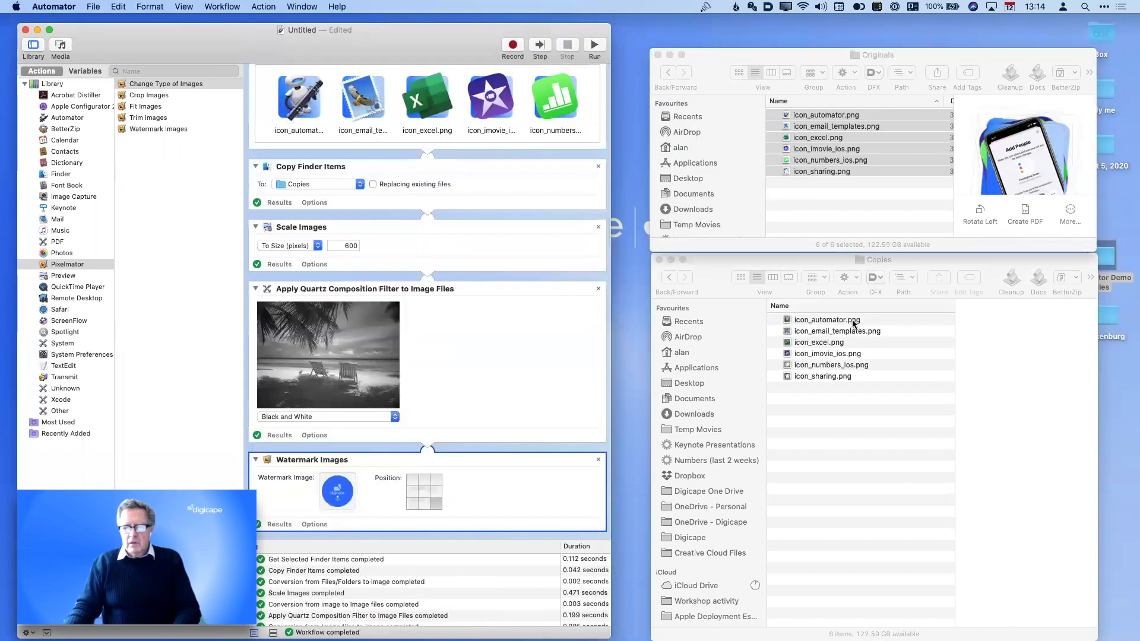
Preview the images in Copies one after another, from icon_automator.png to icon_sharing.png, to check the watermark
click(853, 320)
click(853, 320)
key(space)
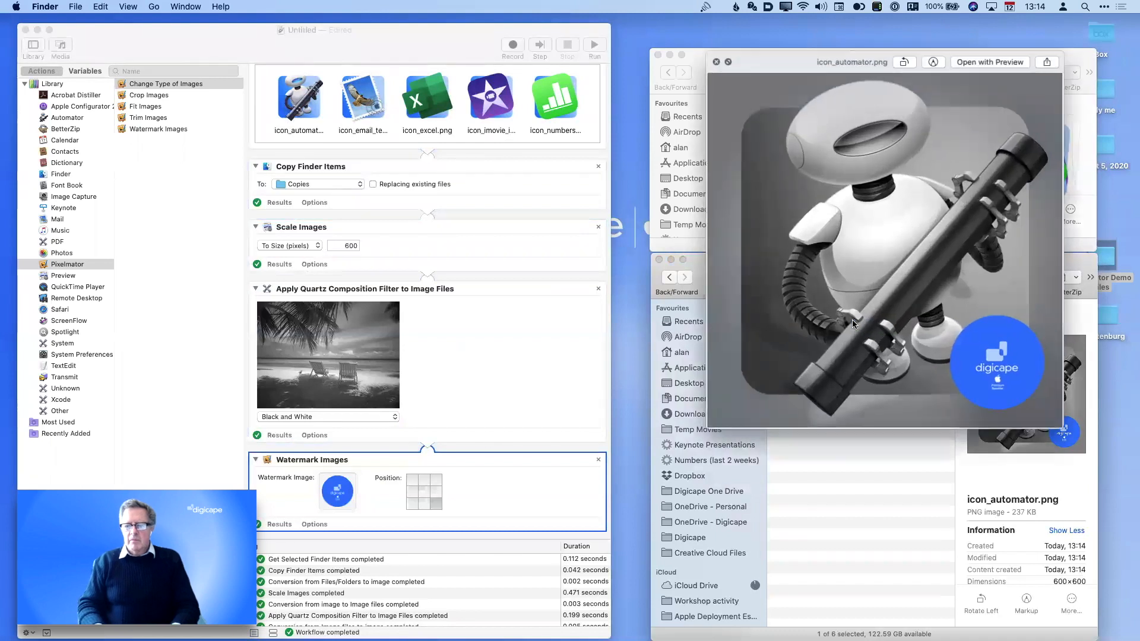
key(Down)
key(Down)
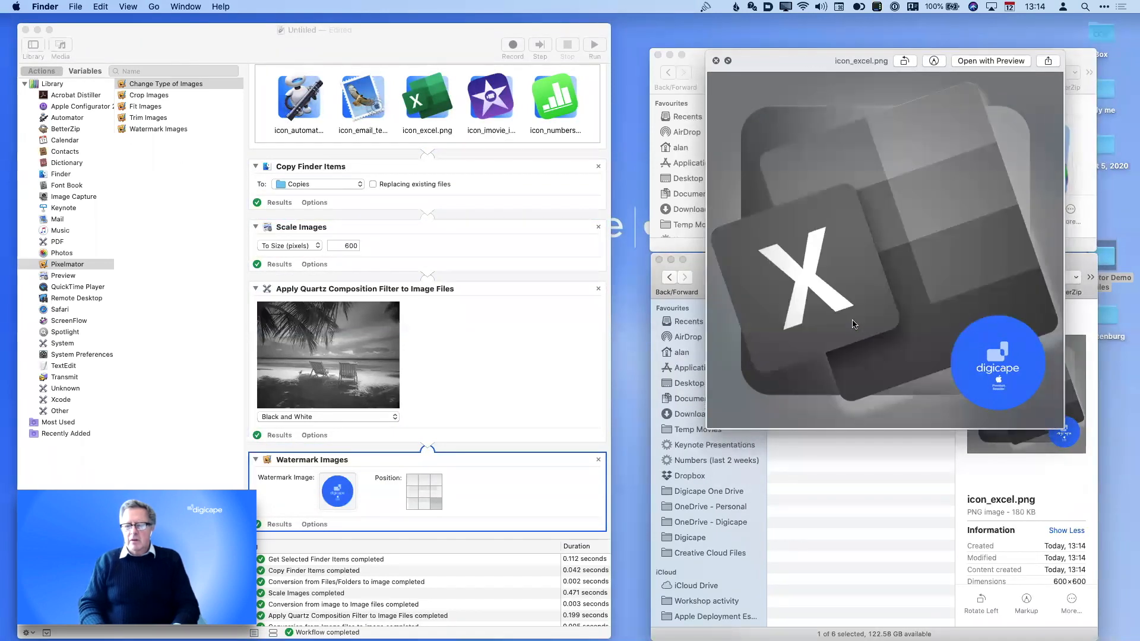
key(Down)
key(Down)
key(Down)
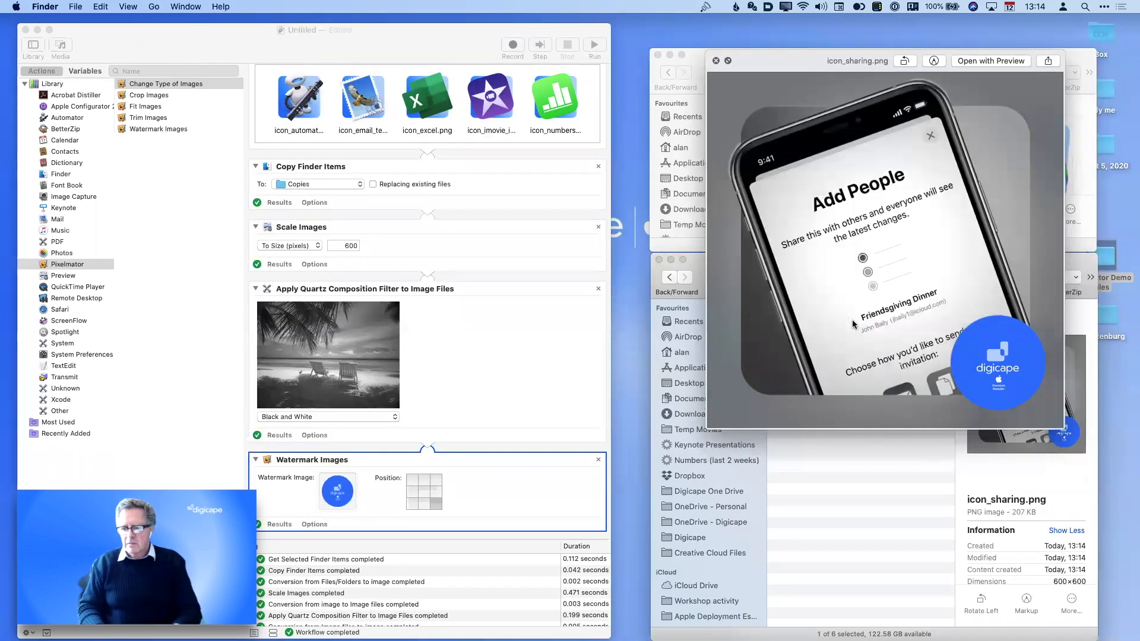
Close the image preview and move all the images in Copies to the Trash
key(space)
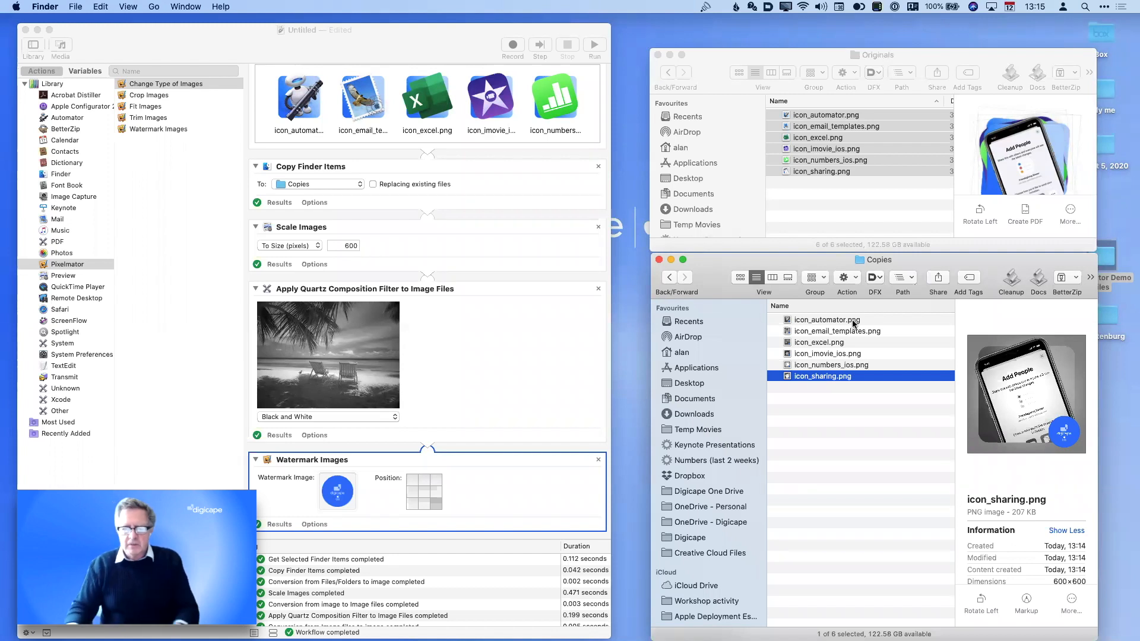
drag(845, 432, 824, 309)
key(super+BackSpace)
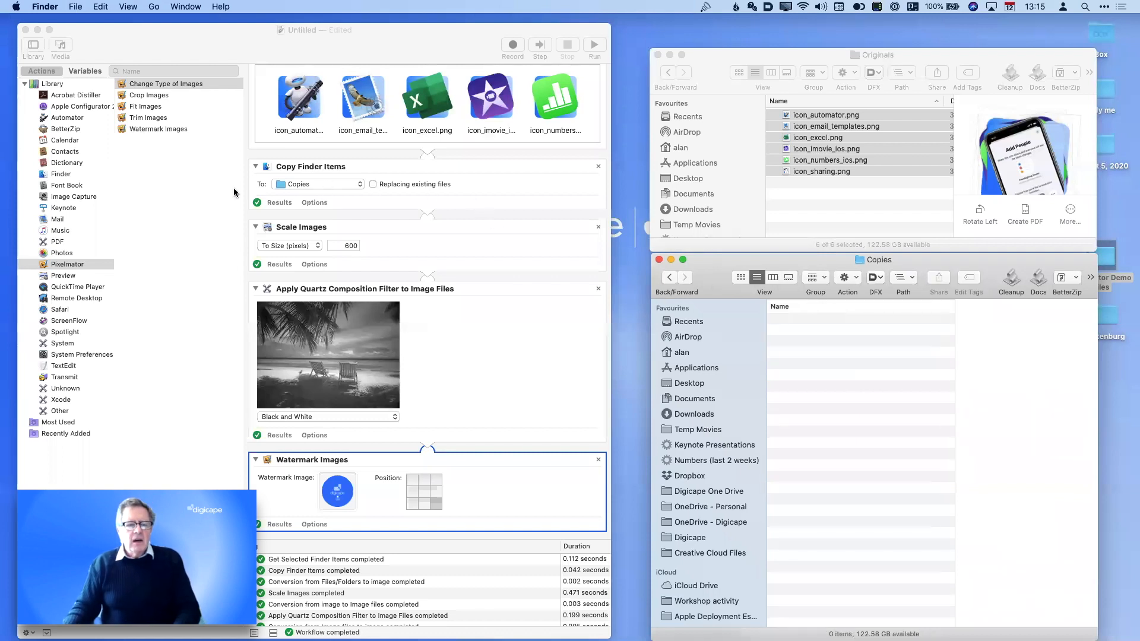
Create a new Automator document of type Application
click(205, 125)
click(93, 7)
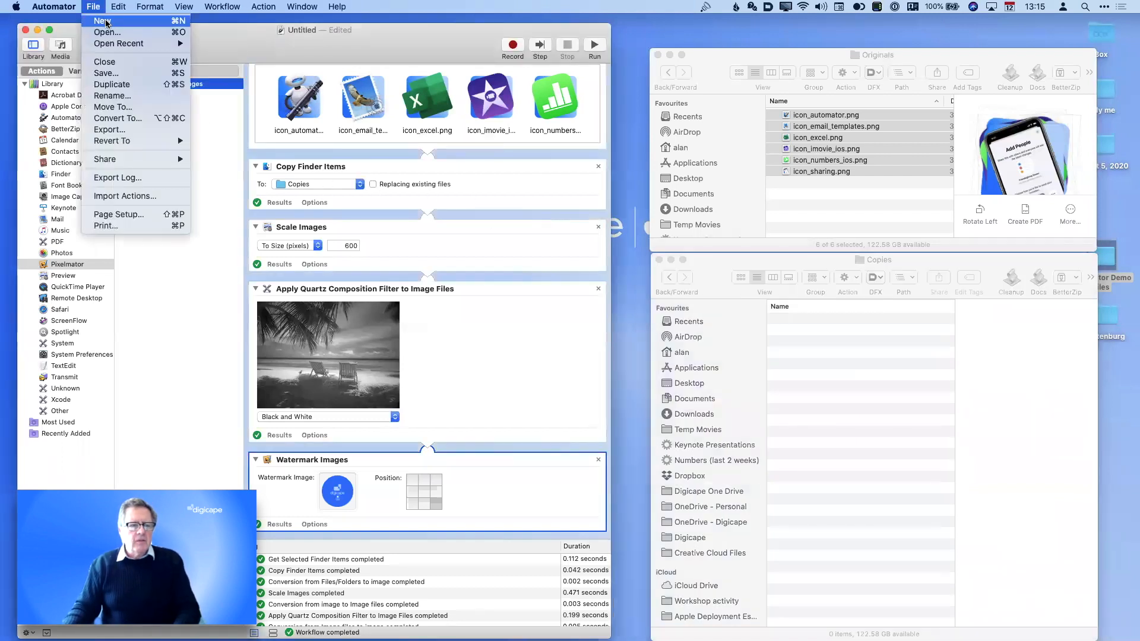
click(103, 20)
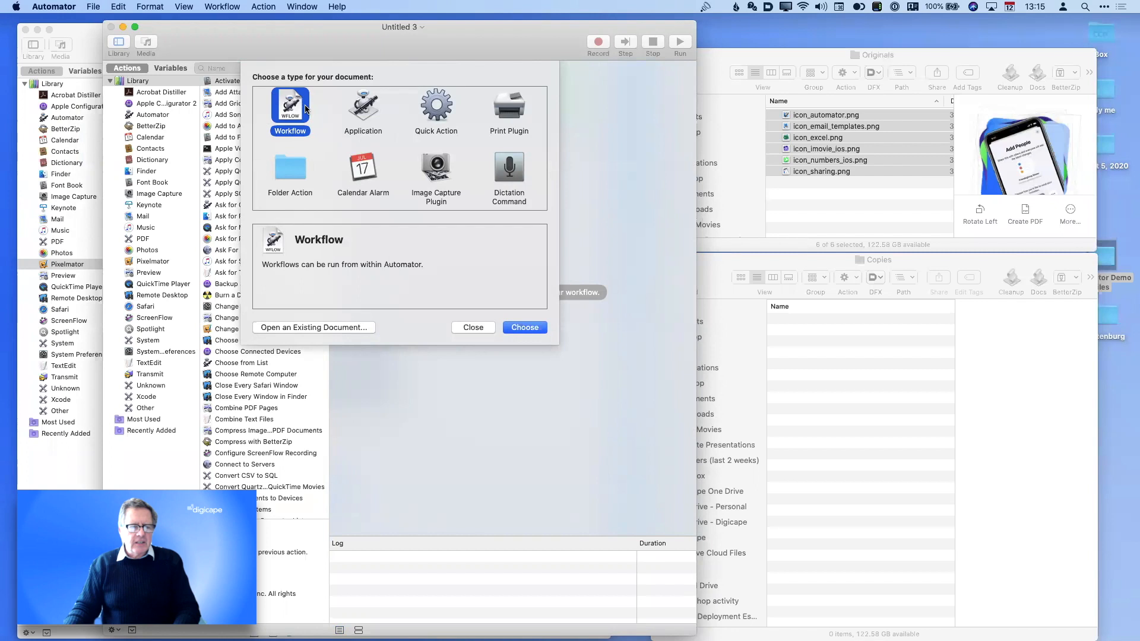
click(359, 108)
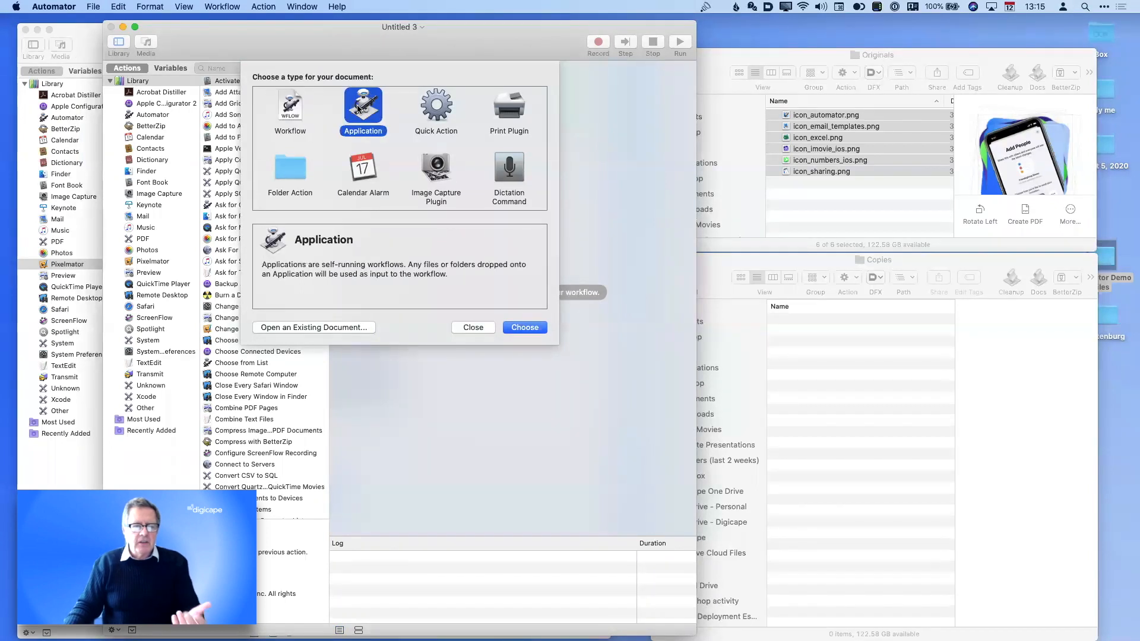
click(524, 328)
Copy all actions from the original workflow into the new application document, without adding an extra Copy Finder Items action
drag(434, 46, 840, 39)
click(423, 47)
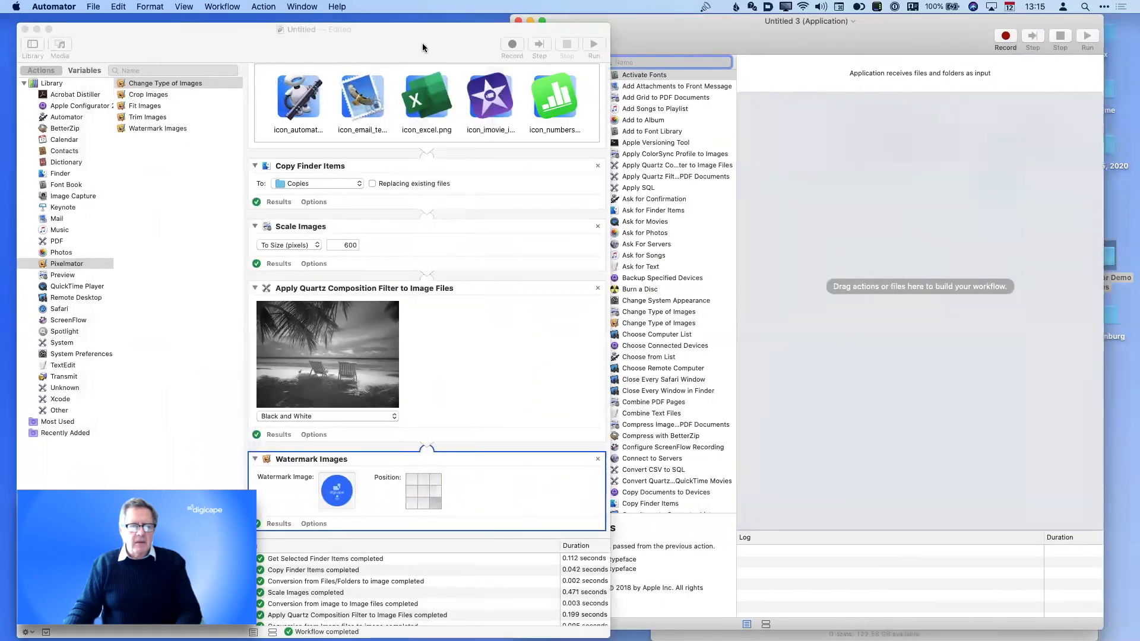
click(441, 264)
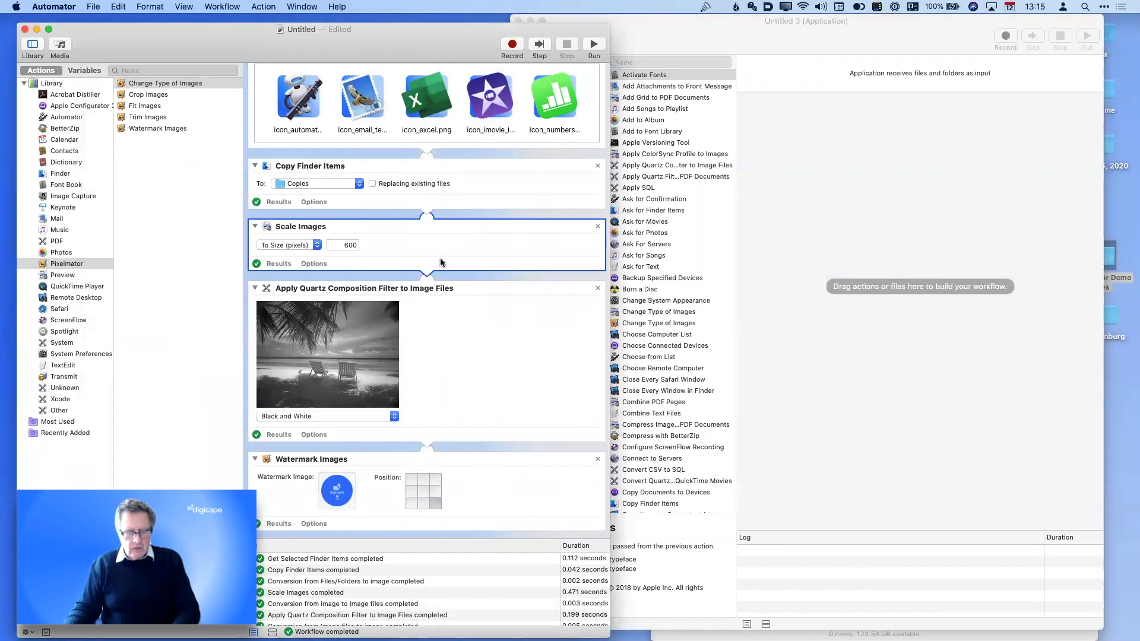
key(super+a)
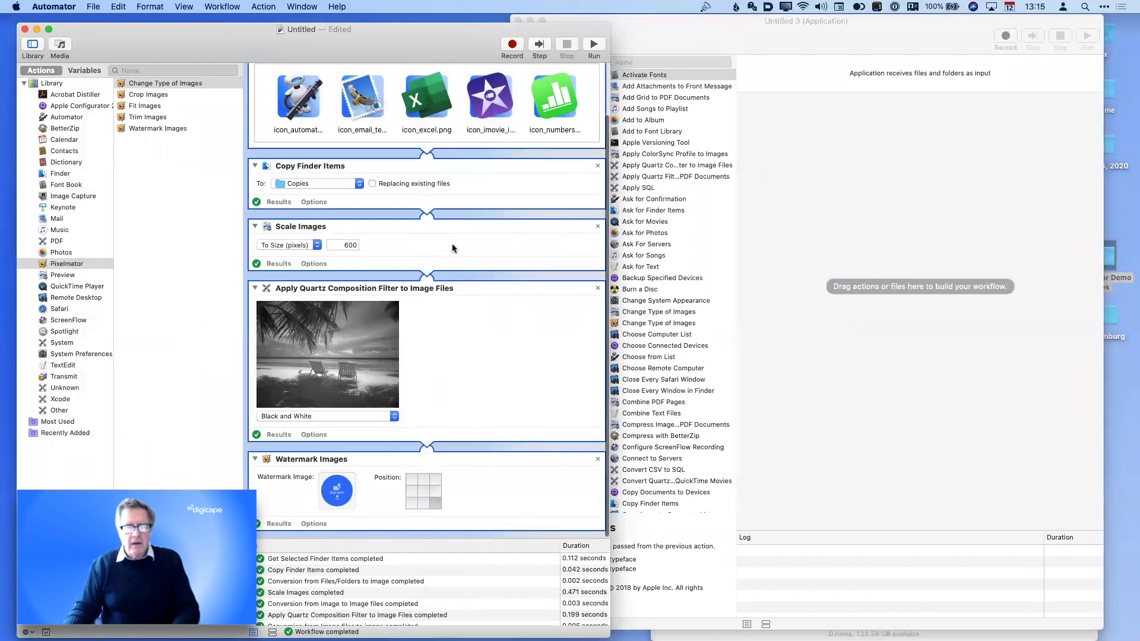
click(861, 166)
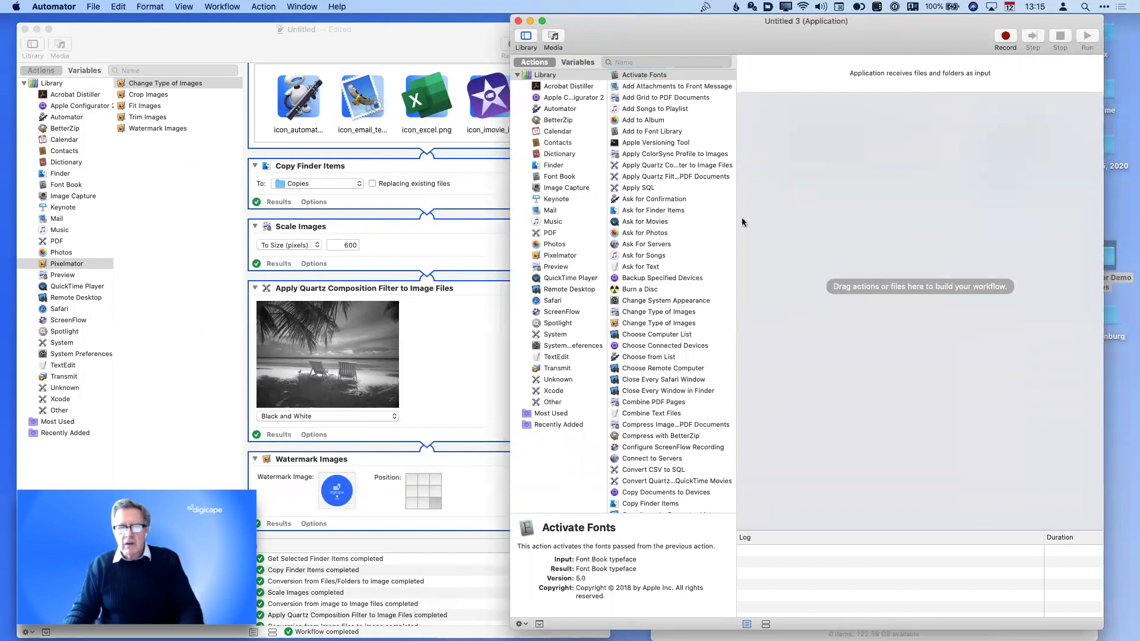
drag(468, 119, 863, 191)
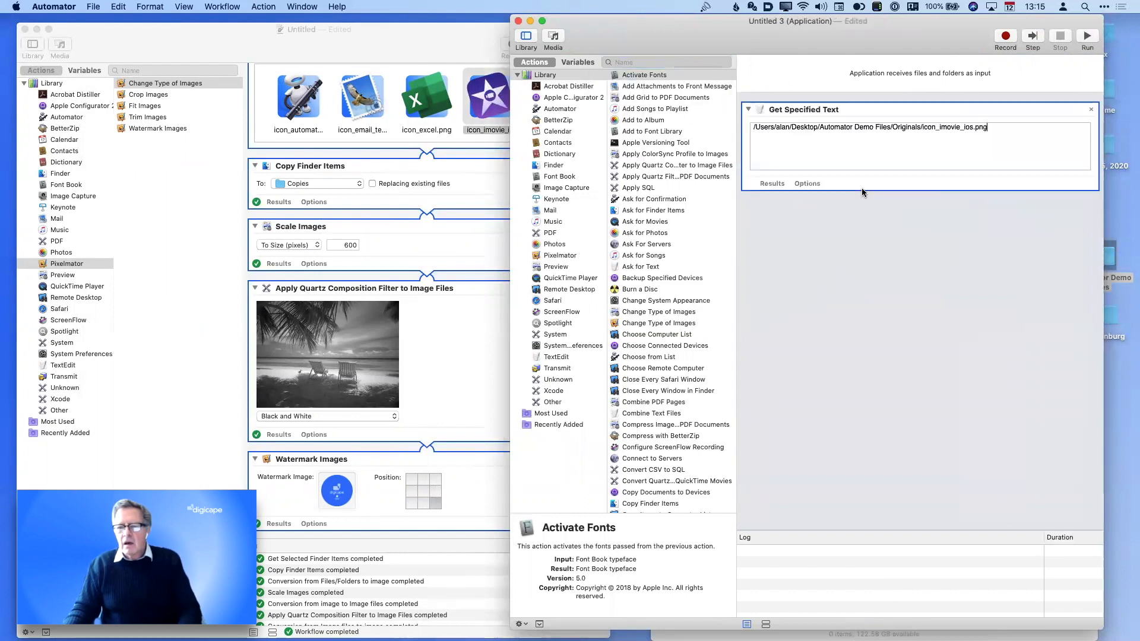
key(super+z)
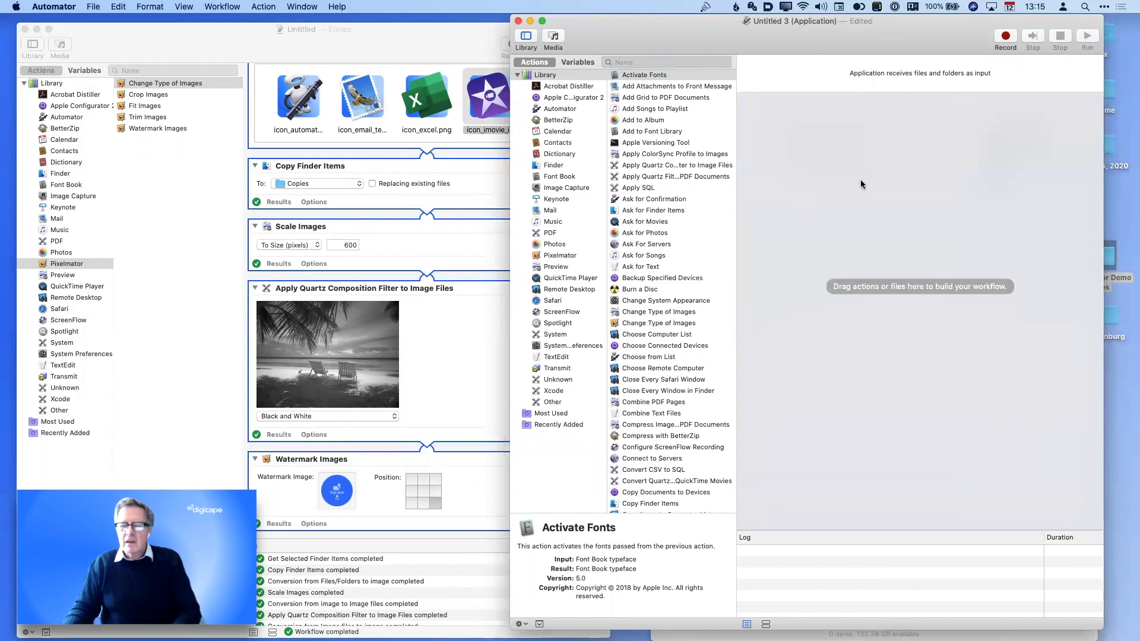
drag(807, 43, 749, 42)
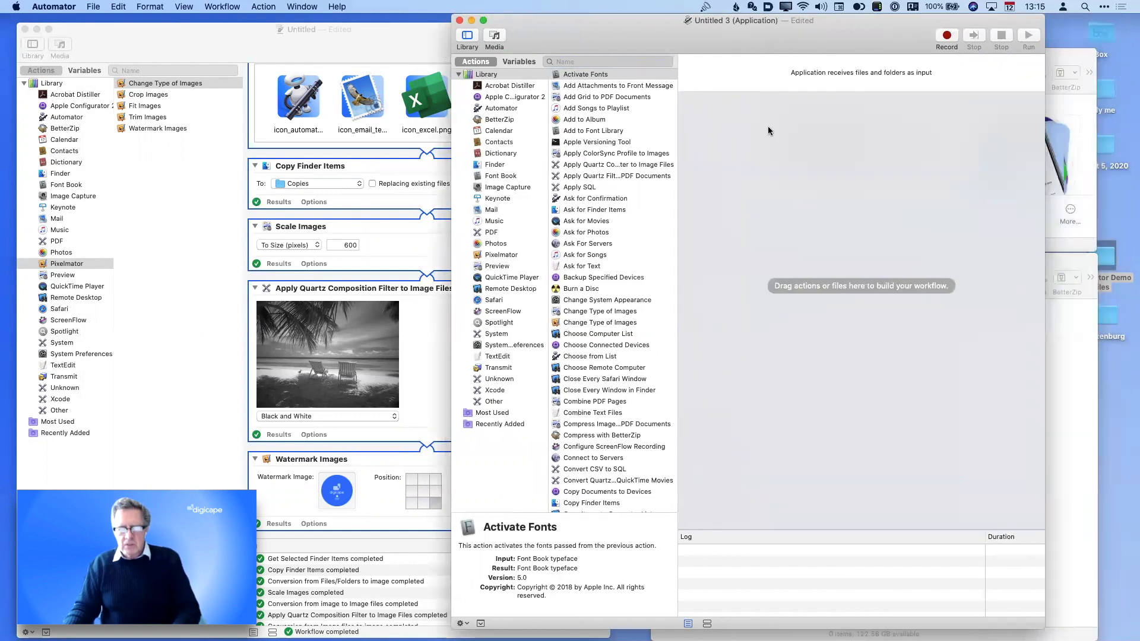
key(super+v)
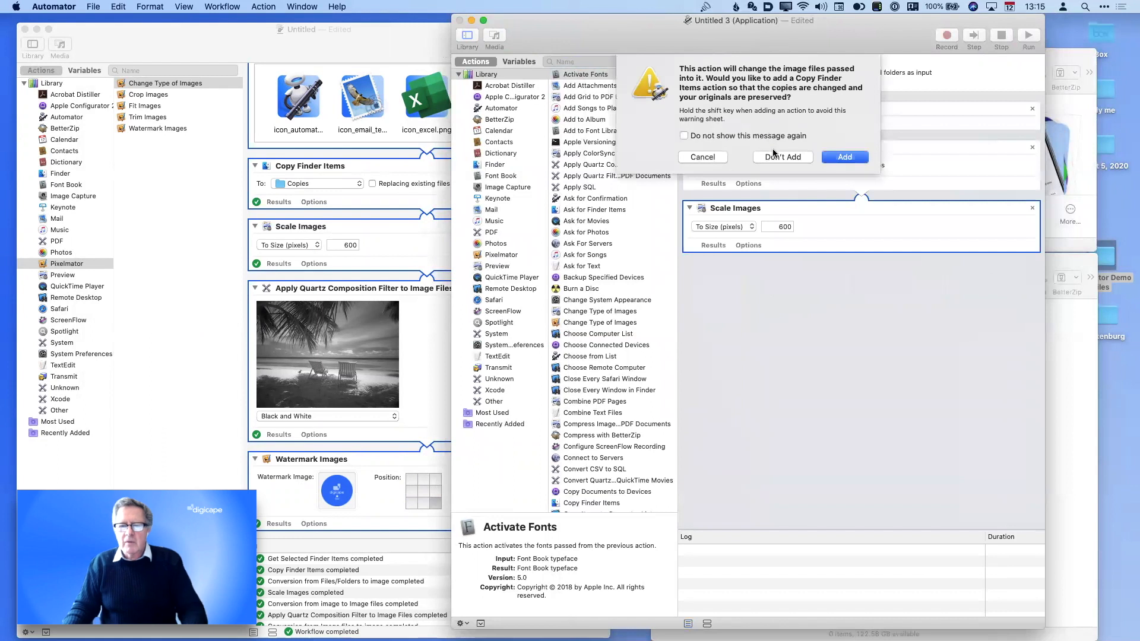
click(774, 157)
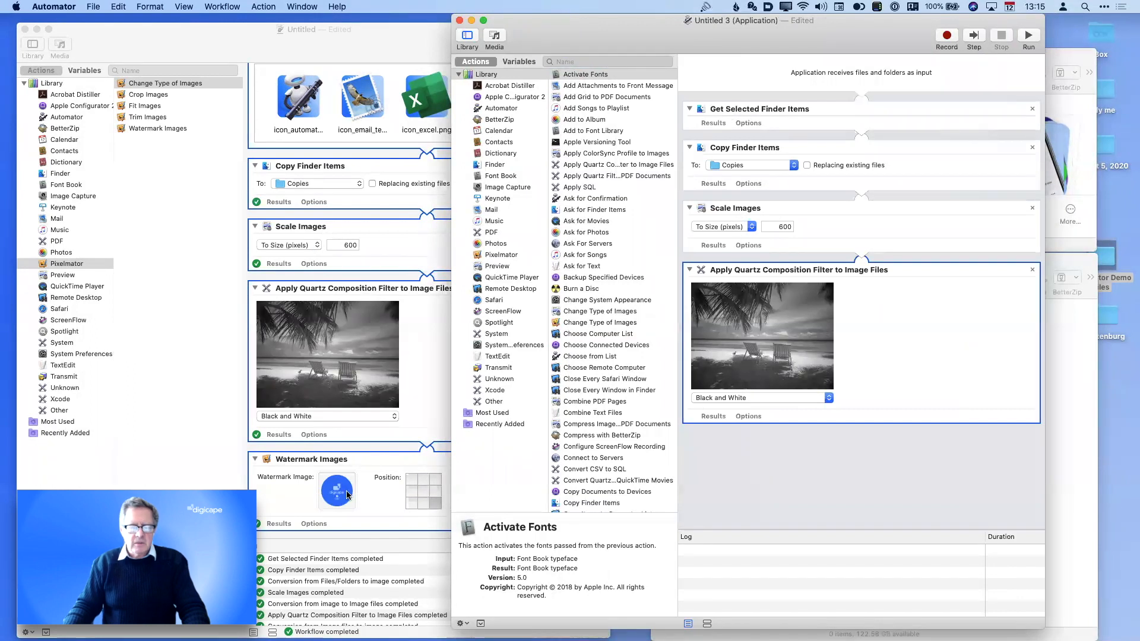
Add Pixelmator's Watermark Images action after the Quartz filter in the application document, without an extra copy action
click(368, 470)
click(368, 465)
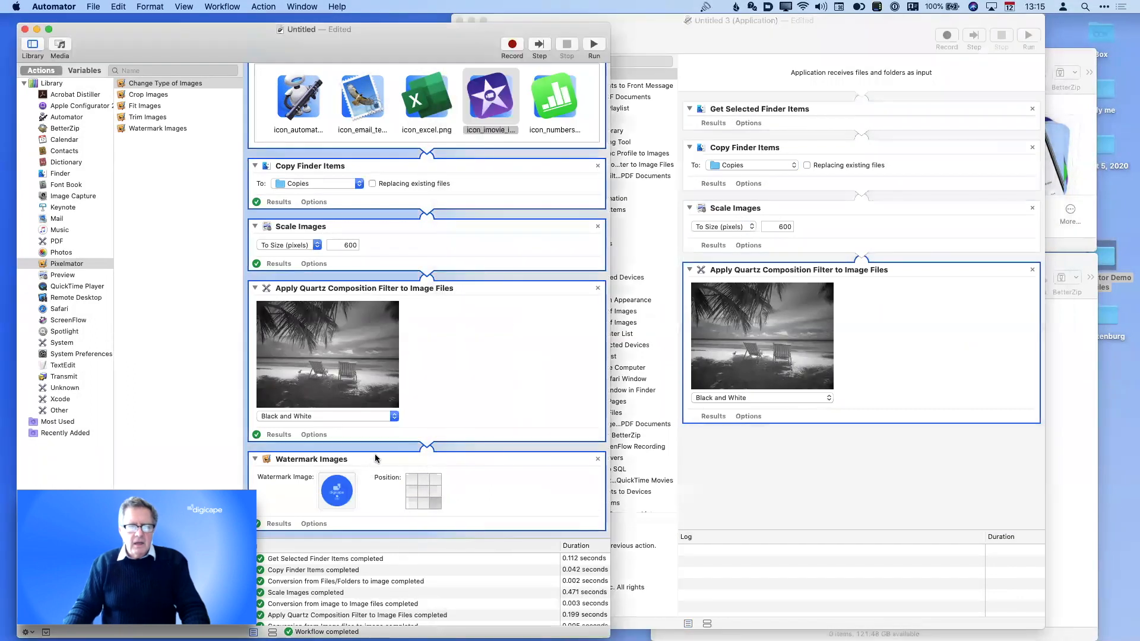
drag(176, 130, 802, 492)
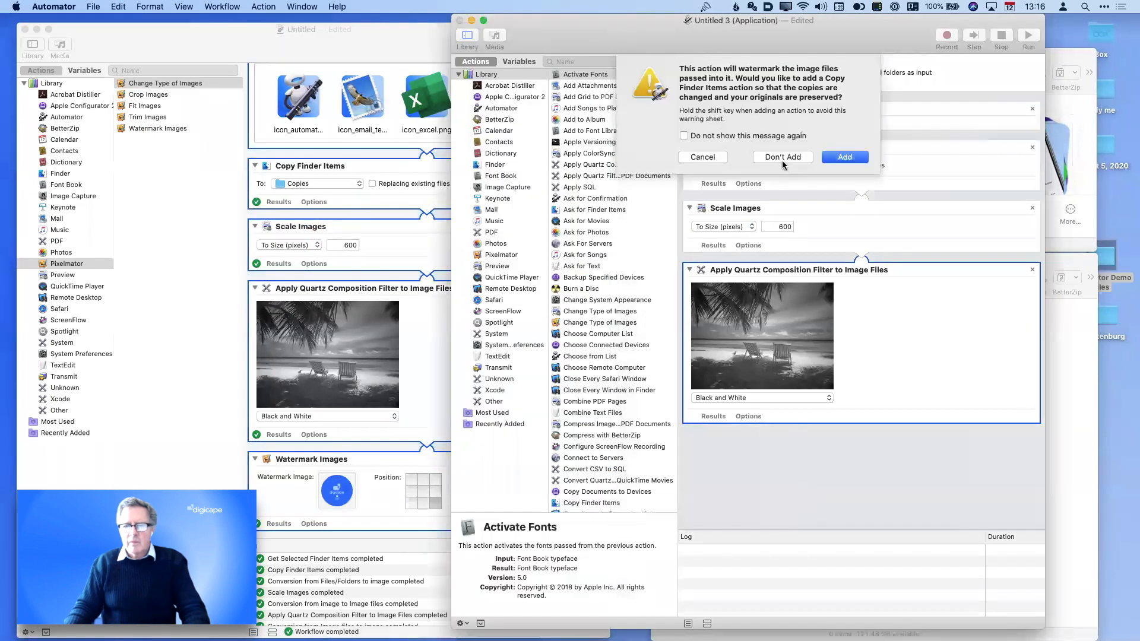
click(783, 161)
drag(698, 40, 586, 45)
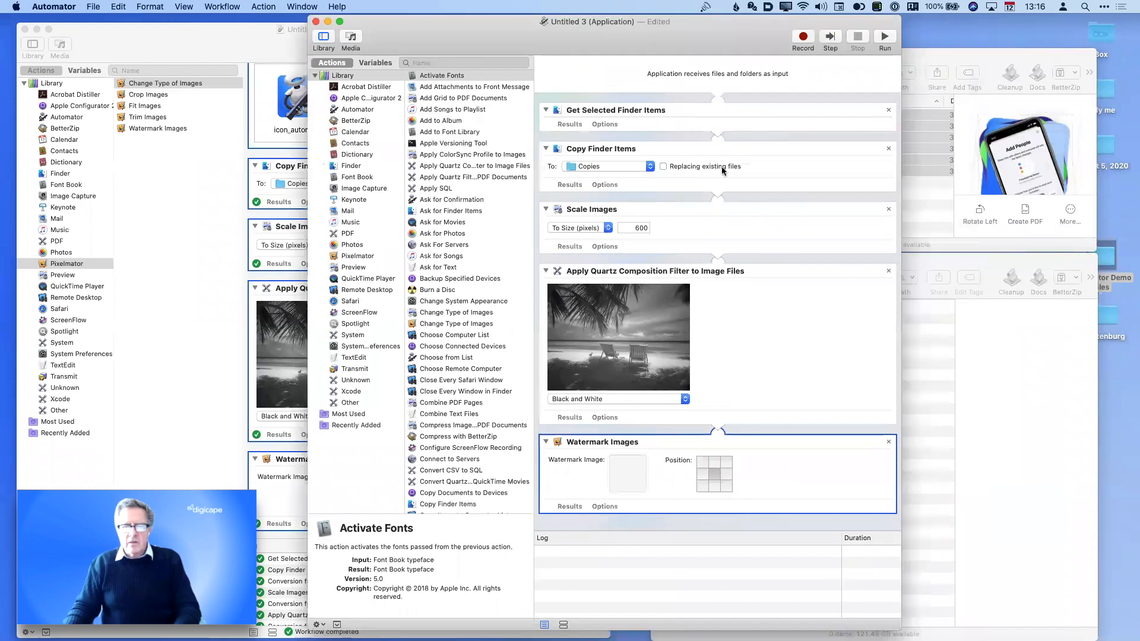
Save the document to the Desktop as an application named Resize
click(93, 7)
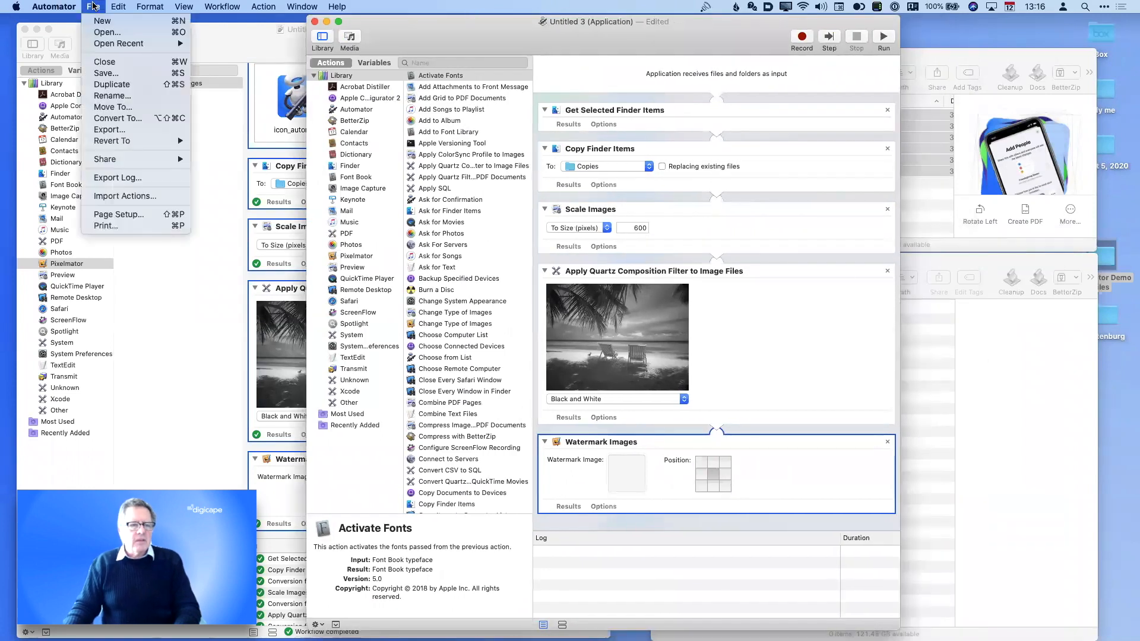
click(107, 73)
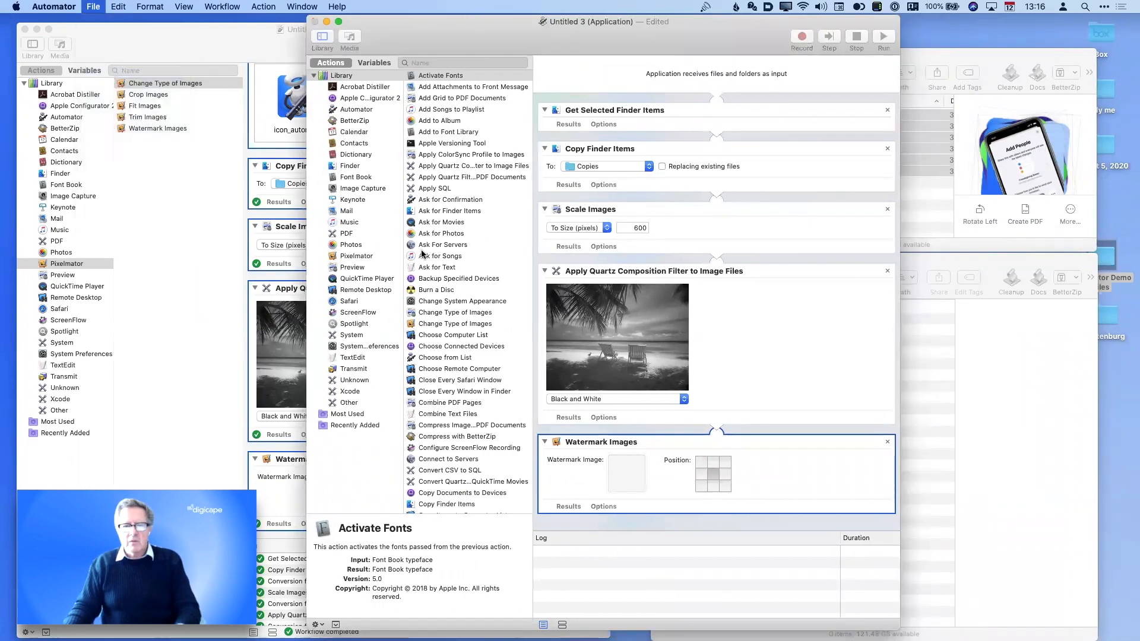
key(super+d)
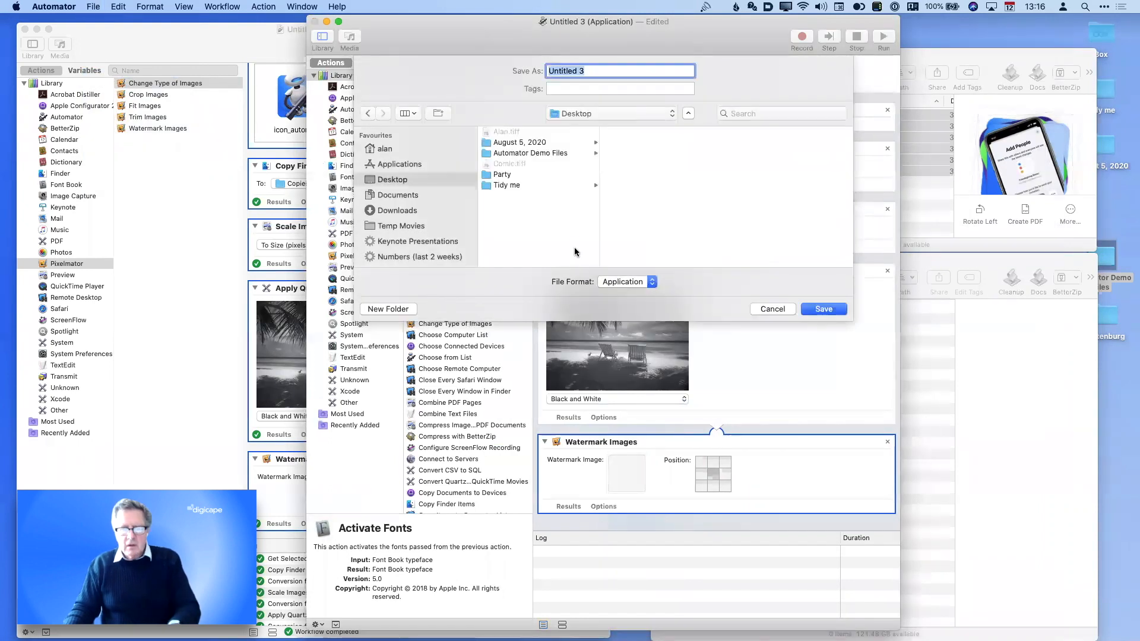
text(R)
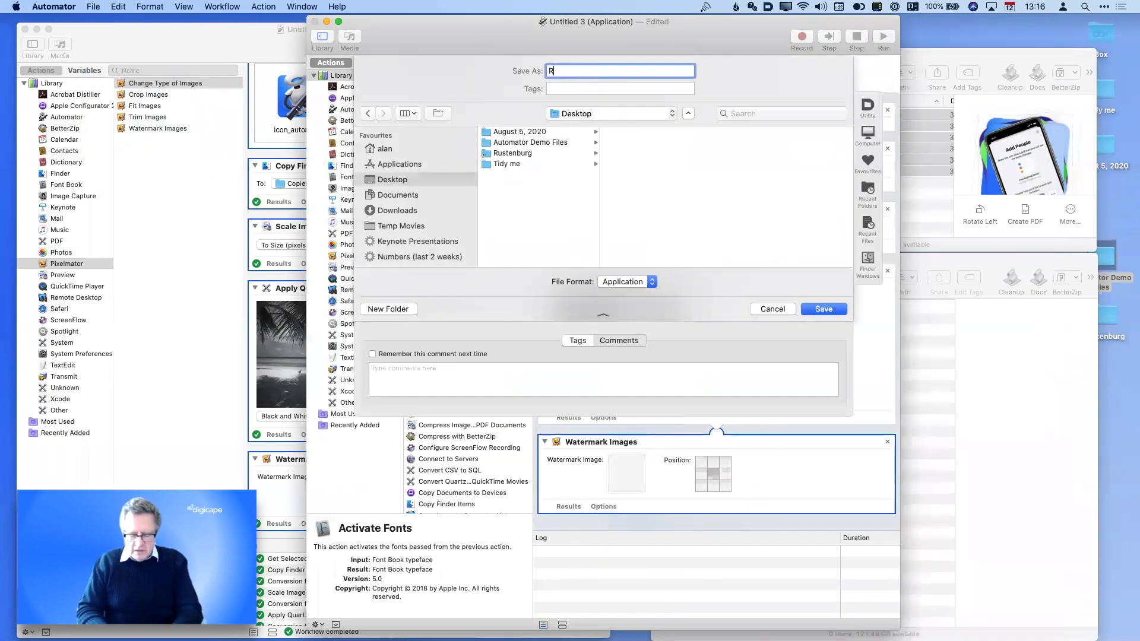
text(esize)
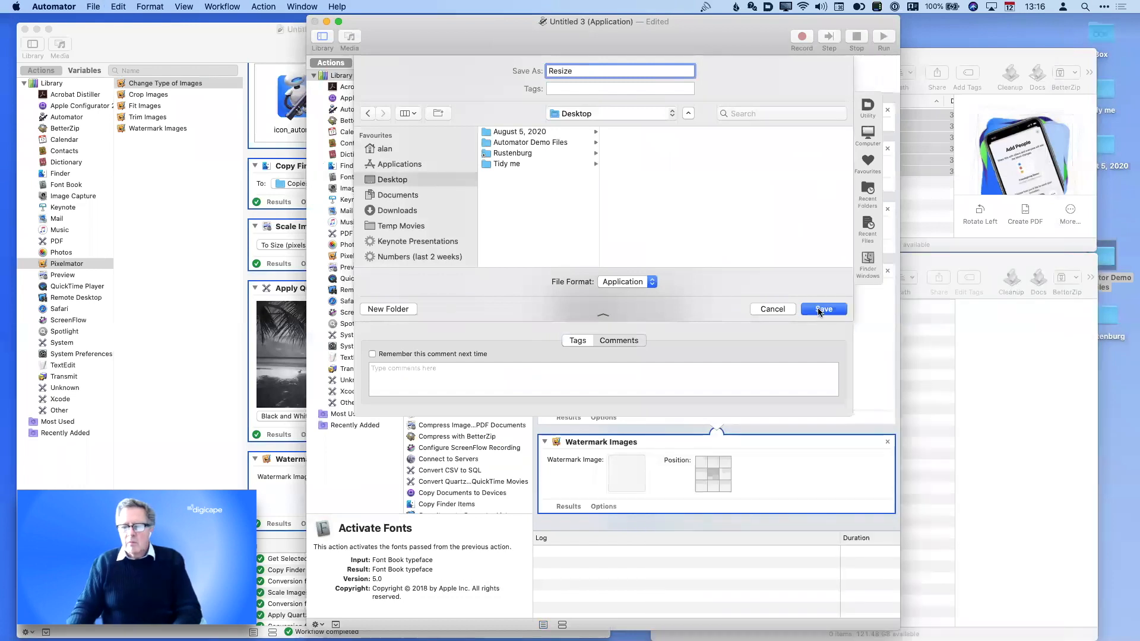
click(821, 309)
Put away both Automator windows and move the Originals and Copies windows away from the desktop icons
drag(384, 17, 99, 20)
click(38, 22)
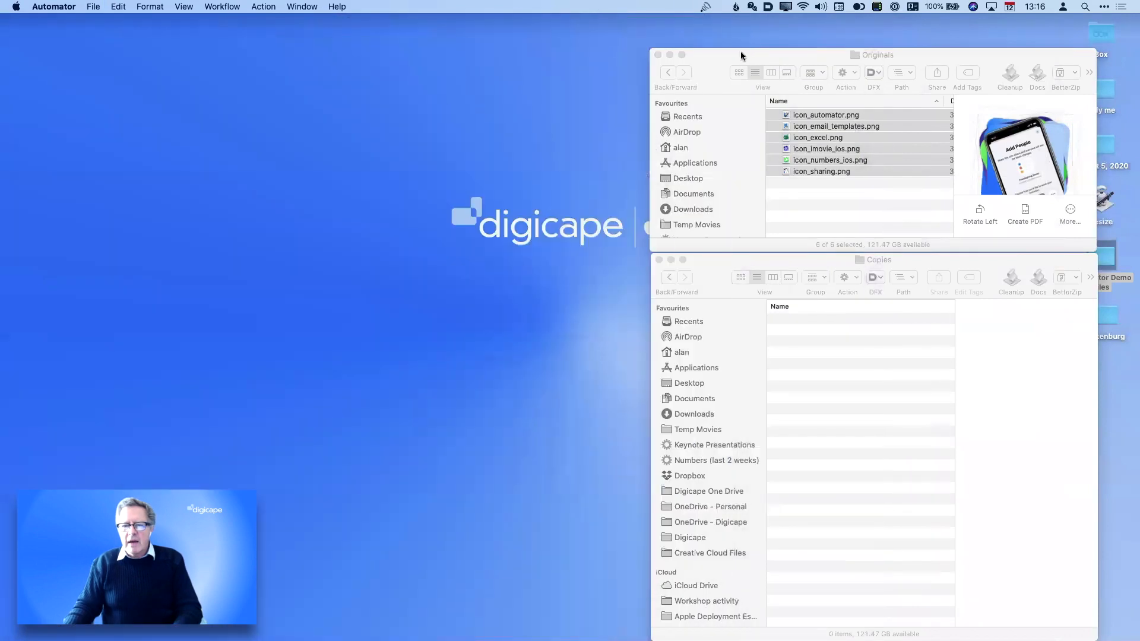
drag(740, 54, 341, 44)
drag(708, 260, 312, 248)
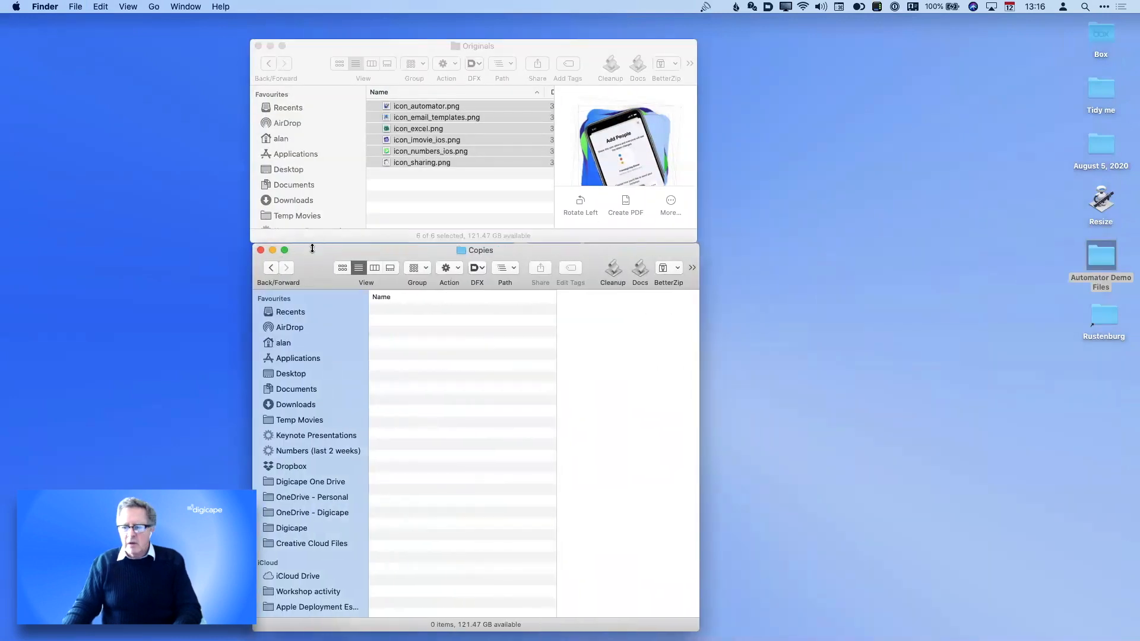
Launch the Resize application from the desktop and allow it to access files in the Desktop folder
click(1101, 257)
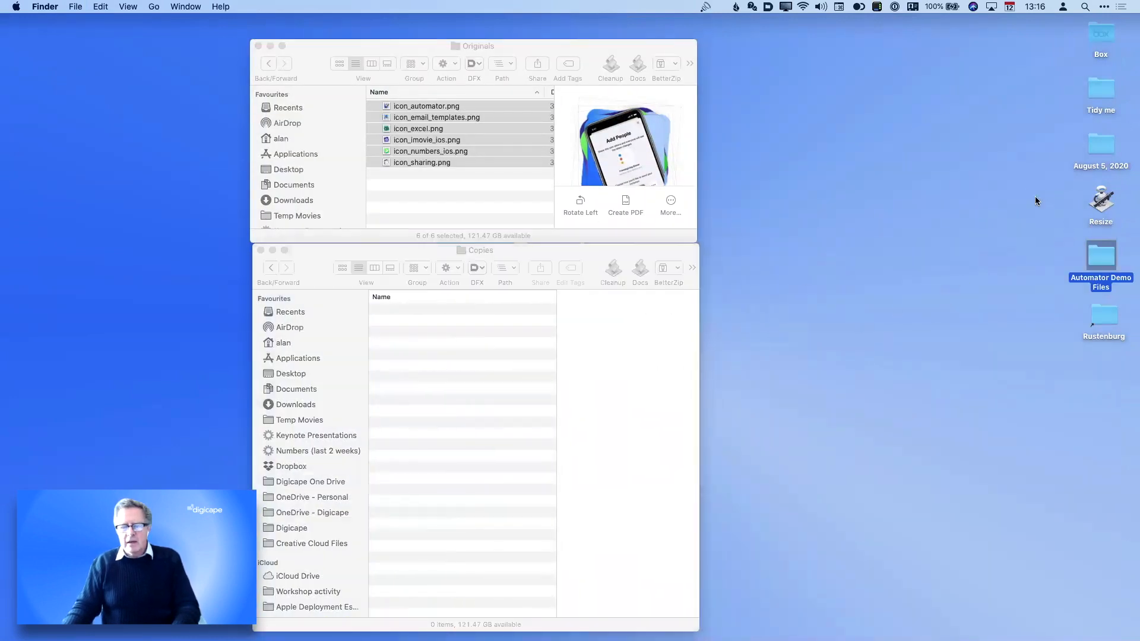
click(499, 187)
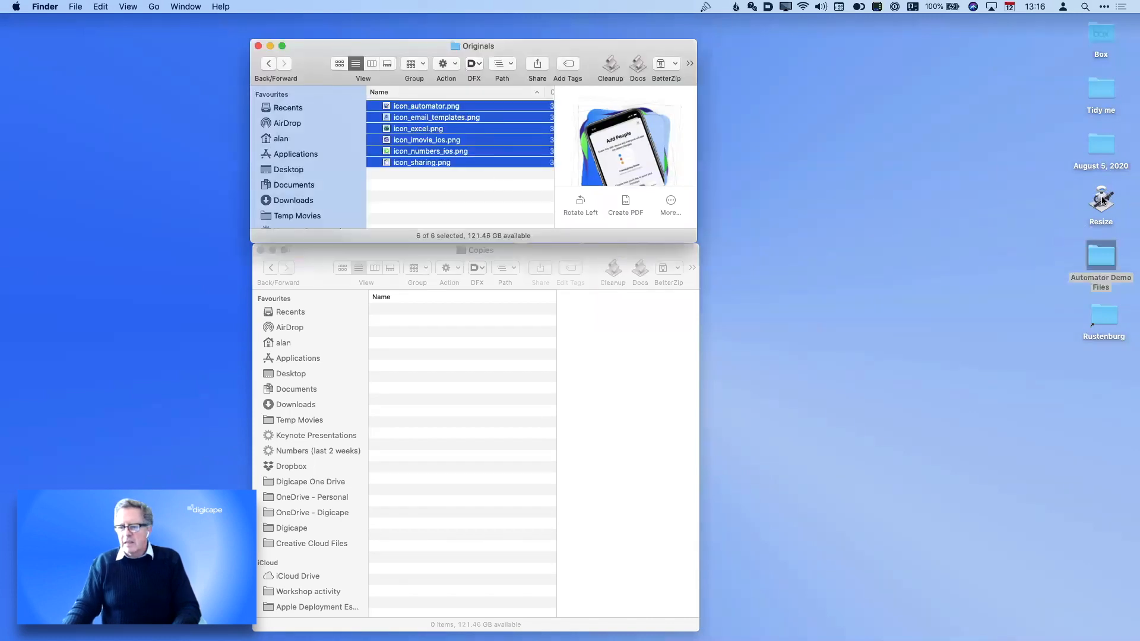
click(1102, 200)
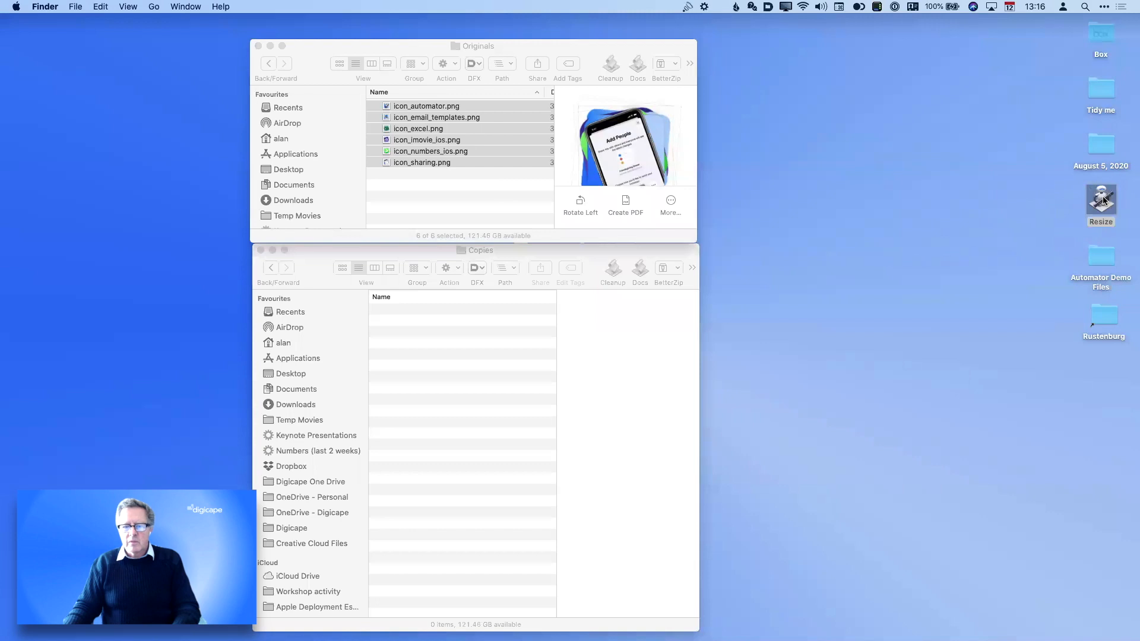
click(650, 239)
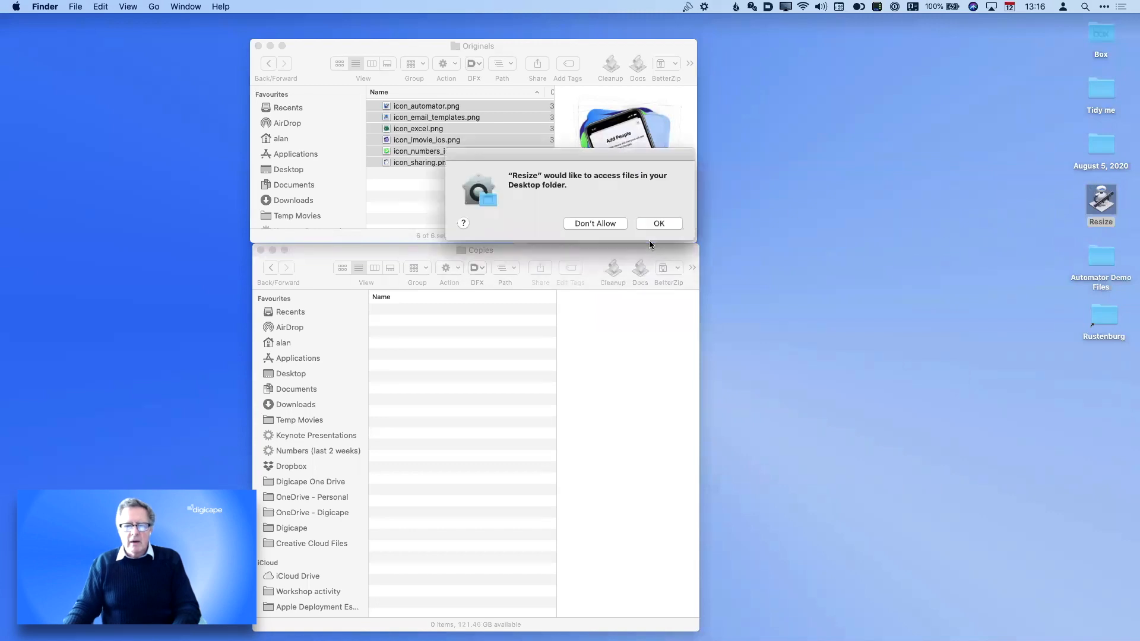
click(644, 222)
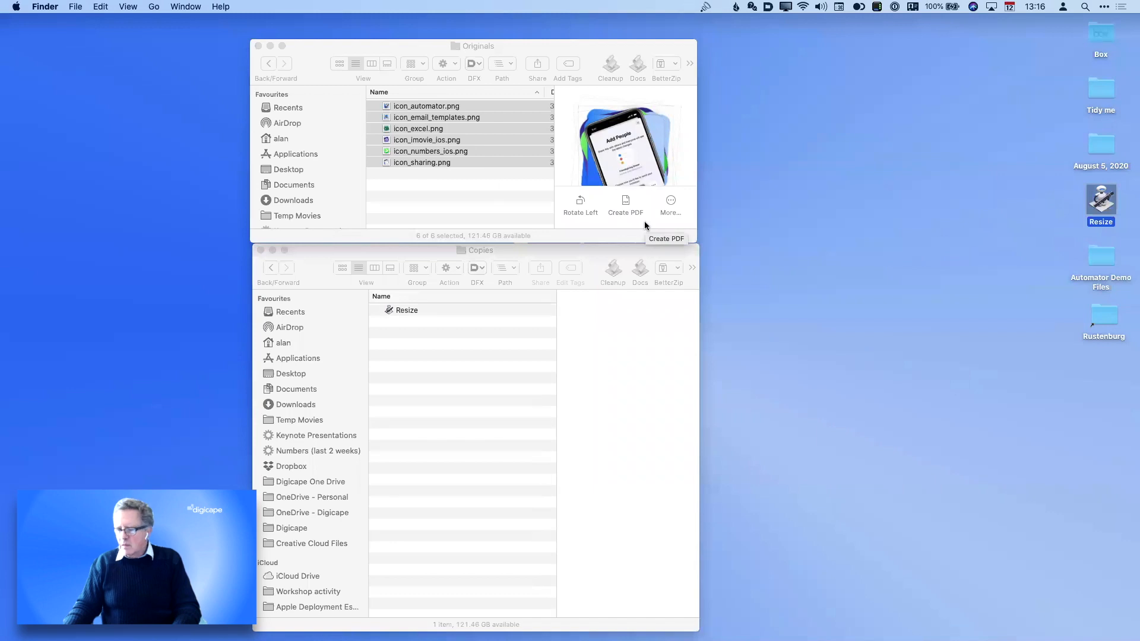
Select all six icon images in Originals and drop them onto the Resize application on the desktop
click(458, 195)
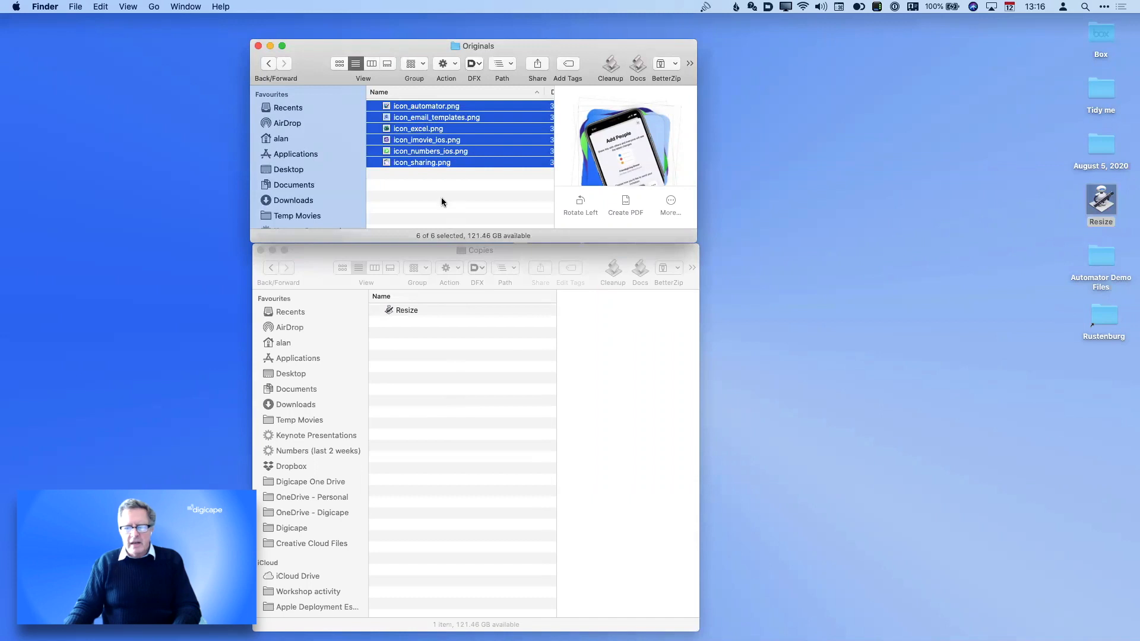
click(428, 185)
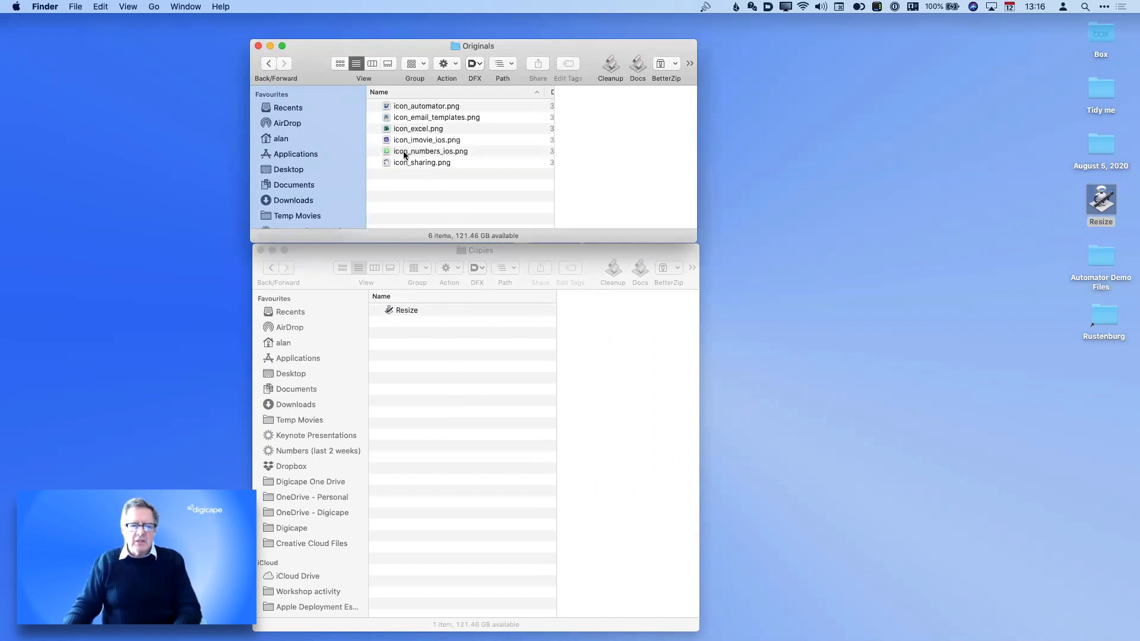
drag(426, 176, 1100, 201)
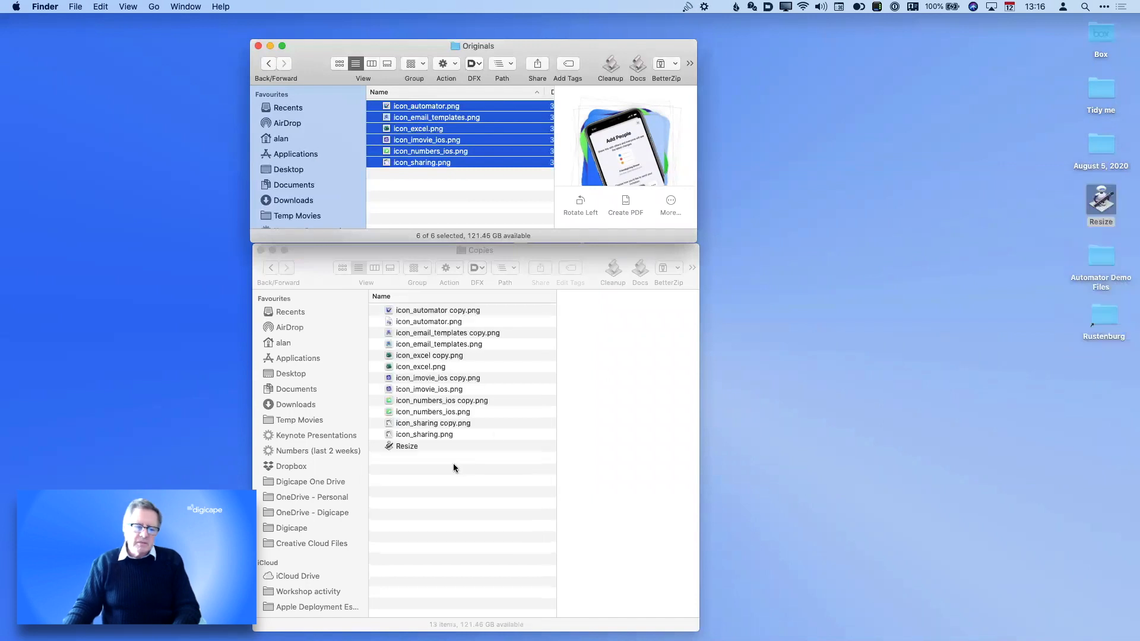
Preview the processed images in Copies, from icon_automator.png to icon_email_templates.png
click(438, 321)
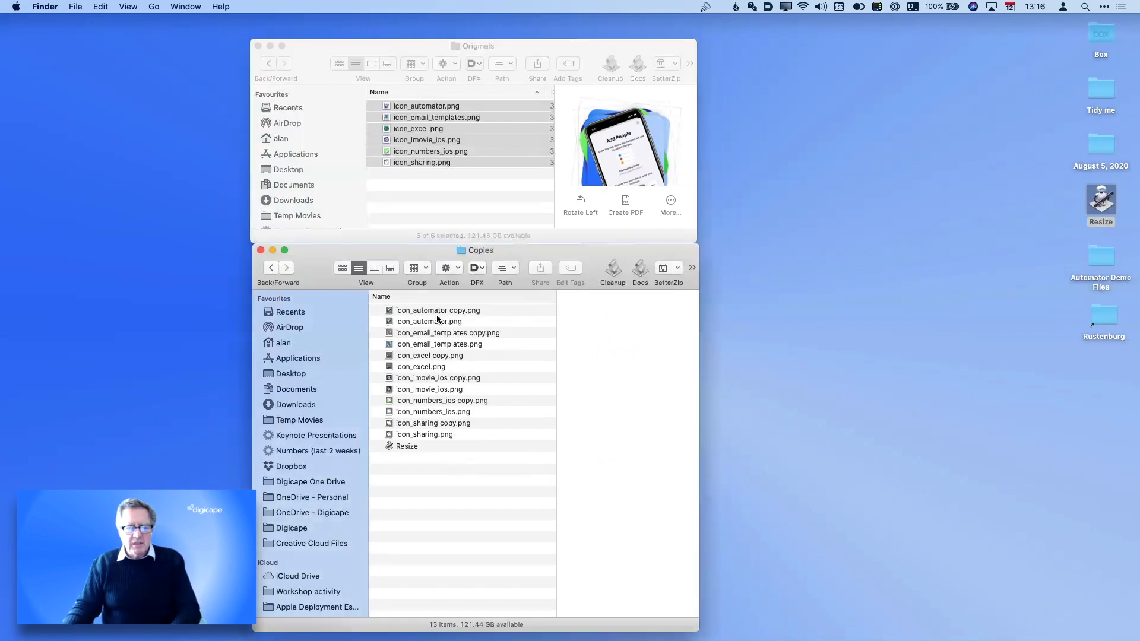
click(437, 321)
key(space)
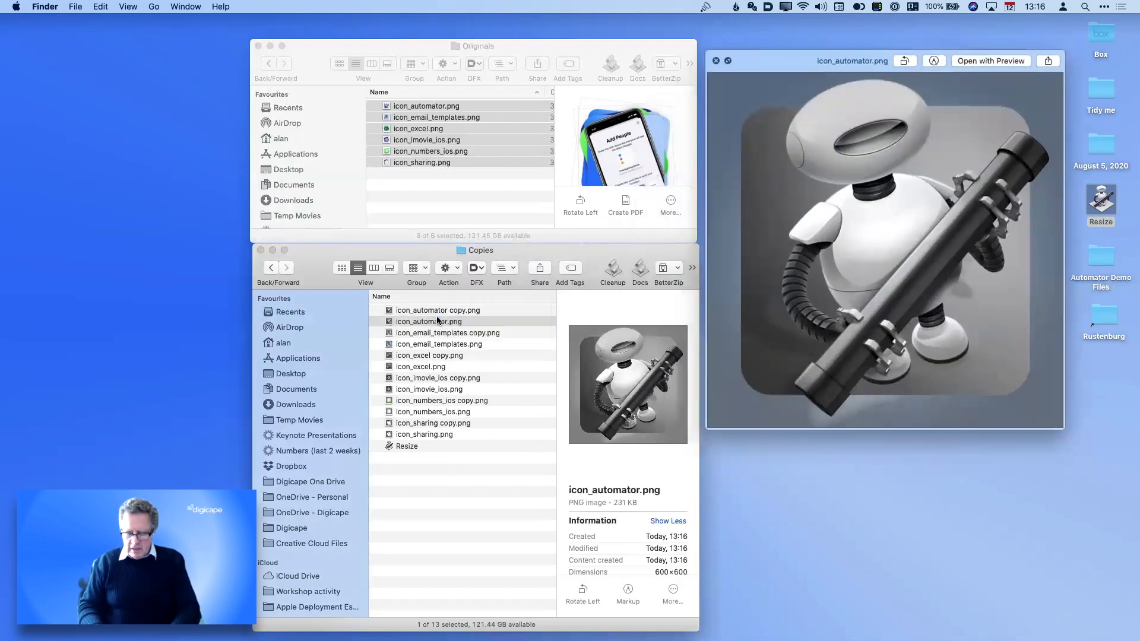
key(Down)
key(Down)
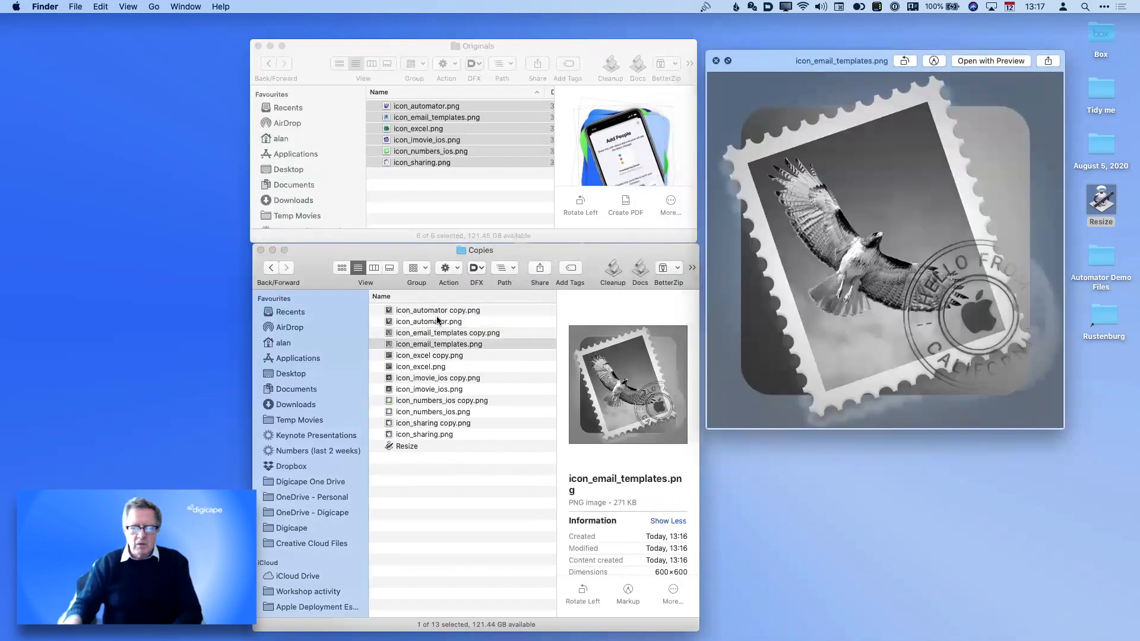
Close the Copies window, the image preview and the Originals window to clear the desktop
click(260, 250)
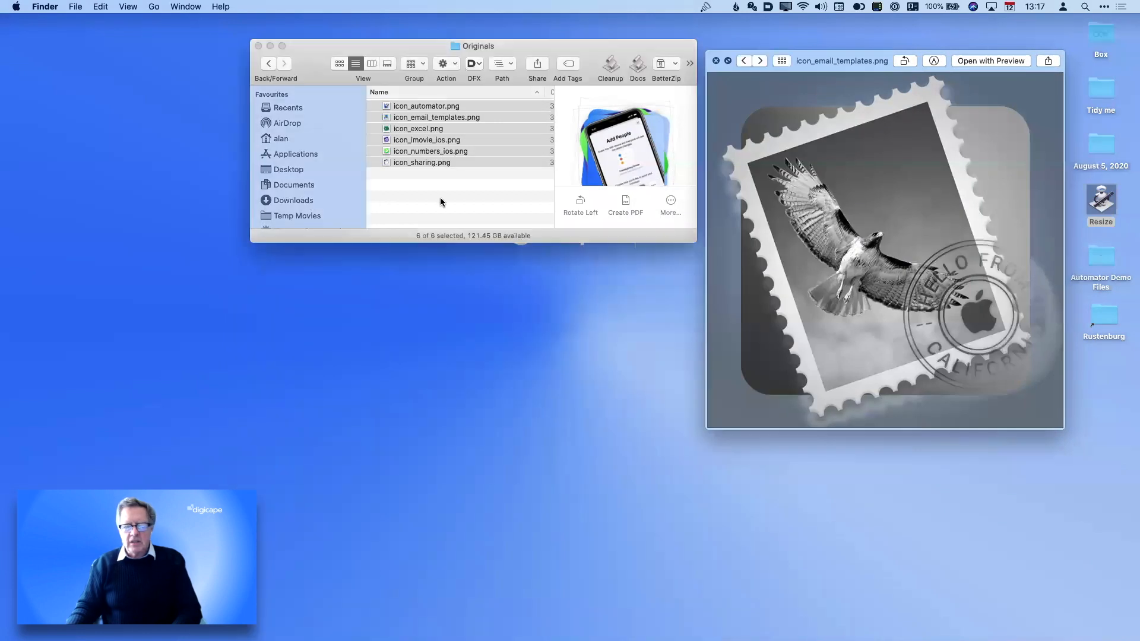
click(716, 61)
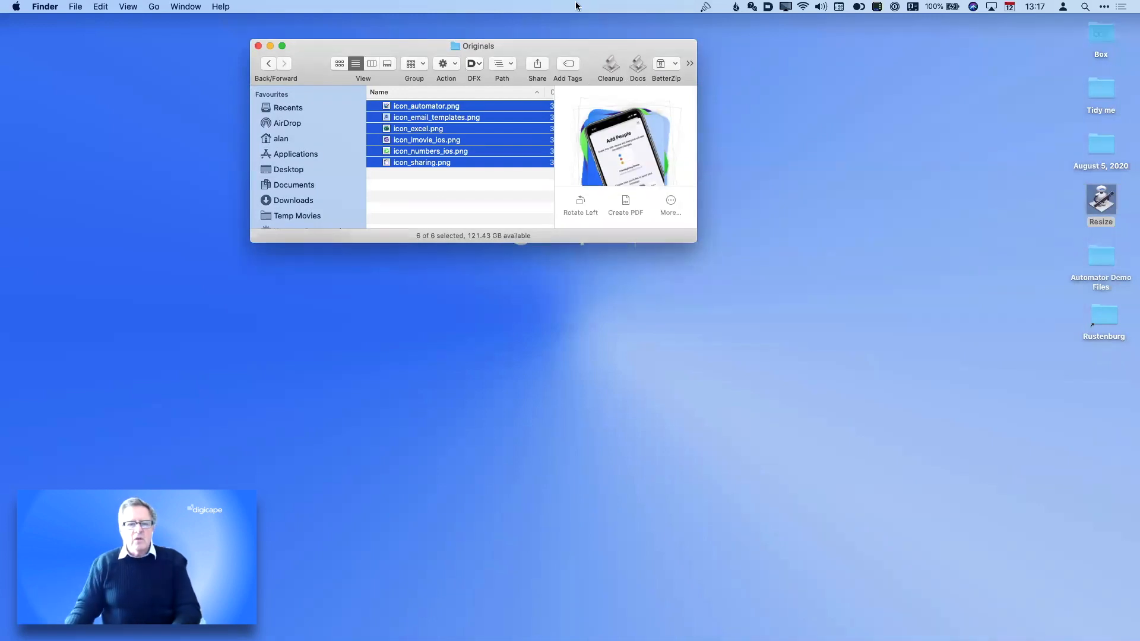
click(258, 47)
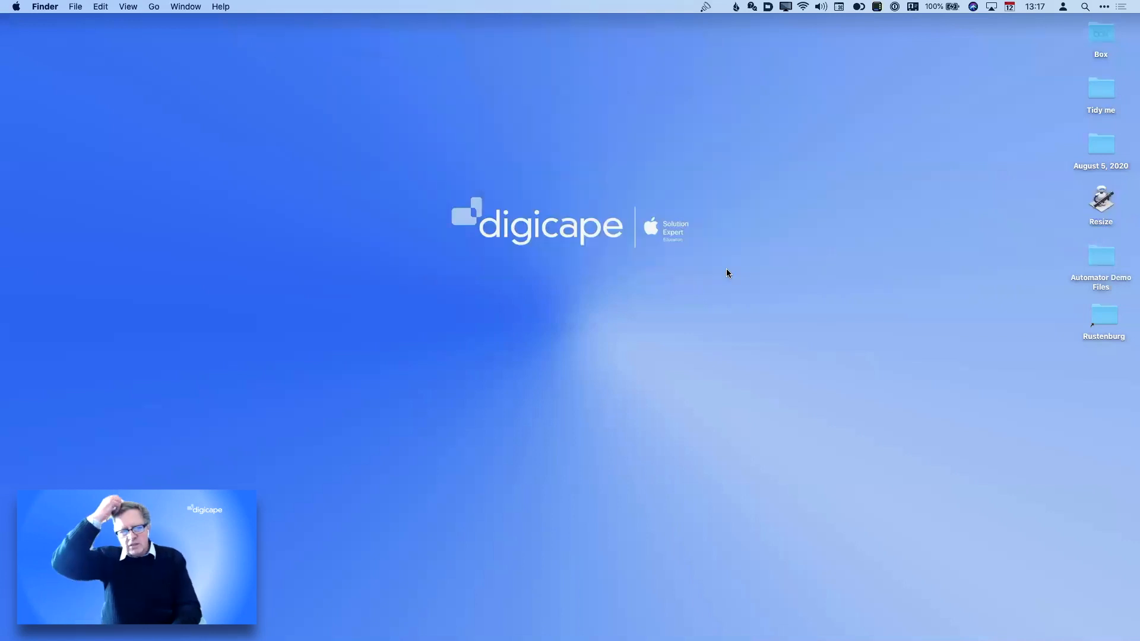
Switch to Safari and bring up the BBC News article "CEO Secrets: 'What I learned from leaders' behaviour off-camera'"
key(super+Tab)
key(super+Tab)
key(super+Tab)
key(super+Tab)
key(super+Tab)
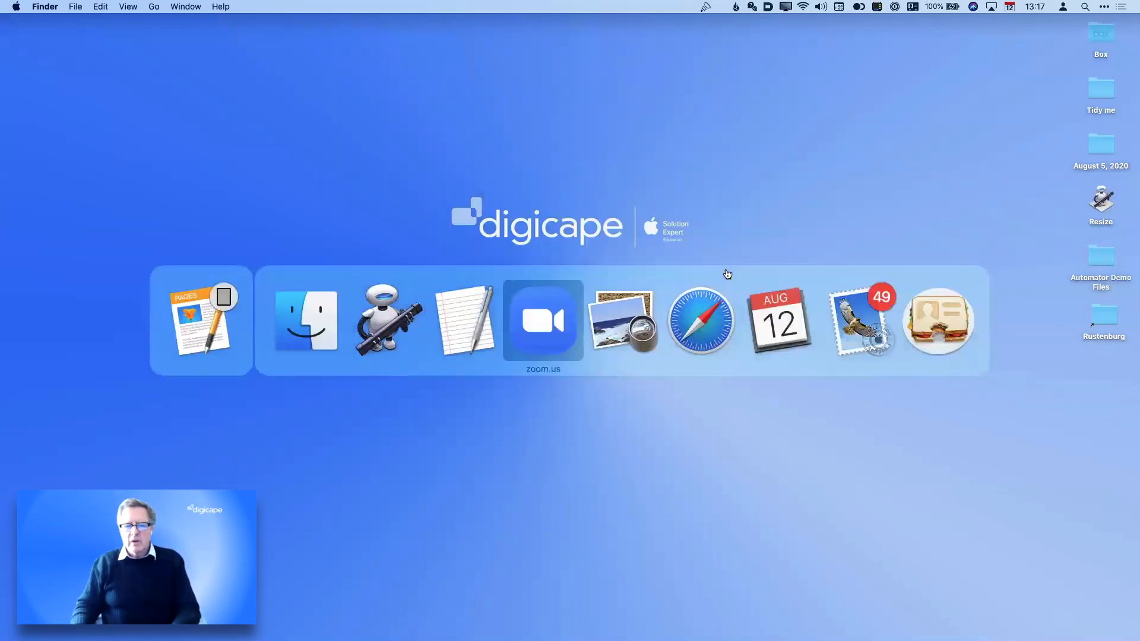
key(super+Tab)
key(super+Tab)
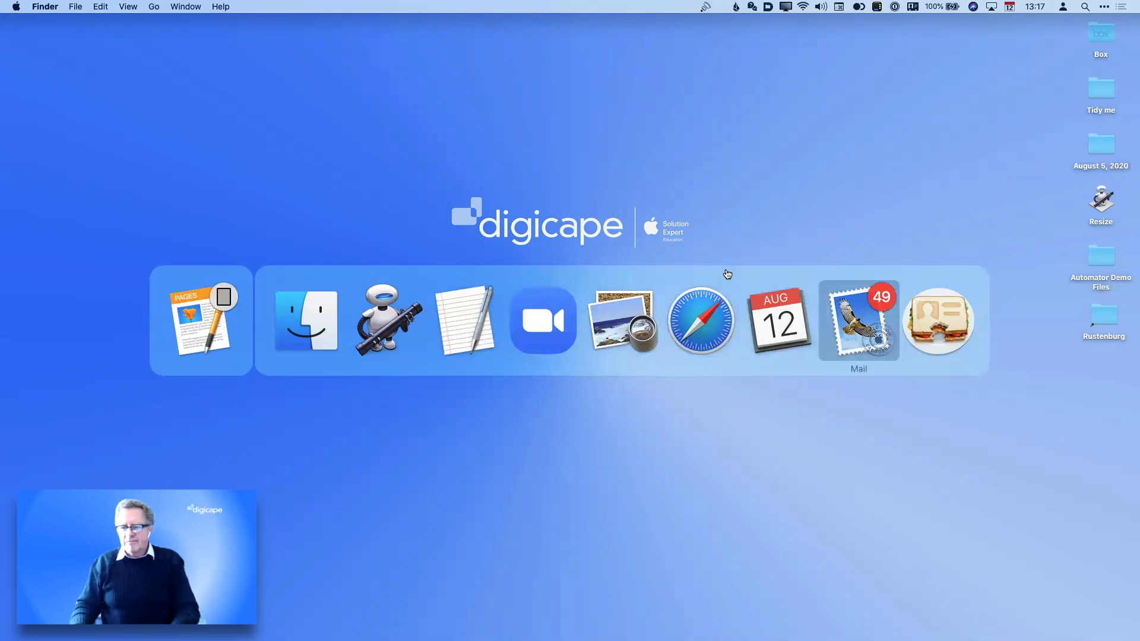
key(super+shift+Tab)
key(super+shift+Tab)
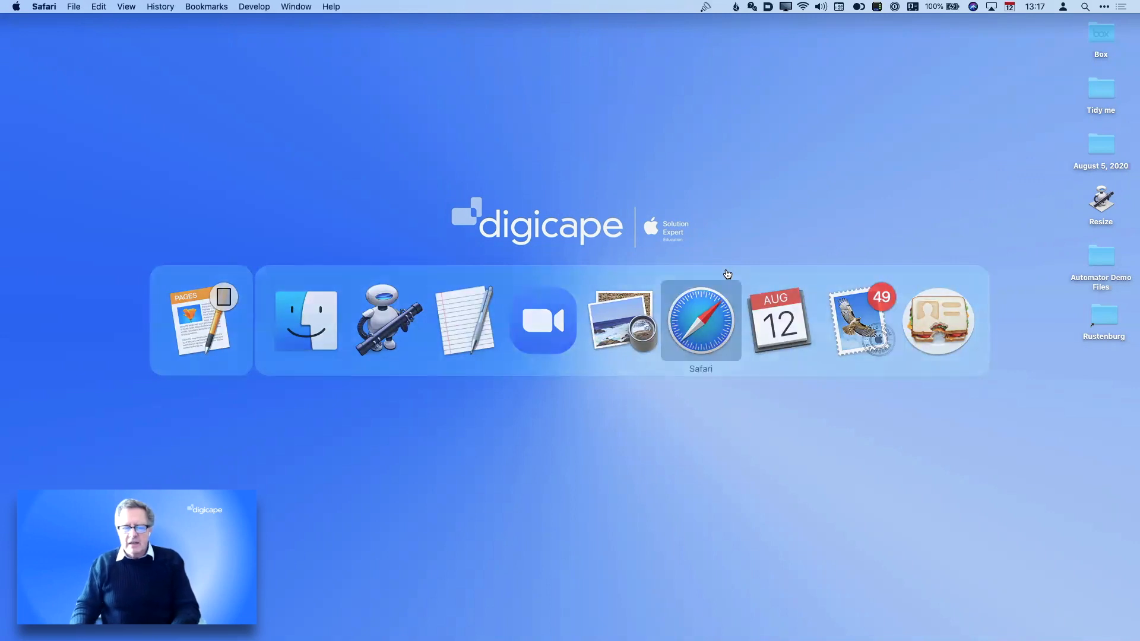
key(Down)
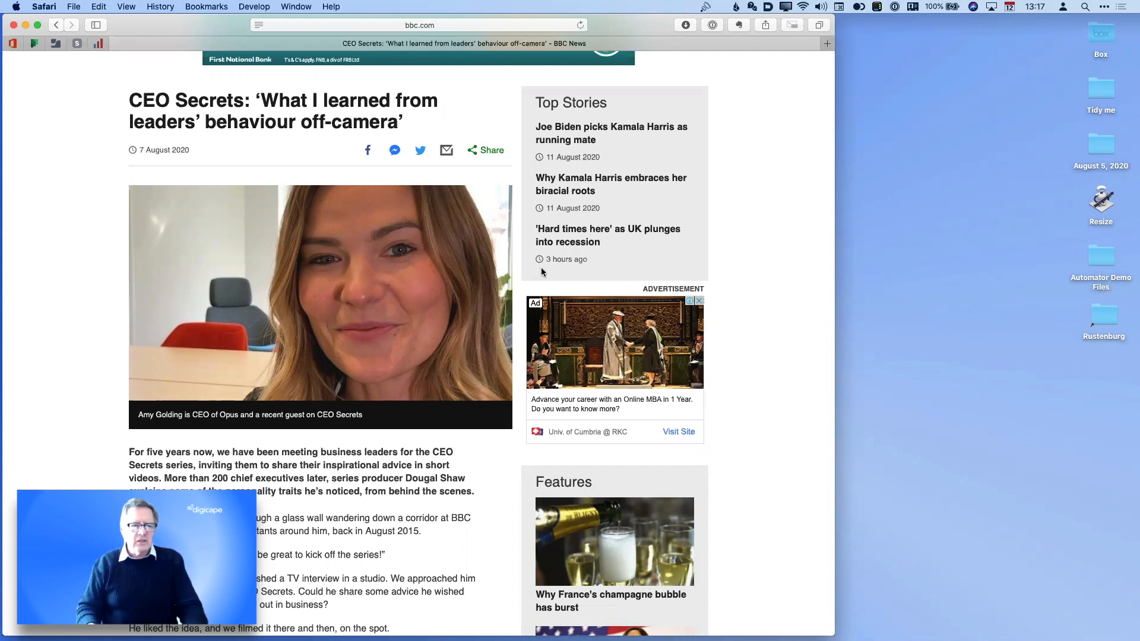
Move the BBC article window toward the desktop icons and minimise it
drag(154, 25, 460, 25)
key(super+Tab)
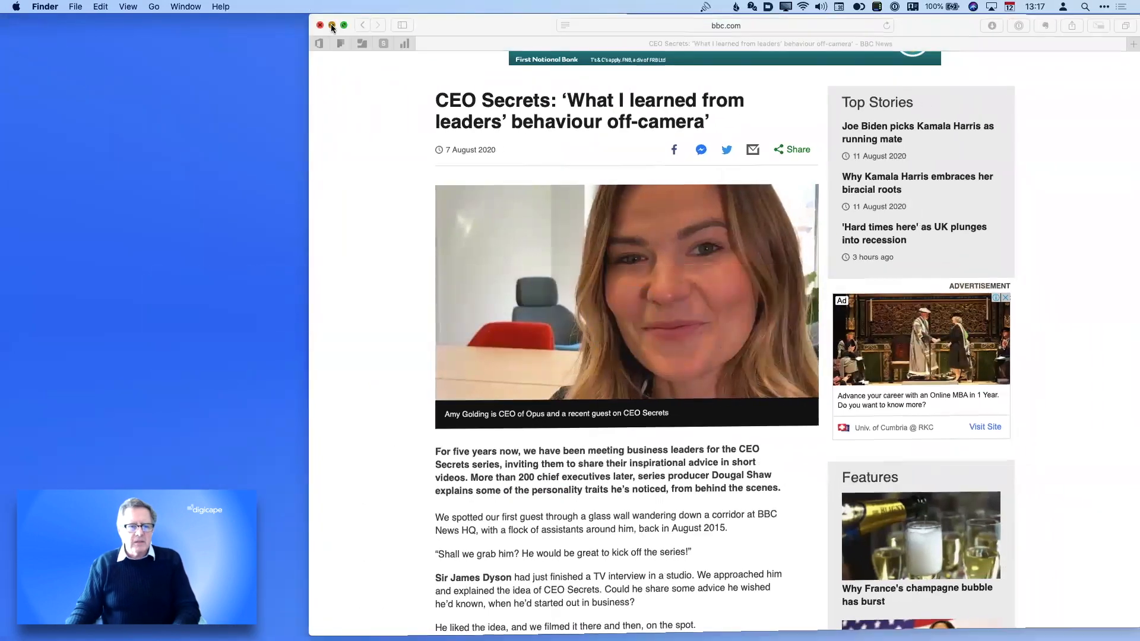
click(331, 25)
Switch to Automator and create a new document of type Workflow
key(super+Tab)
key(super+Tab)
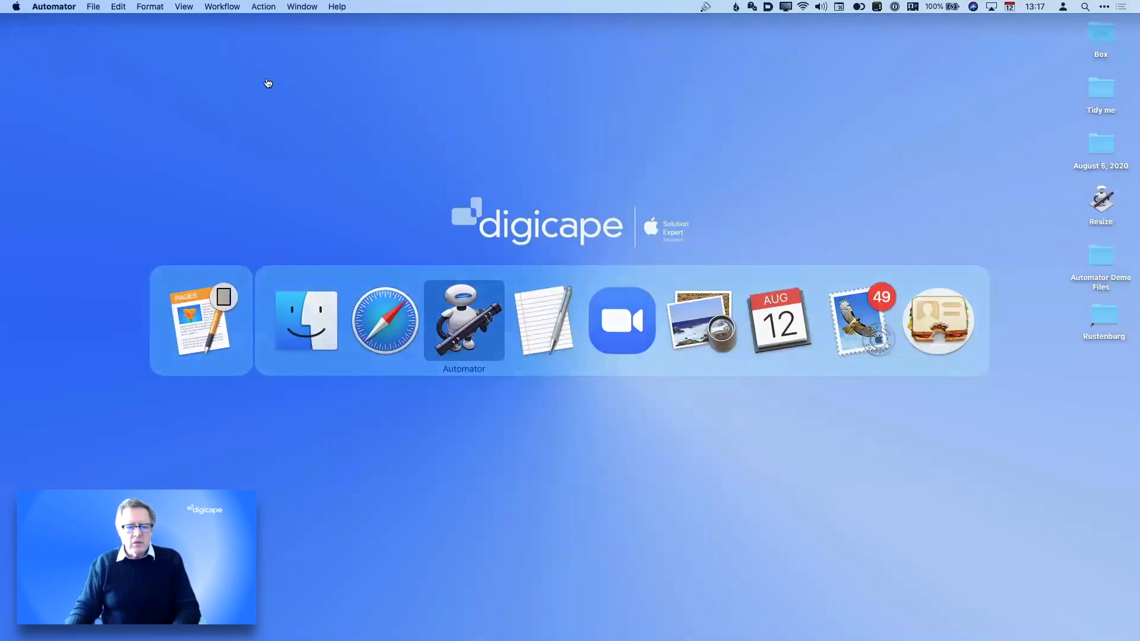
click(89, 7)
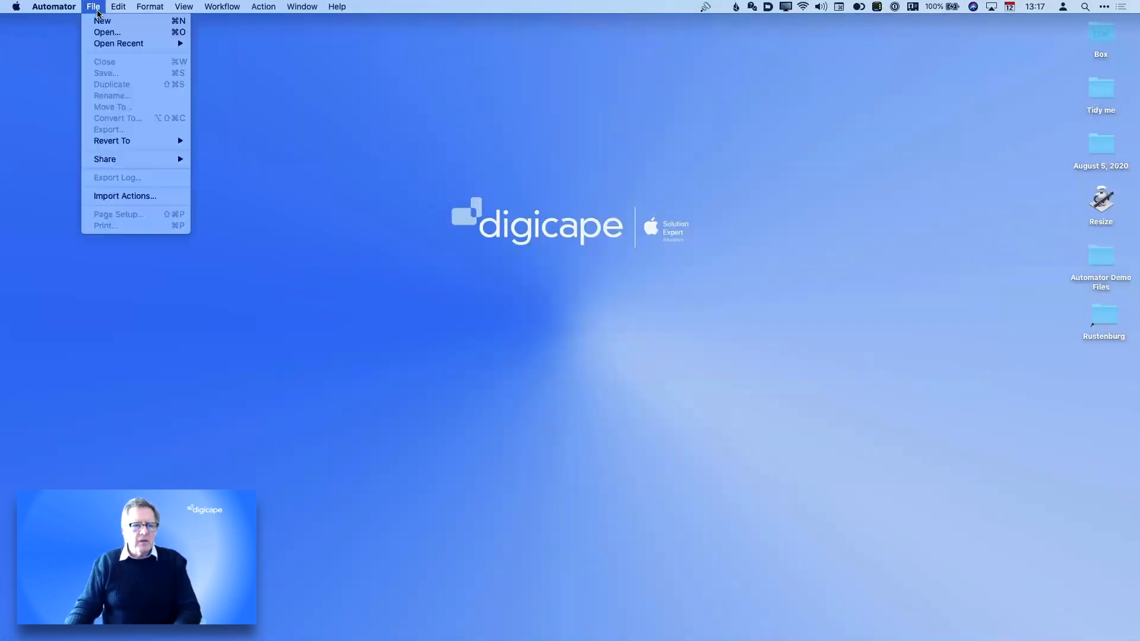
click(98, 19)
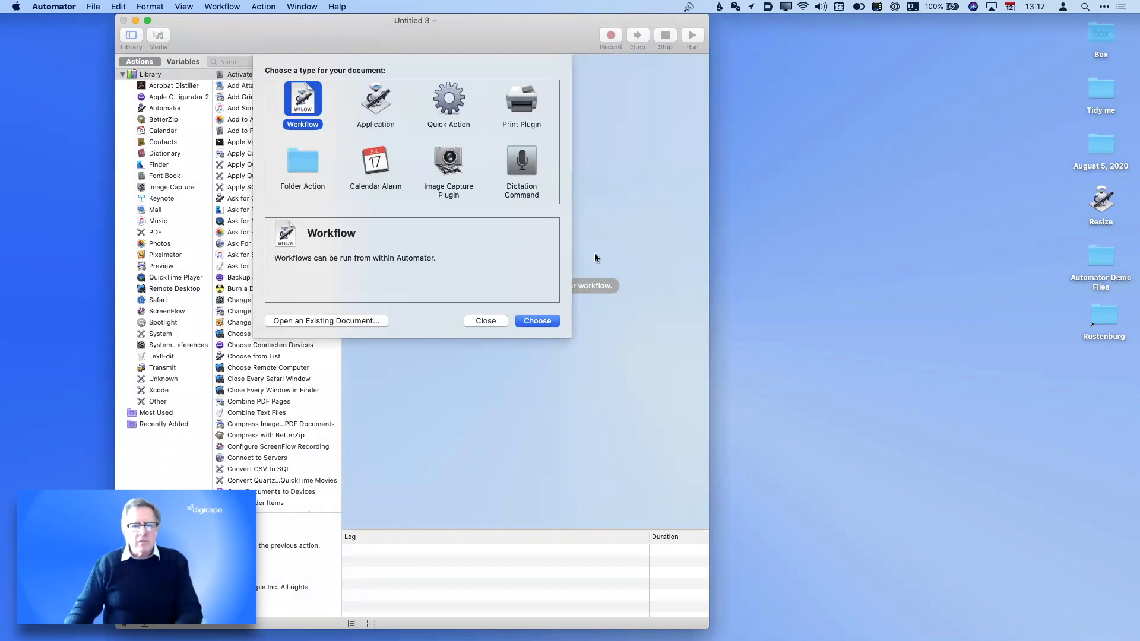
click(524, 322)
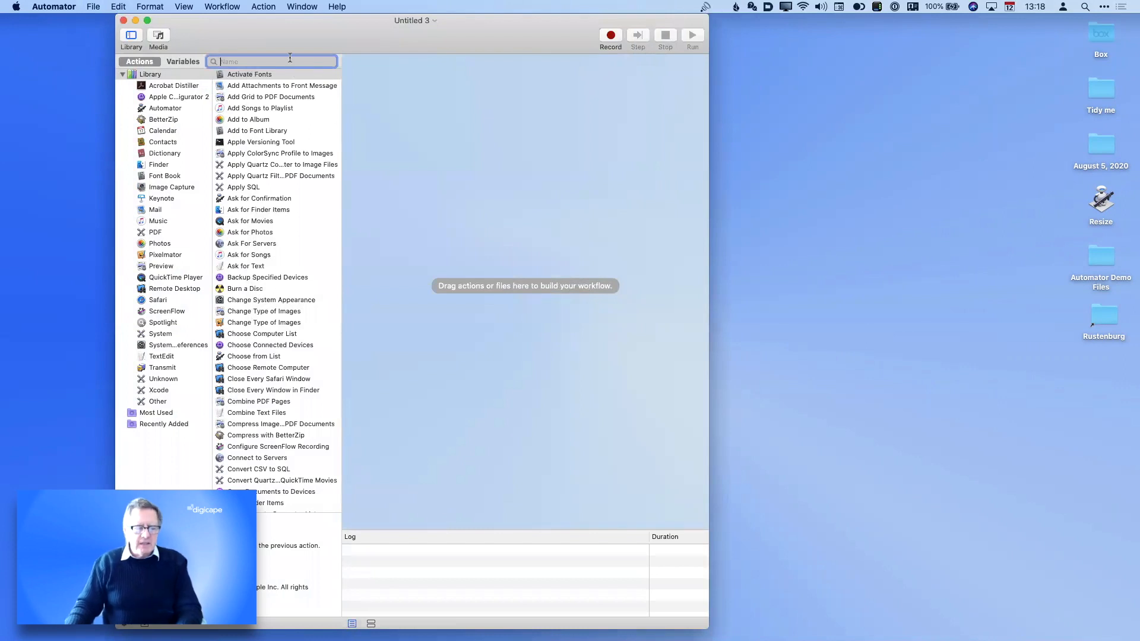
Find the Get Specified Text action by searching for "get text" and add it to the empty workflow
text(get te)
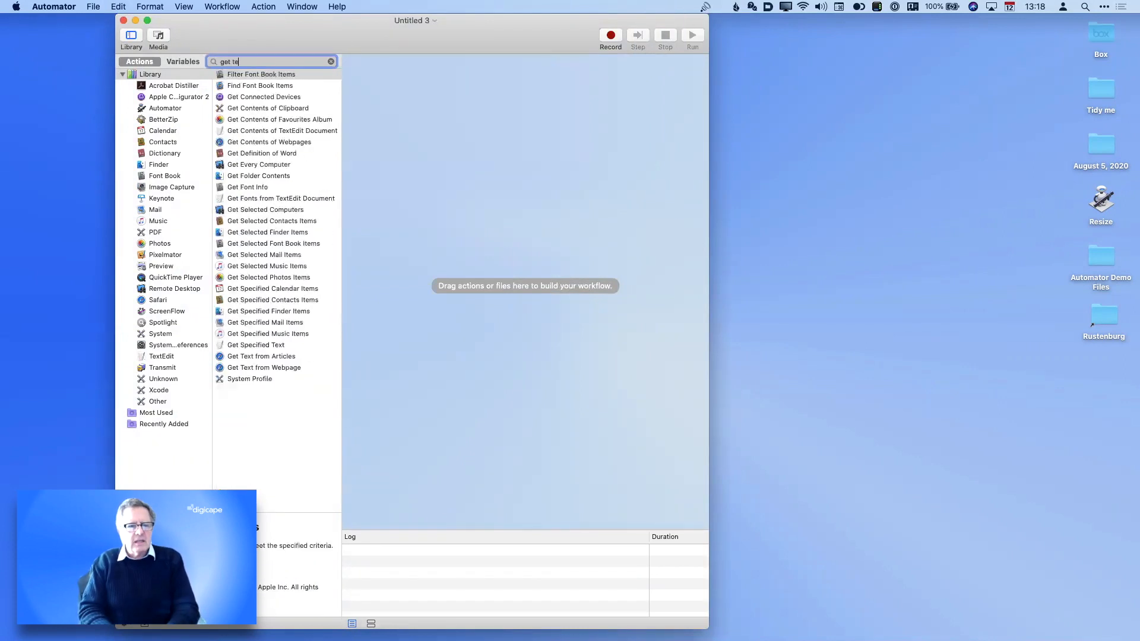
text(xt)
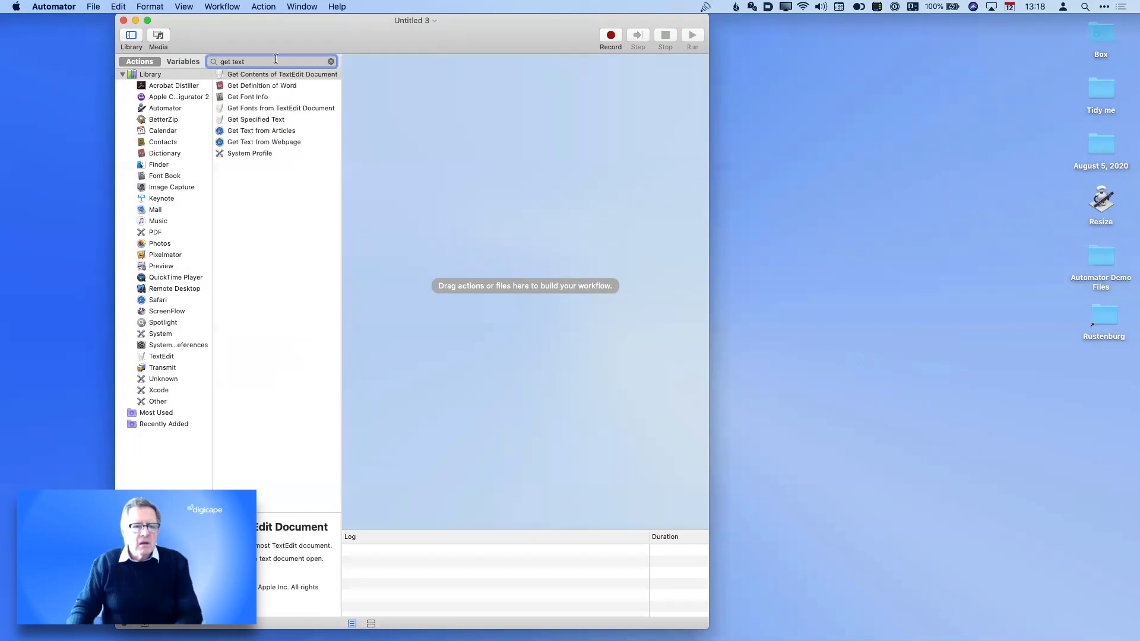
drag(259, 119, 487, 104)
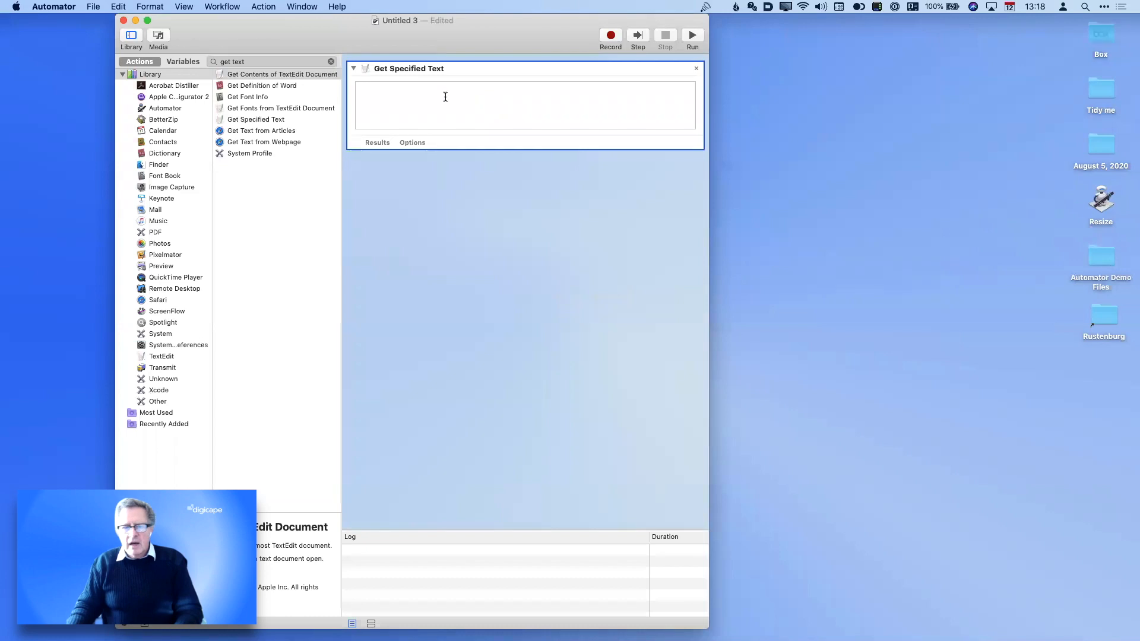
Search the actions for "text to au" and add Text to Audio File below Get Specified Text
click(331, 62)
text(te)
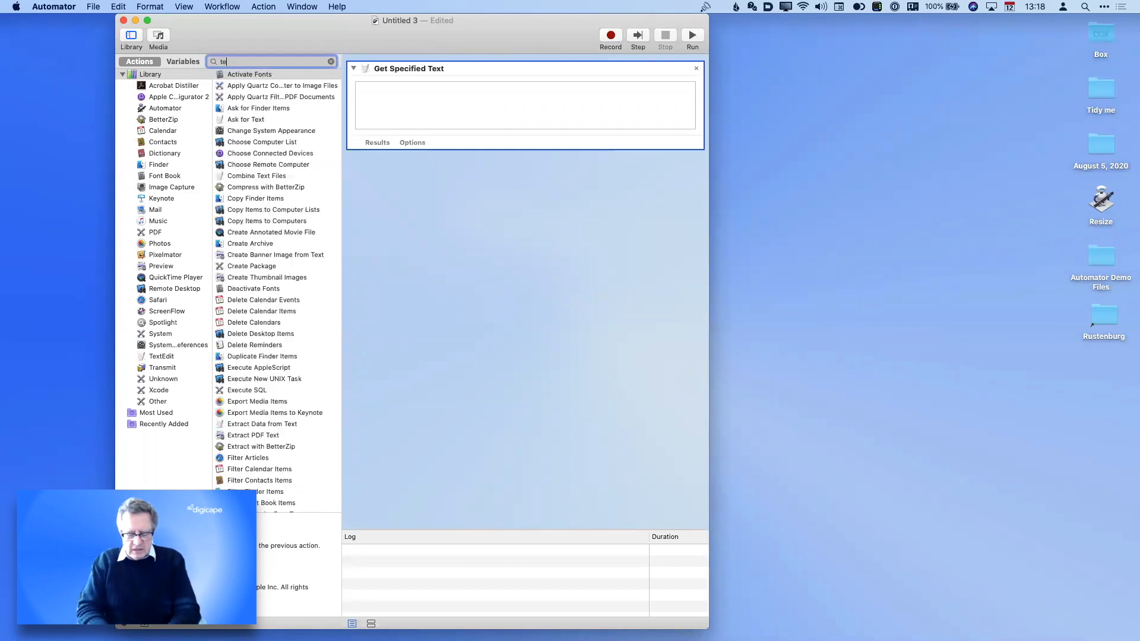
text(xt to au)
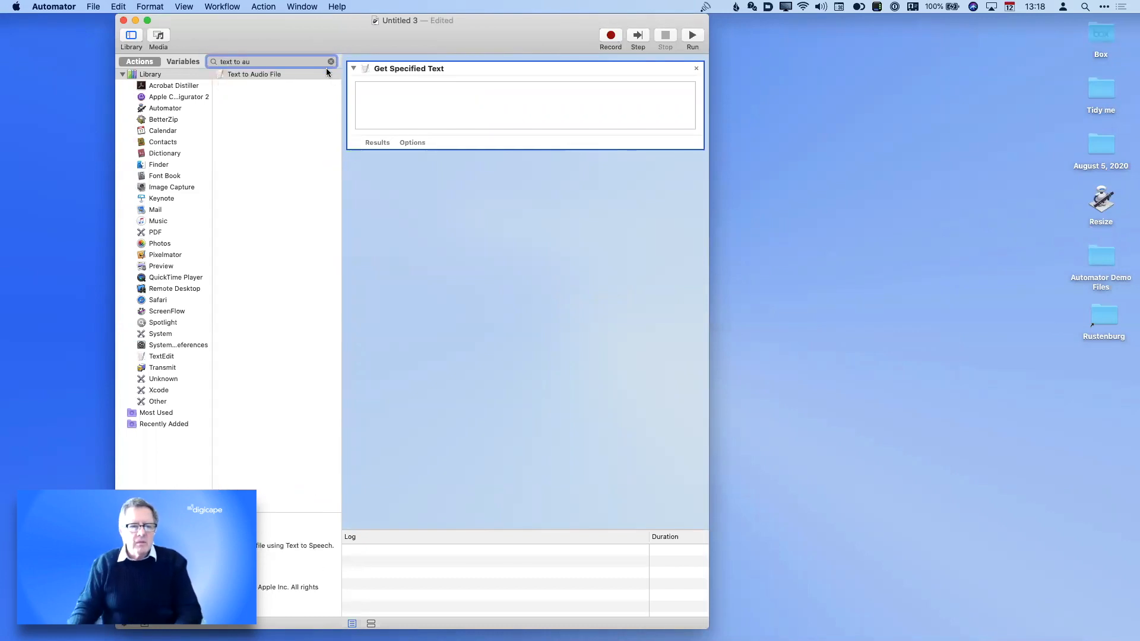
drag(290, 77, 521, 257)
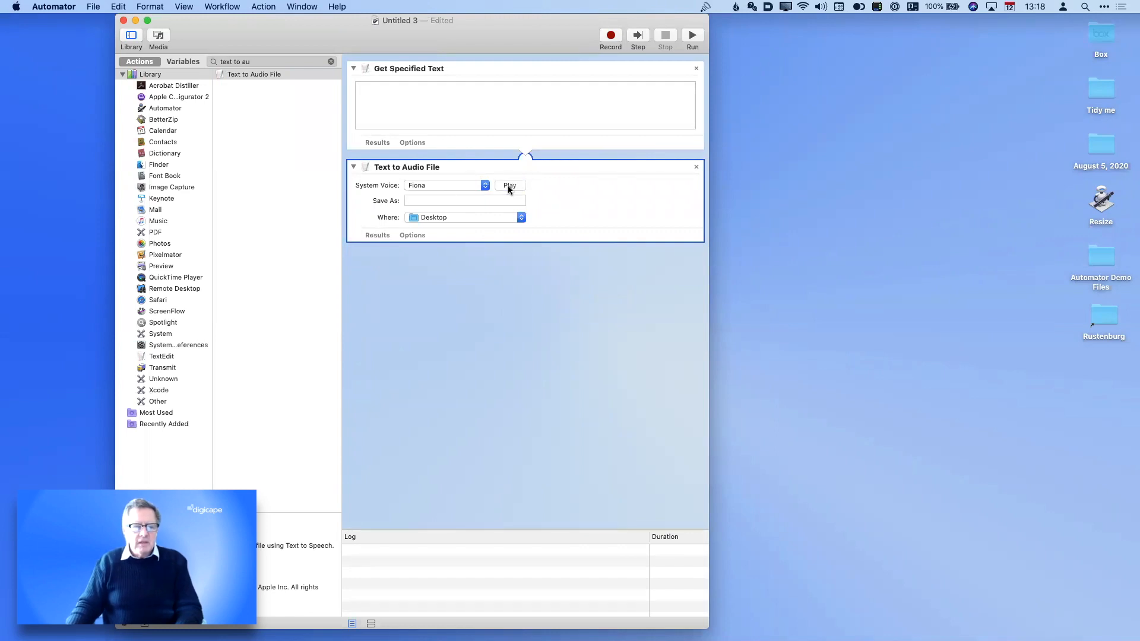
Play a sample of the Alex system voice and set the voice back to Fiona
click(468, 185)
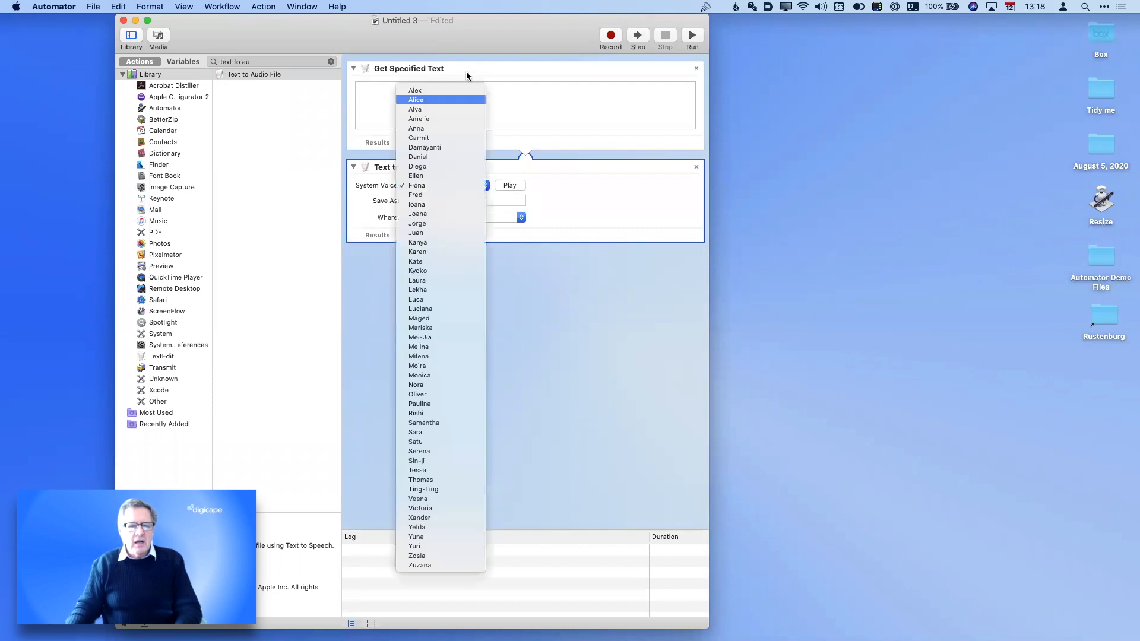
click(463, 90)
click(510, 187)
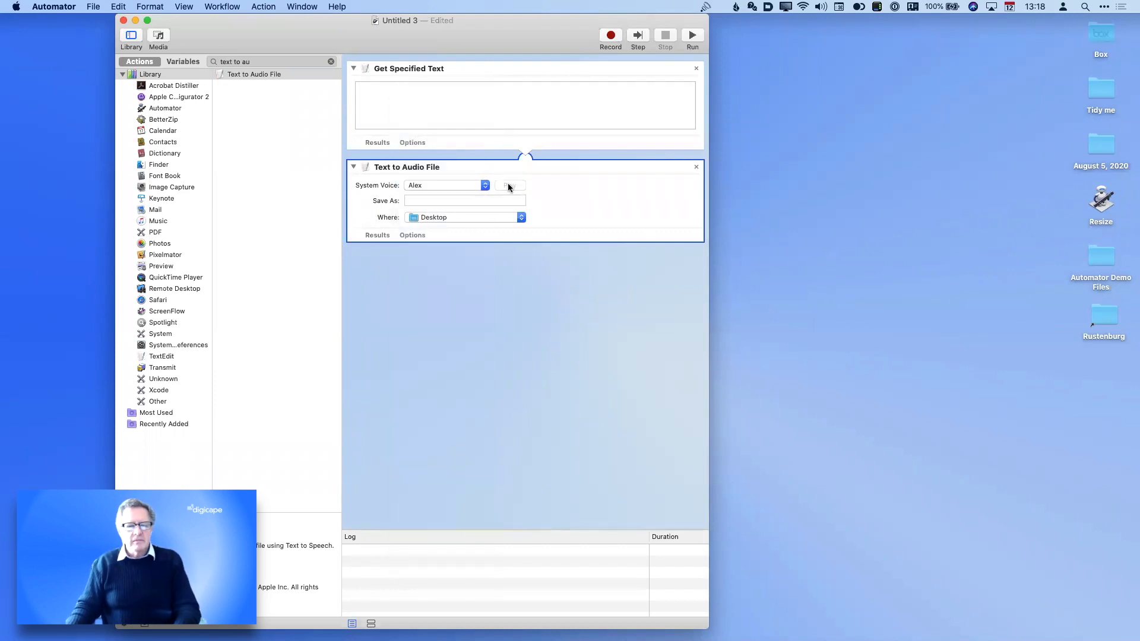
click(484, 187)
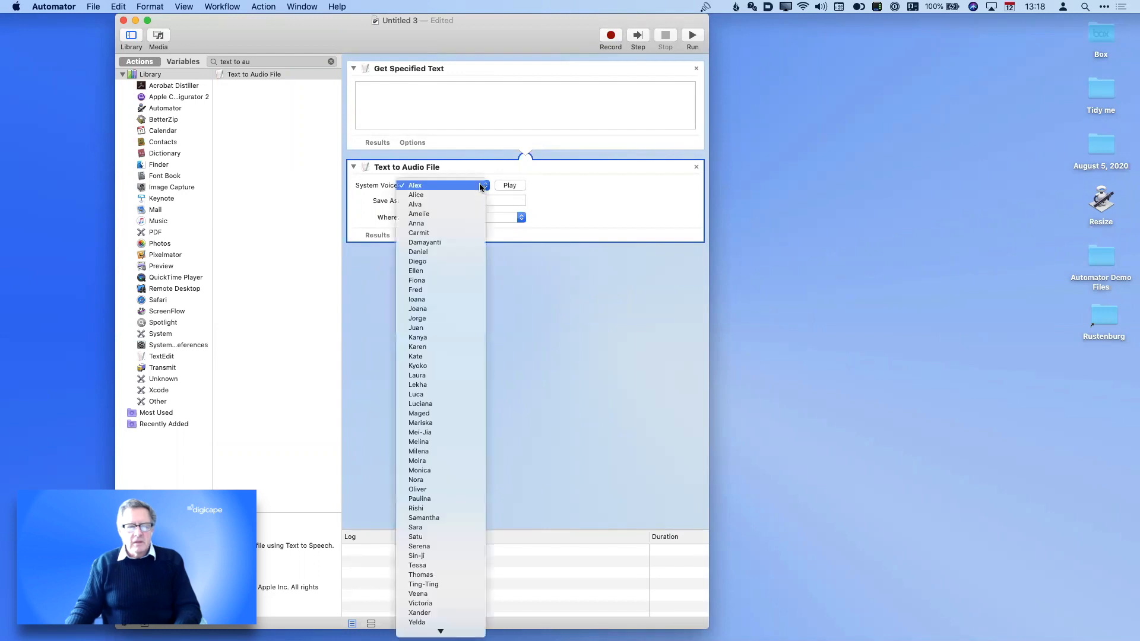
click(451, 284)
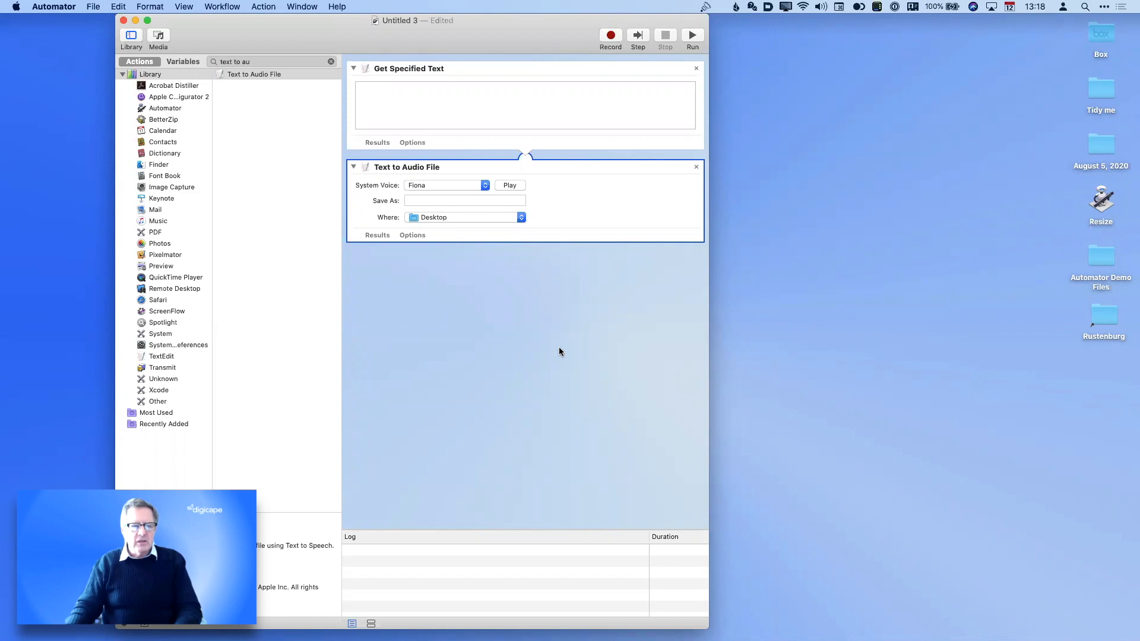
Set Text to Audio File to show when the workflow runs, then test-run the workflow and cancel the action's dialog
click(461, 201)
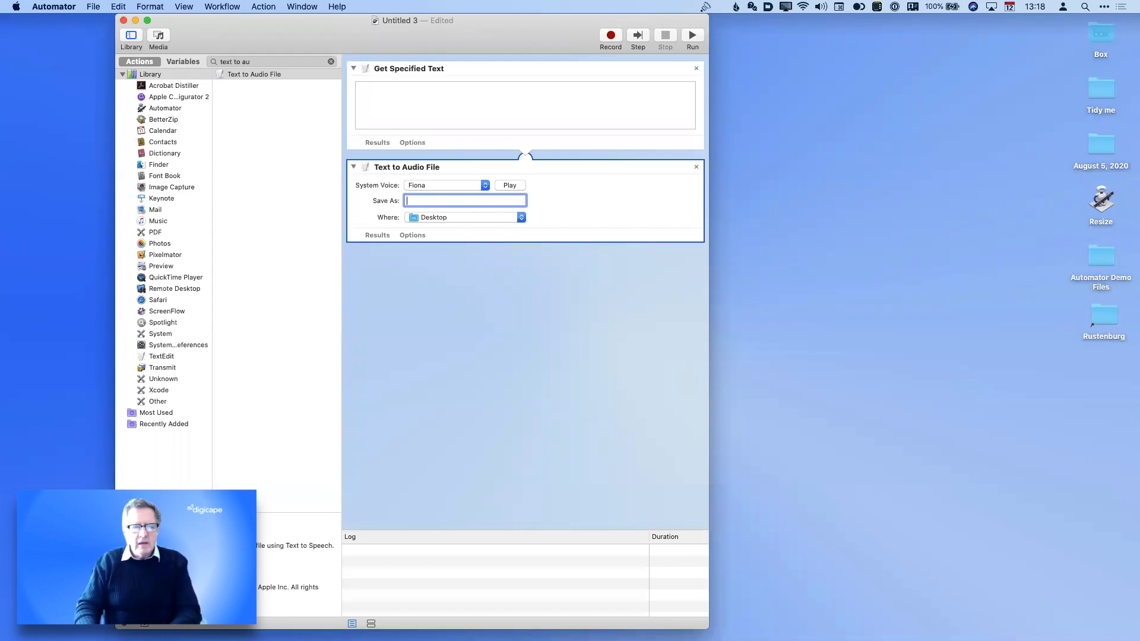
click(413, 235)
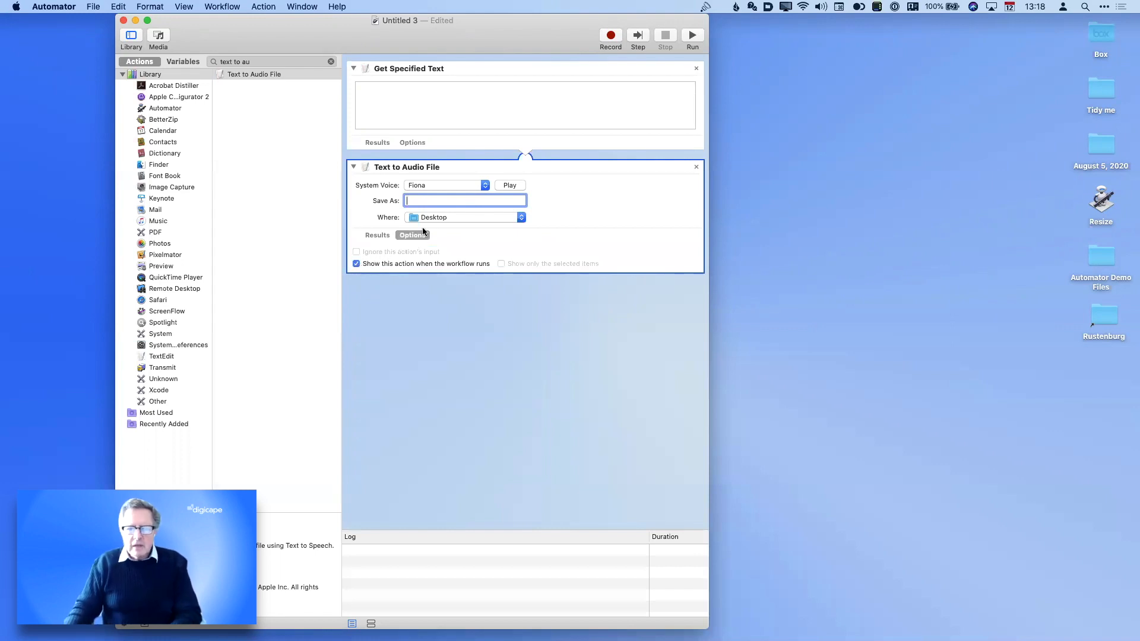
click(692, 40)
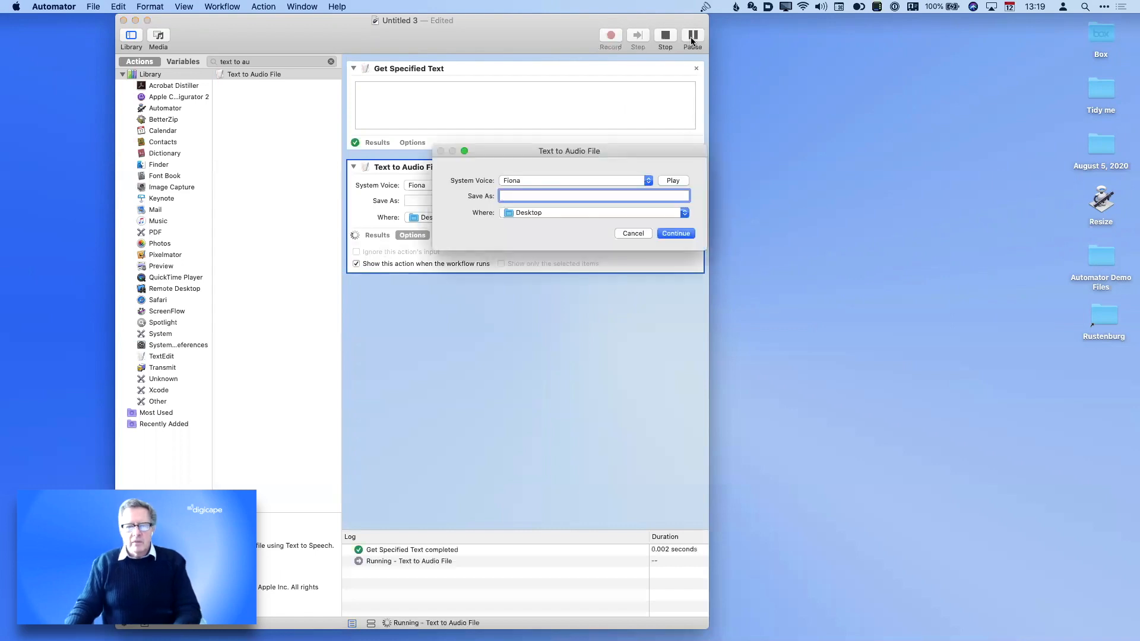
click(638, 231)
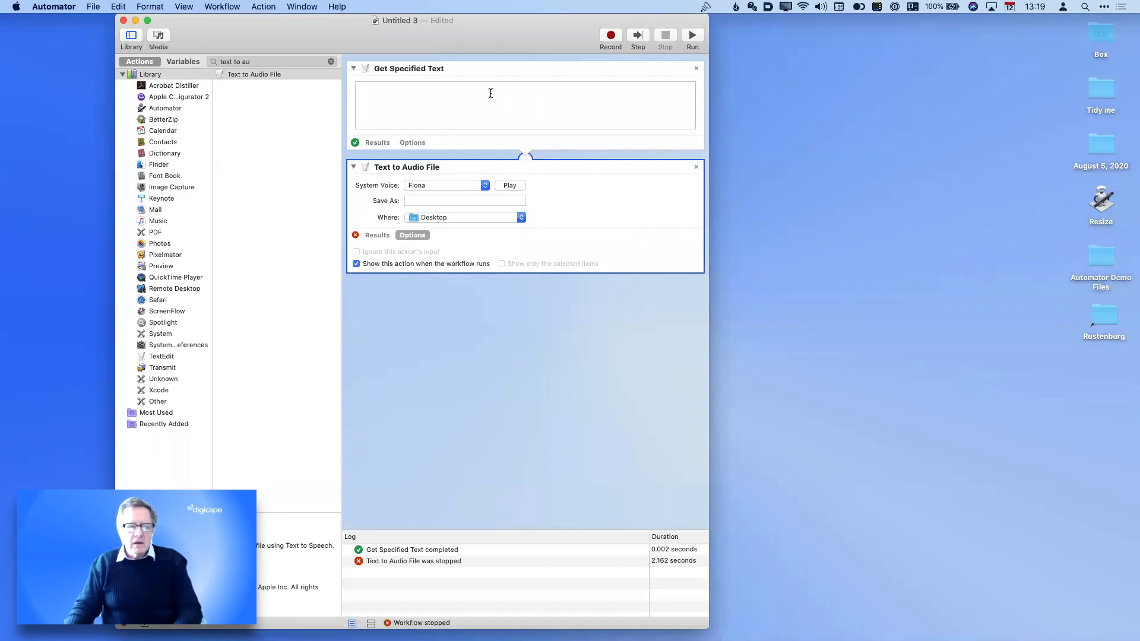
Switch to Safari, restore the CEO Secrets article window and show the article in Reader View
key(super+Tab)
key(super+Tab)
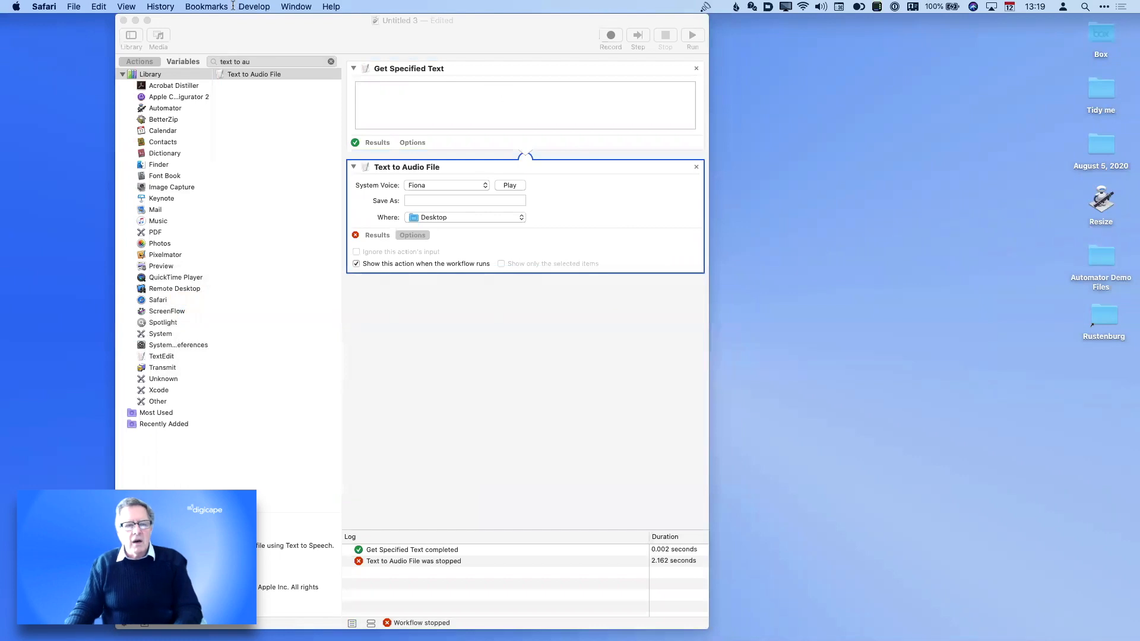
click(296, 7)
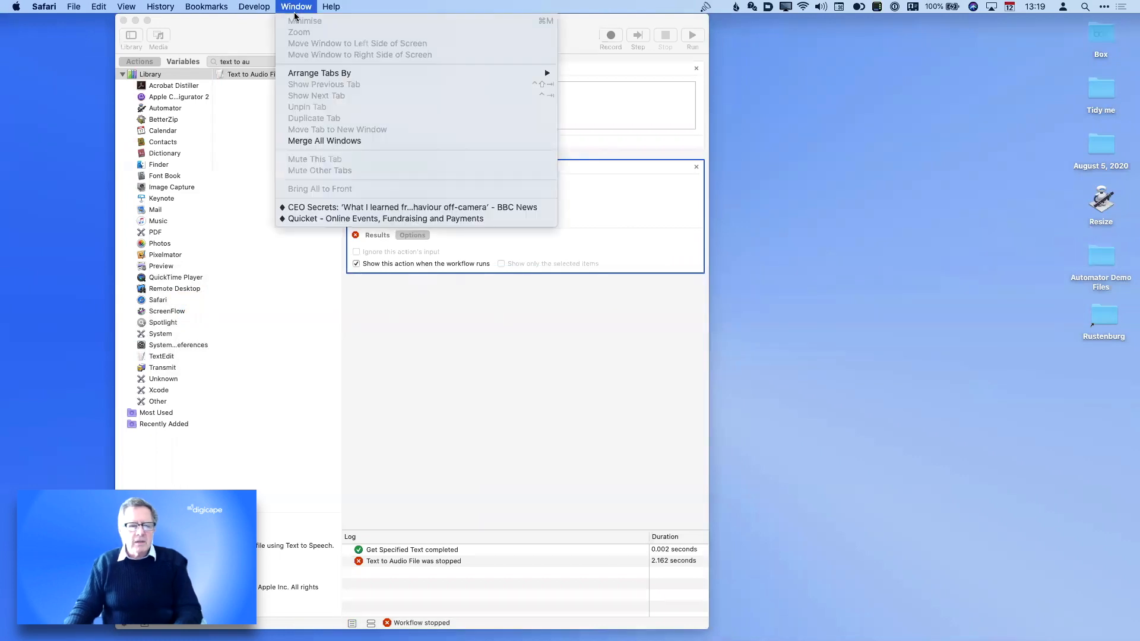
click(336, 208)
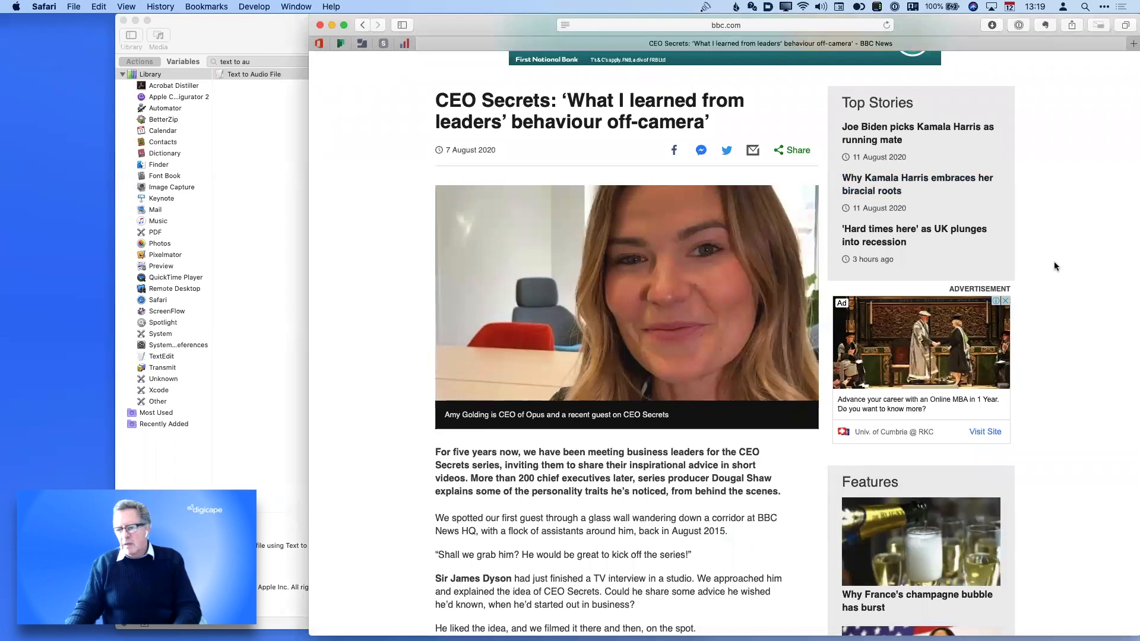
click(566, 25)
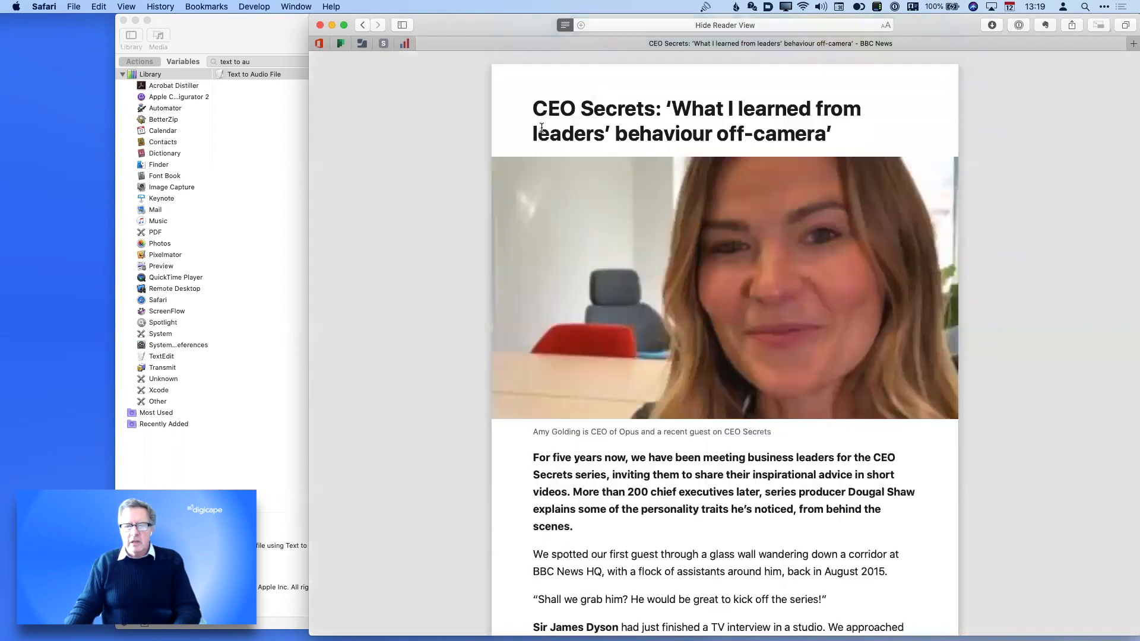
Copy the entire article and paste it into the Get Specified Text action in Automator
key(super+a)
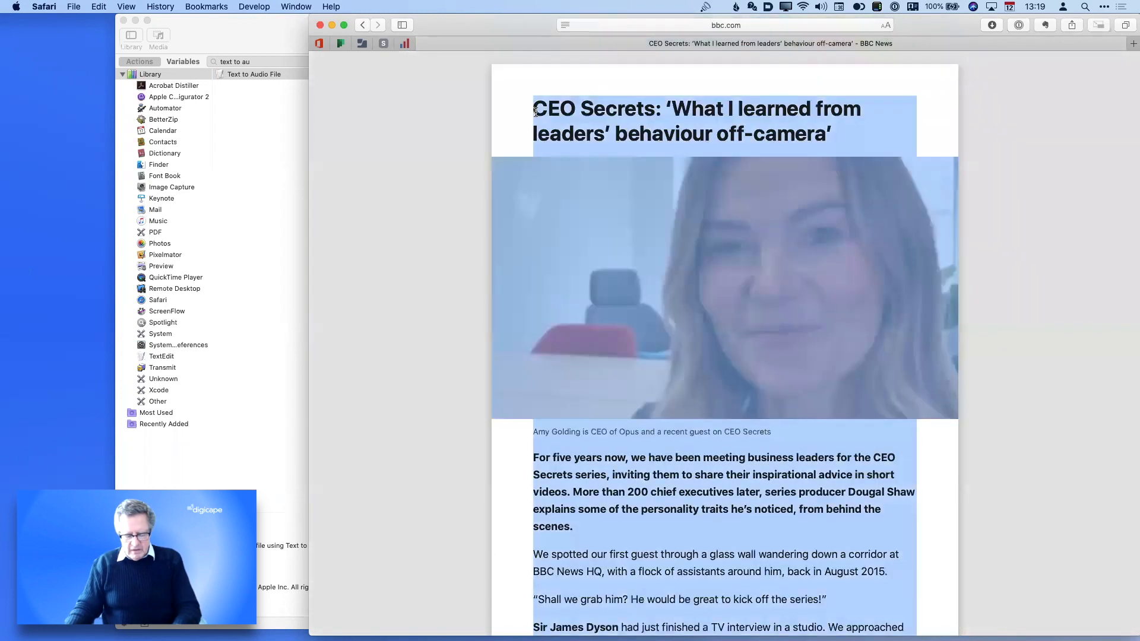
click(275, 43)
click(413, 99)
key(super+v)
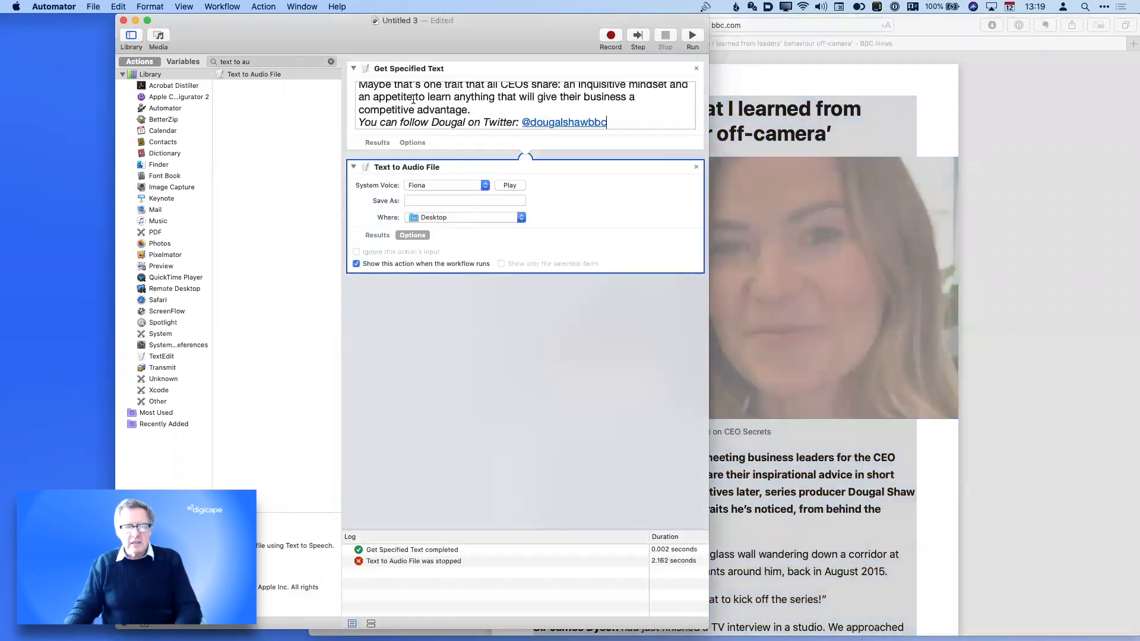
Run the workflow and save the audio file as CEO secrets on the Desktop with the Fiona voice
click(692, 37)
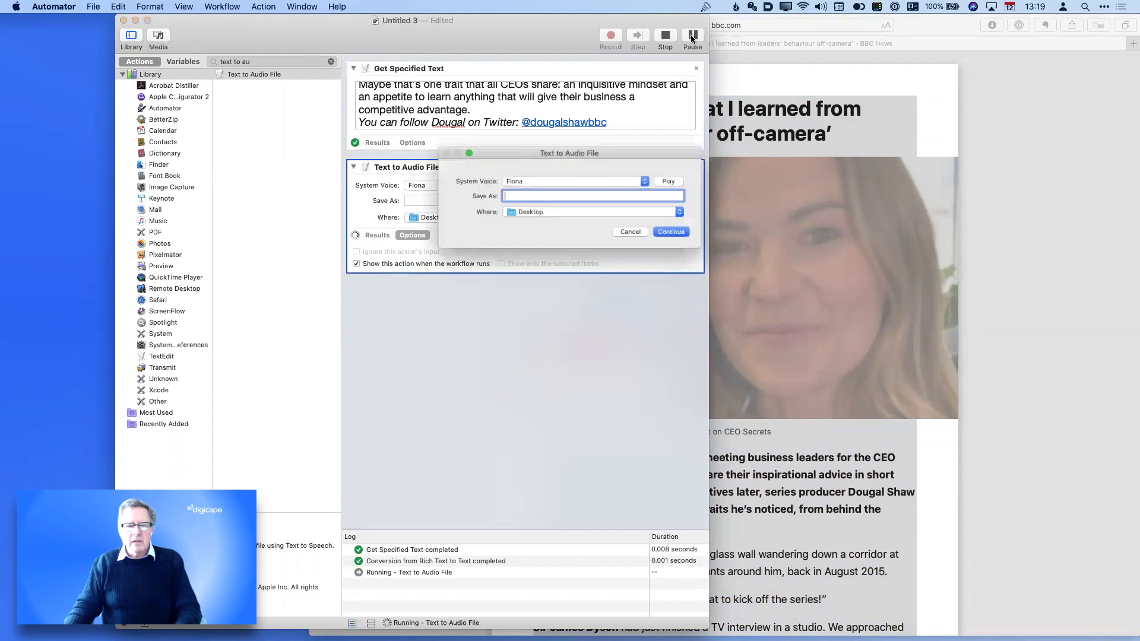
drag(525, 149, 465, 303)
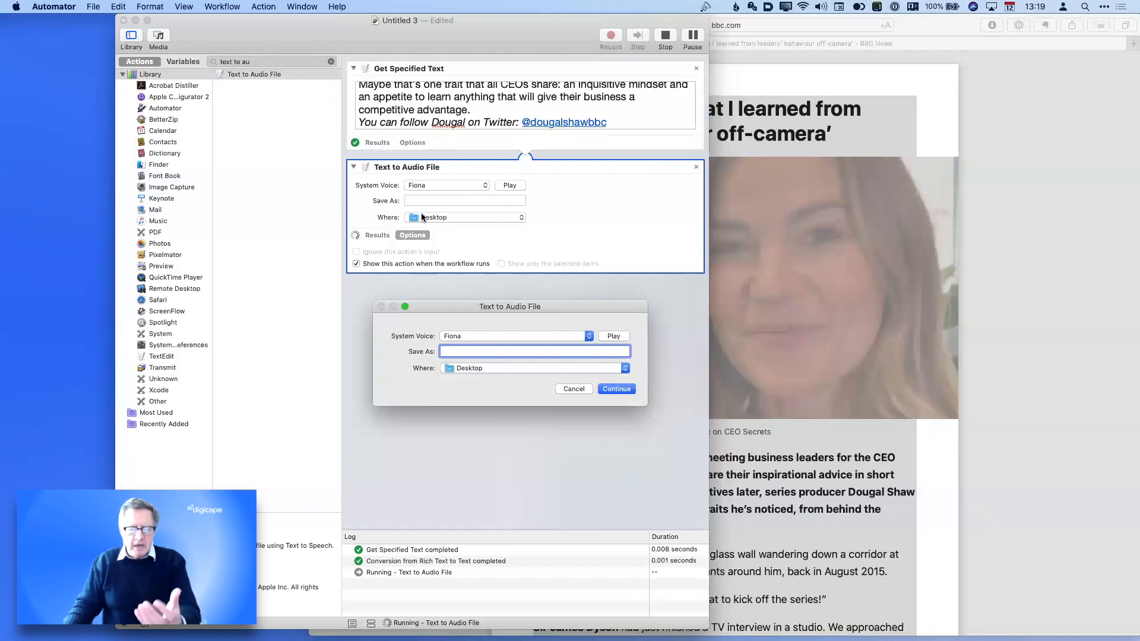
text(CEO secr)
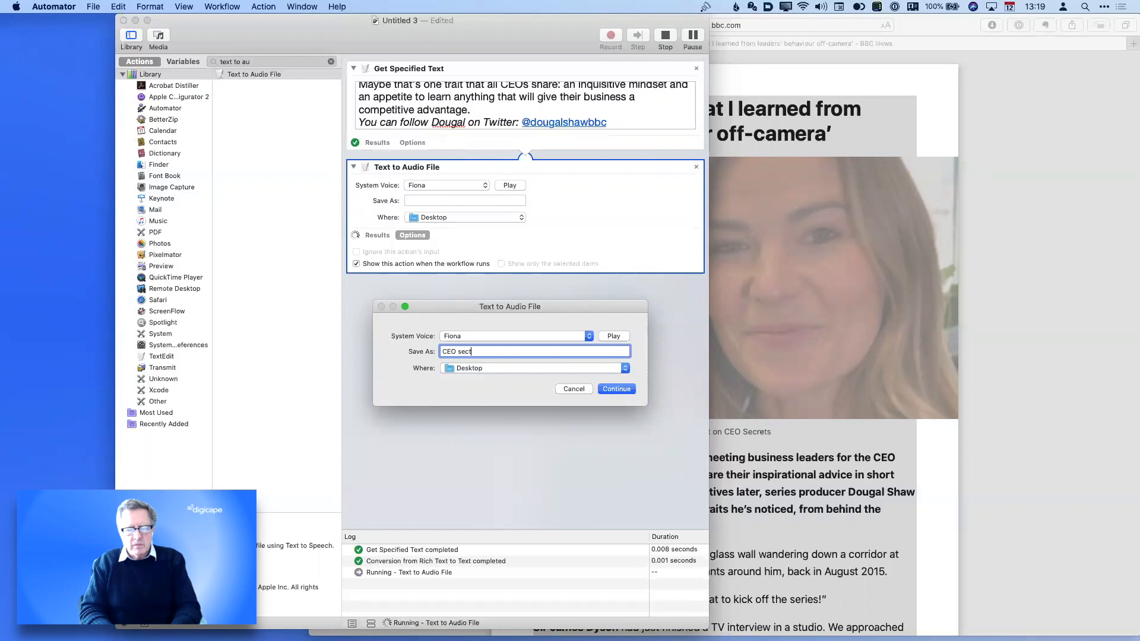
text(ets)
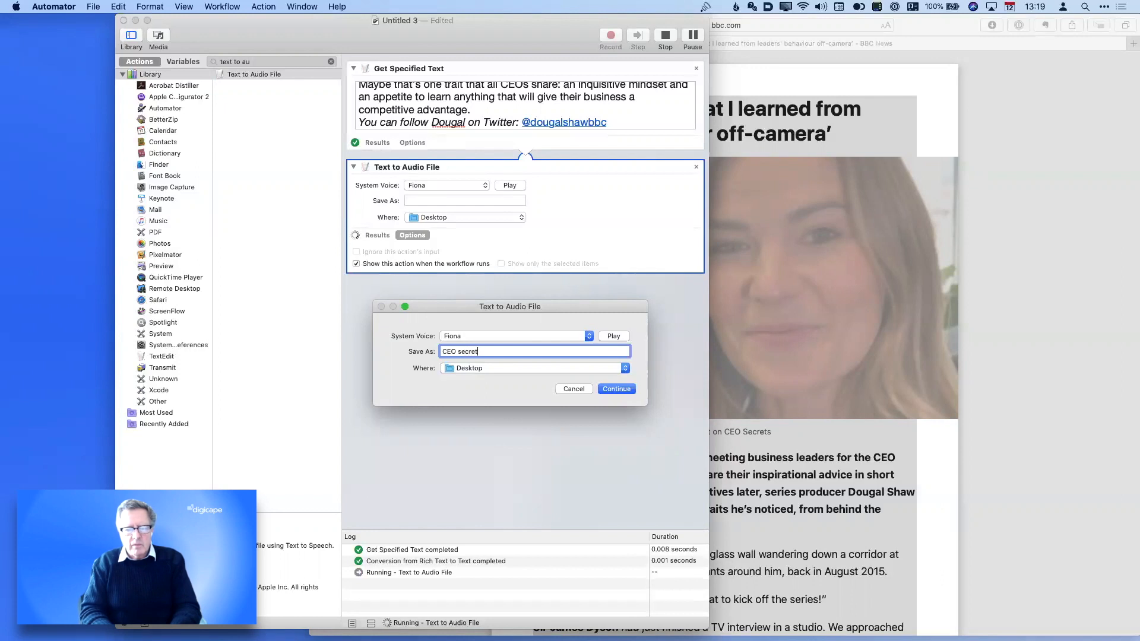
click(615, 389)
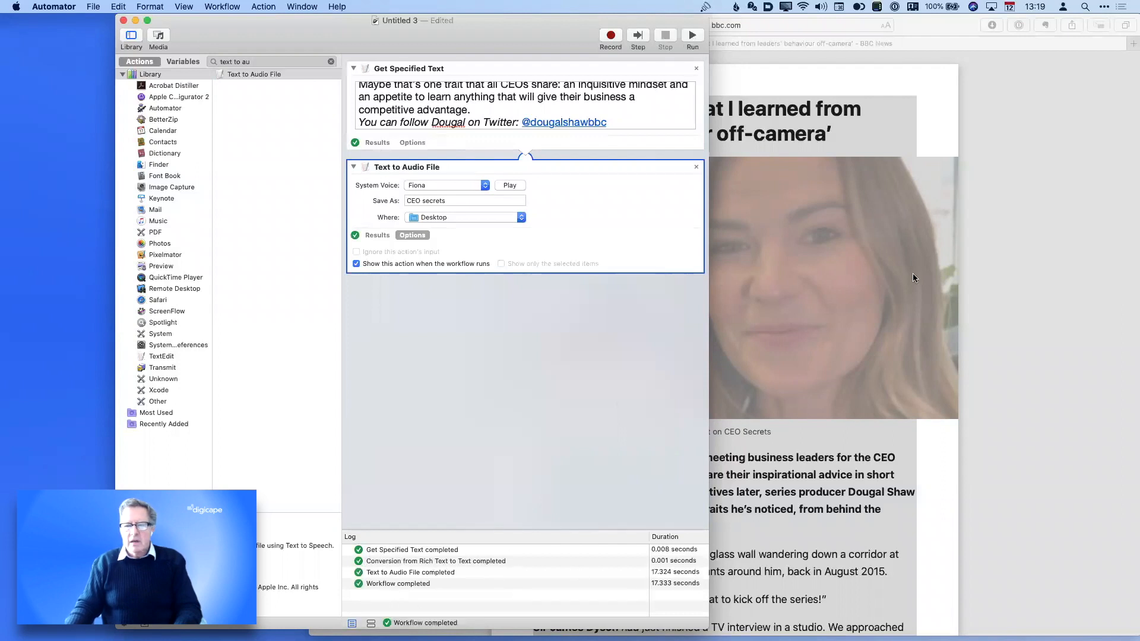
Minimise the Safari article window, preview CEO secrets.aiff on the desktop and move the file to the Bin
click(989, 266)
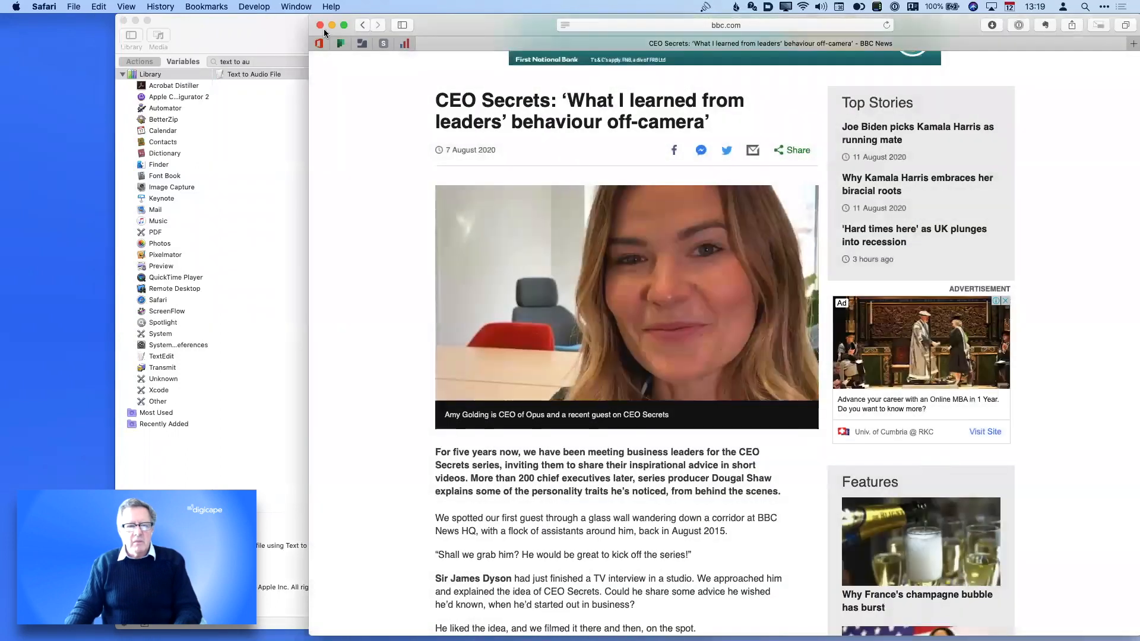
click(331, 25)
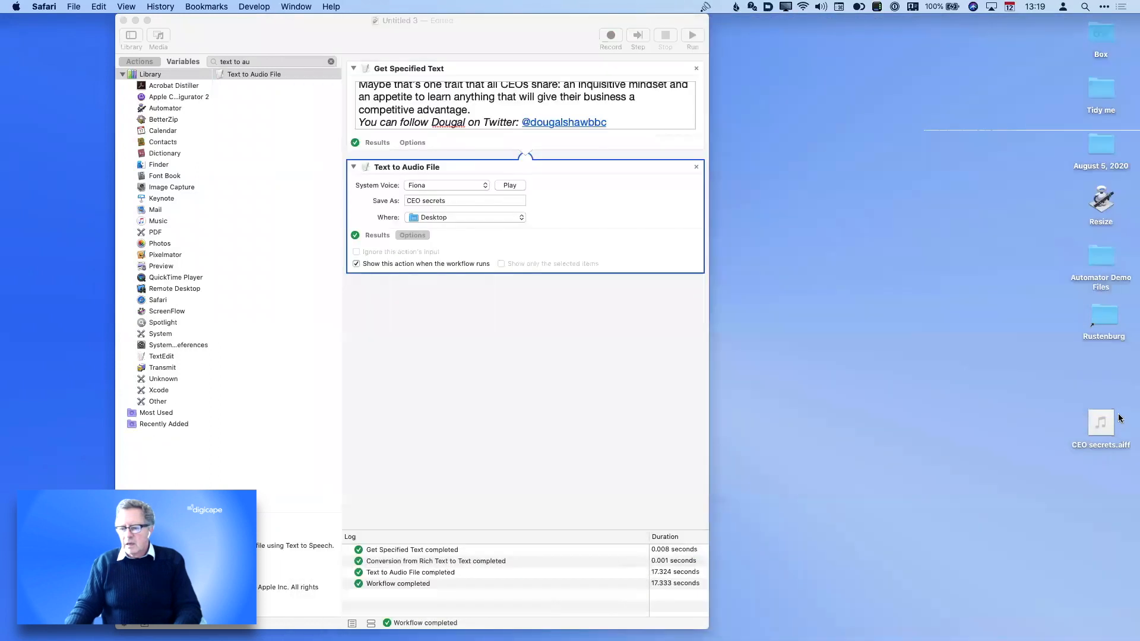
click(1111, 418)
key(space)
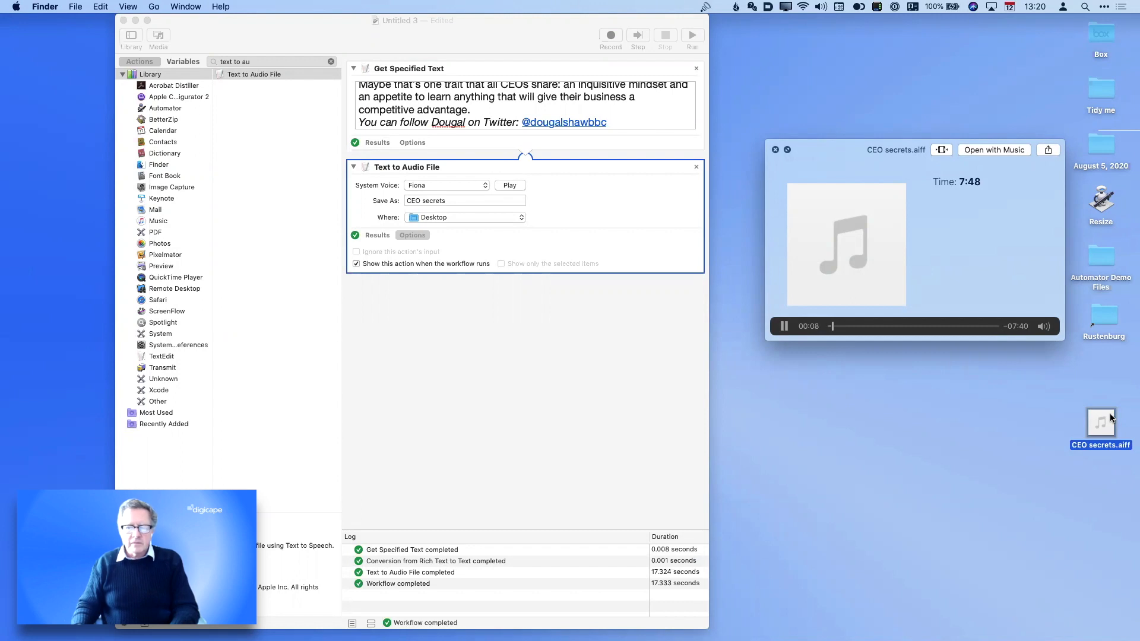
key(space)
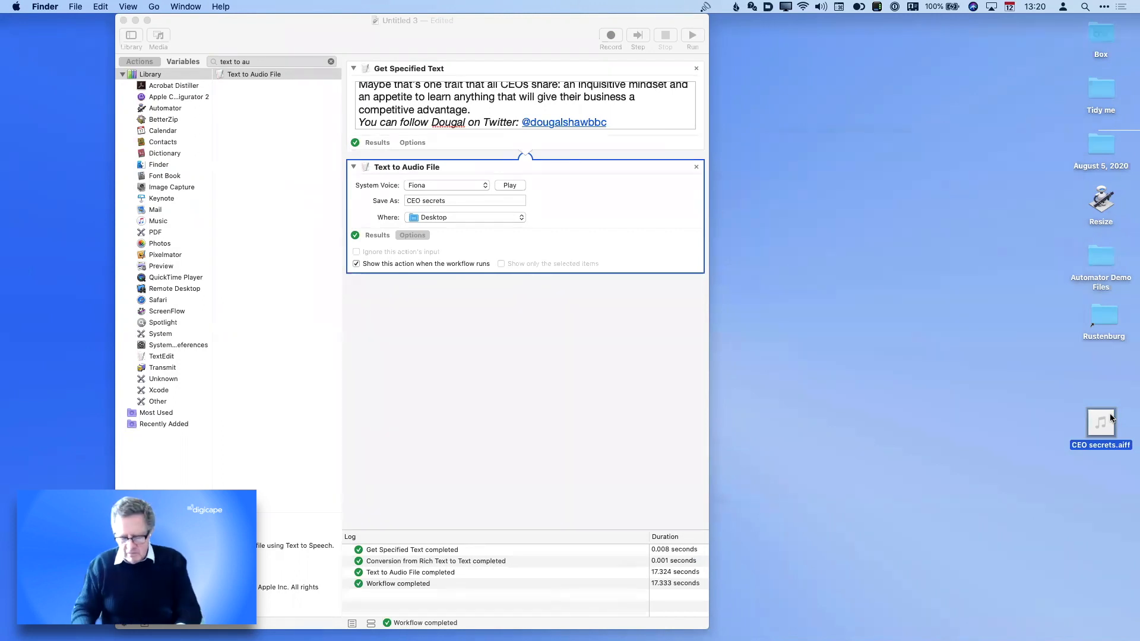
key(super+BackSpace)
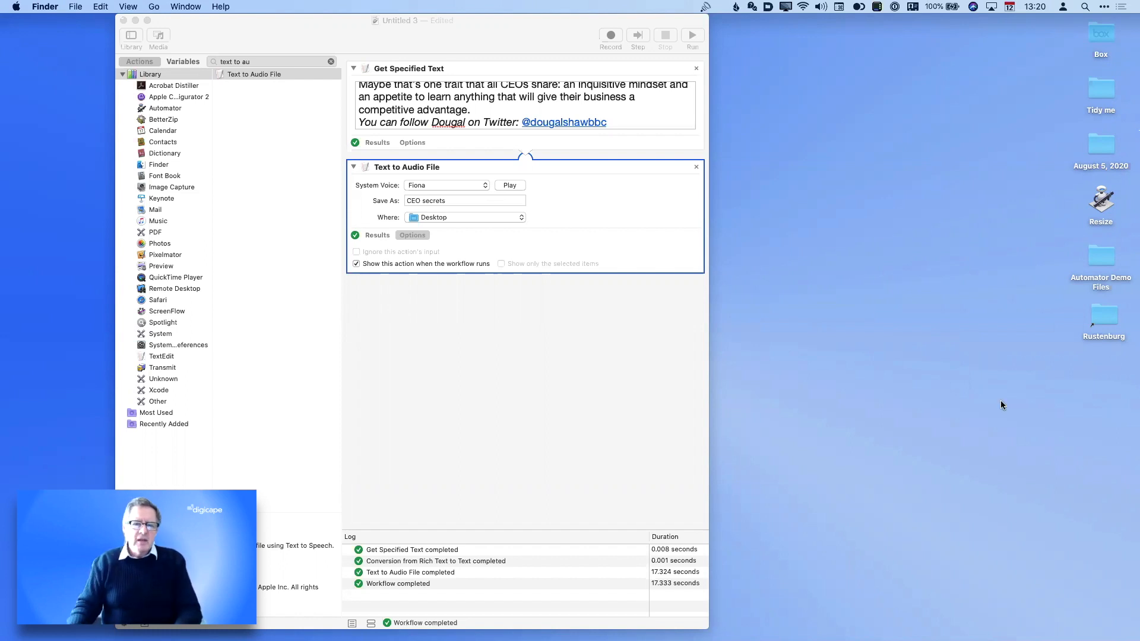
Replace the Get Specified Text action in the Automator workflow with Get Contents of Clipboard, placed above Text to Audio File
click(615, 348)
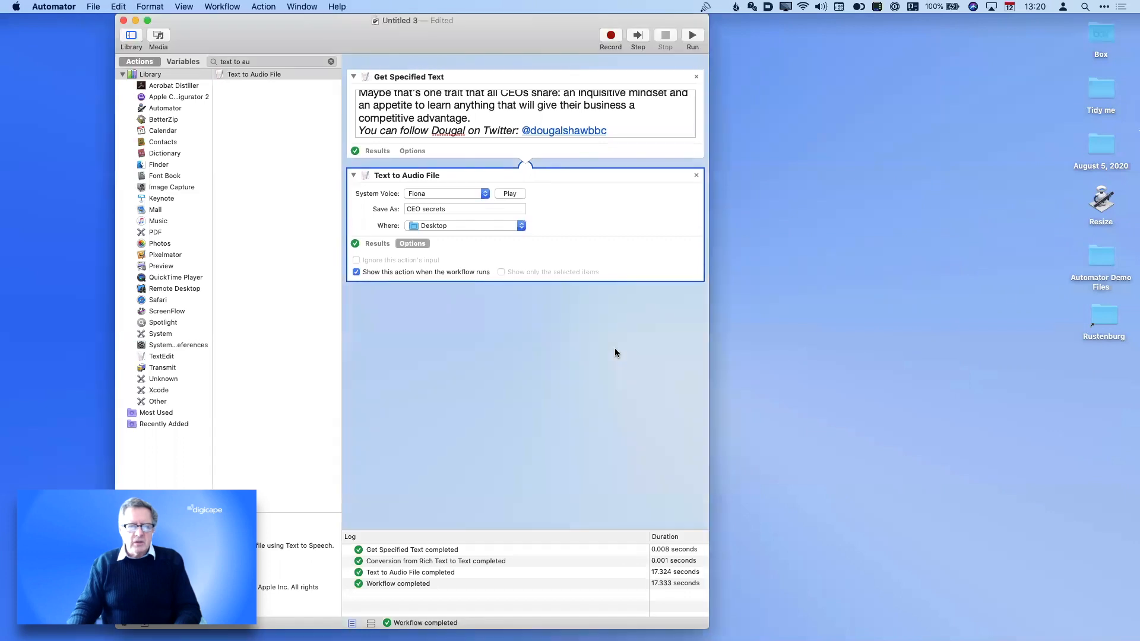
click(582, 143)
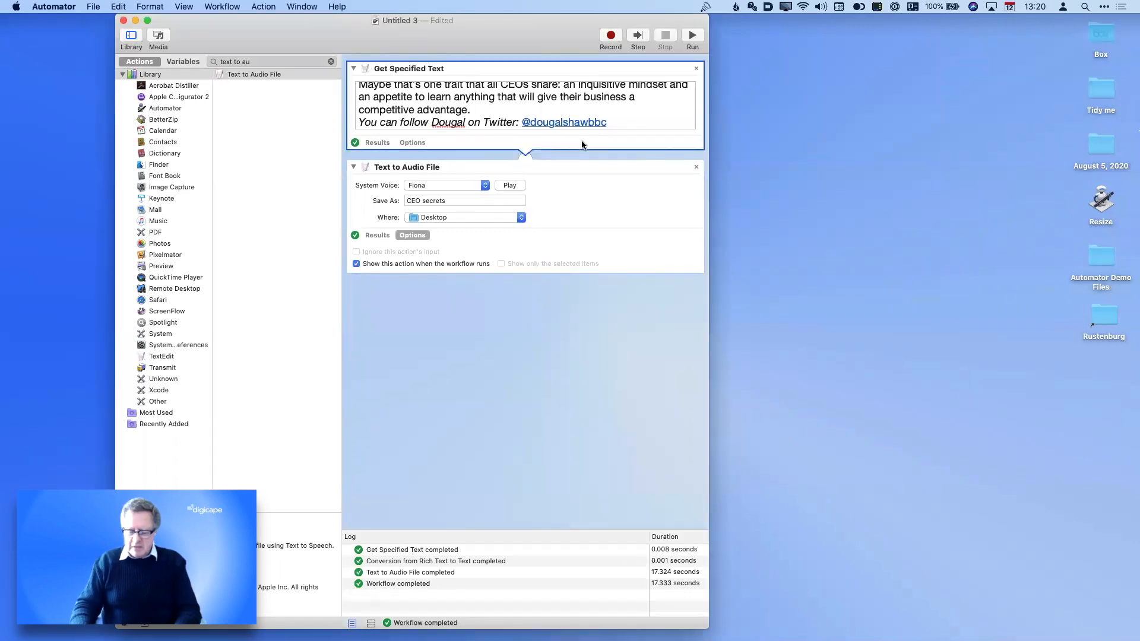
click(696, 69)
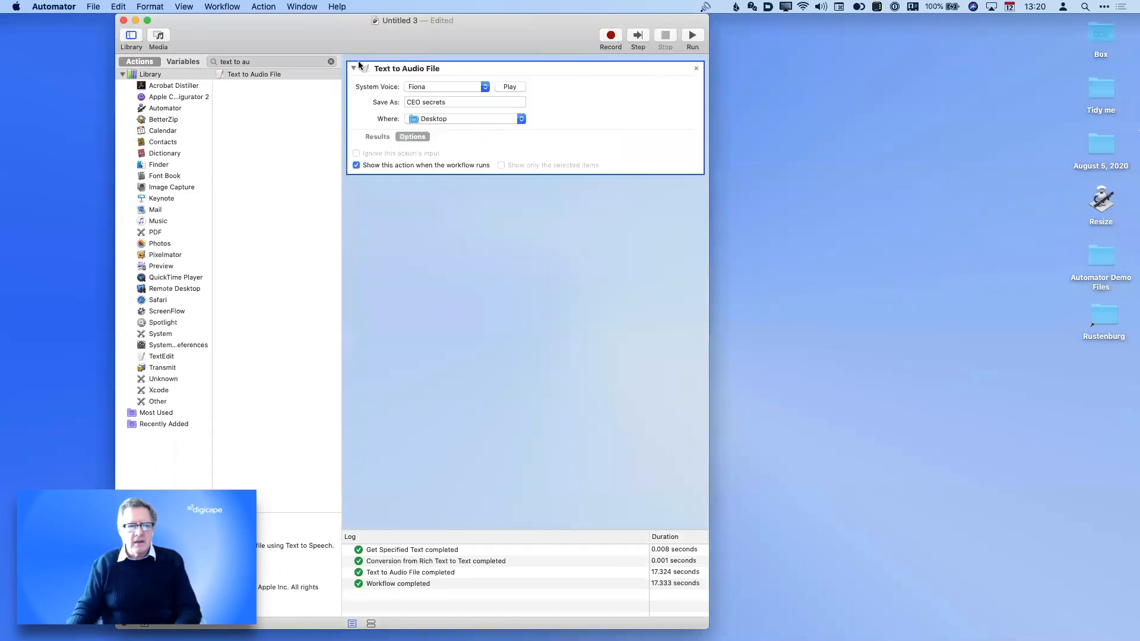
click(331, 61)
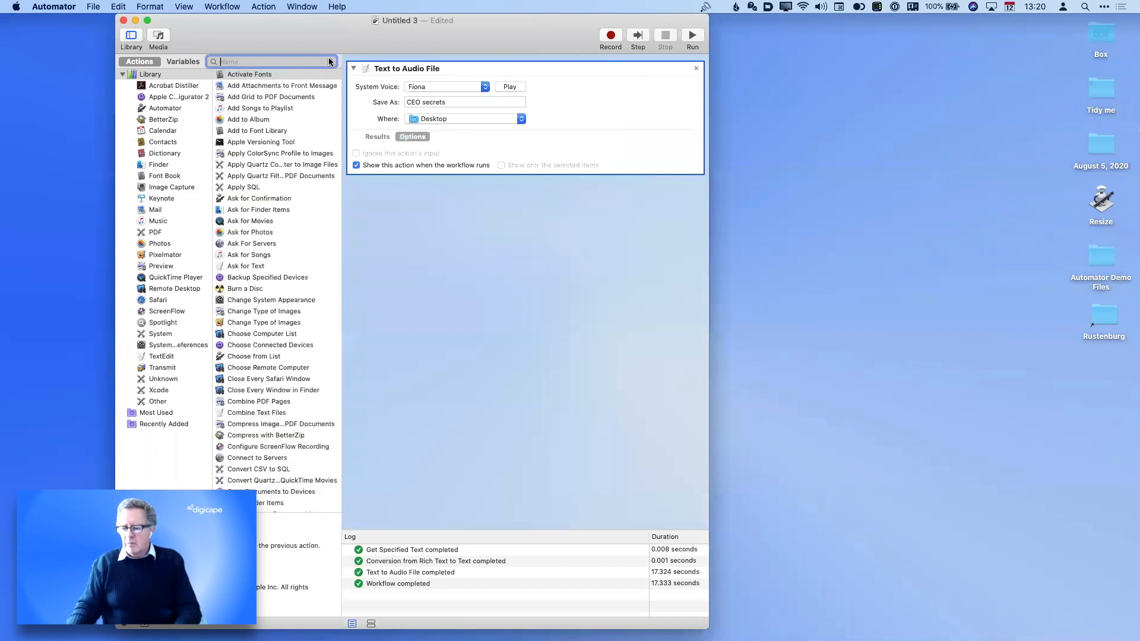
text(clipb)
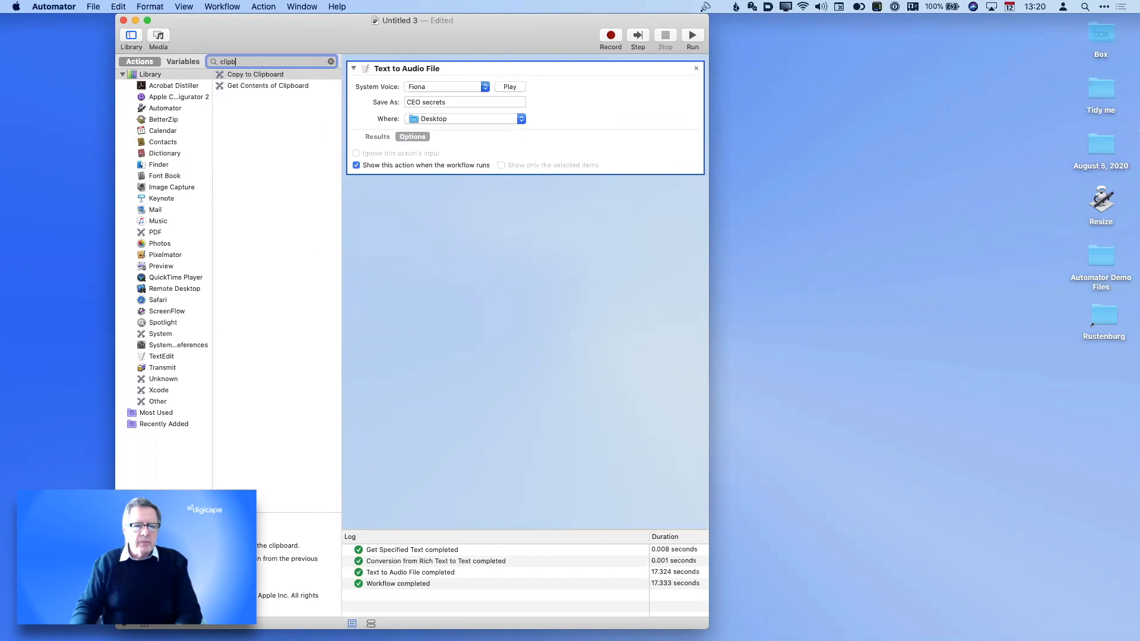
drag(263, 87, 397, 61)
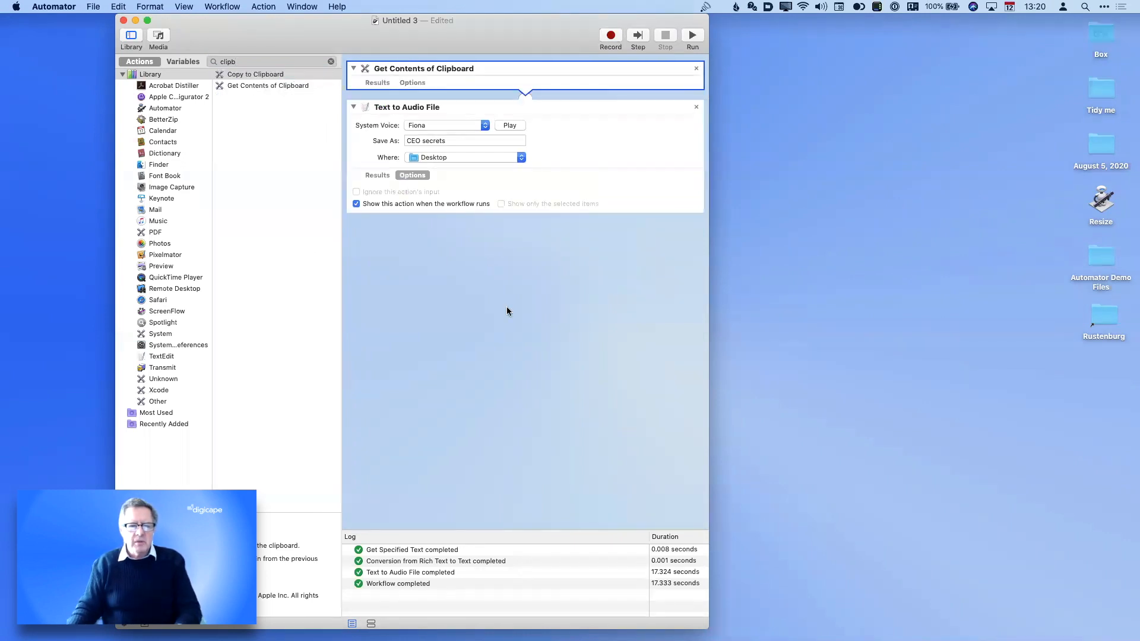
Switch to Safari, restore the minimised CEO Secrets article window and show it in Reader View
key(super+Tab)
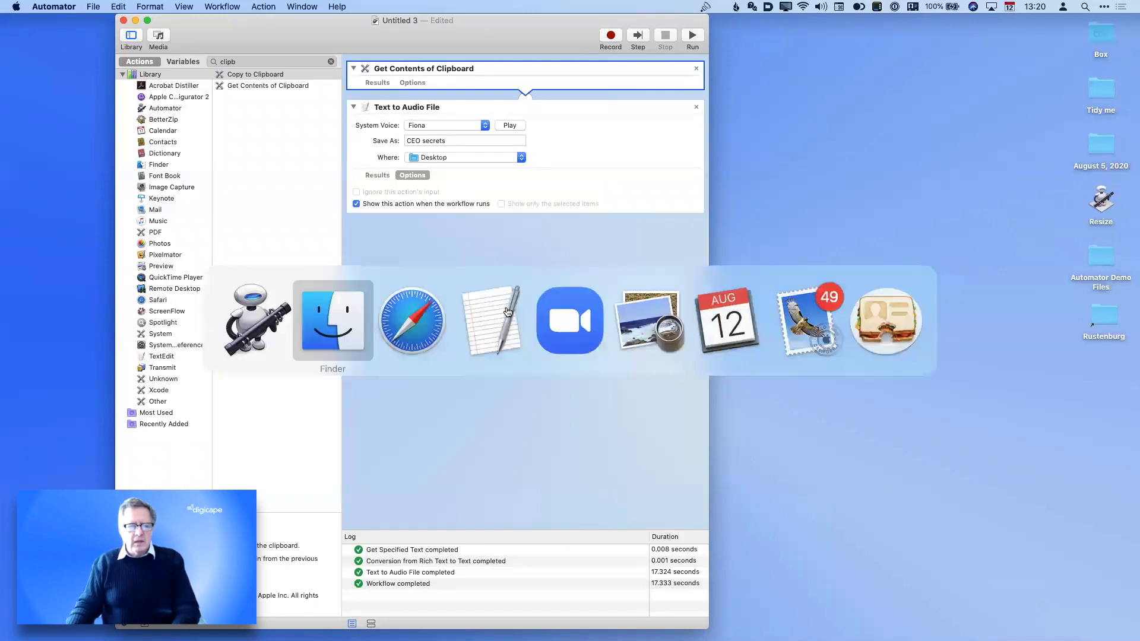
key(super+Tab)
mouse_move(1133, 622)
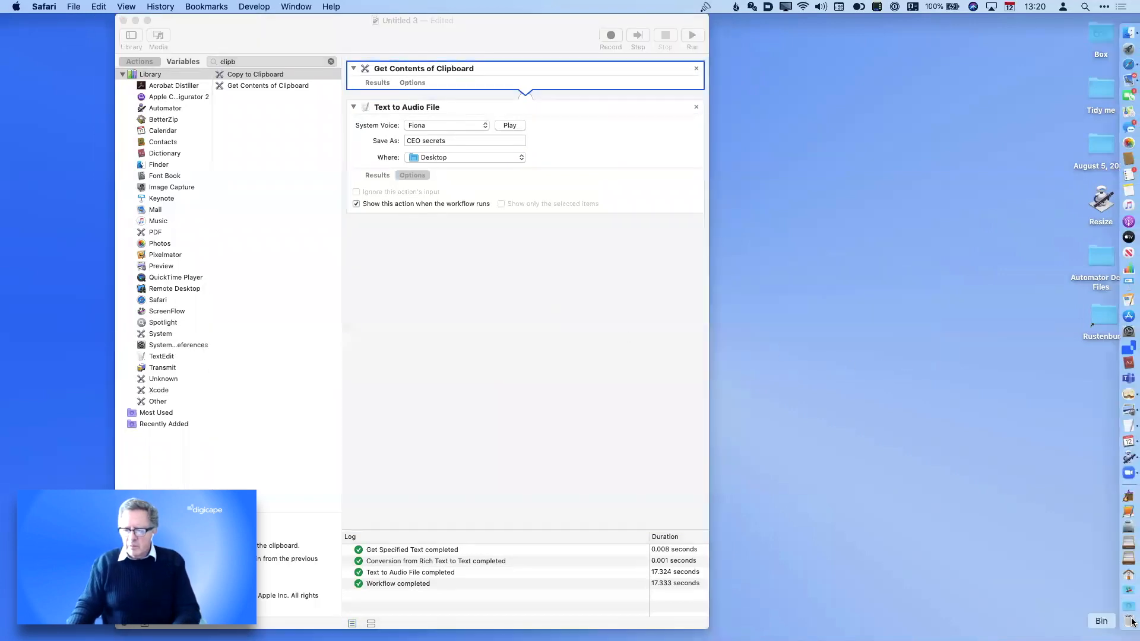
key(super+Tab)
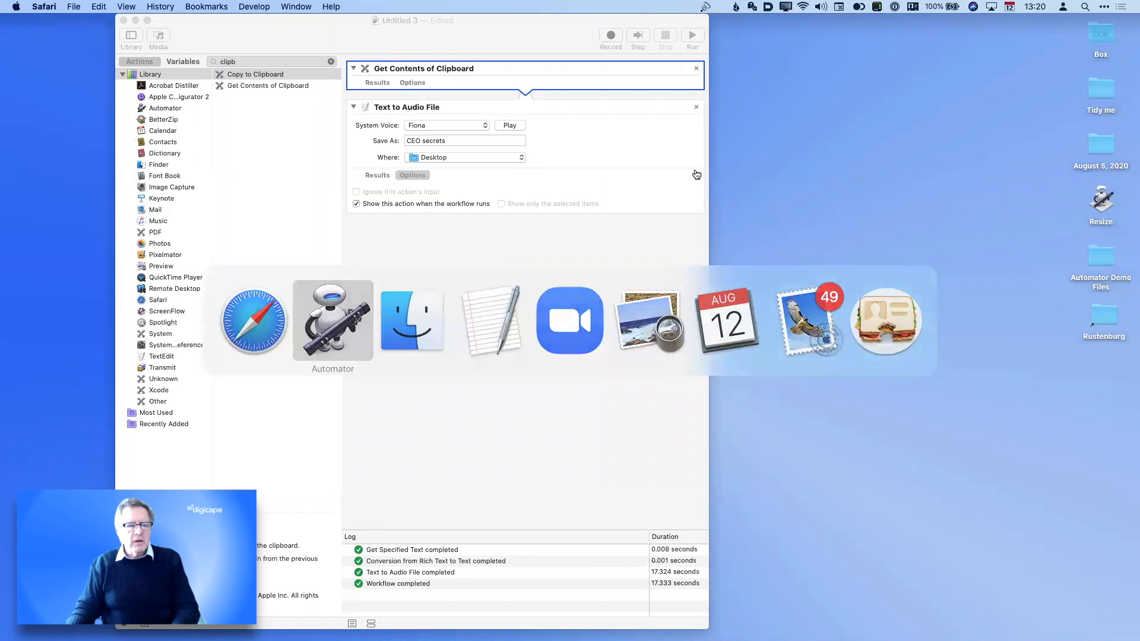
click(292, 7)
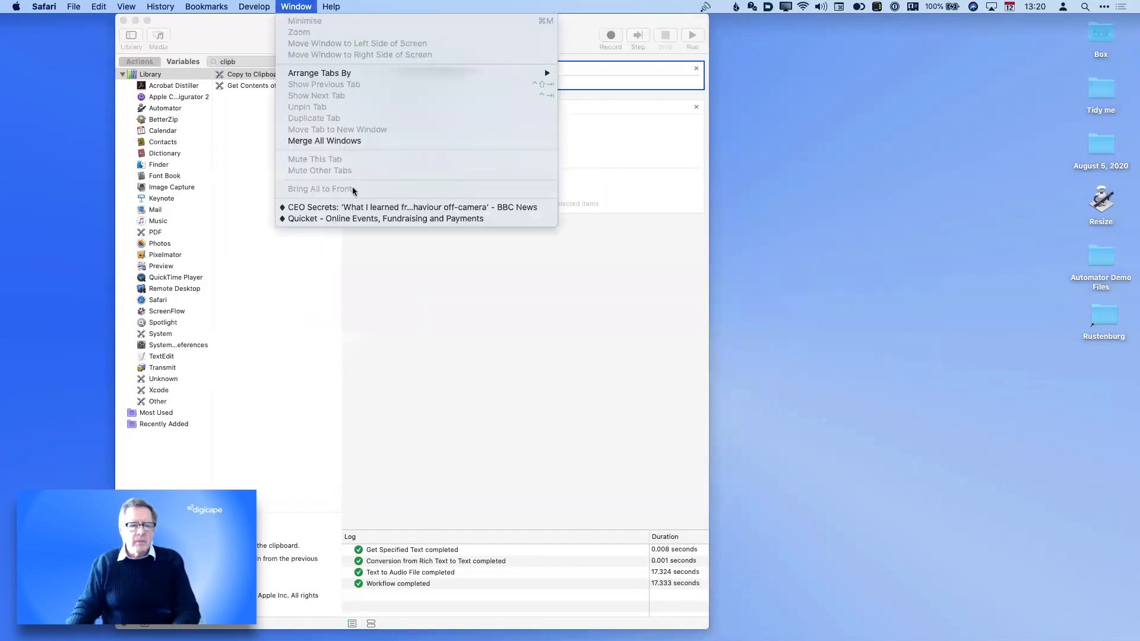
click(352, 206)
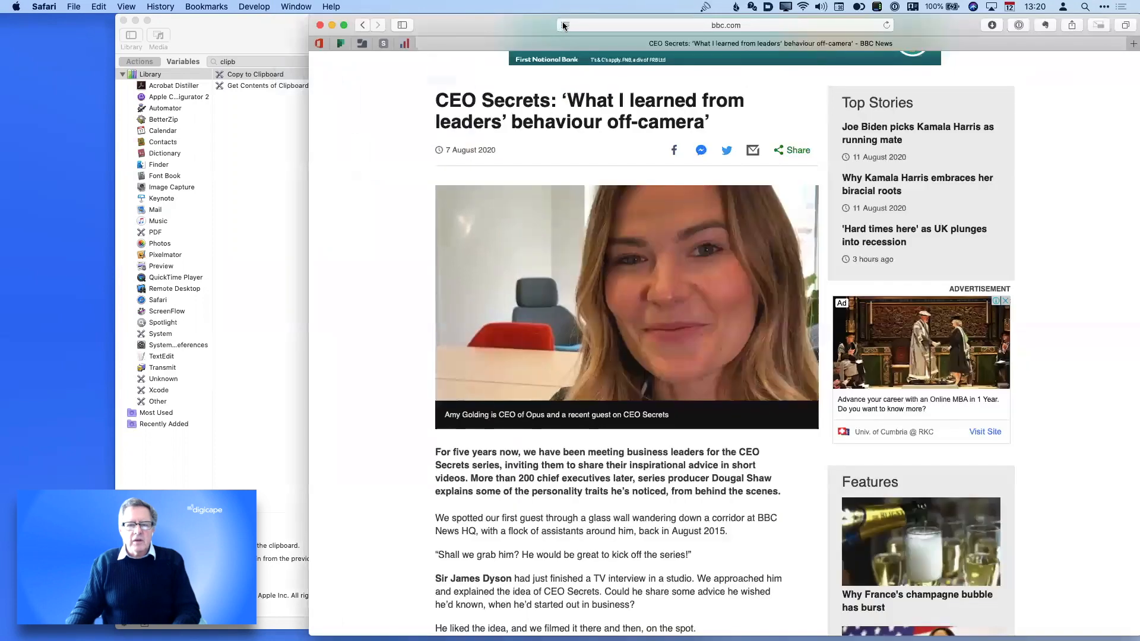
click(565, 25)
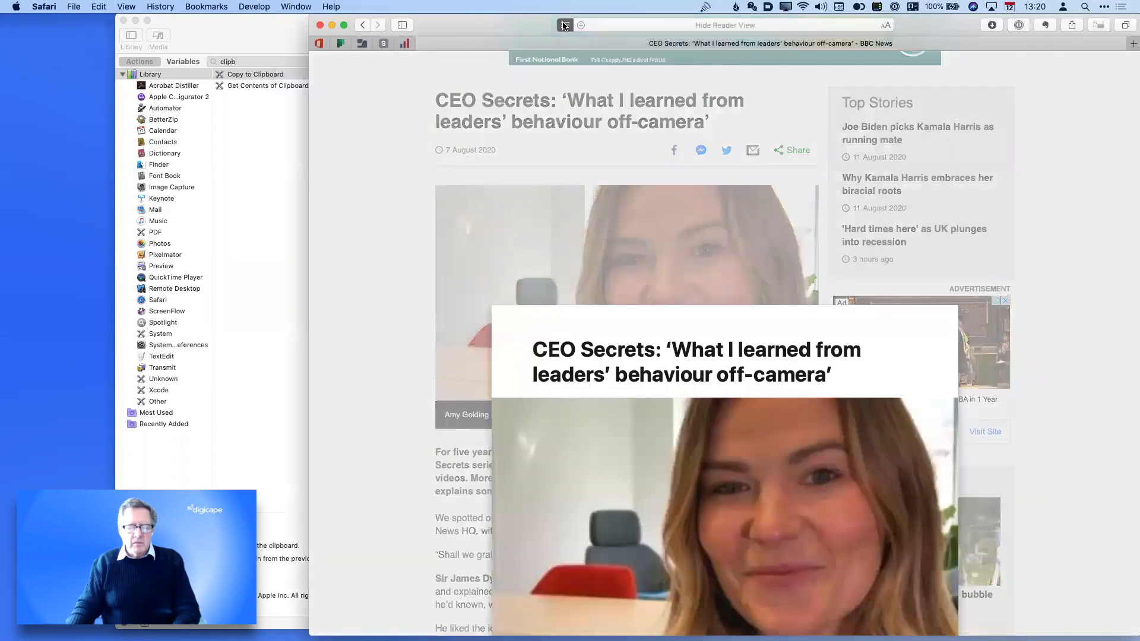
Copy the entire CEO Secrets article to the clipboard and minimise the Safari window
key(super+a)
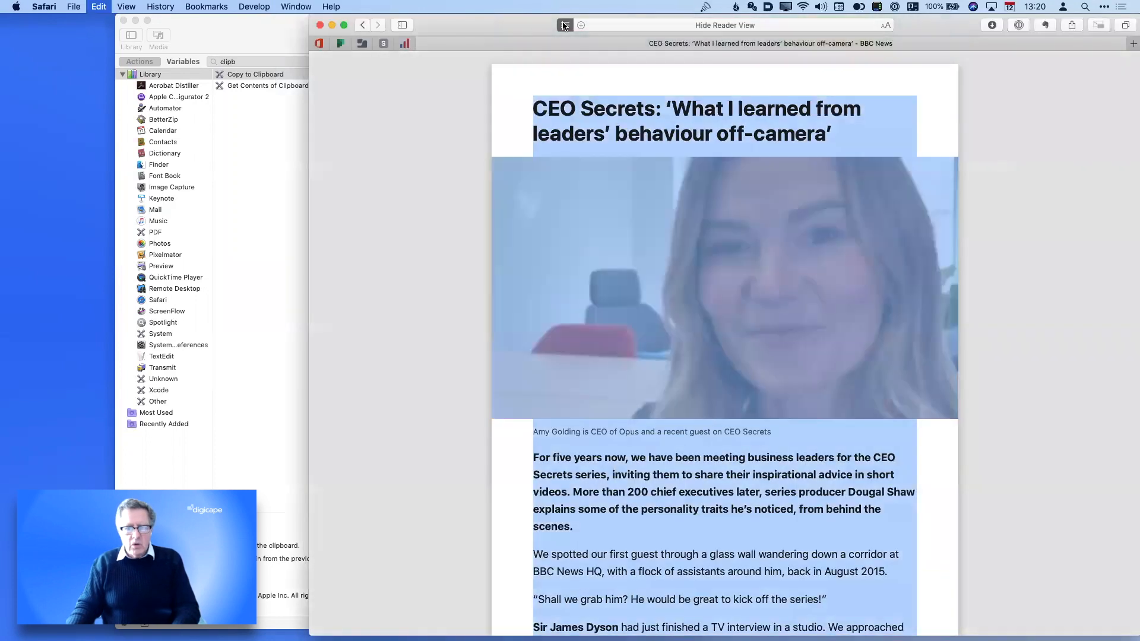
click(99, 6)
click(107, 62)
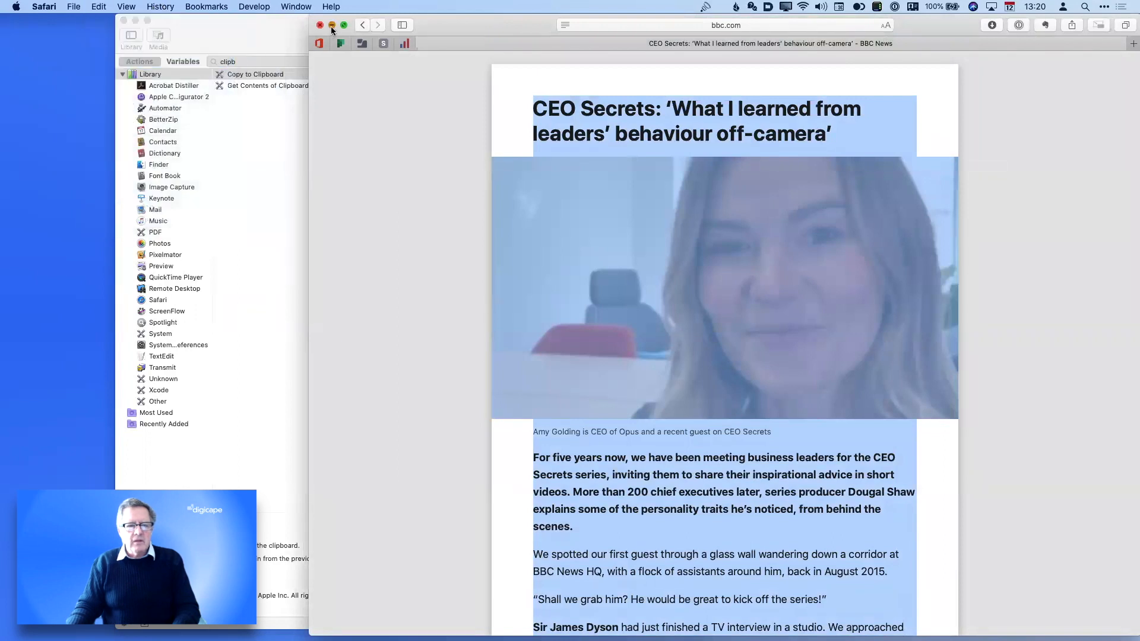
click(331, 26)
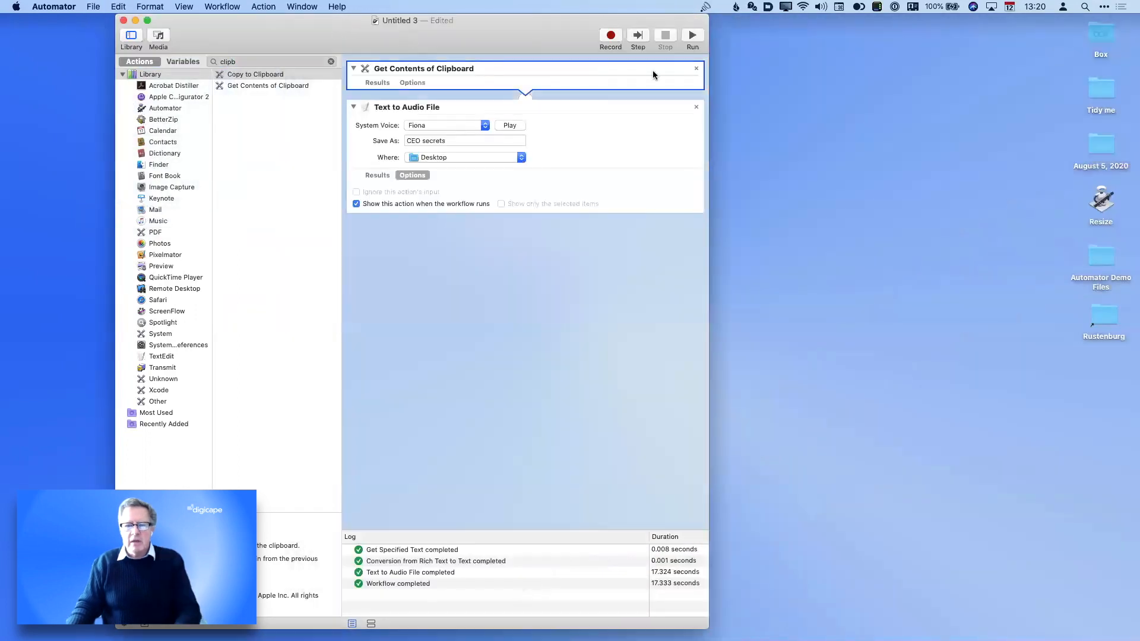
Run the clipboard-based workflow in Automator and save the audio file as CEO secrets2 on the Desktop
click(698, 36)
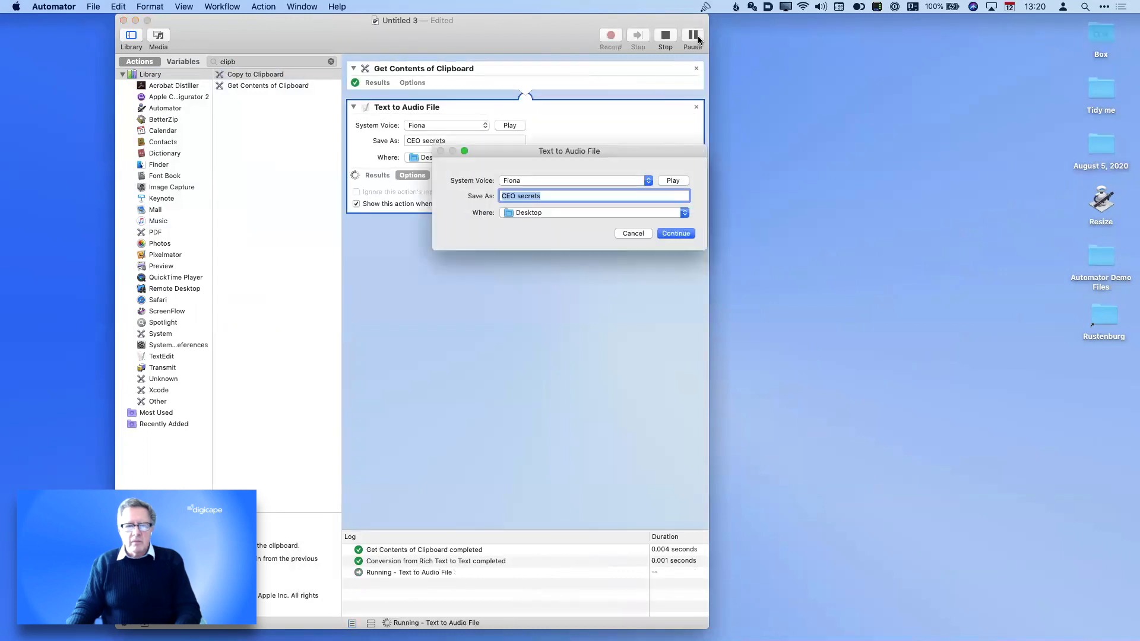
key(Right)
text(2)
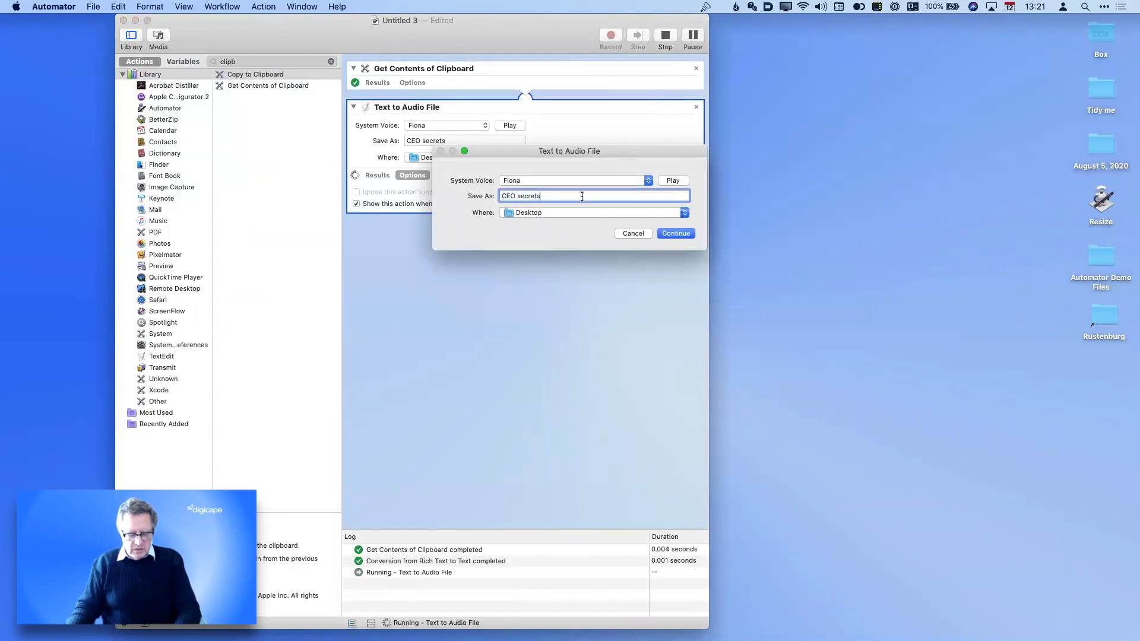
click(676, 234)
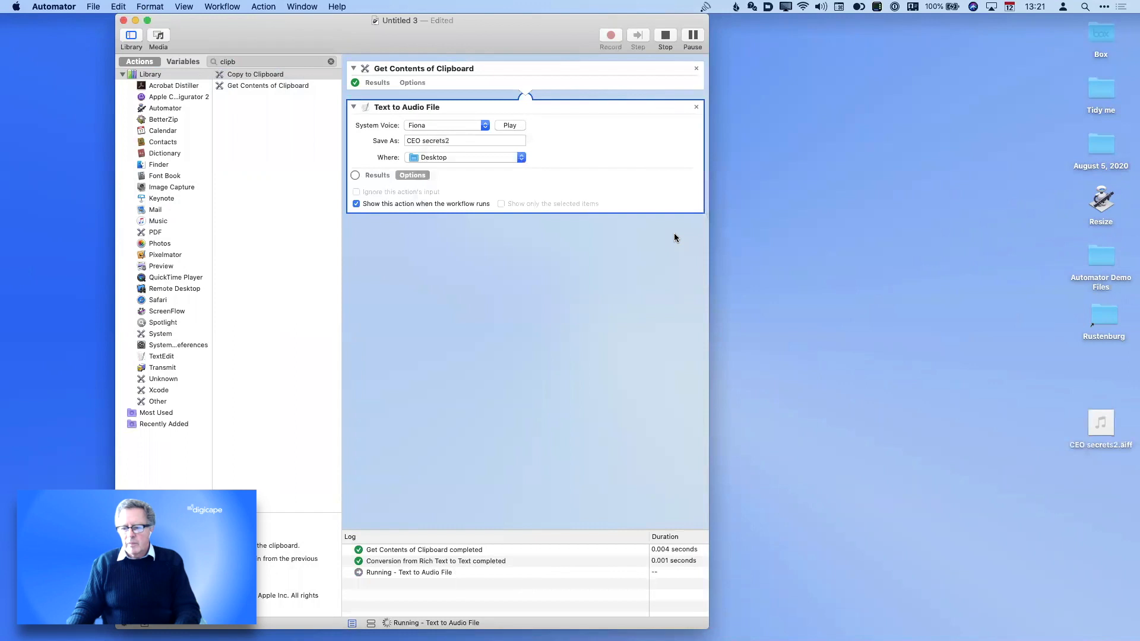
Preview the CEO secrets2.aiff file on the desktop and close the preview
click(1111, 421)
key(space)
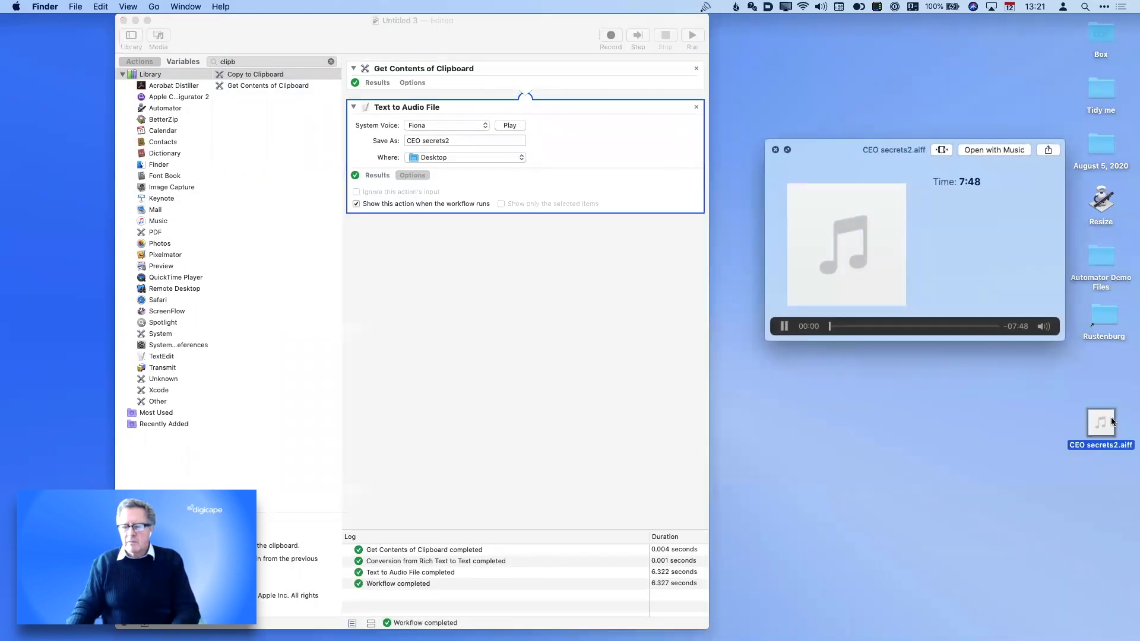
key(space)
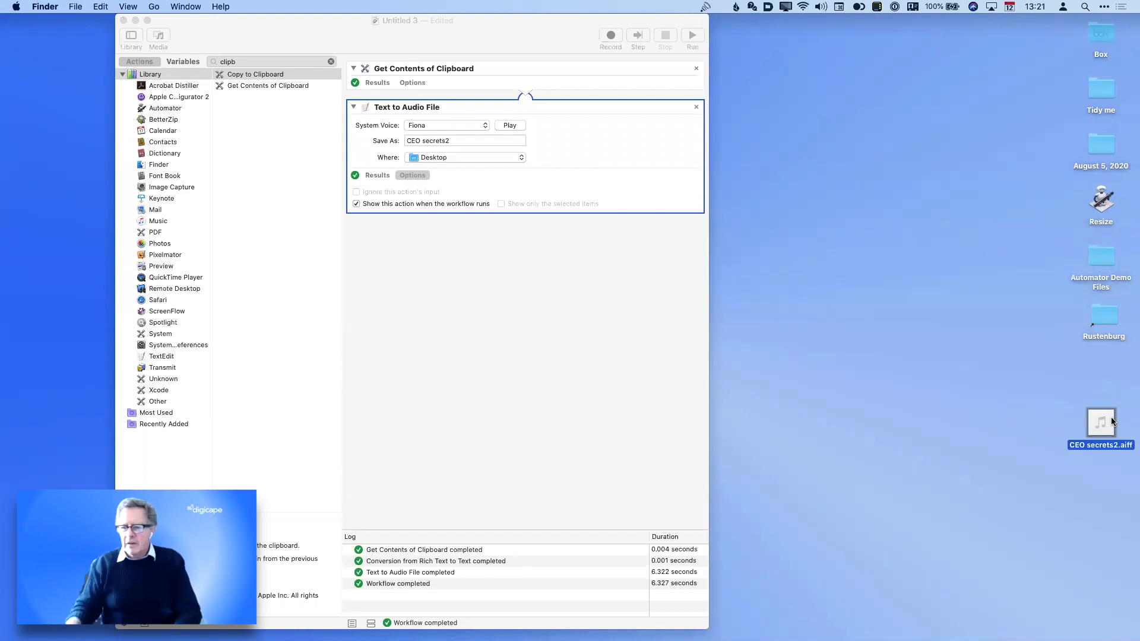
Switch to TextEdit and copy the entire text of Room 32.txt to the clipboard
key(super+Tab)
key(super+Tab)
key(super+Tab)
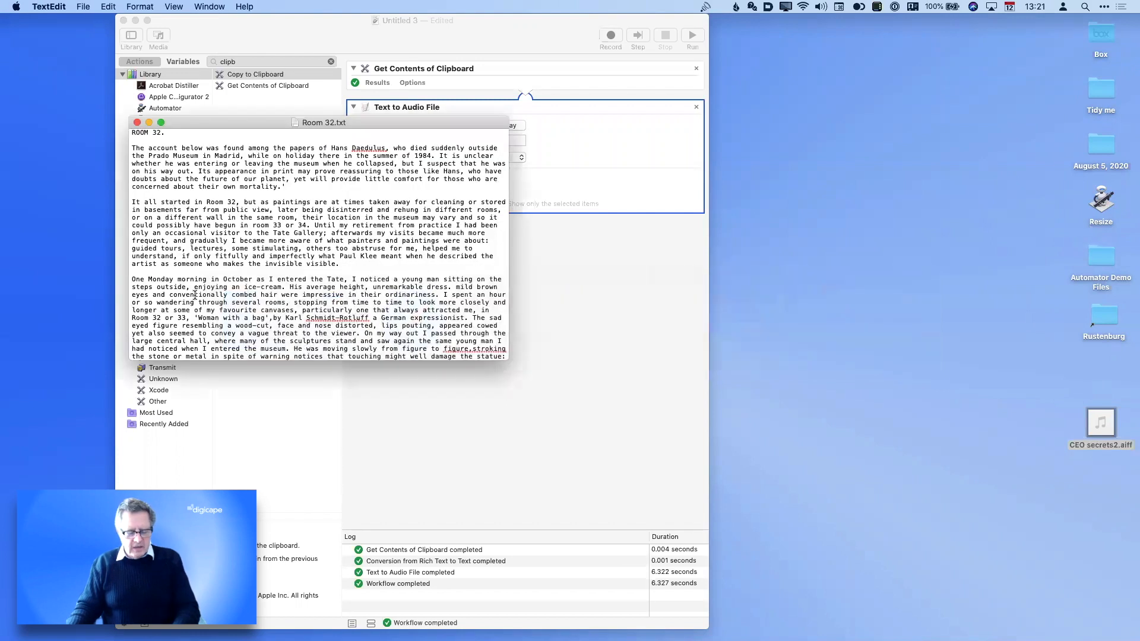
key(super+a)
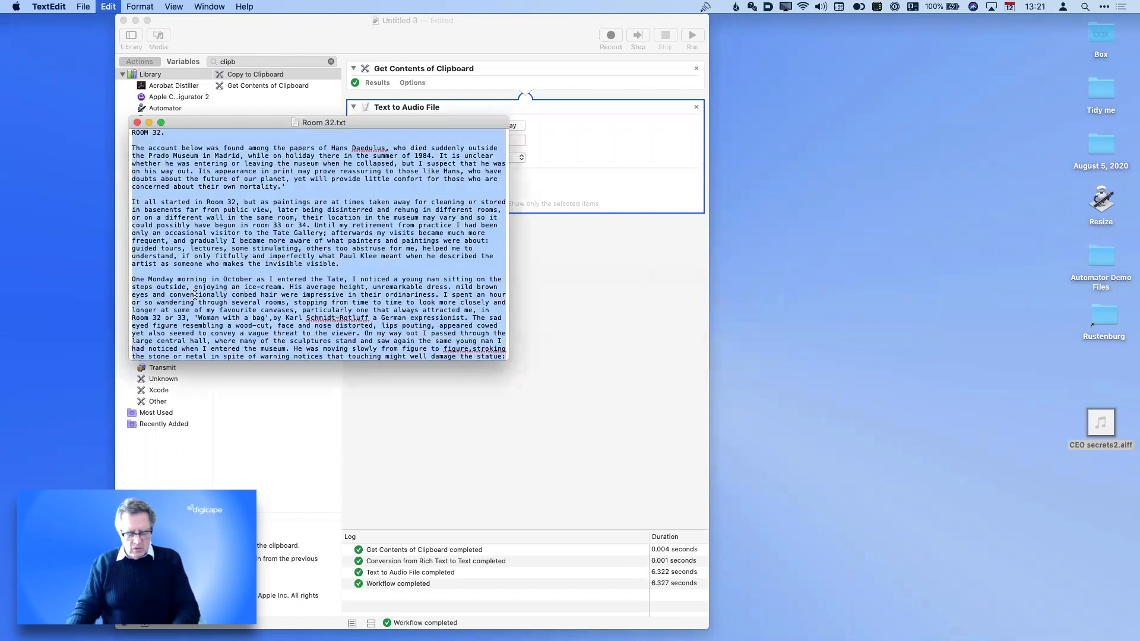
Switch back to Automator, run the workflow and save the audio file as Room 32 on the Desktop
click(524, 406)
click(692, 37)
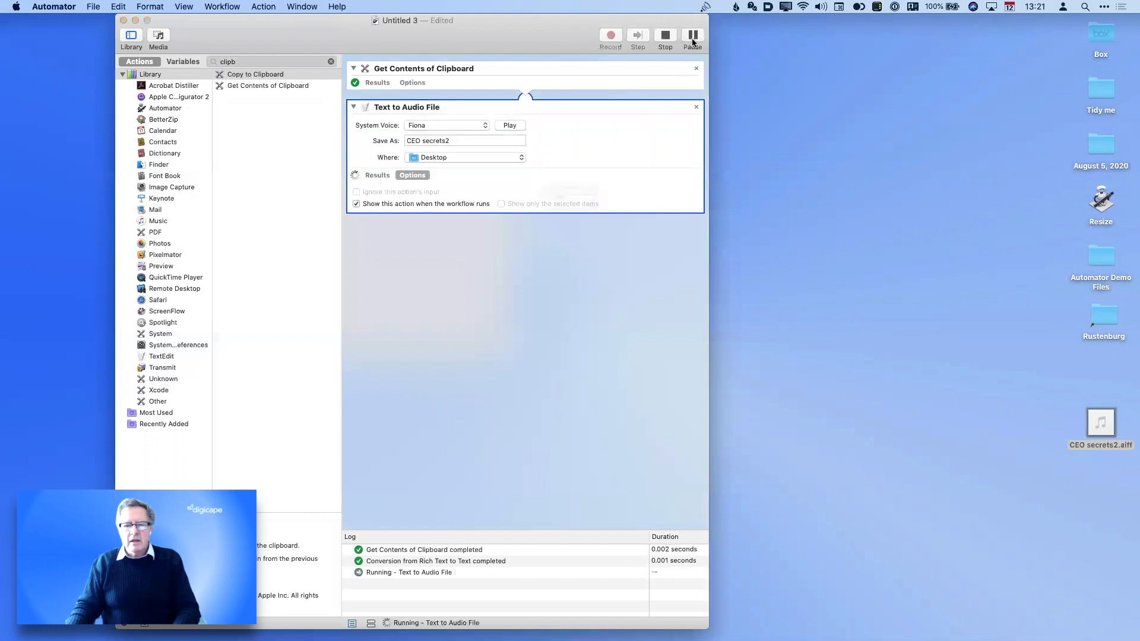
text(Room 32)
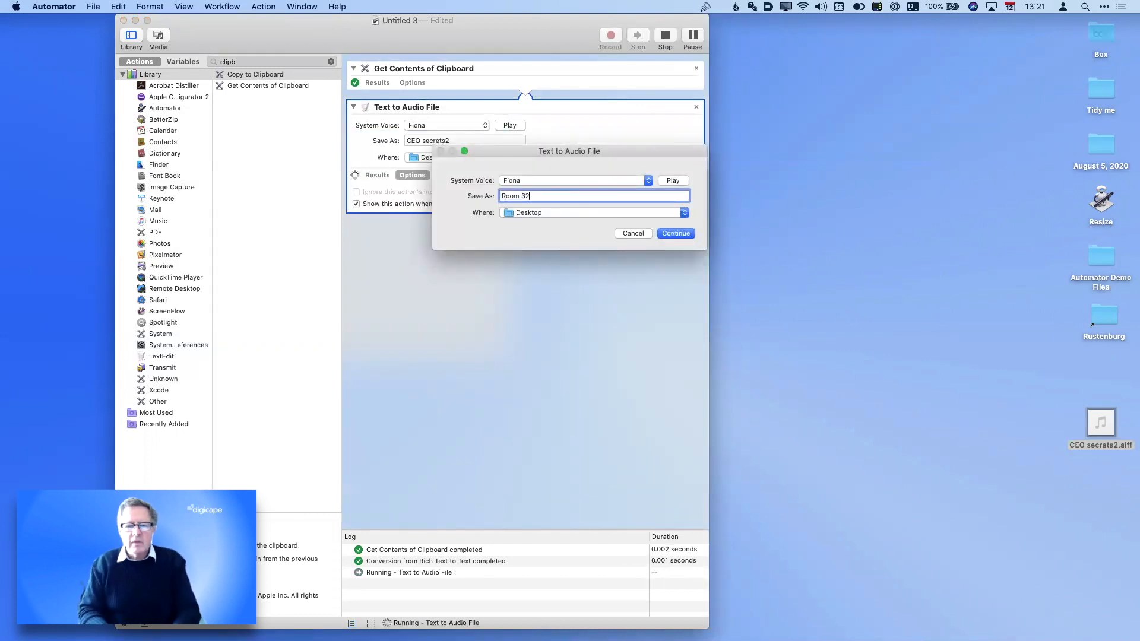
click(691, 234)
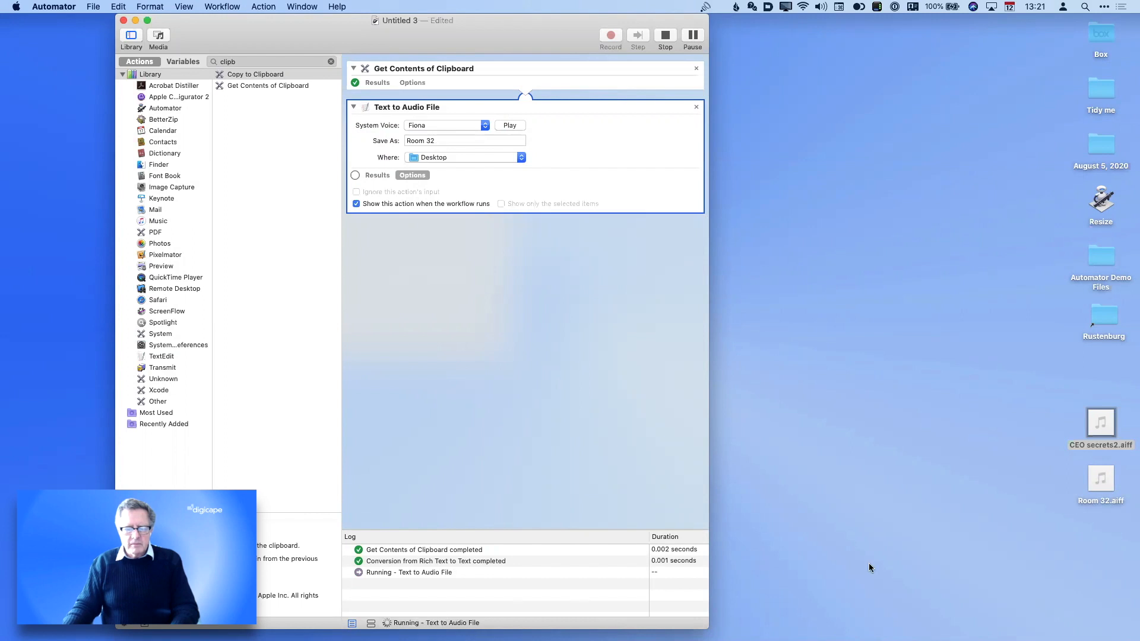
Preview the Room 32.aiff file on the desktop and close the preview
click(1100, 478)
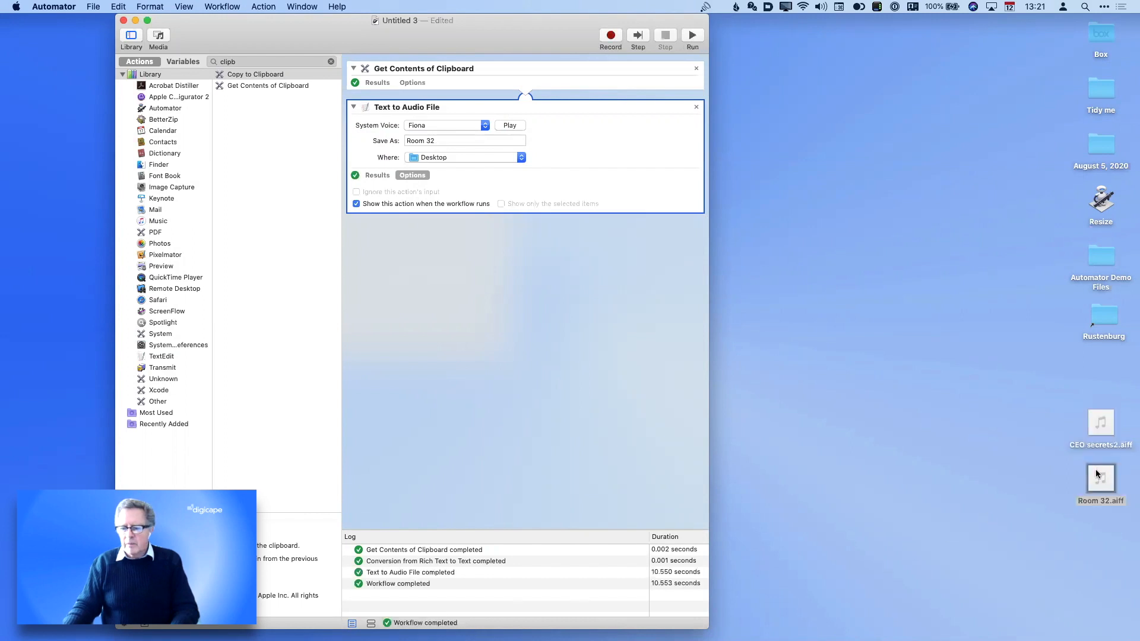
key(space)
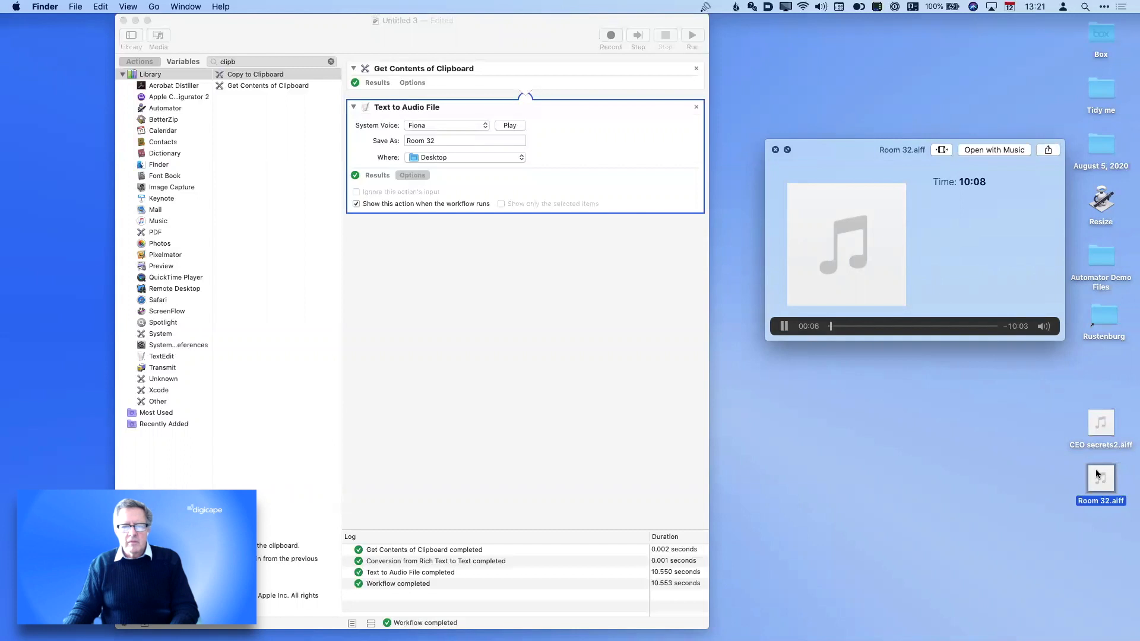
key(space)
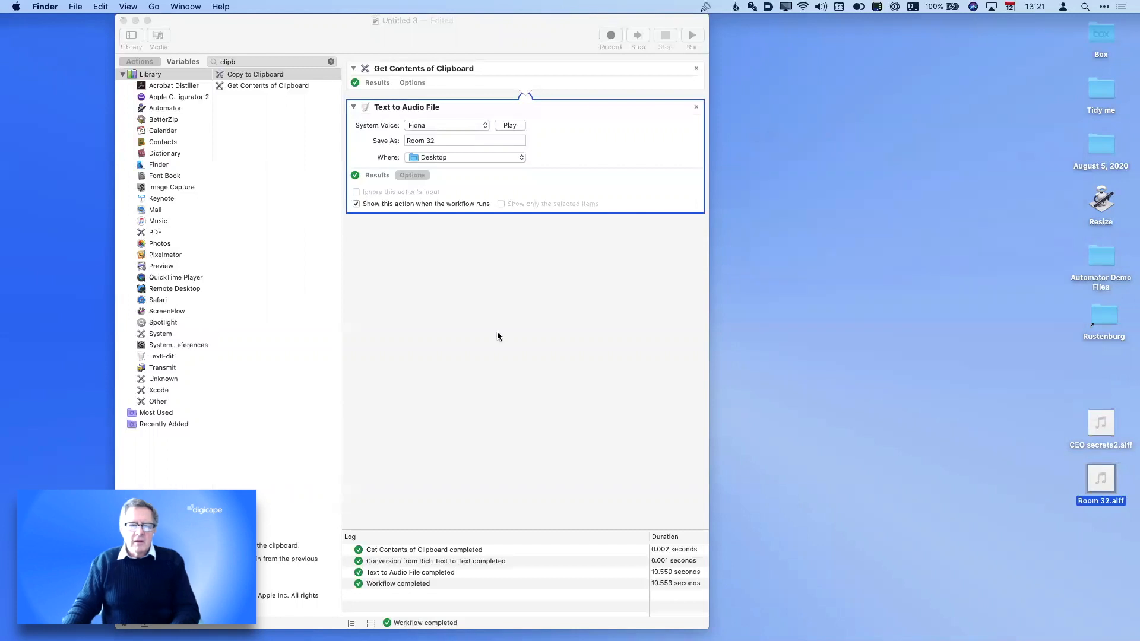
Set the Text to Audio File voice to Alex, run the workflow and save the audio as Room 32 - Alex on the Desktop
click(471, 124)
click(456, 30)
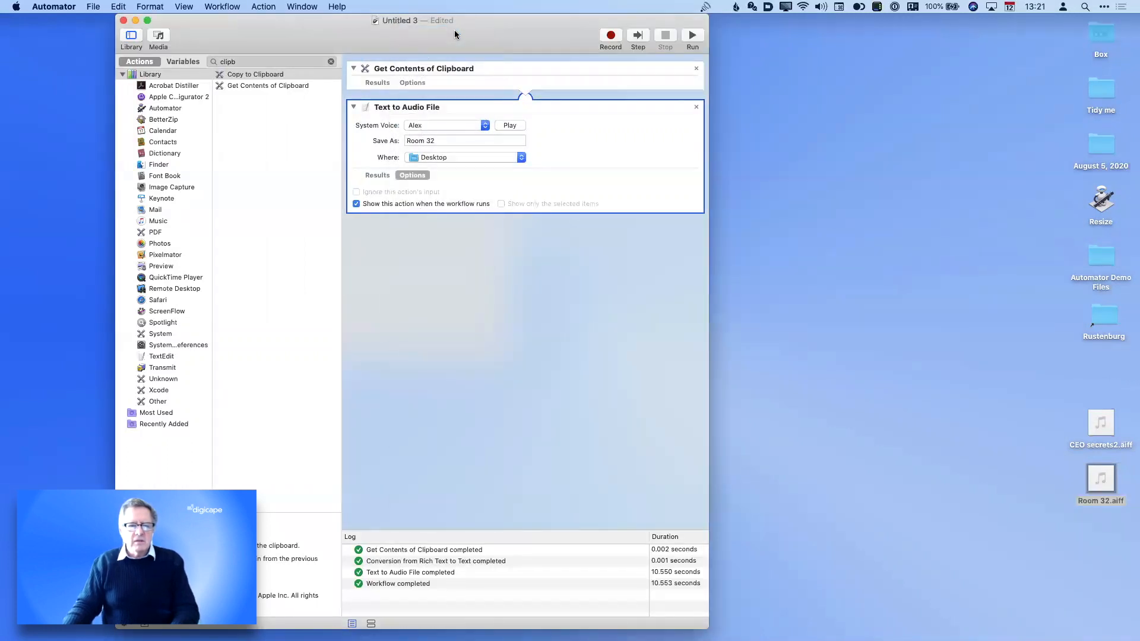
click(692, 38)
click(546, 194)
text(- Alex)
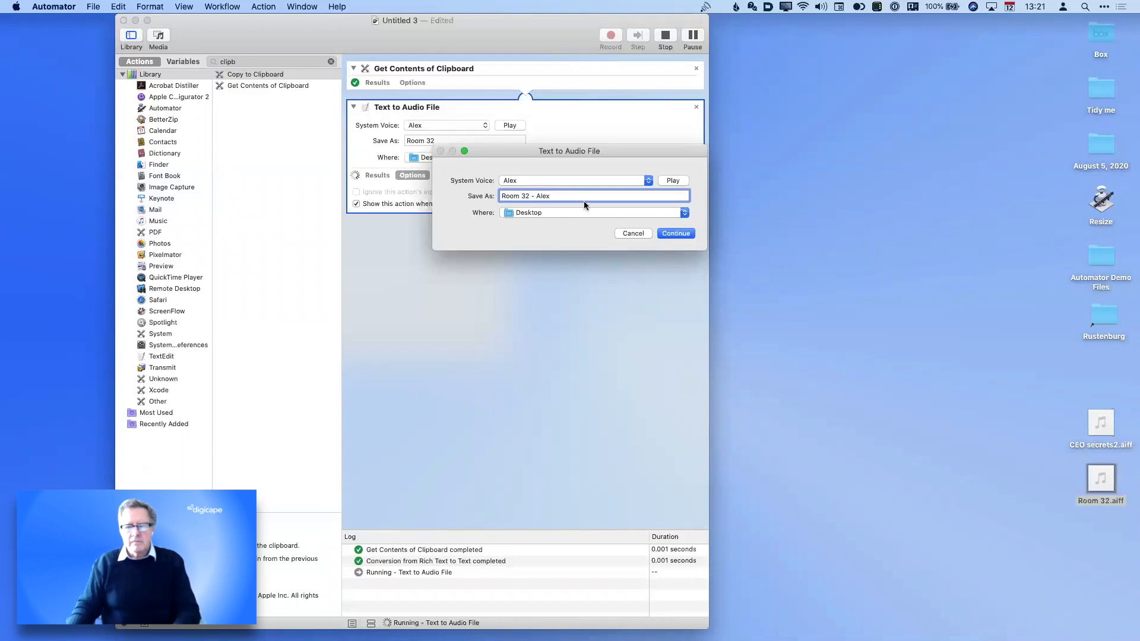
click(674, 235)
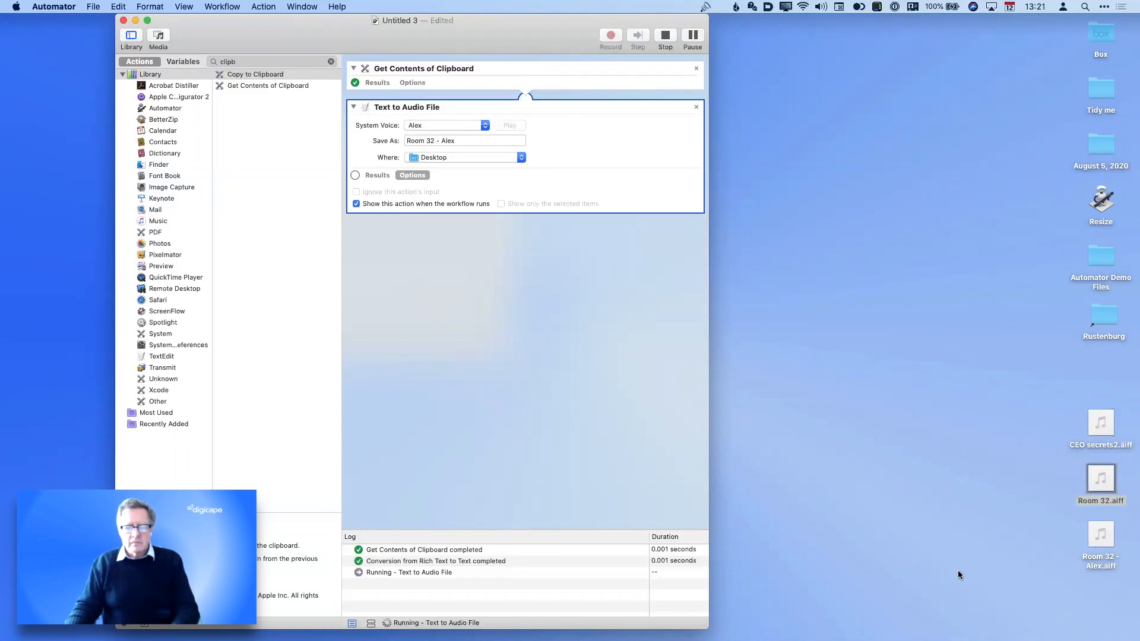
Preview the Room 32 - Alex.aiff file on the desktop, close the preview and return to Automator
click(1099, 535)
key(space)
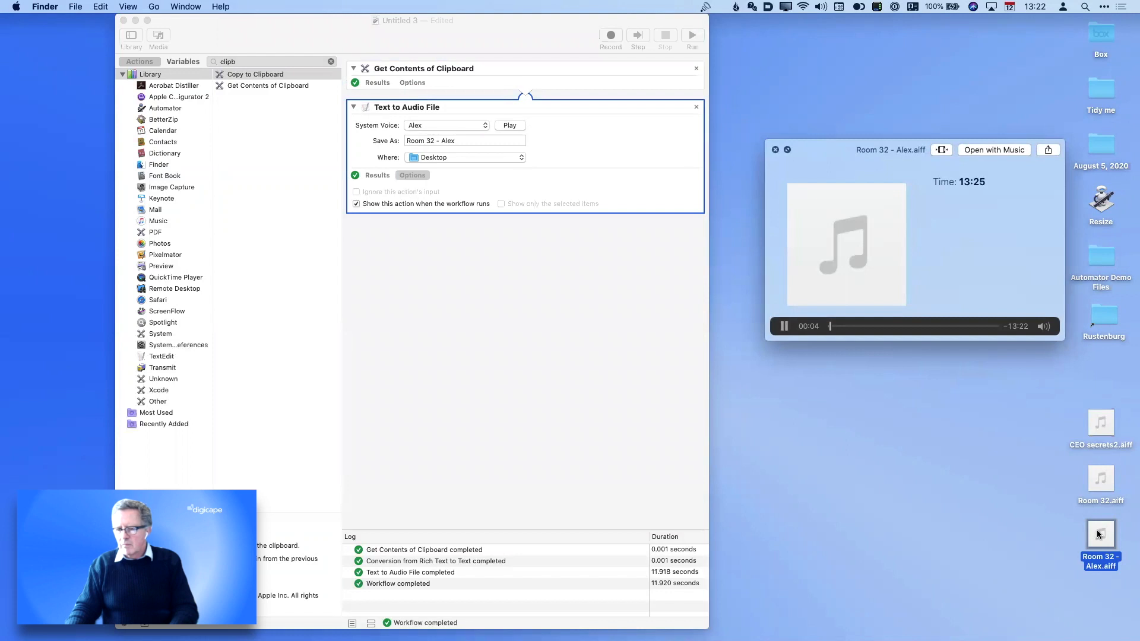
key(space)
click(618, 338)
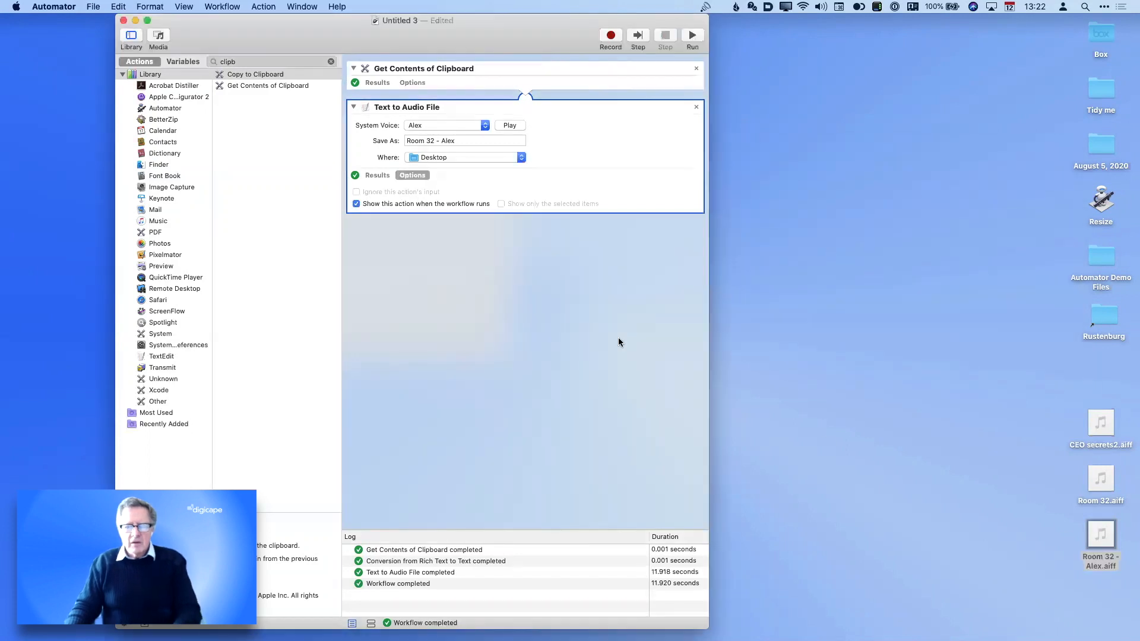
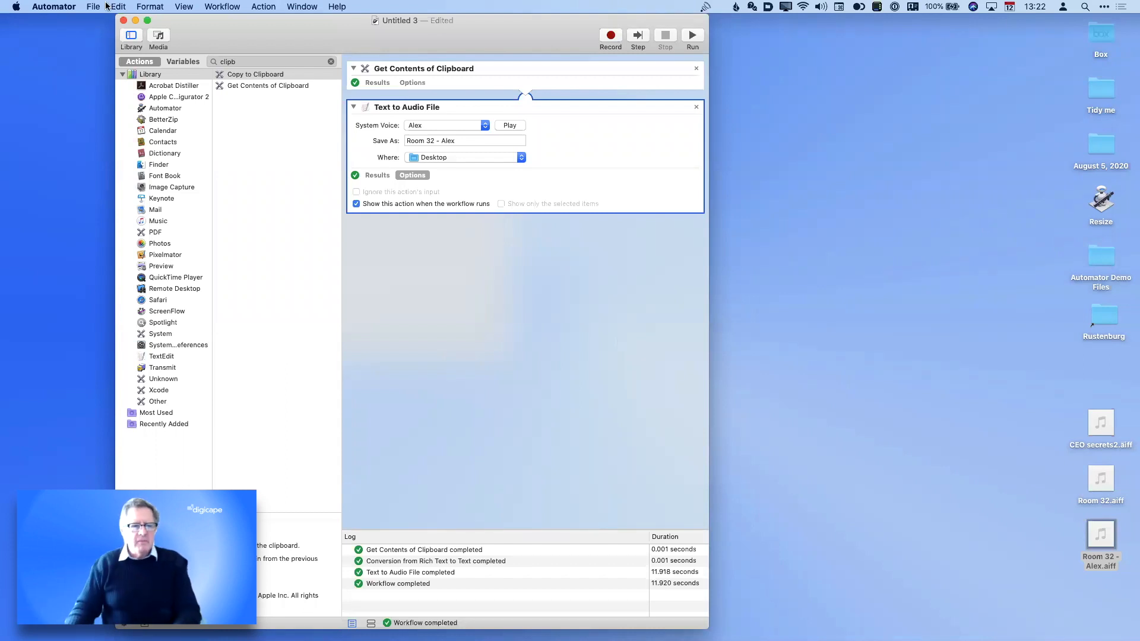
Close the text-to-audio workflow without keeping it, minimise TextEdit's Room 32.txt window and switch back to Automator
click(124, 21)
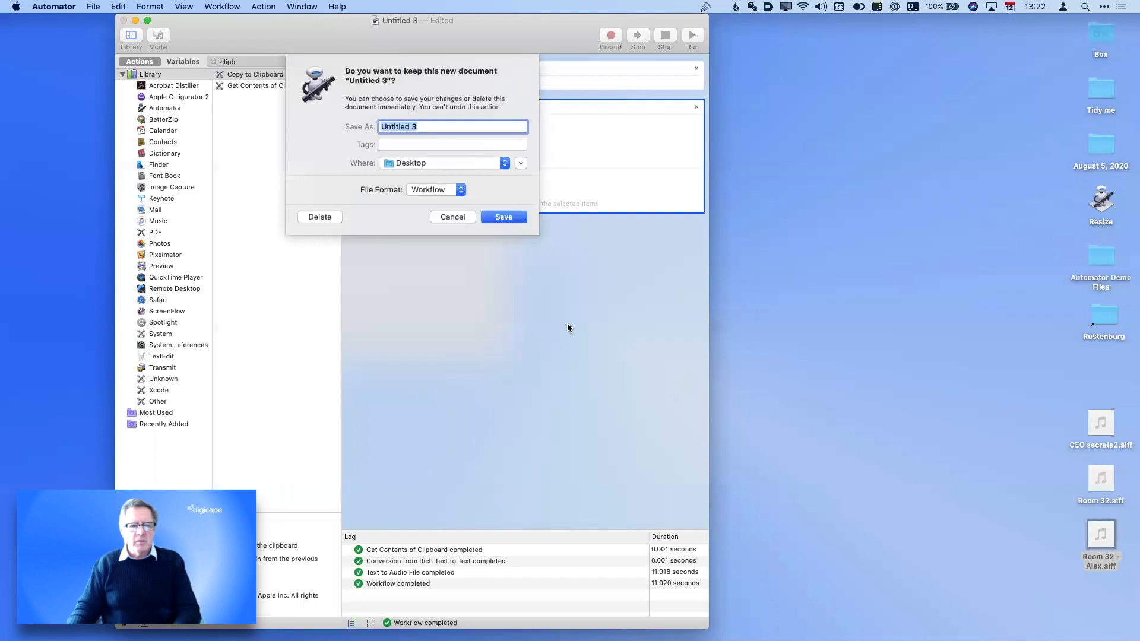
click(259, 306)
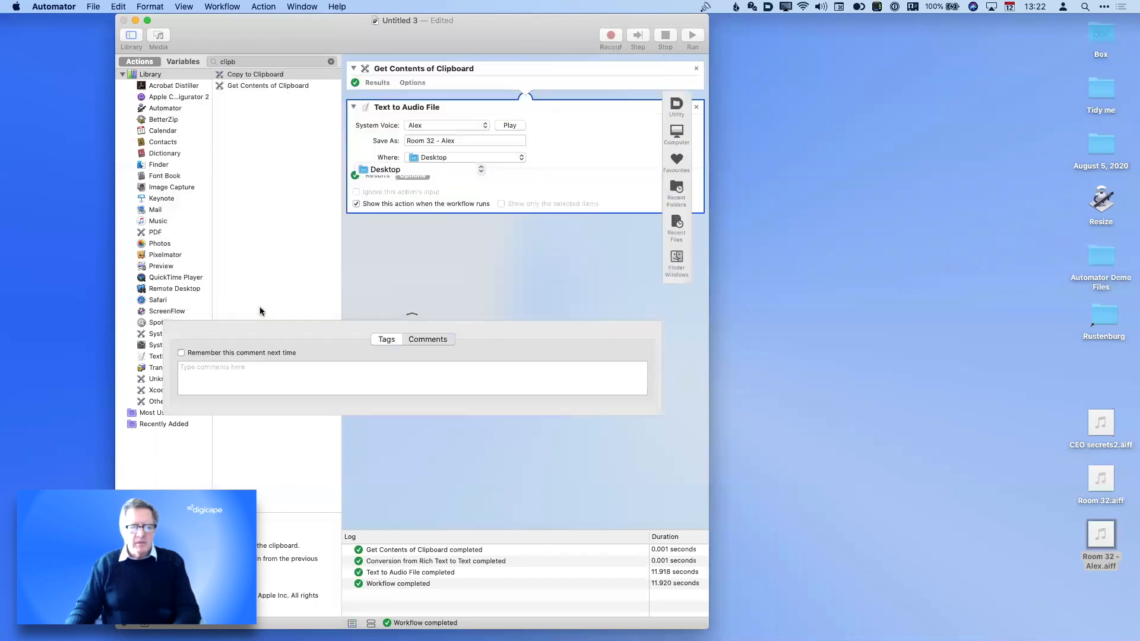
click(186, 139)
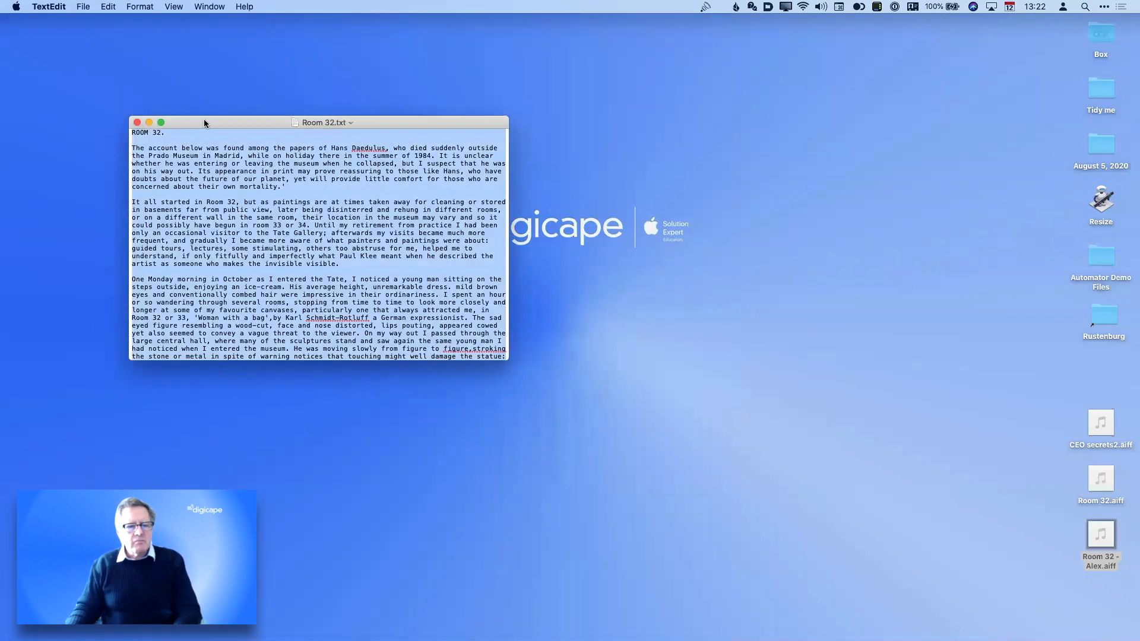
click(151, 124)
key(super+Tab)
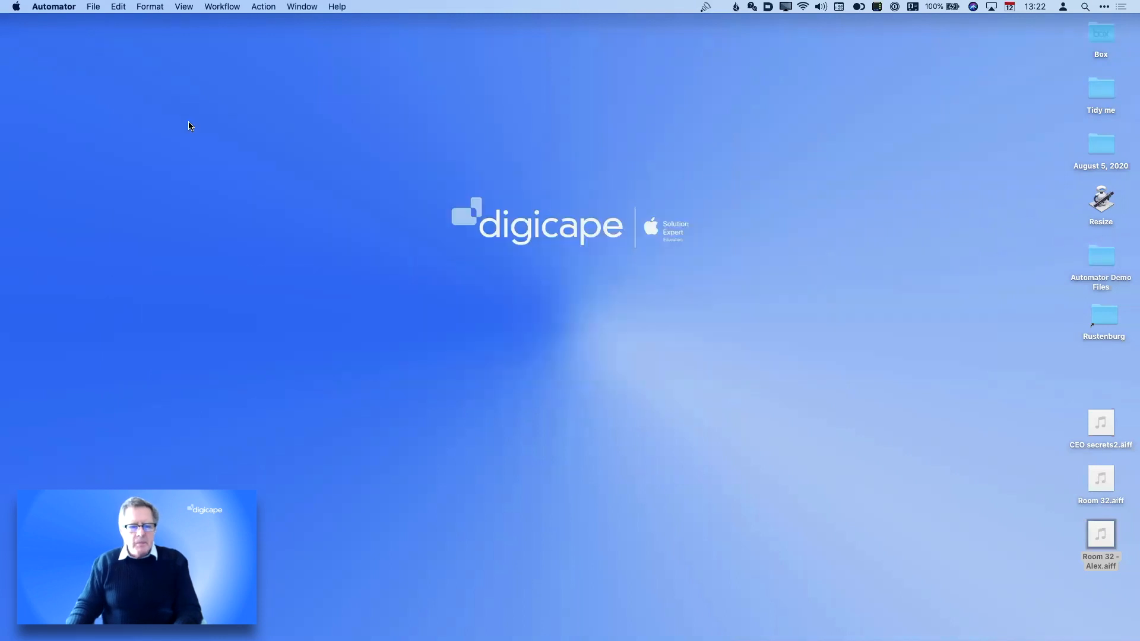
click(95, 6)
click(101, 20)
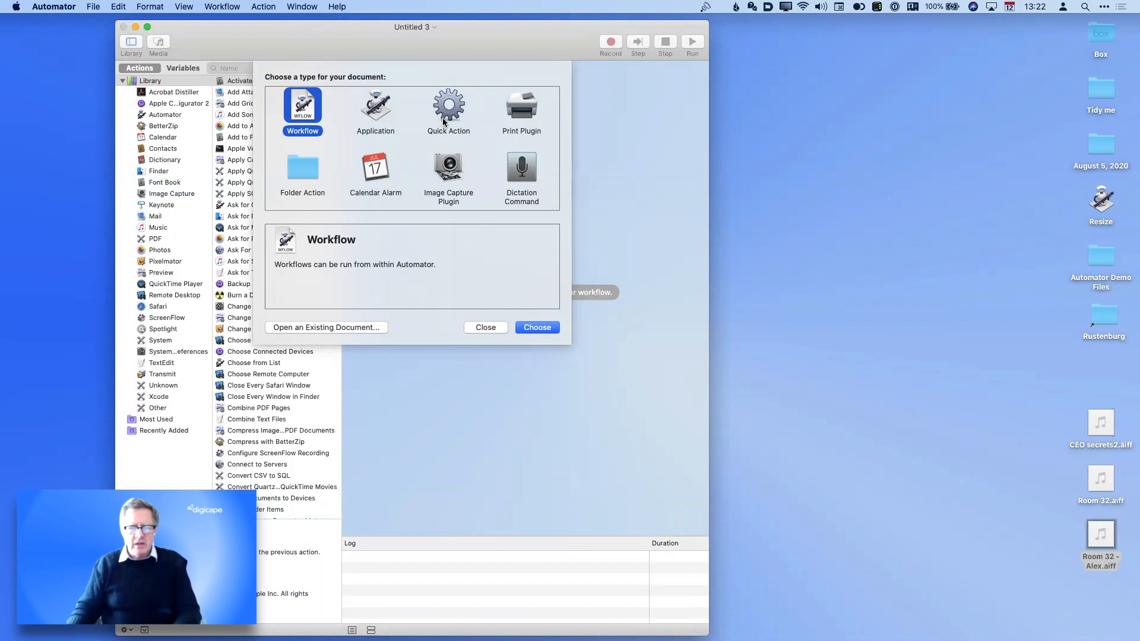
click(444, 119)
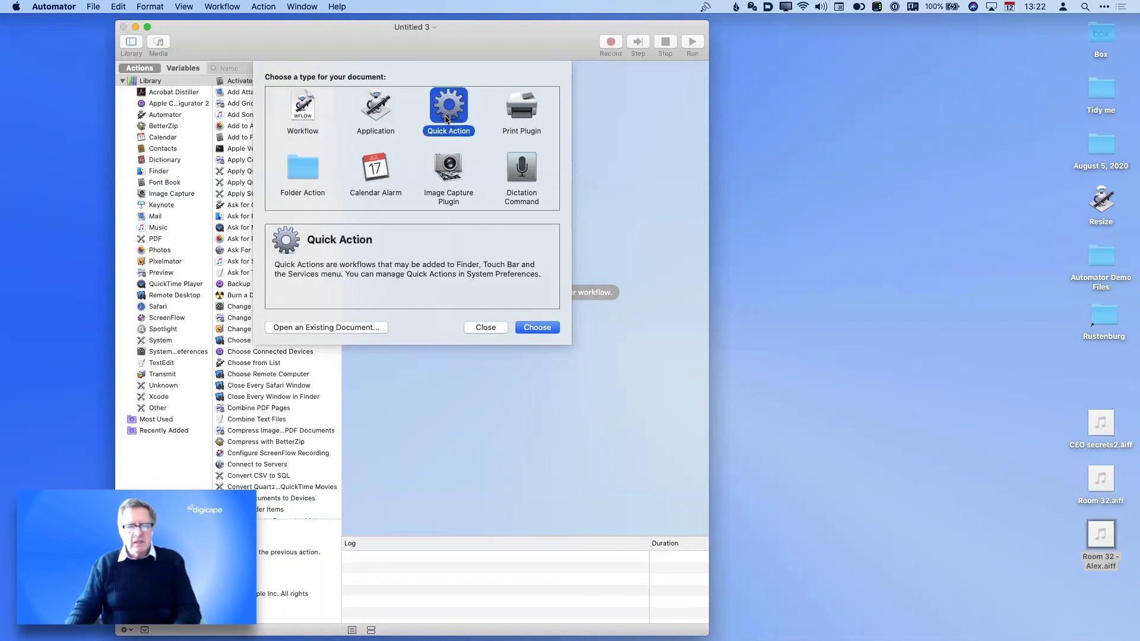
click(530, 328)
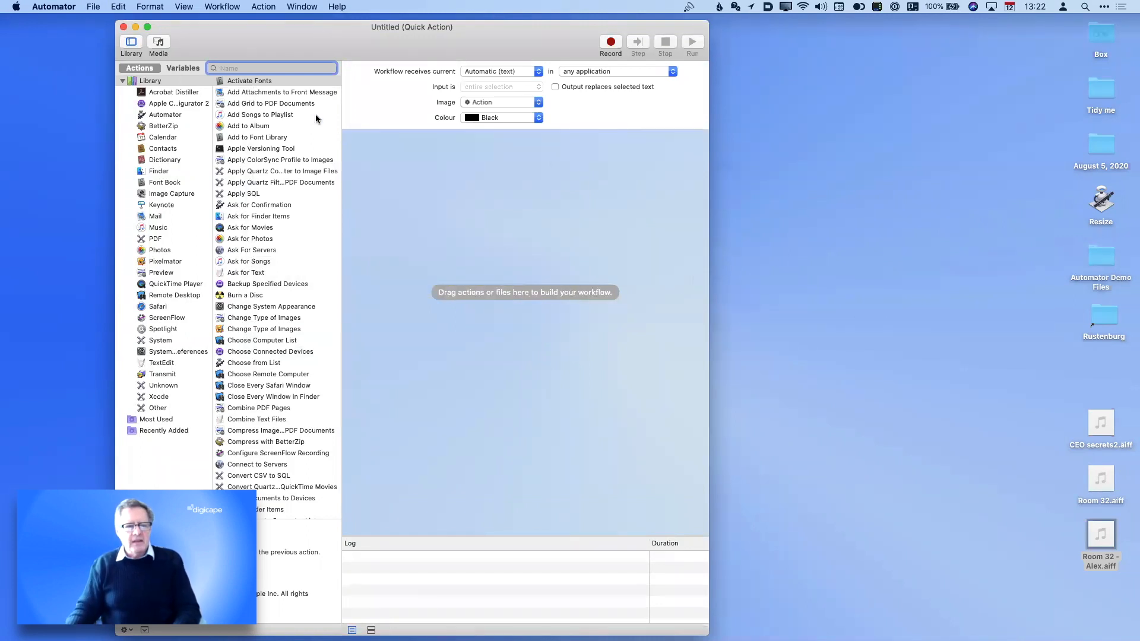
text(ask)
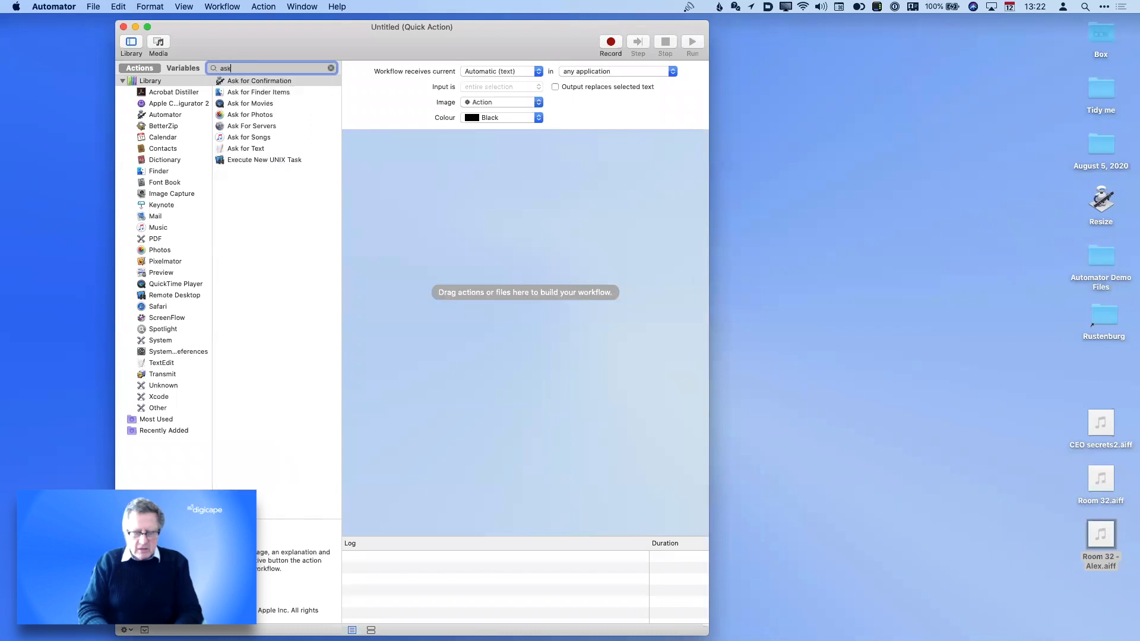
drag(237, 92, 441, 191)
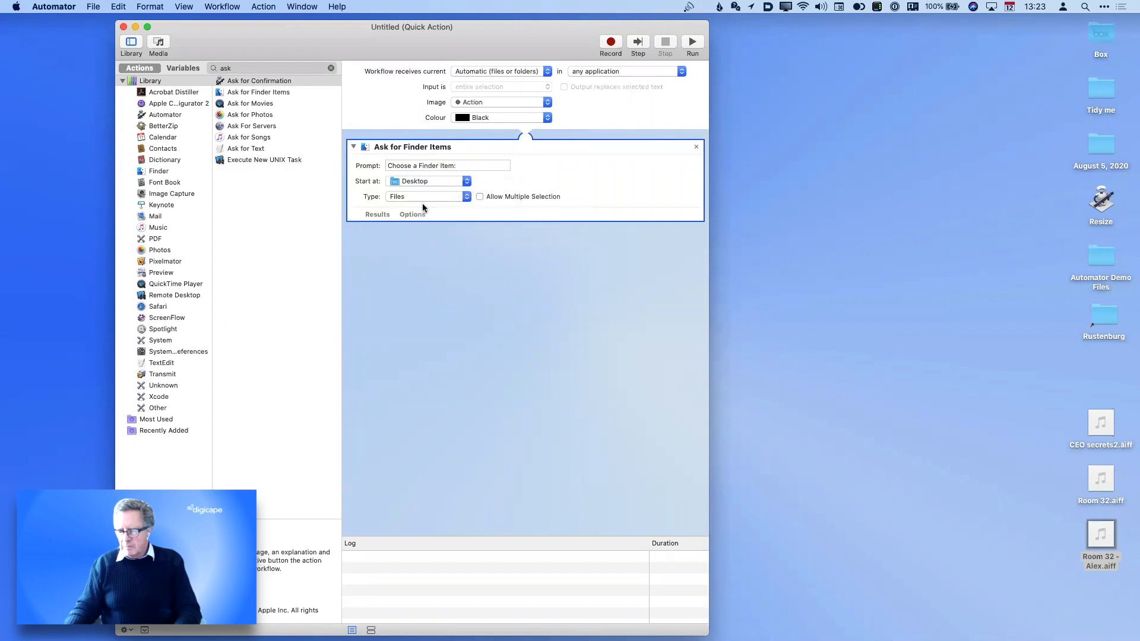
click(481, 197)
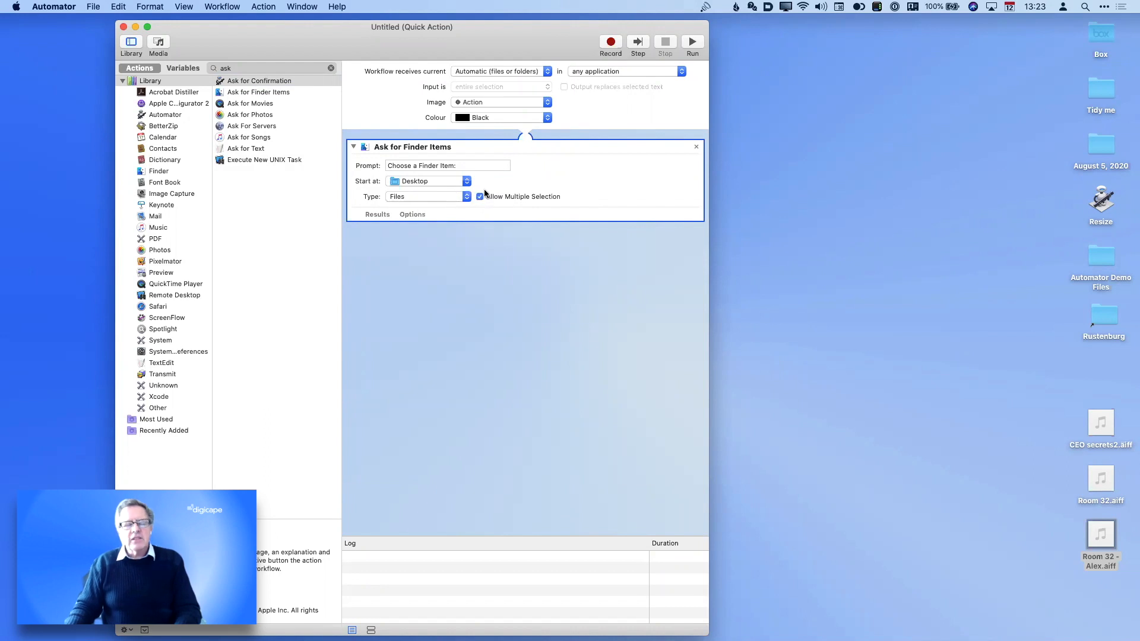
click(124, 28)
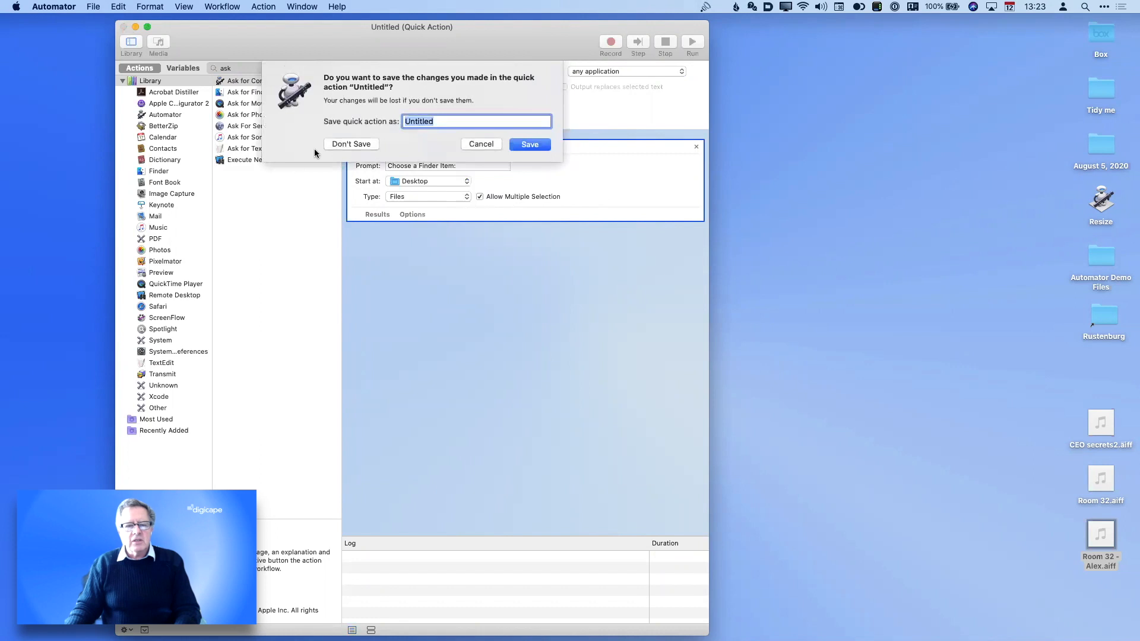
click(343, 146)
Create a new Workflow document and add the Ask for Finder Items action with multiple selection allowed
click(95, 7)
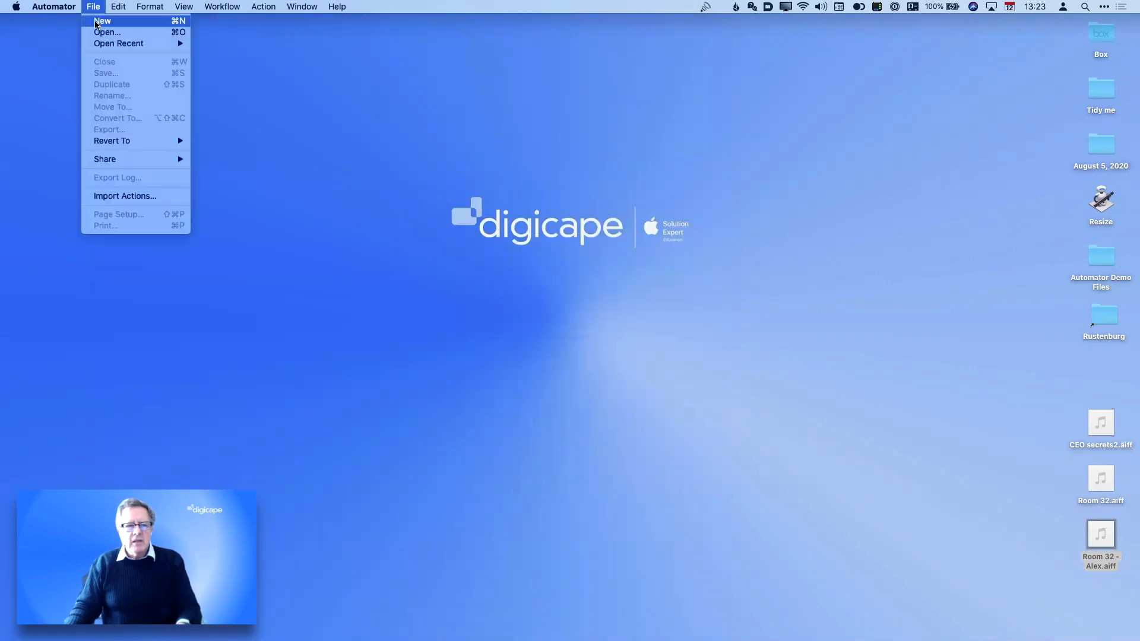
click(97, 24)
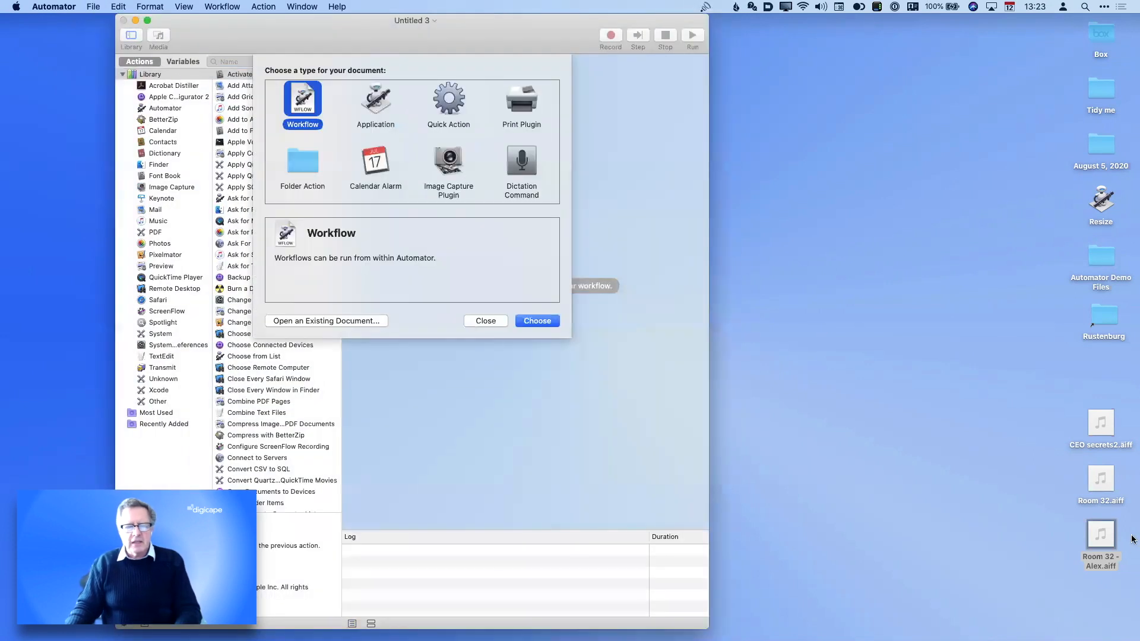
click(538, 322)
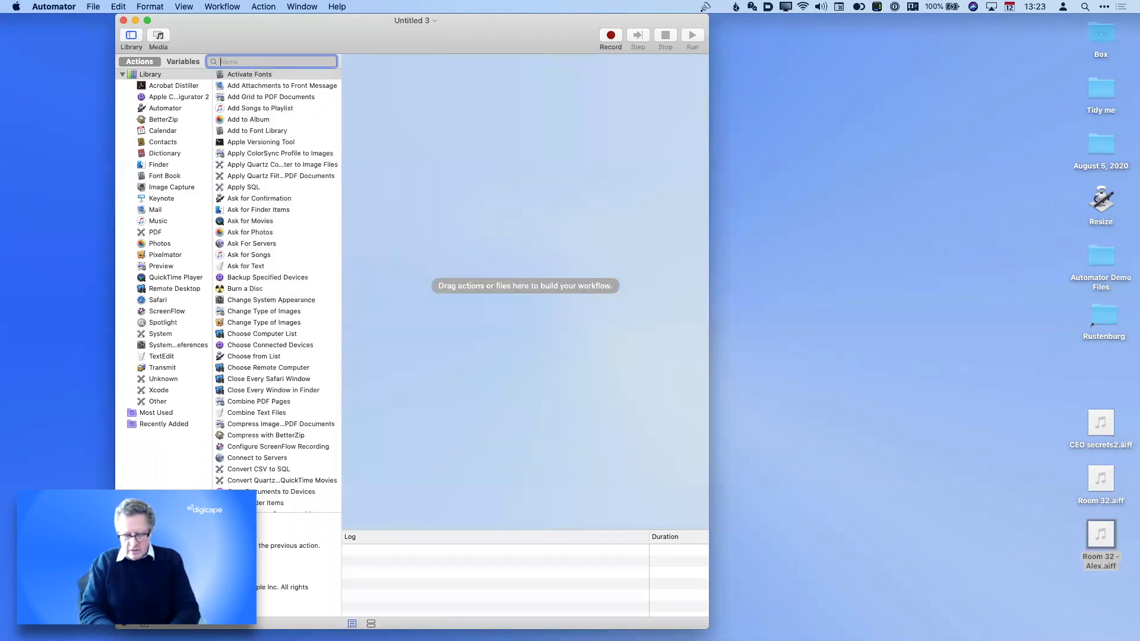
text(ask find)
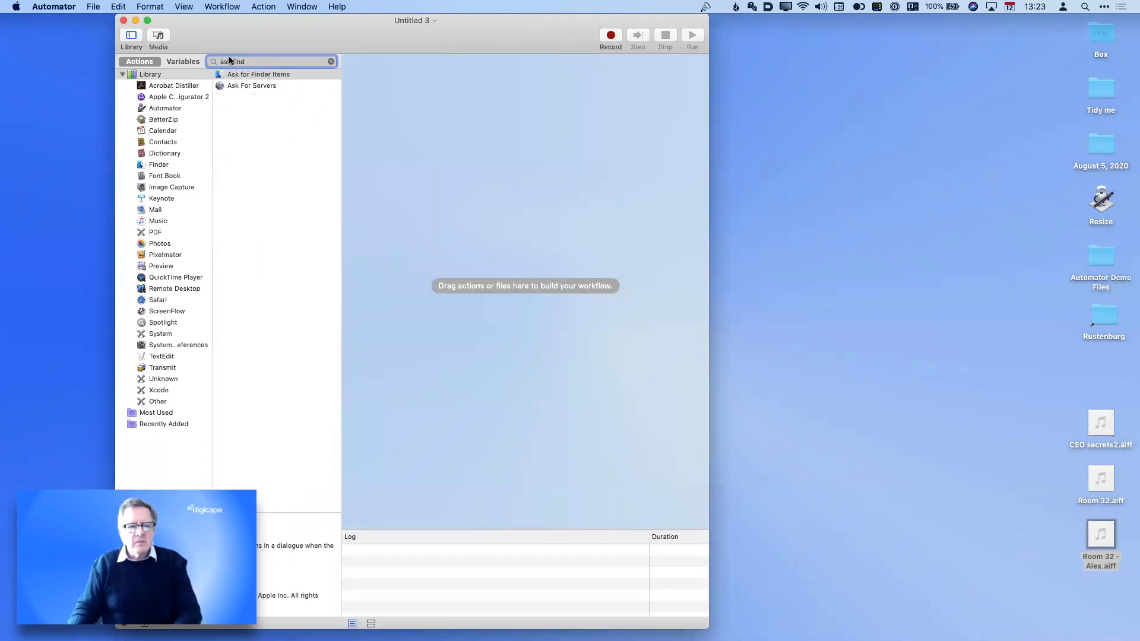
click(253, 78)
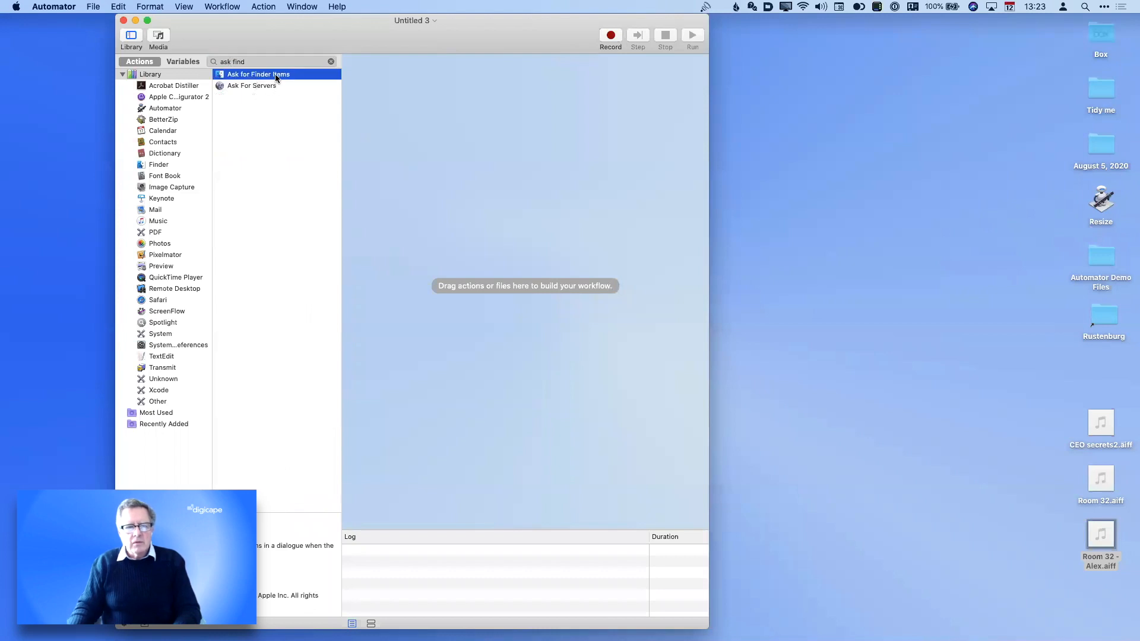
drag(276, 78, 509, 107)
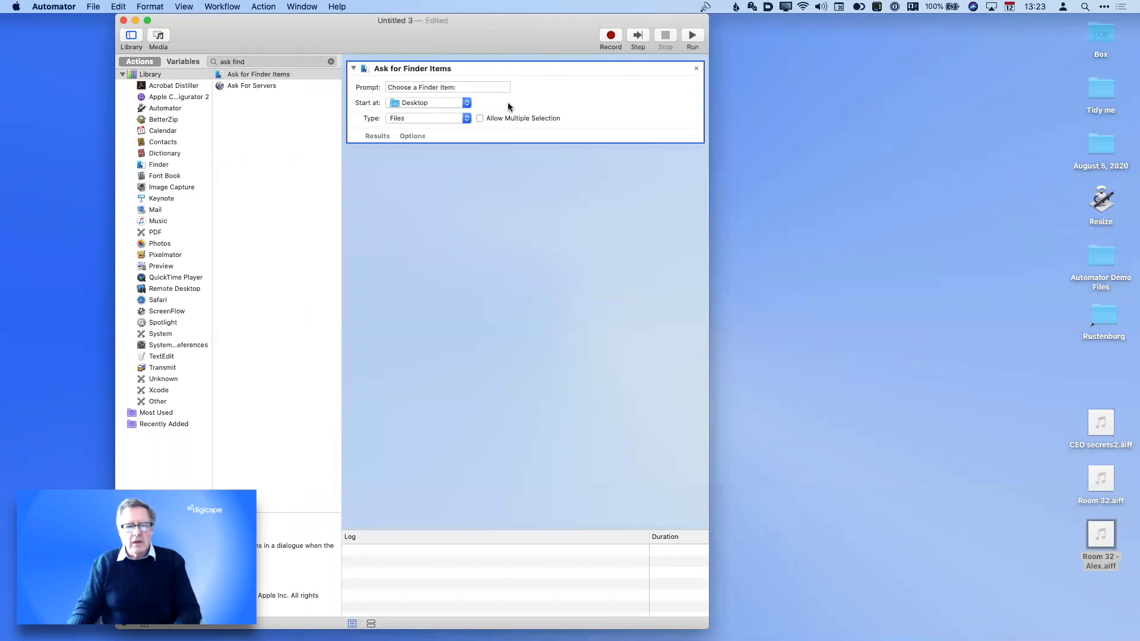
click(480, 118)
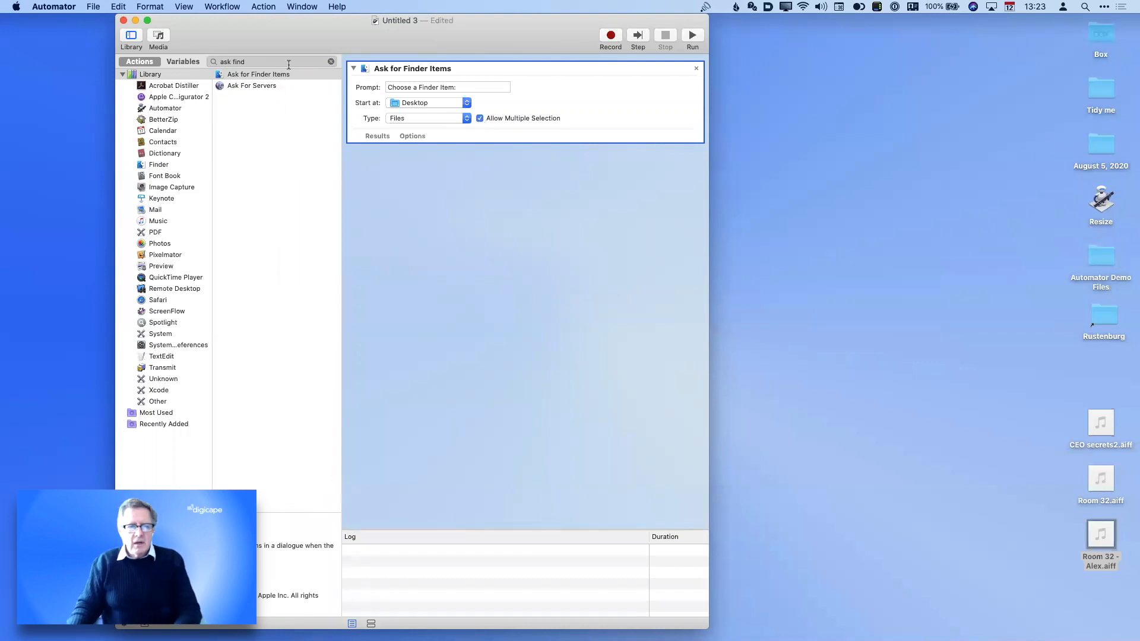
Search the action library for "extract" and add the Extract PDF Text action below Ask for Finder Items
click(332, 61)
text(e)
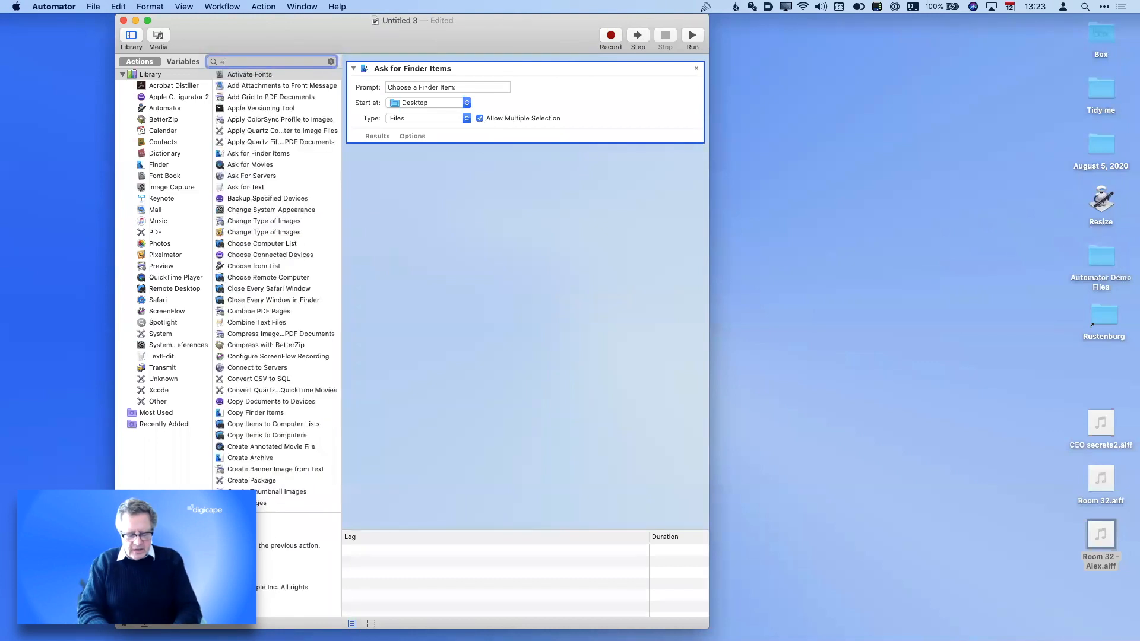
text(xtract)
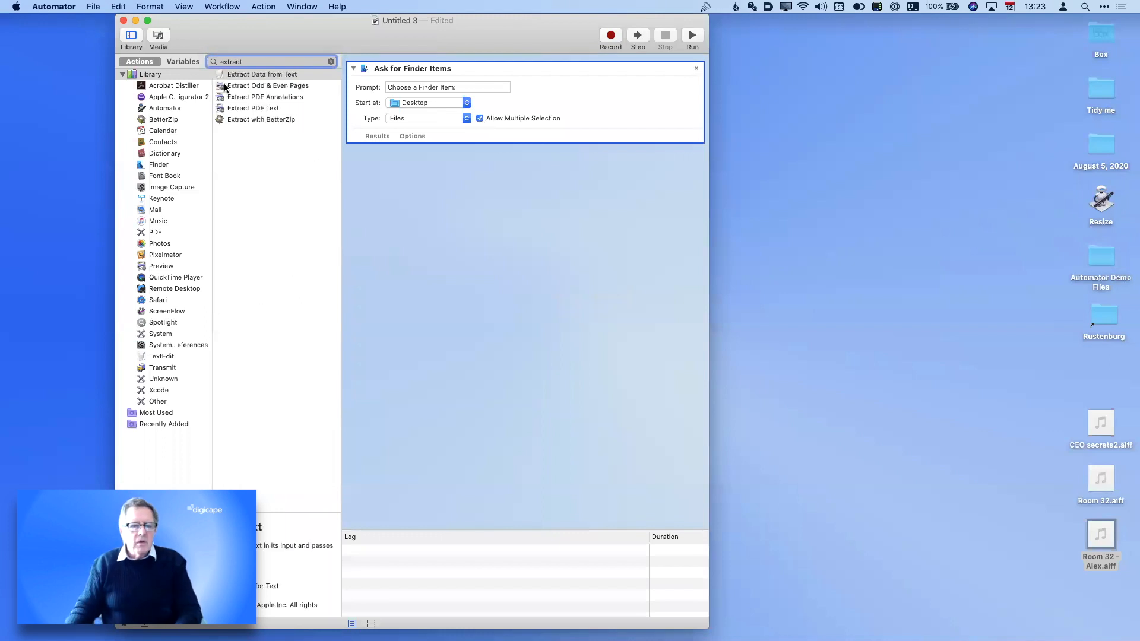
drag(261, 74, 469, 206)
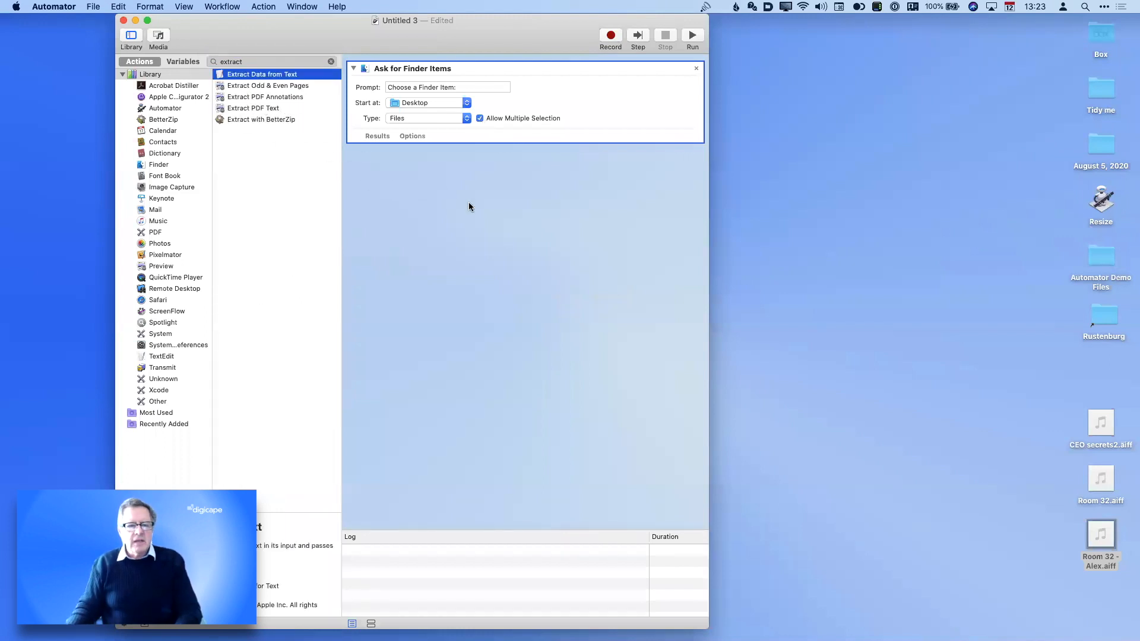
Run the workflow on Apple_Deployment_Workshop.pdf, DPP Booklet 16pp 5 Year.pdf and the iOS_Deployment PDF from the Automator Demo Files folder
drag(518, 42, 412, 37)
click(589, 37)
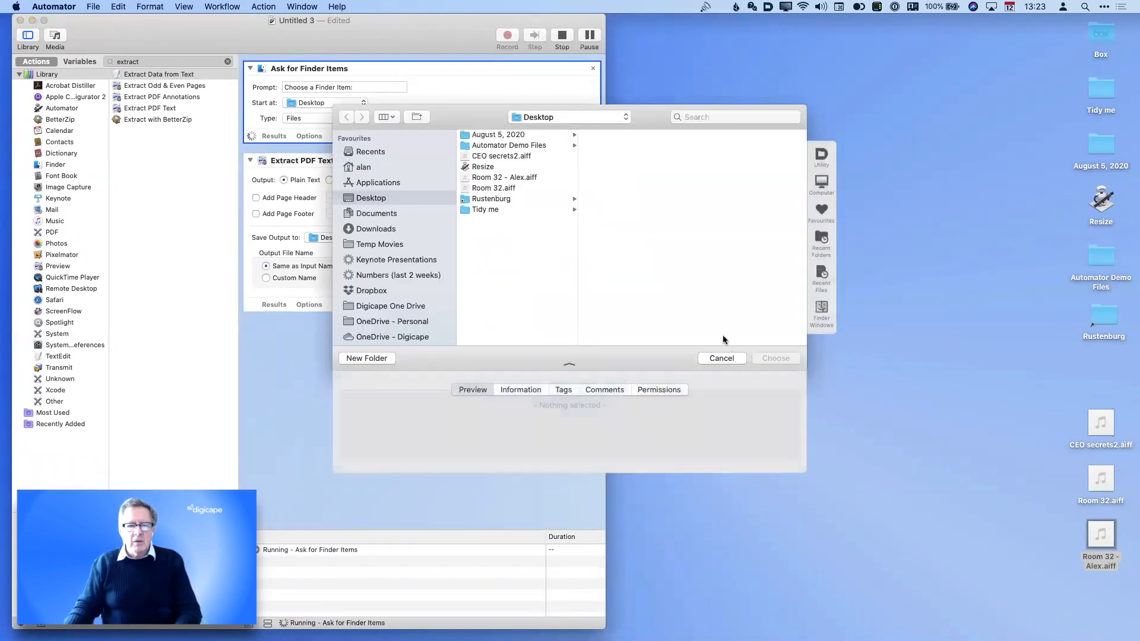
click(521, 146)
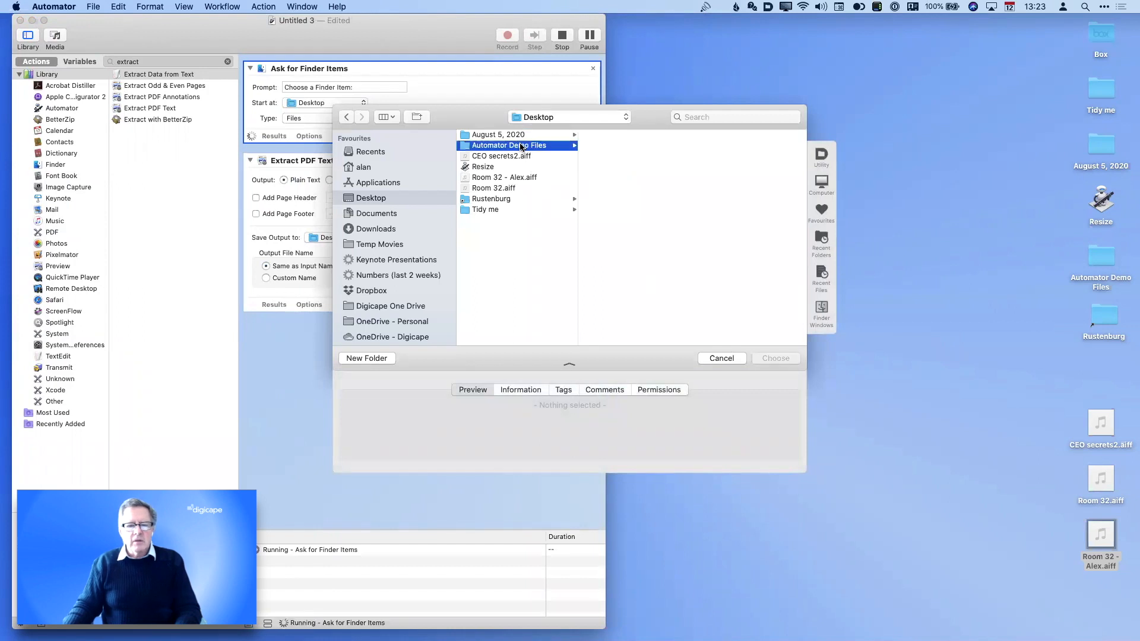
click(653, 136)
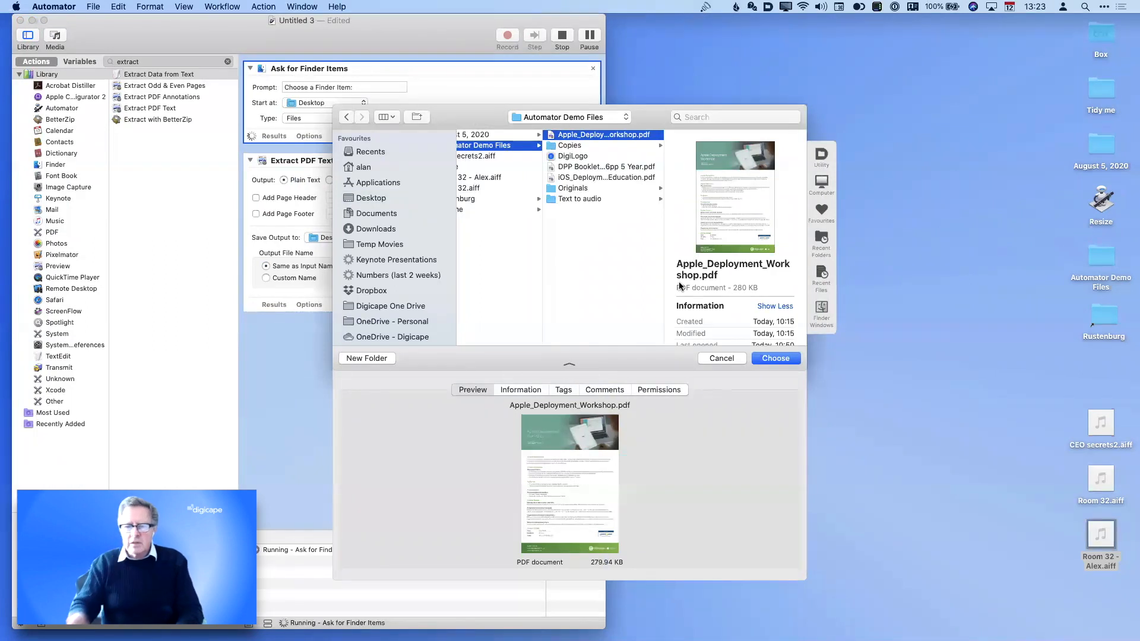
click(629, 168)
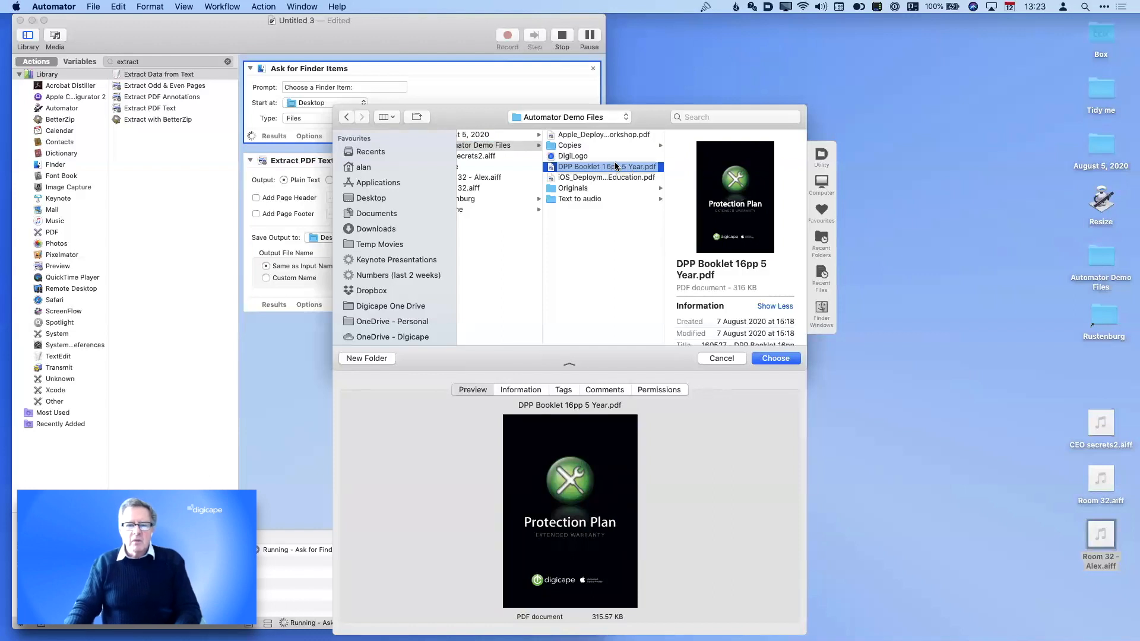
super+click(608, 134)
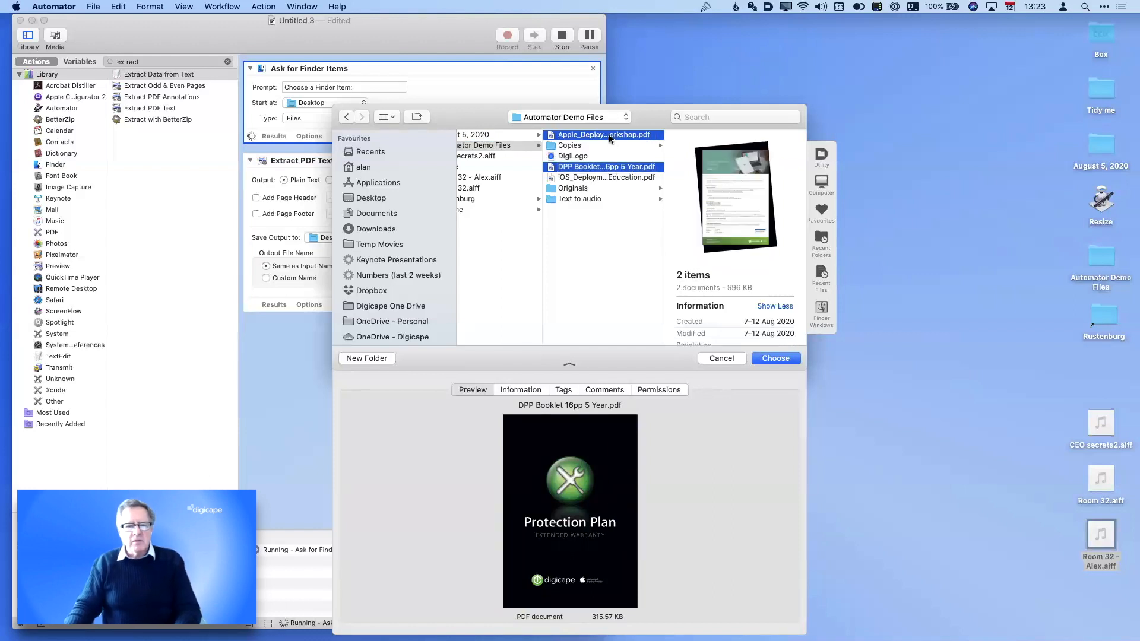
super+click(600, 178)
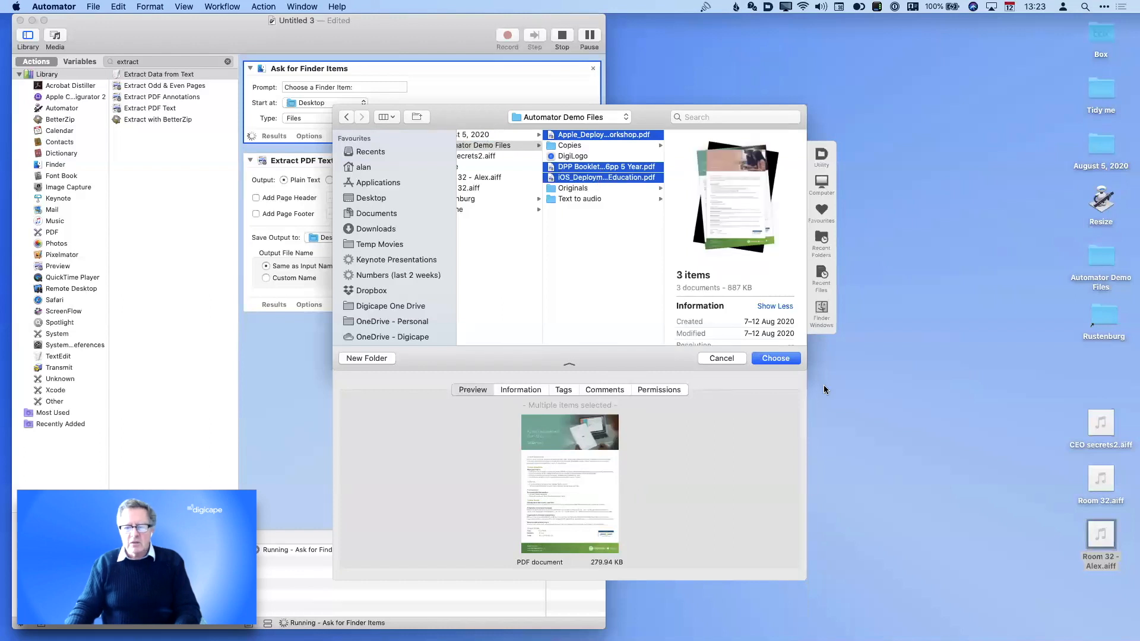
click(775, 359)
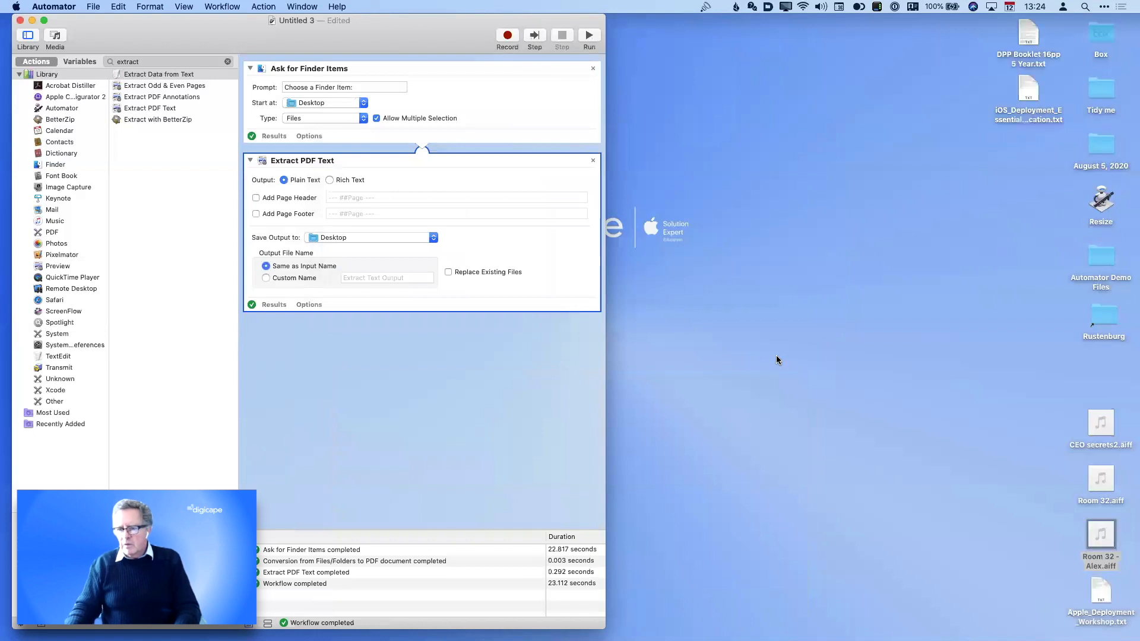
Preview the extracted DPP Booklet 16pp 5 Year, Apple_Deployment_Workshop and iOS_Deployment text files on the desktop, closing each preview
click(1029, 34)
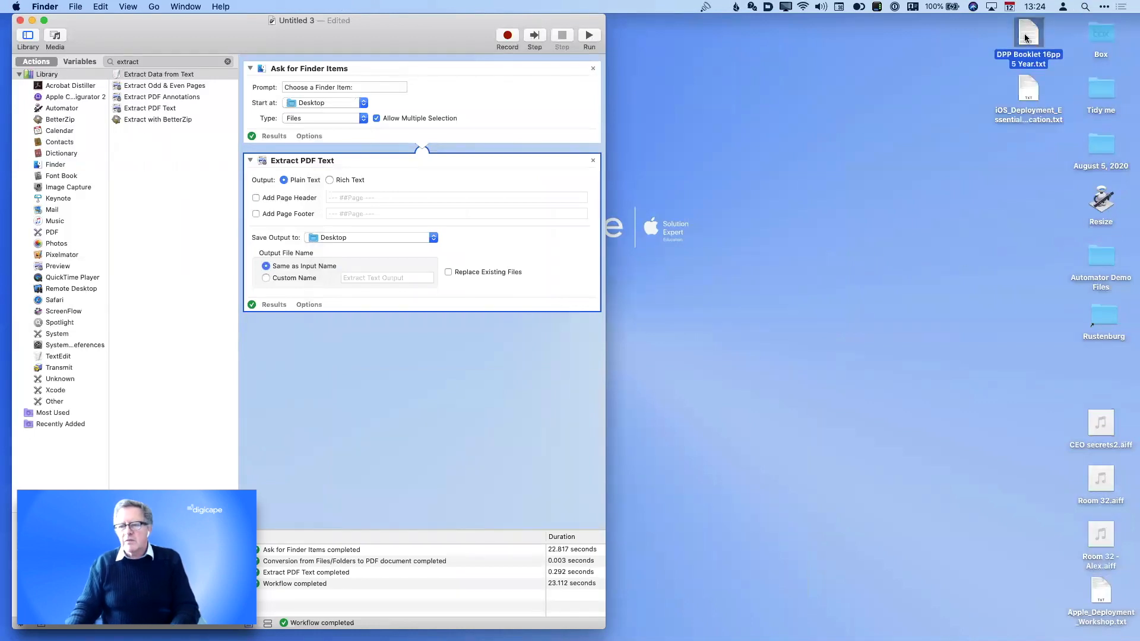
key(space)
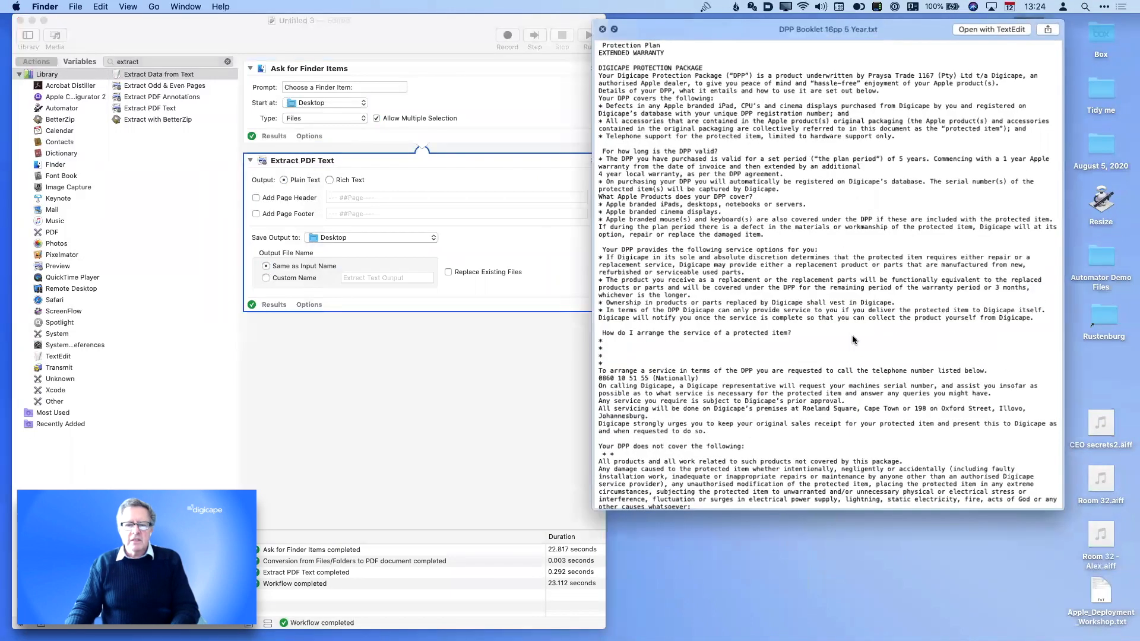
scroll(853, 335, down, 15)
key(space)
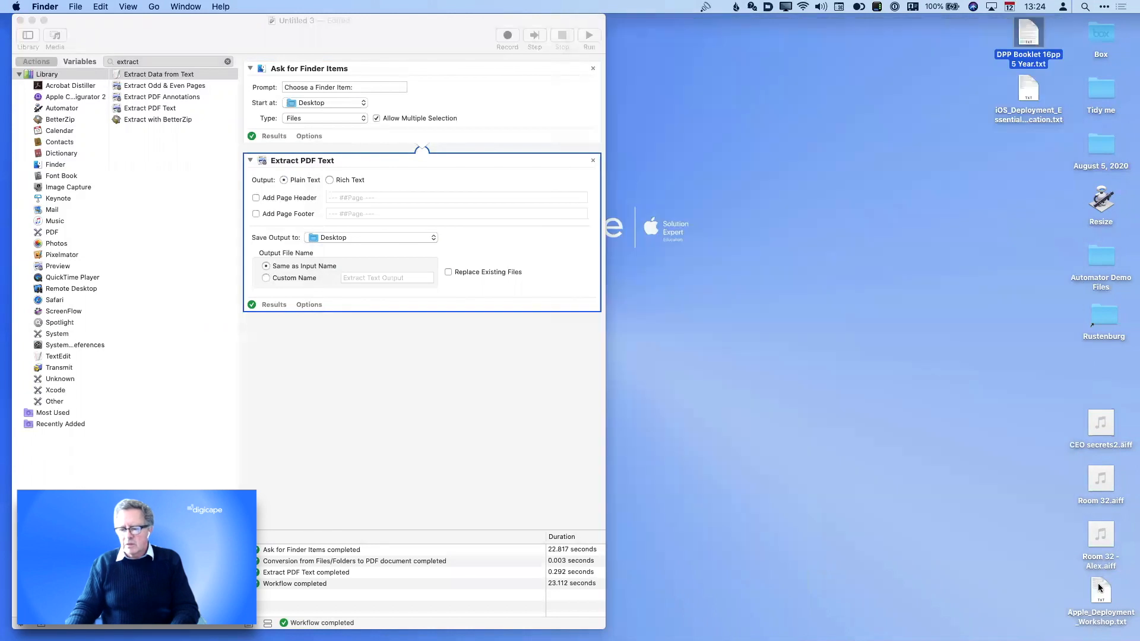
click(1100, 589)
key(space)
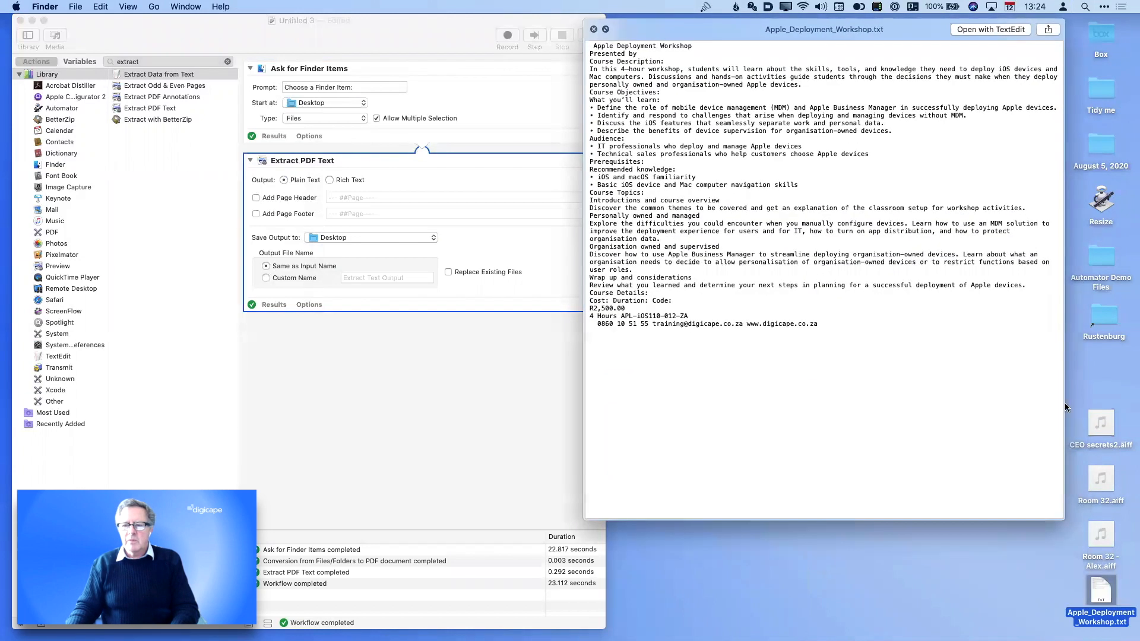
key(space)
click(1033, 98)
key(space)
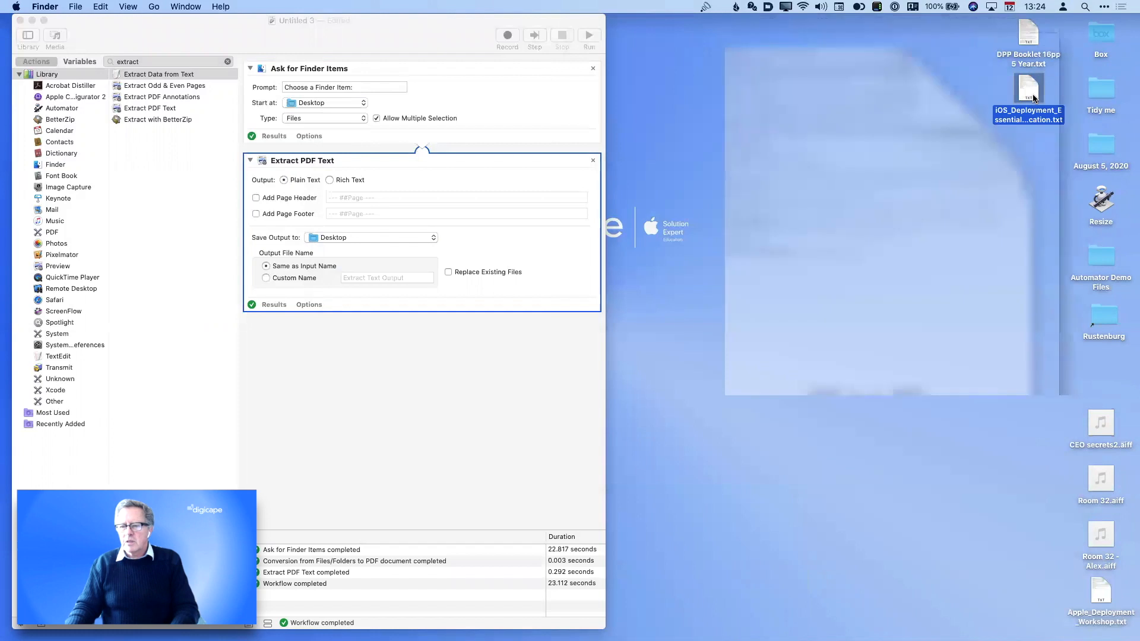
key(space)
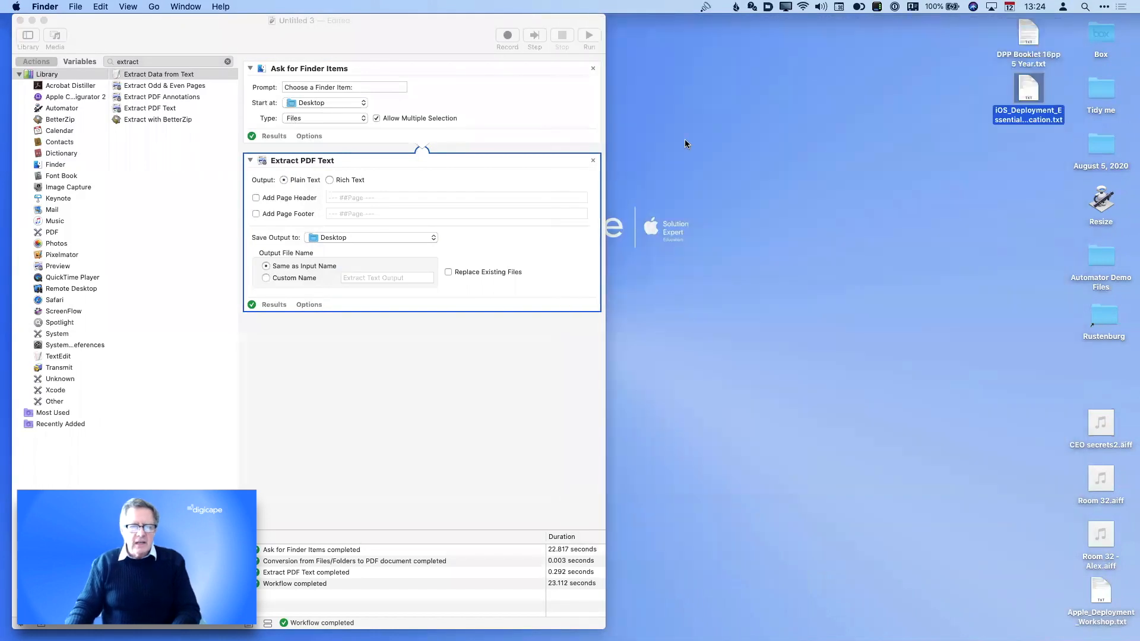
Close the Untitled 3 workflow in Automator without keeping it and create a new Quick Action document
click(19, 20)
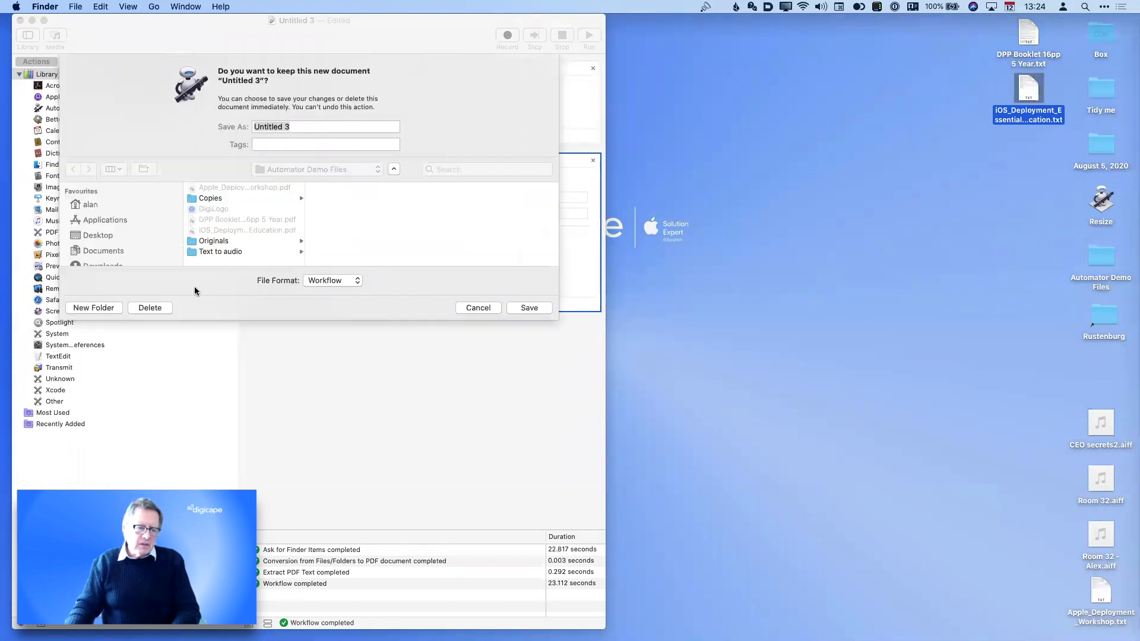
click(155, 308)
click(94, 6)
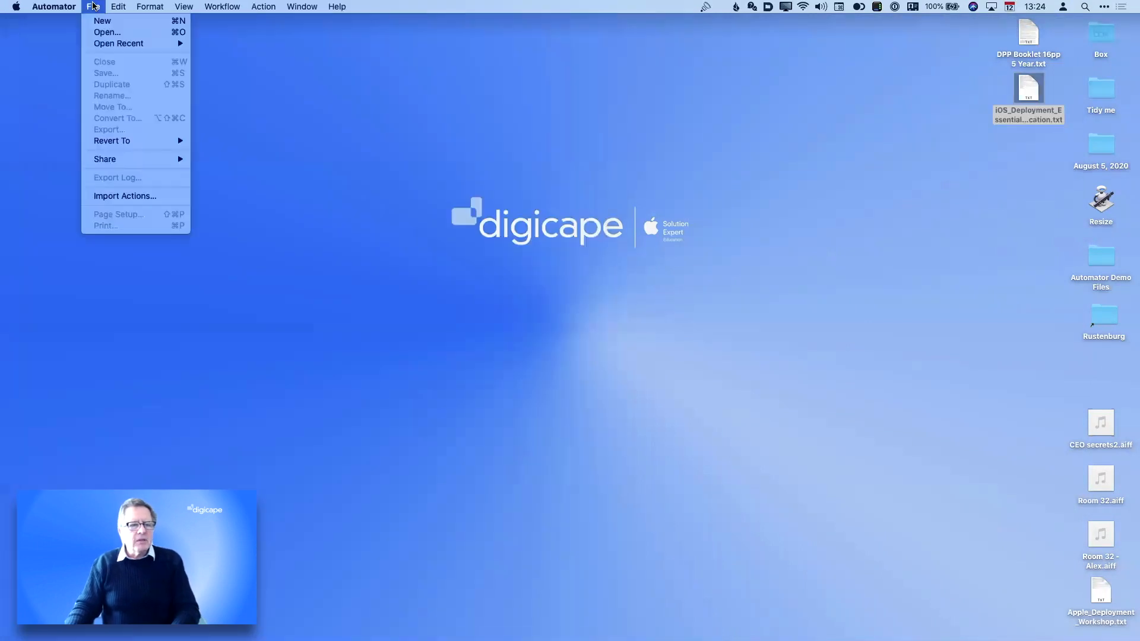
click(99, 22)
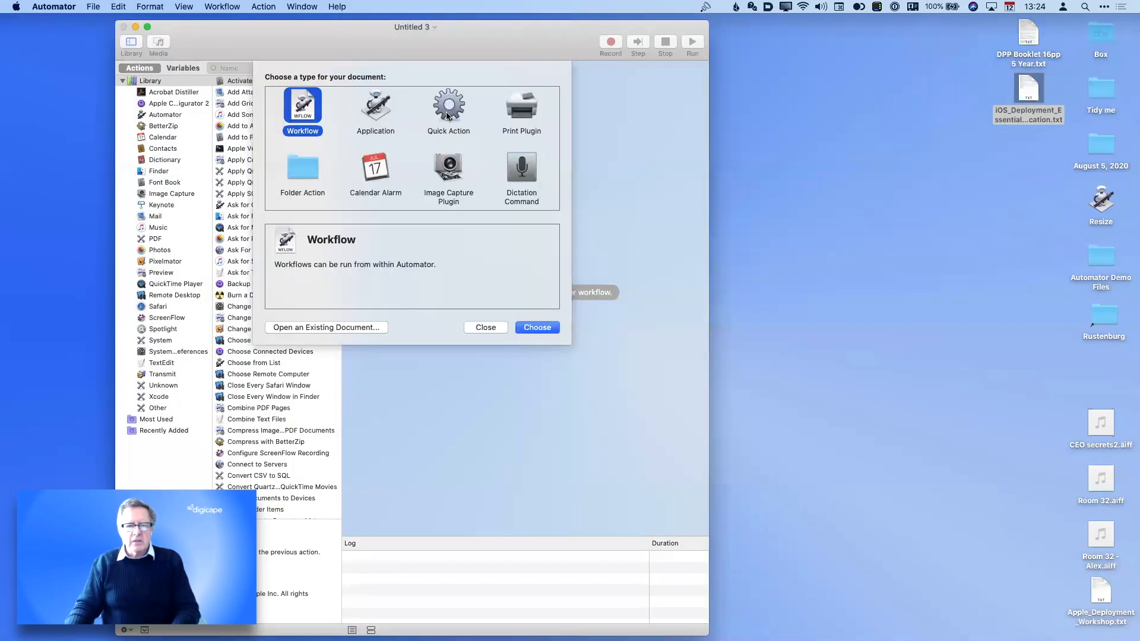
click(448, 115)
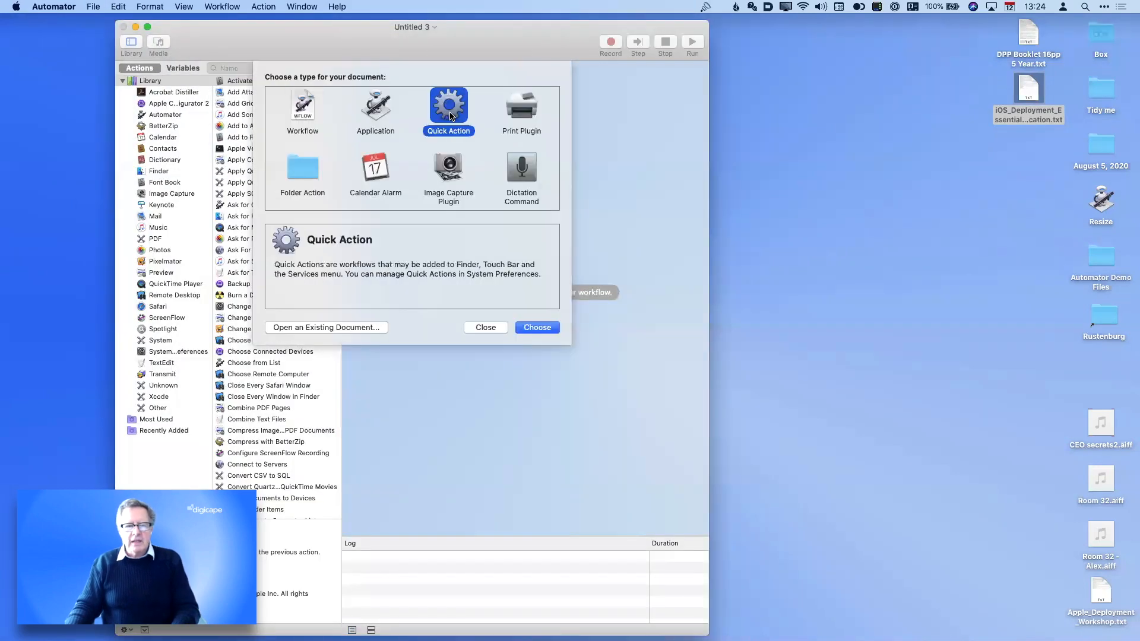
click(537, 328)
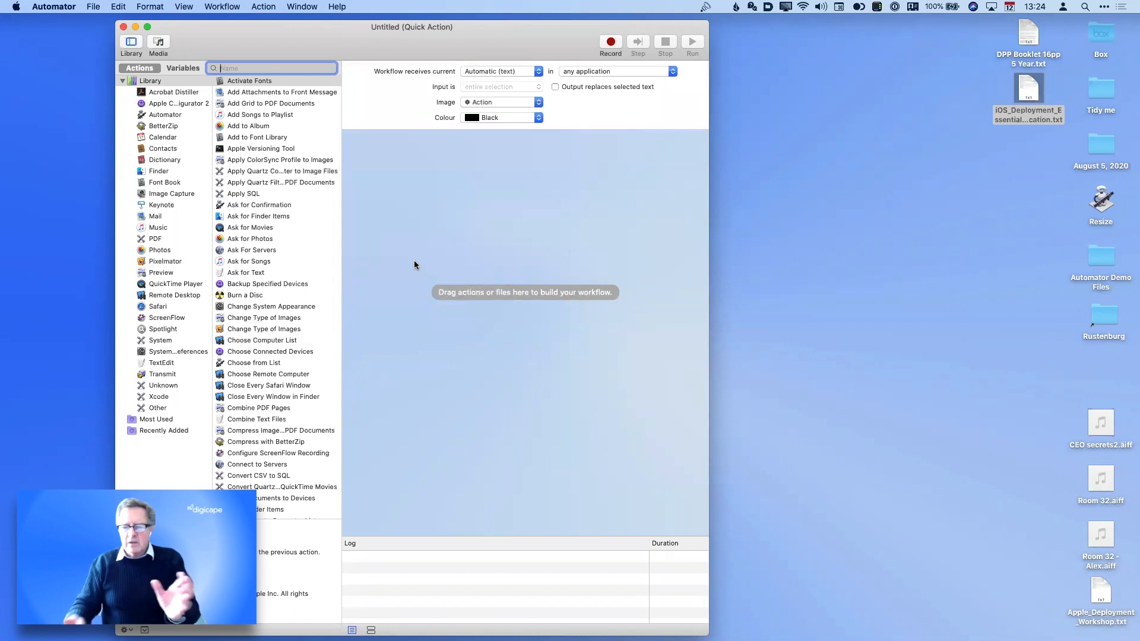
Search the action library for "extract", add the Extract PDF Text action and enable its page footer
text(extract)
click(271, 114)
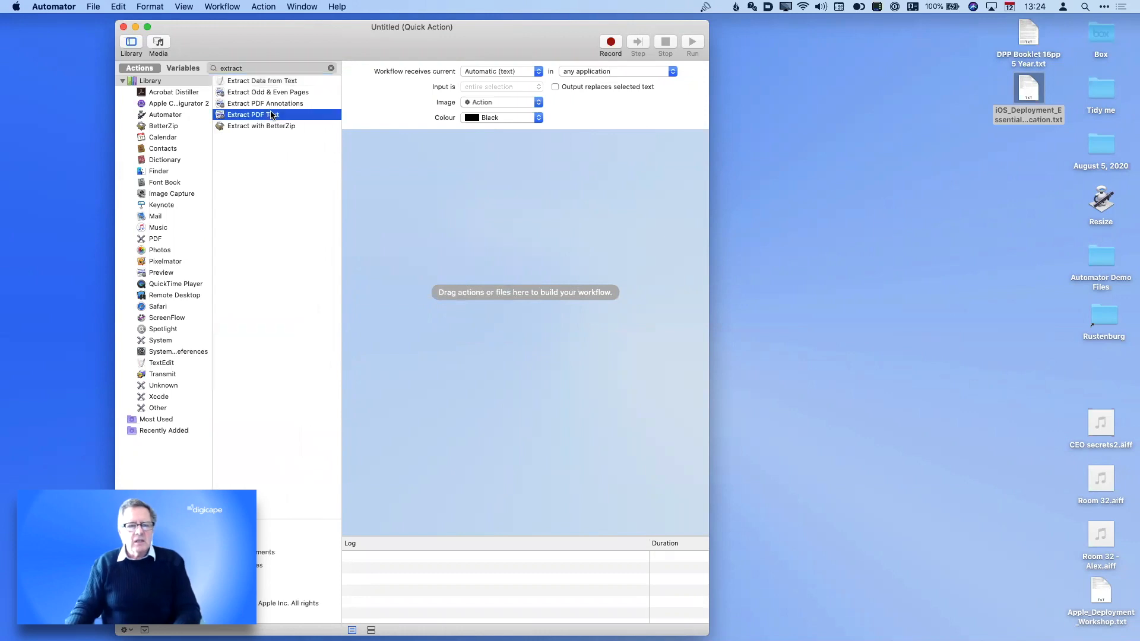
double_click(271, 114)
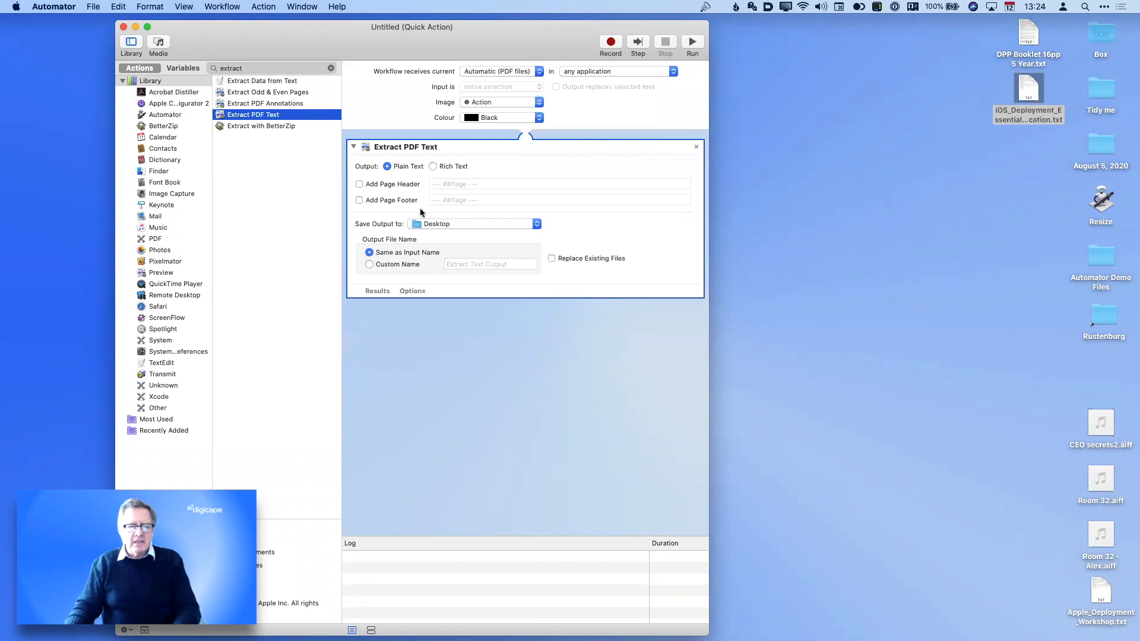
click(360, 200)
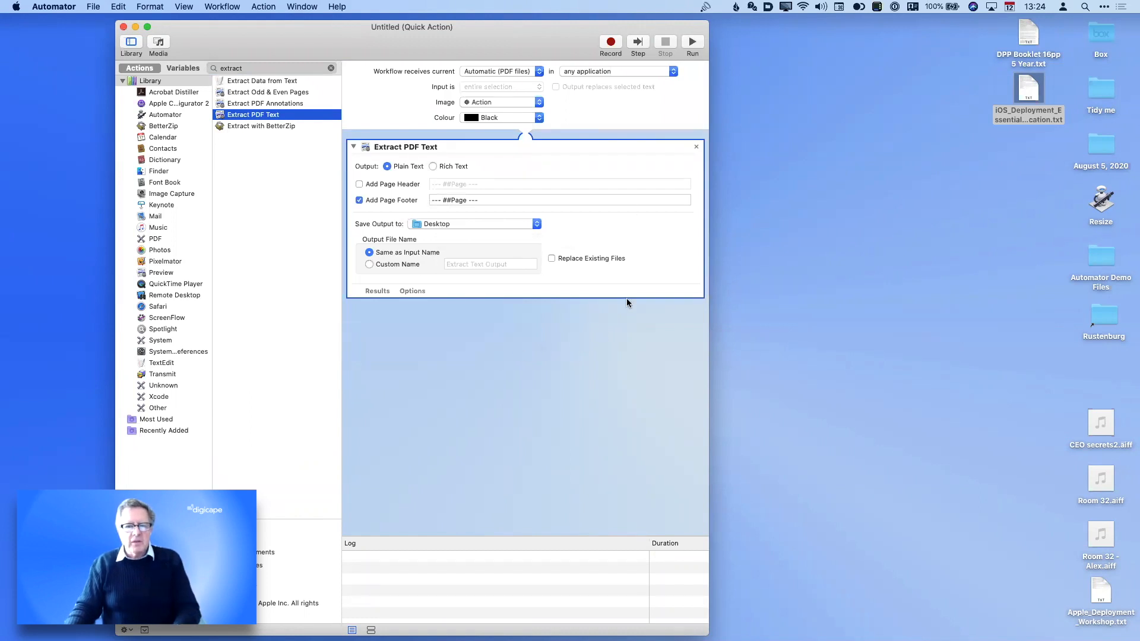
Save the quick action as "Extract text" and close its document window
click(94, 7)
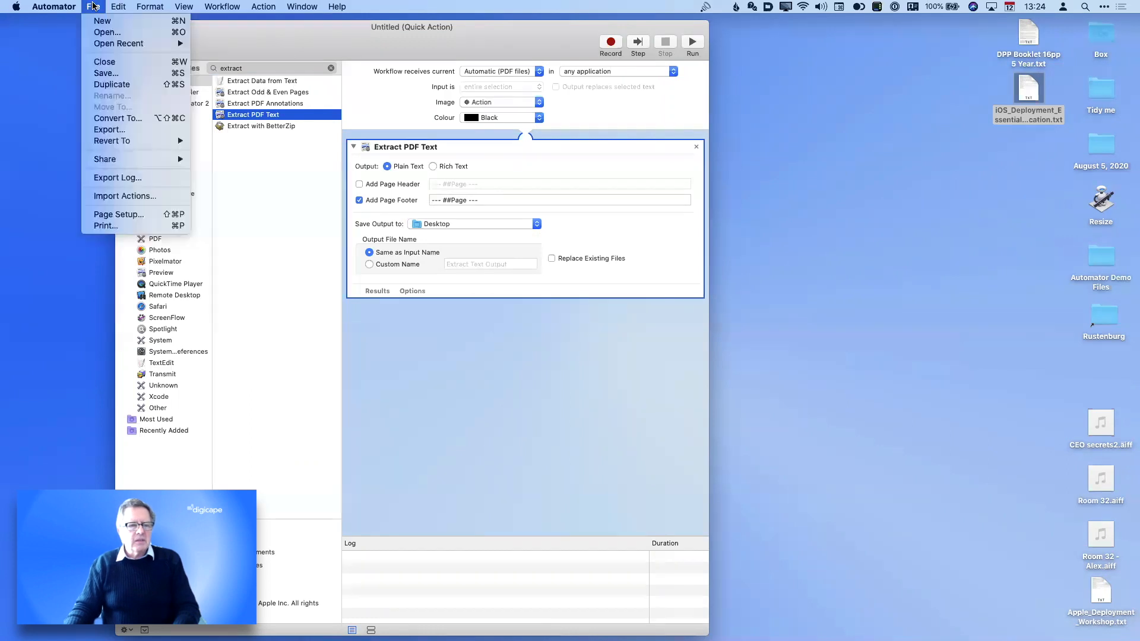
click(112, 78)
text(E)
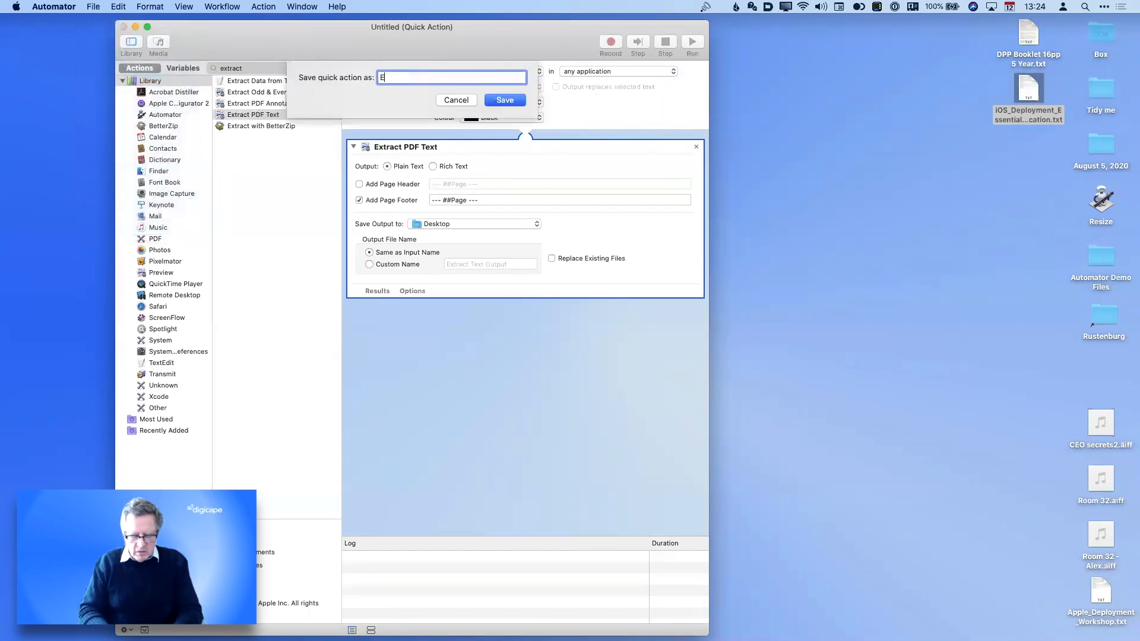
text(xtract te)
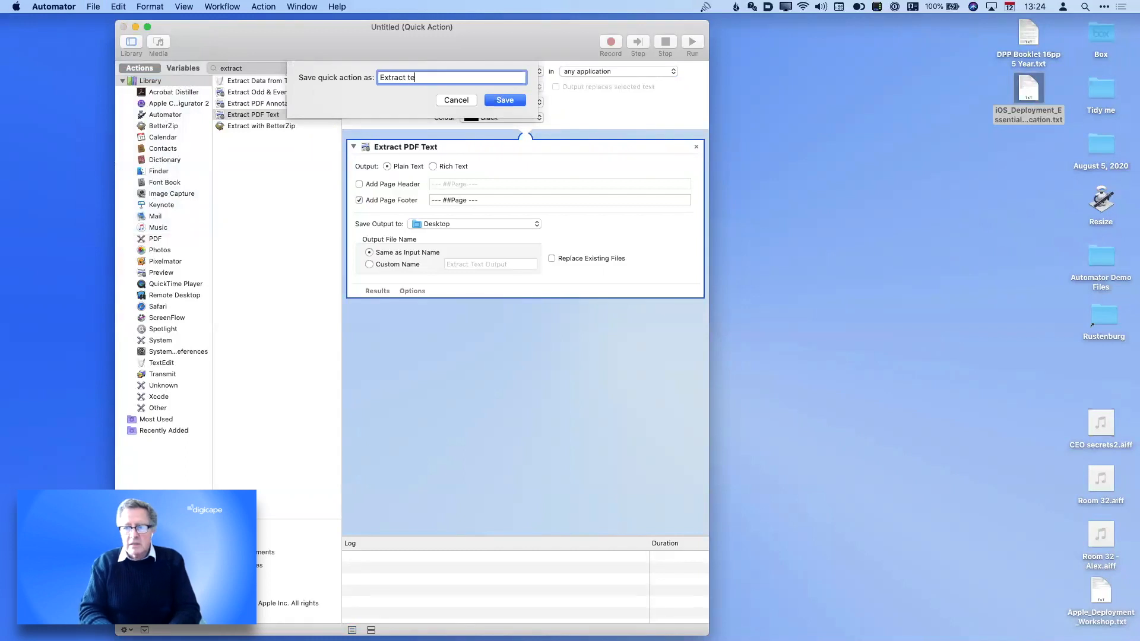
click(512, 100)
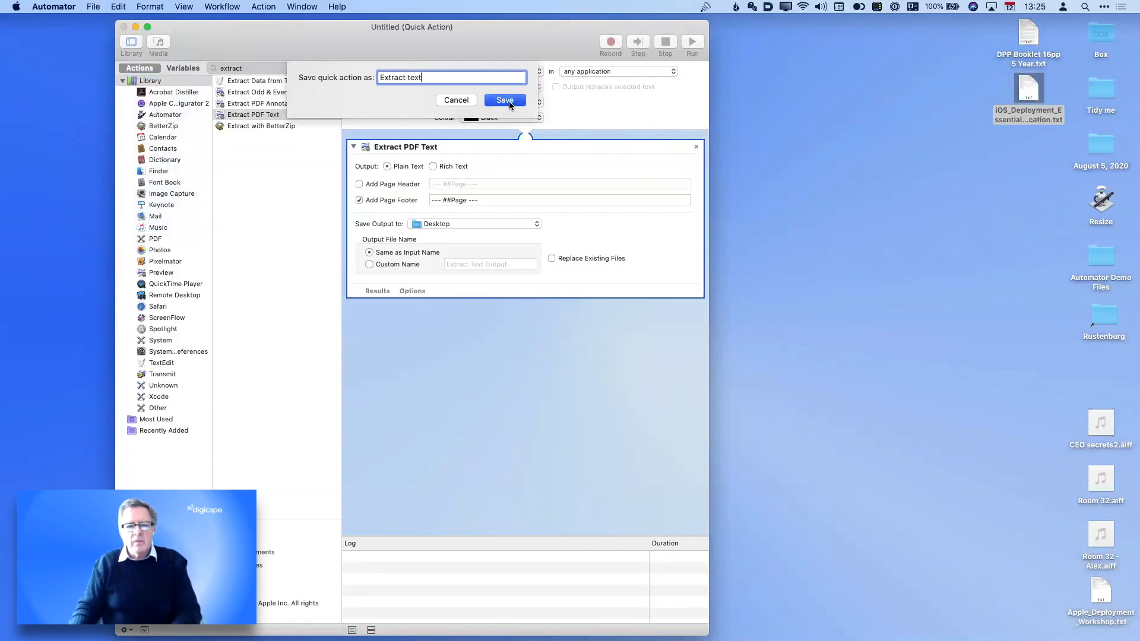
click(123, 26)
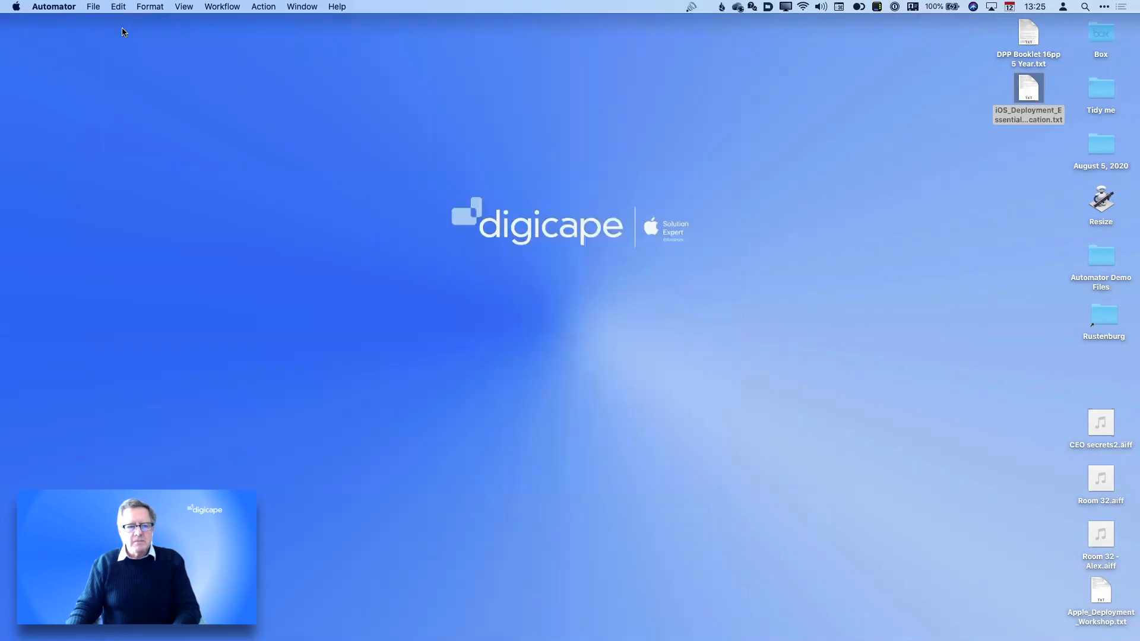
Open the Automator Demo Files folder from the desktop, select Apple_Deployment_Workshop.pdf and enlarge the Finder window
click(1099, 265)
double_click(1099, 265)
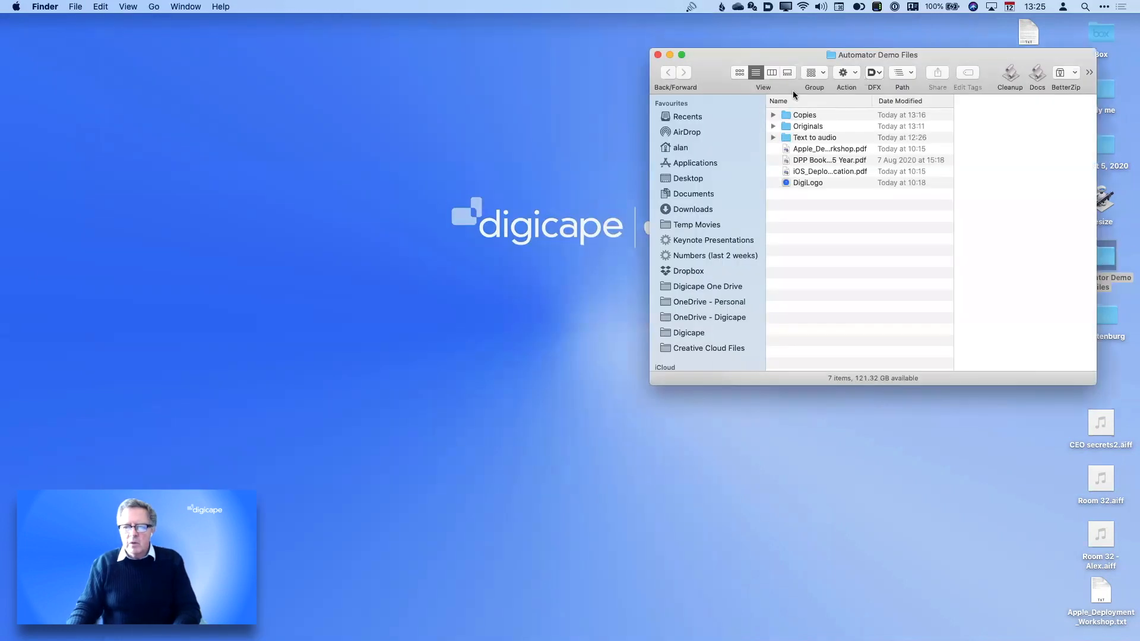
drag(763, 54, 432, 52)
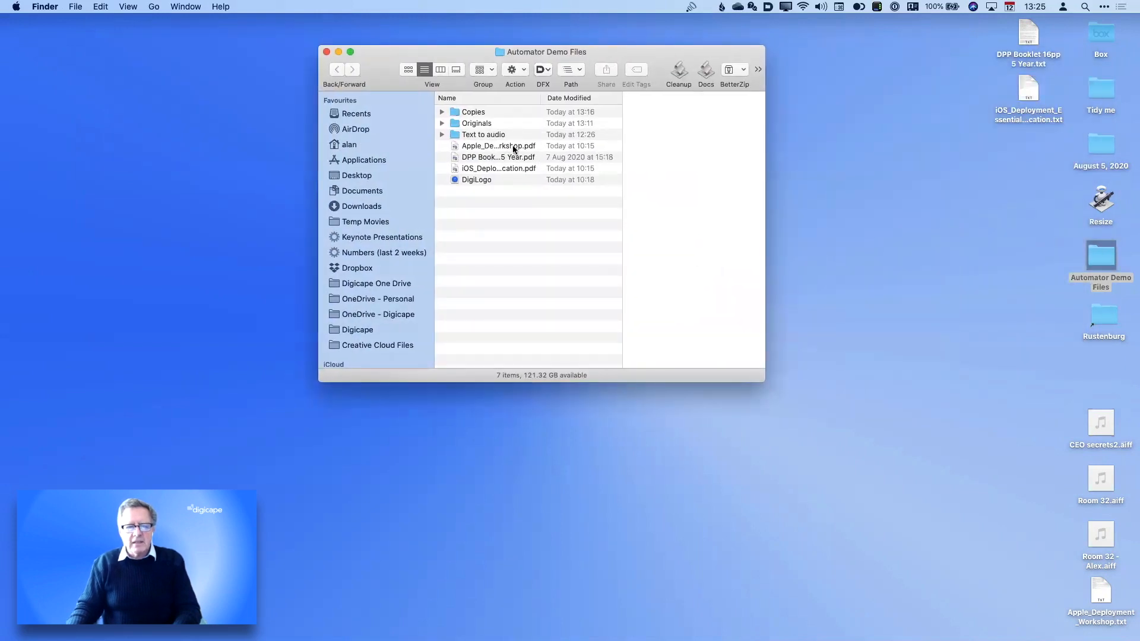
click(515, 148)
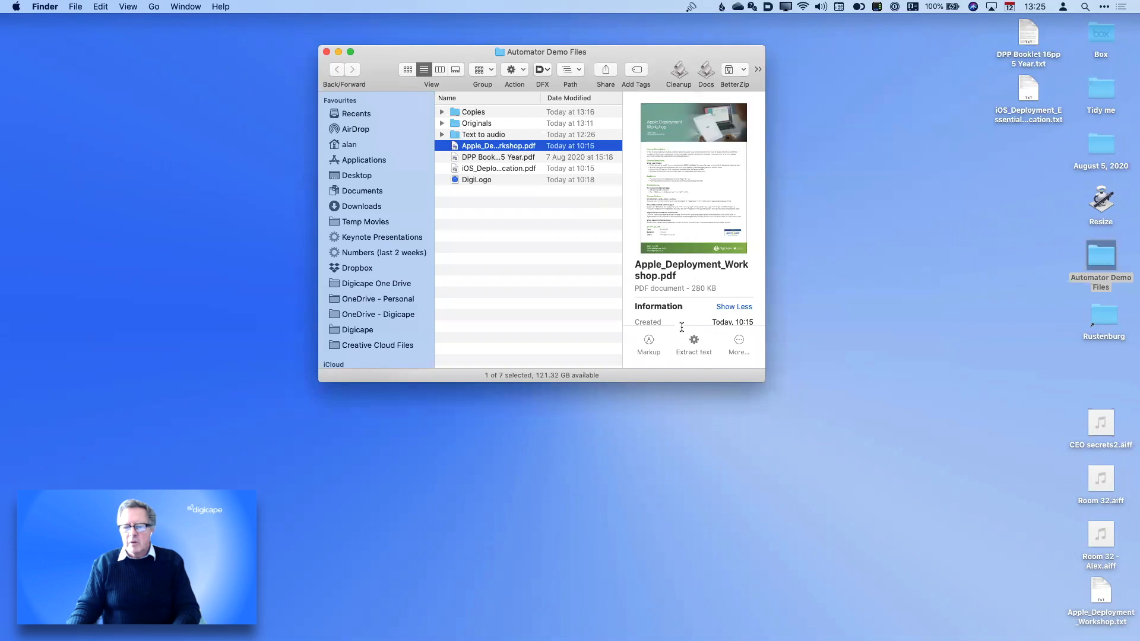
drag(765, 382, 814, 399)
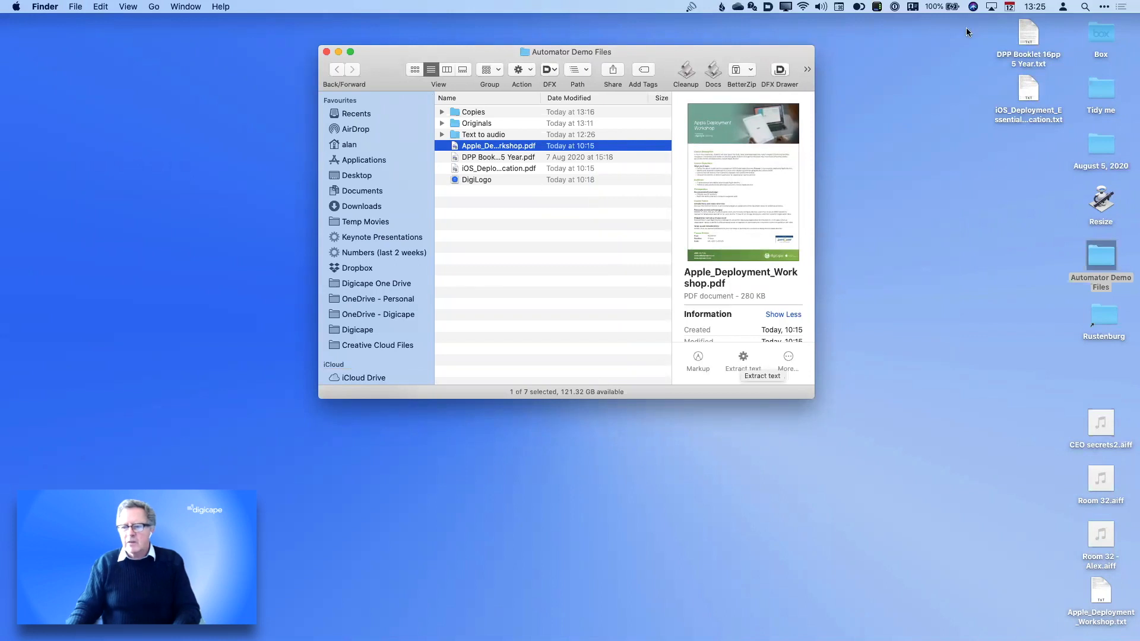
Move the extracted DPP Booklet, iOS_Deployment and Apple_Deployment_Workshop text files from the desktop to the Trash
drag(1004, 25, 1041, 121)
key(super+BackSpace)
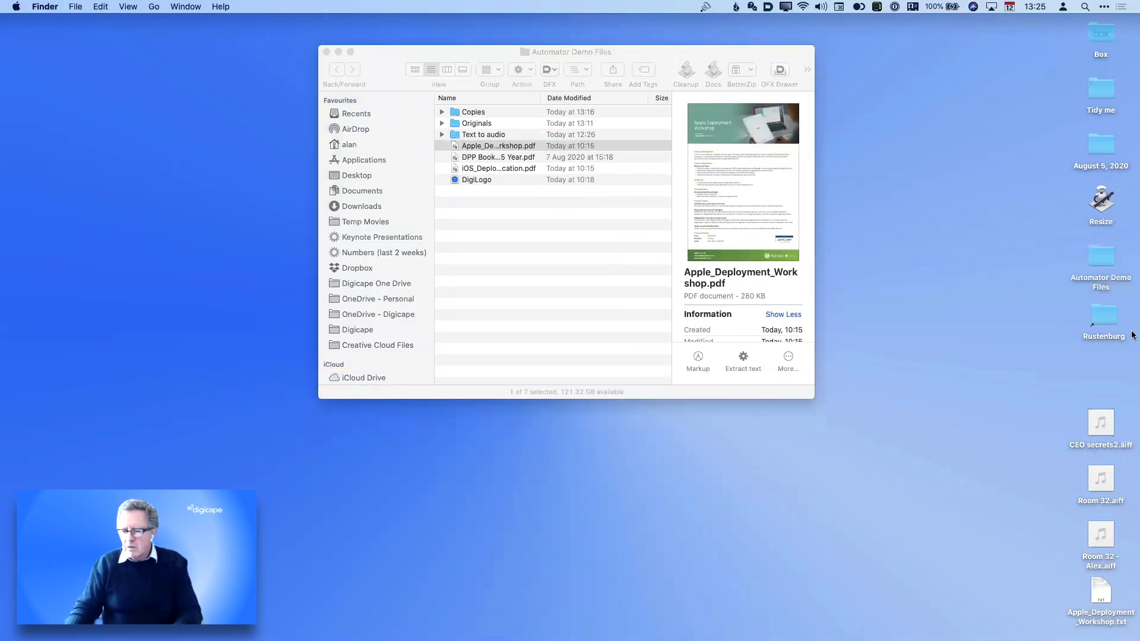
click(1100, 590)
key(super+BackSpace)
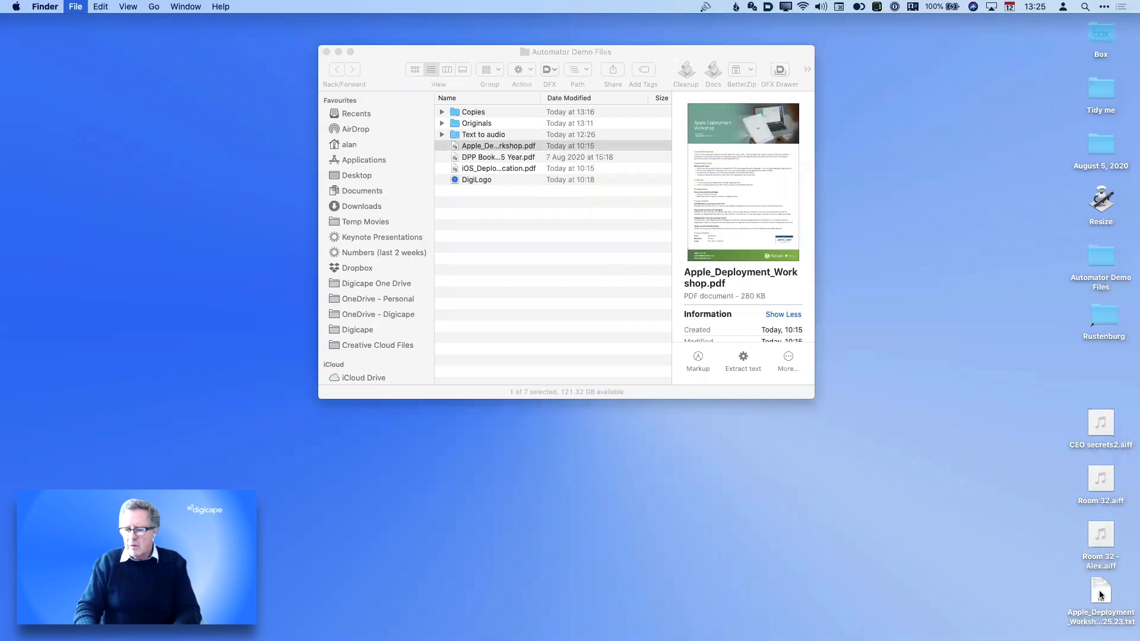
Run the Extract text quick action on Apple_Deployment_Workshop.pdf, and move the output text file to the Trash after previewing it
click(740, 363)
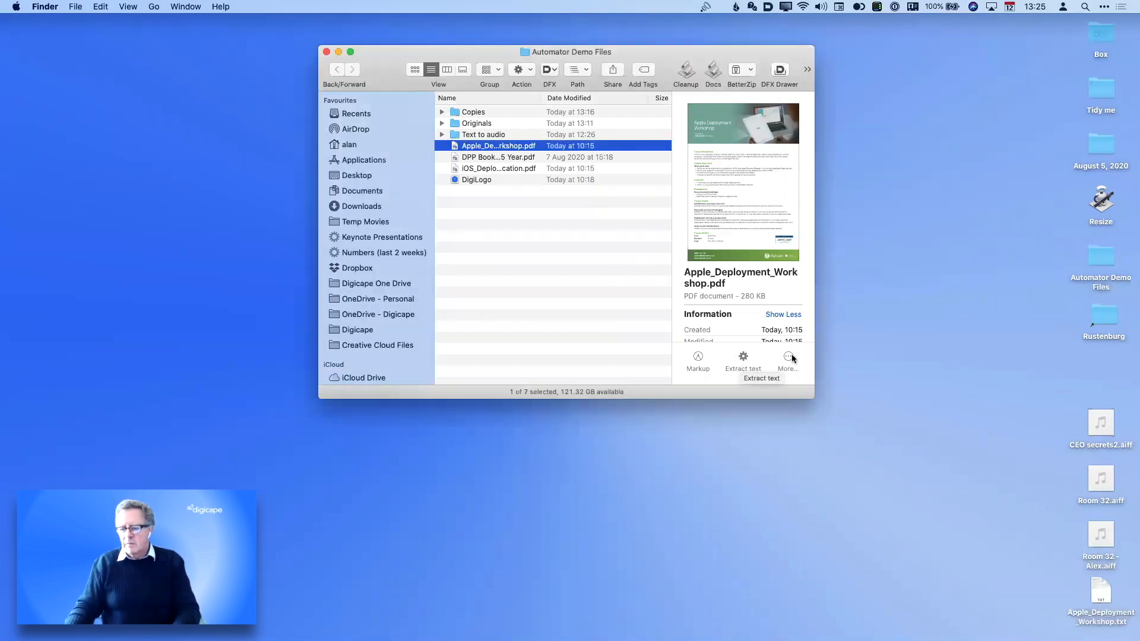
click(1100, 584)
key(space)
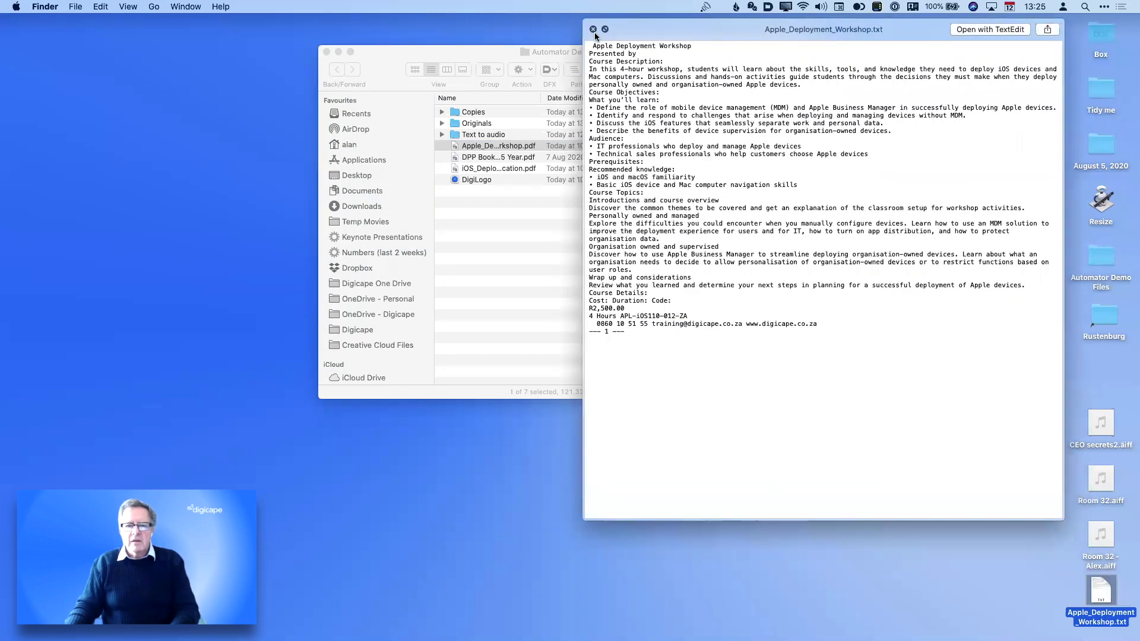
key(super+BackSpace)
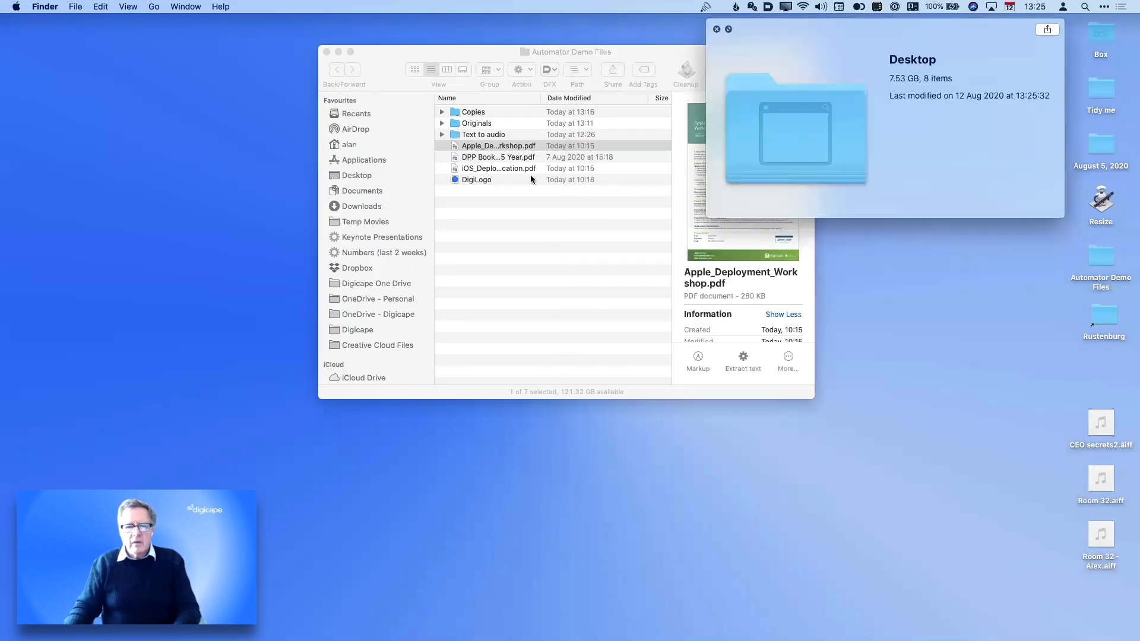
Run the Extract text quick action on DPP Booklet 16pp 5 Year.pdf, preview the output text file and close the Finder window
click(716, 30)
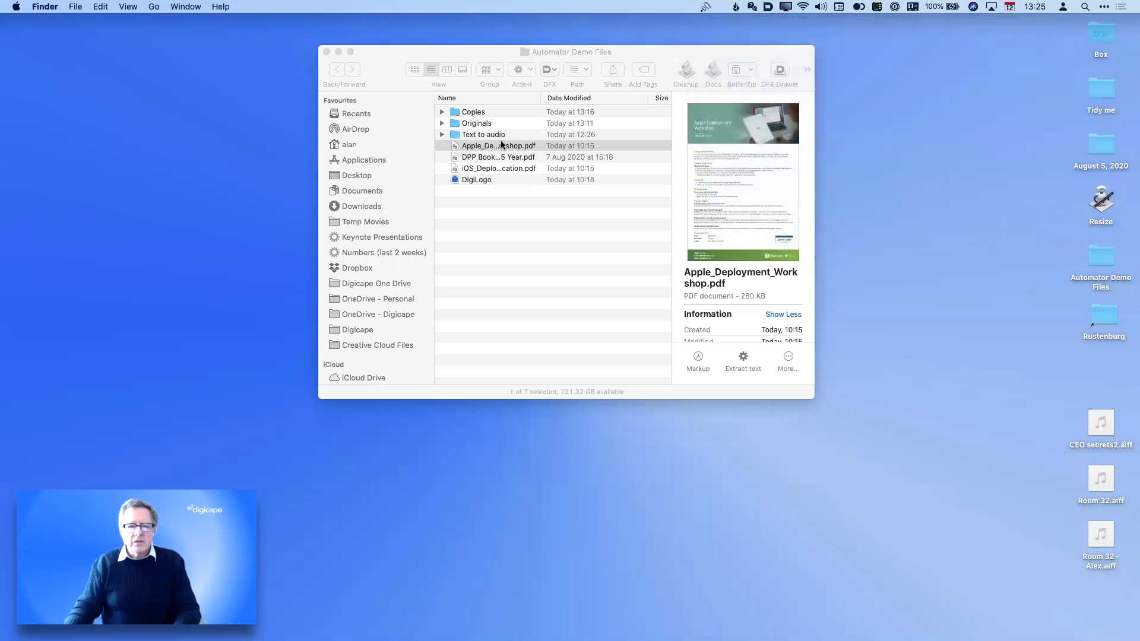
click(472, 158)
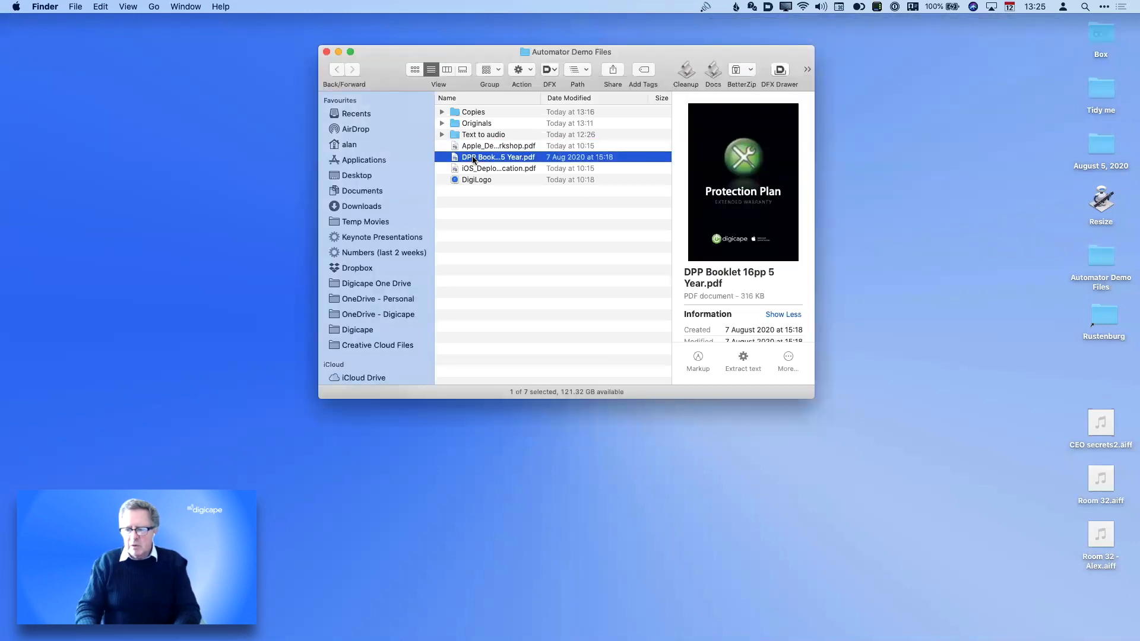
click(742, 357)
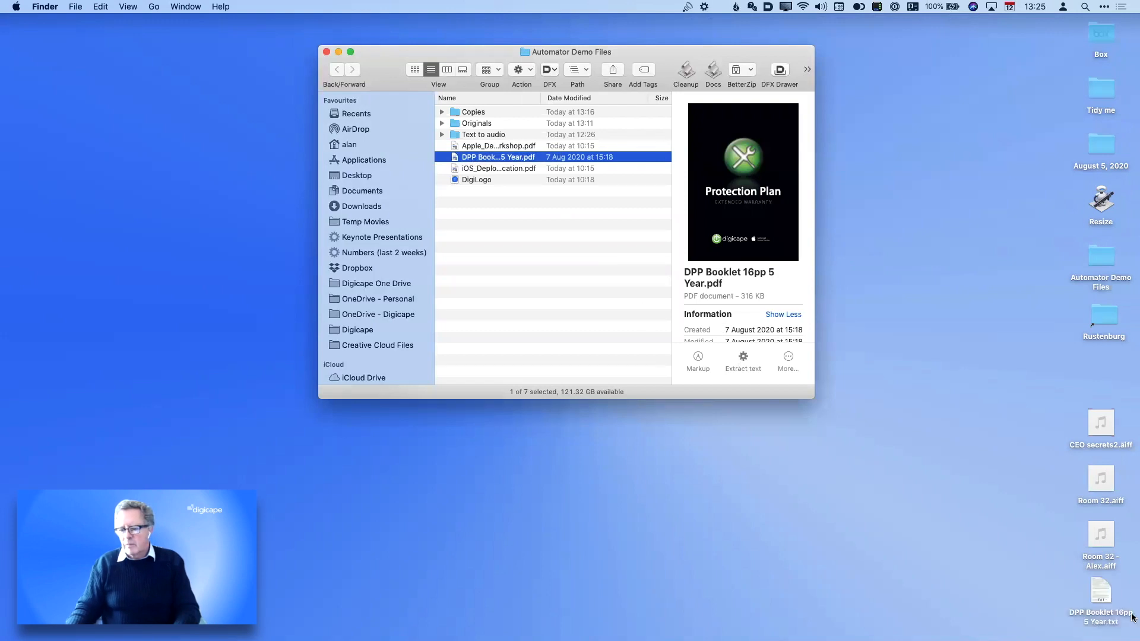
click(1100, 594)
key(space)
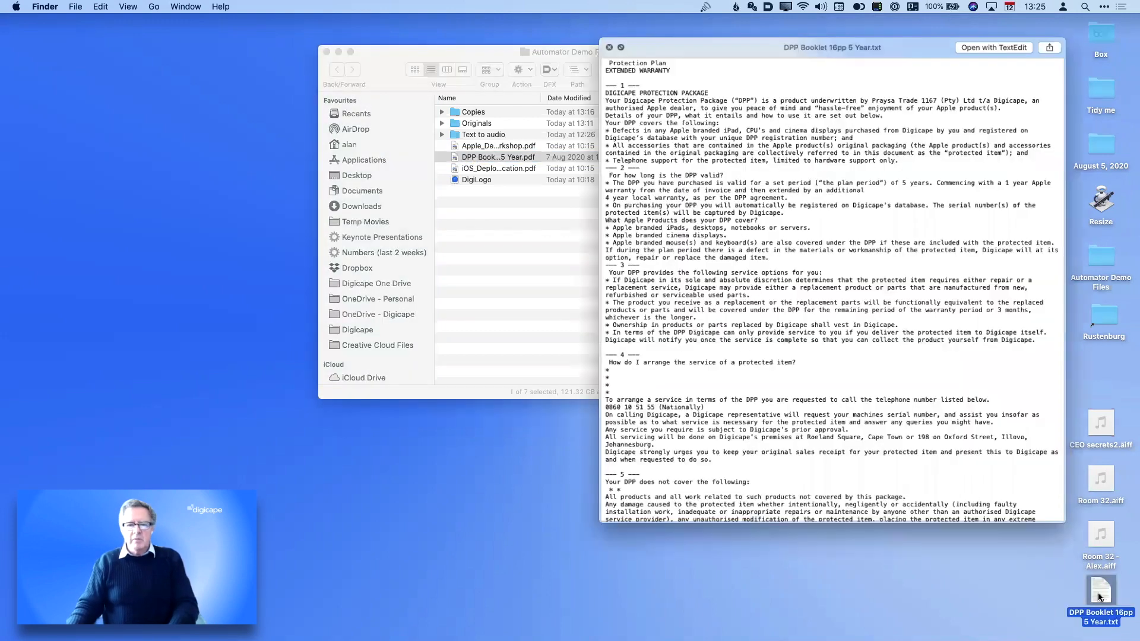
key(space)
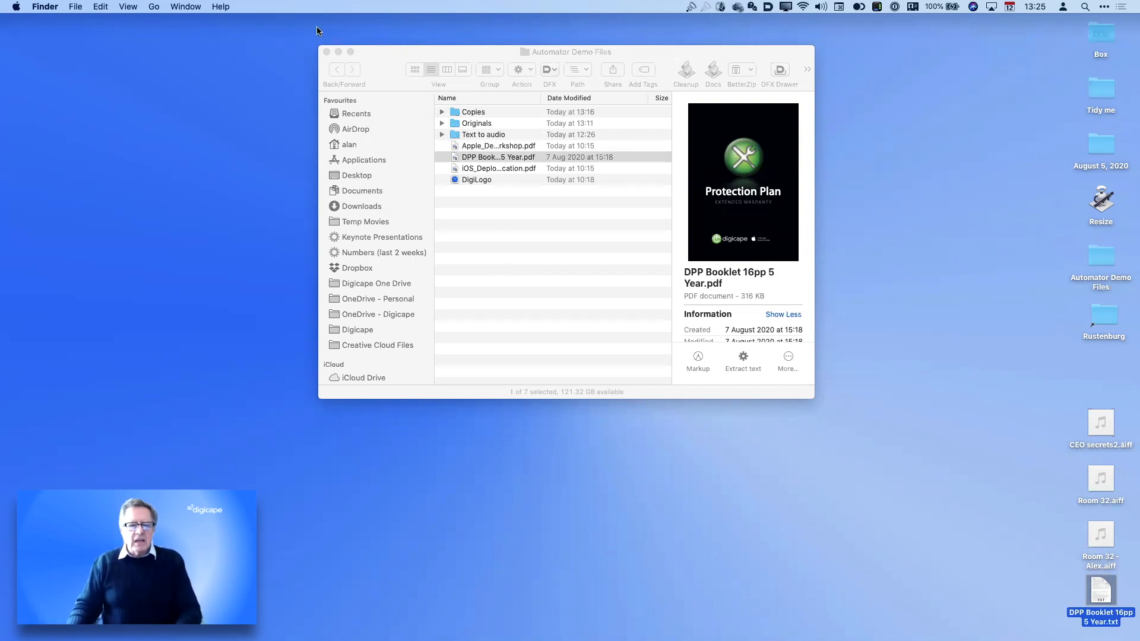
click(326, 51)
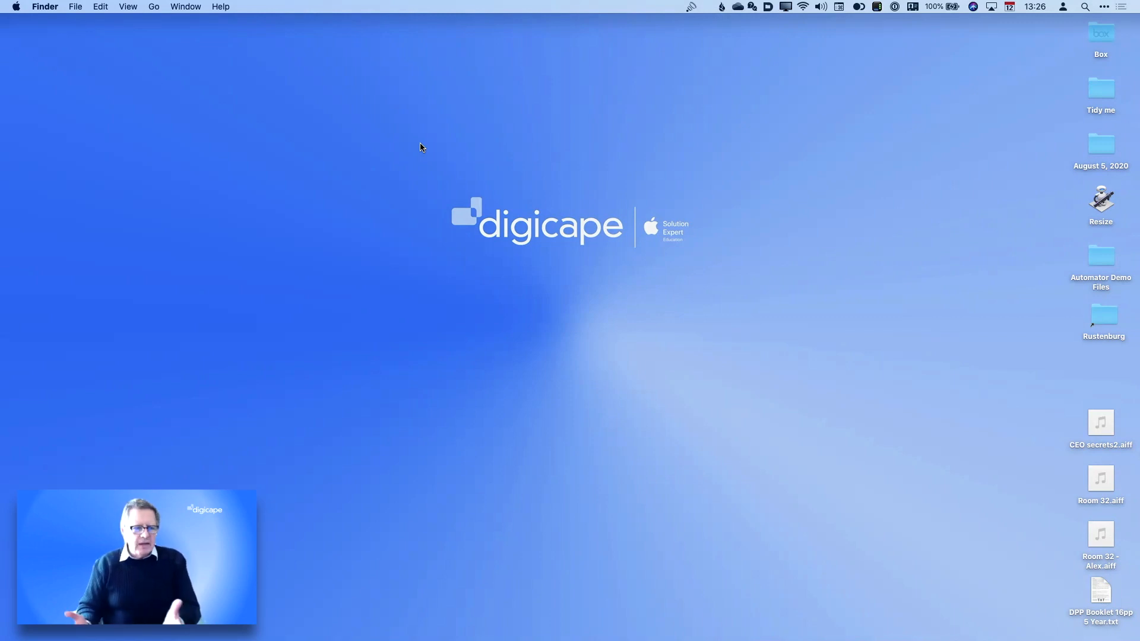
Switch to Automator and create a new document of type Workflow
key(super+Tab)
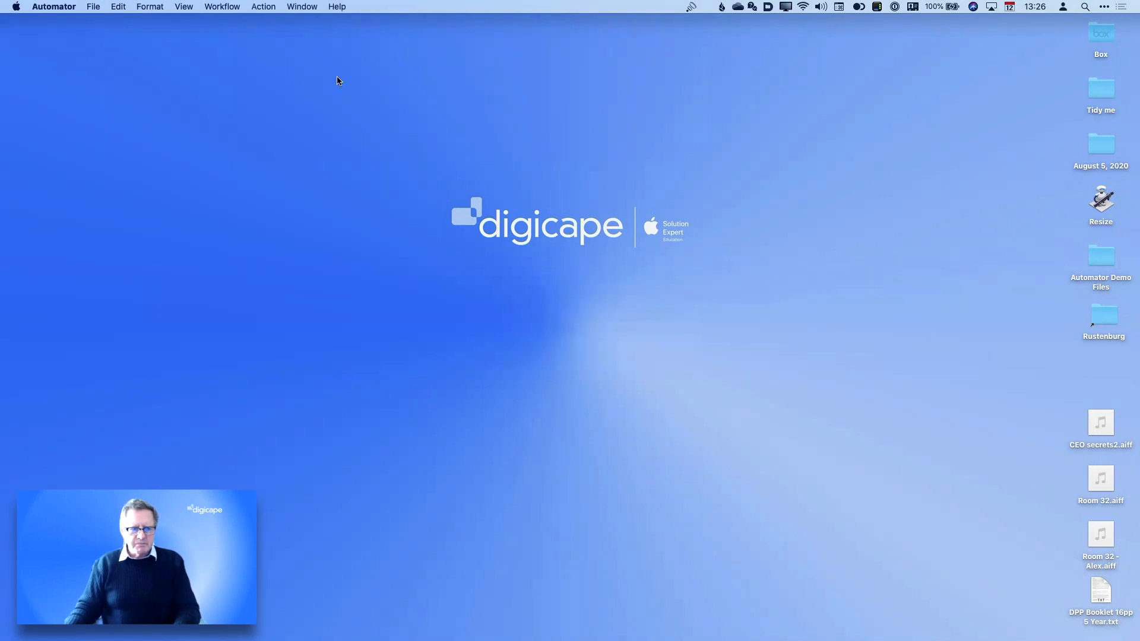
click(93, 7)
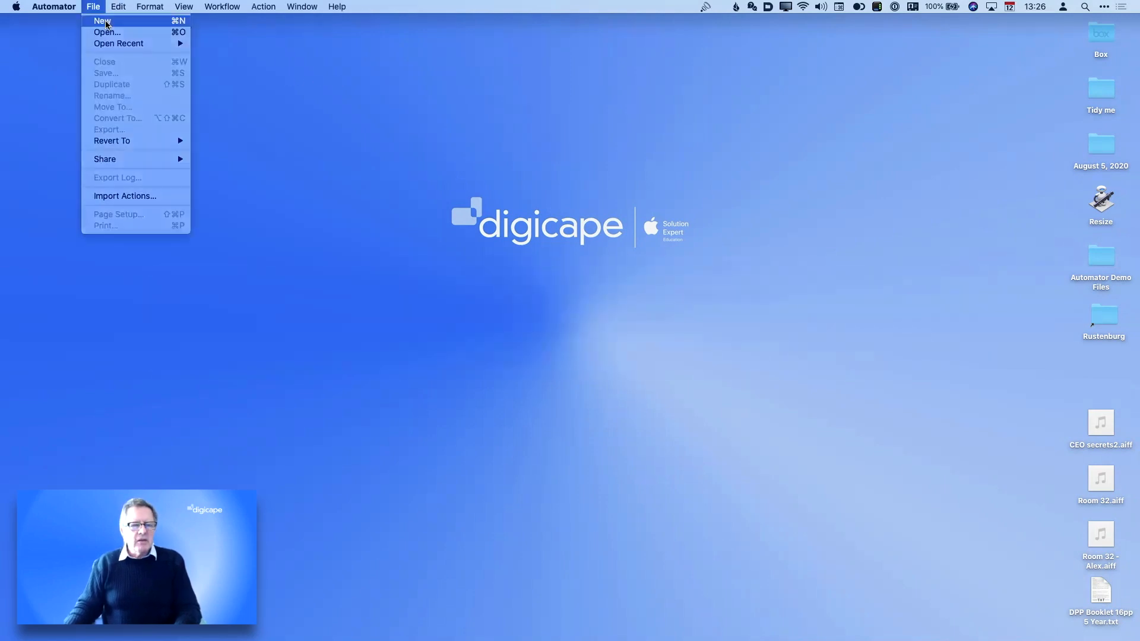
click(101, 20)
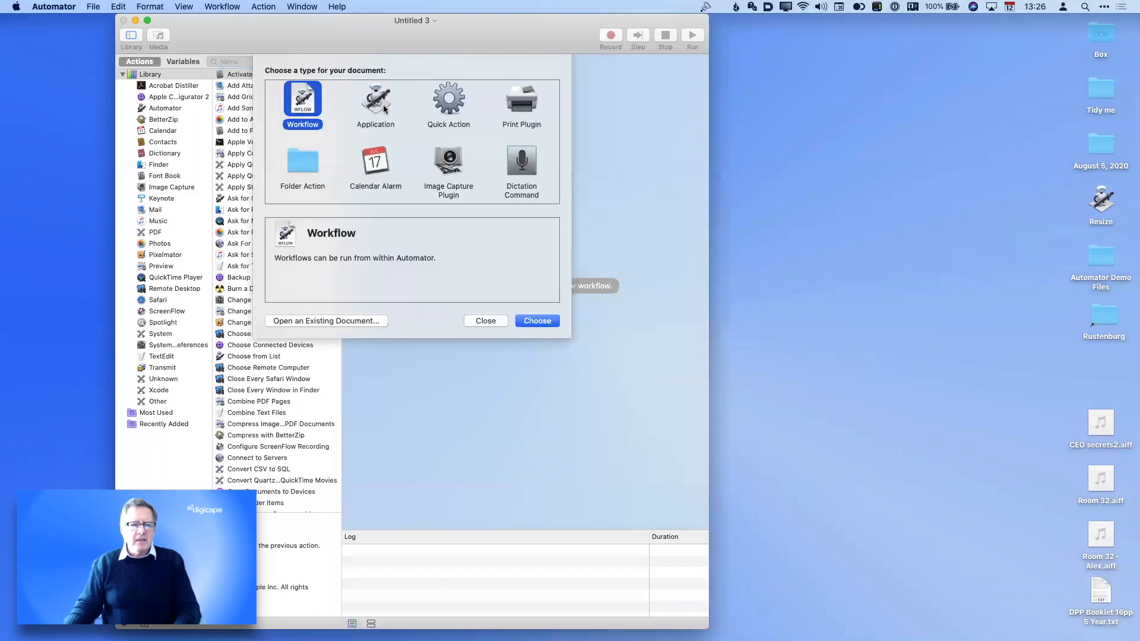
drag(369, 33, 526, 34)
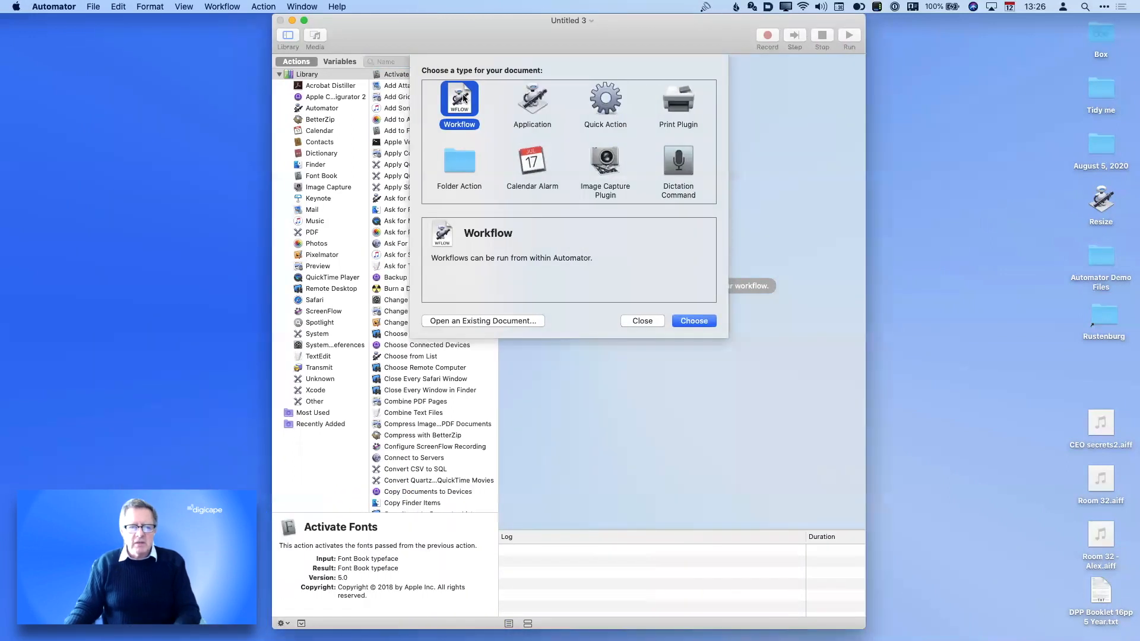
click(695, 322)
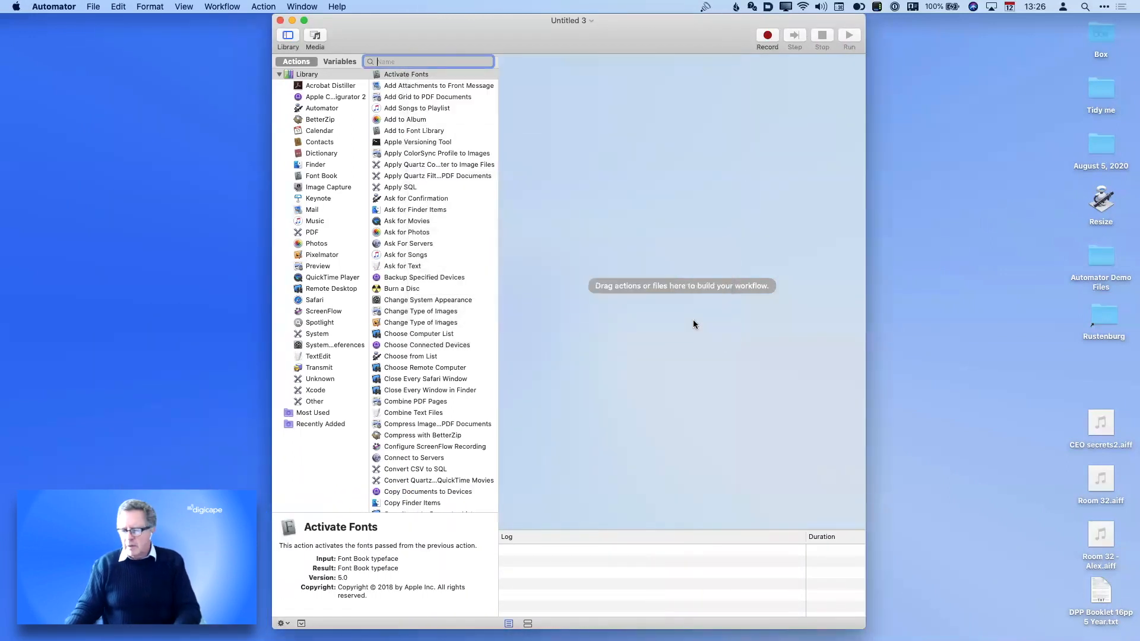
Add an Ask for Text action to the workflow with the question "Please can I take your picture"
text(ask)
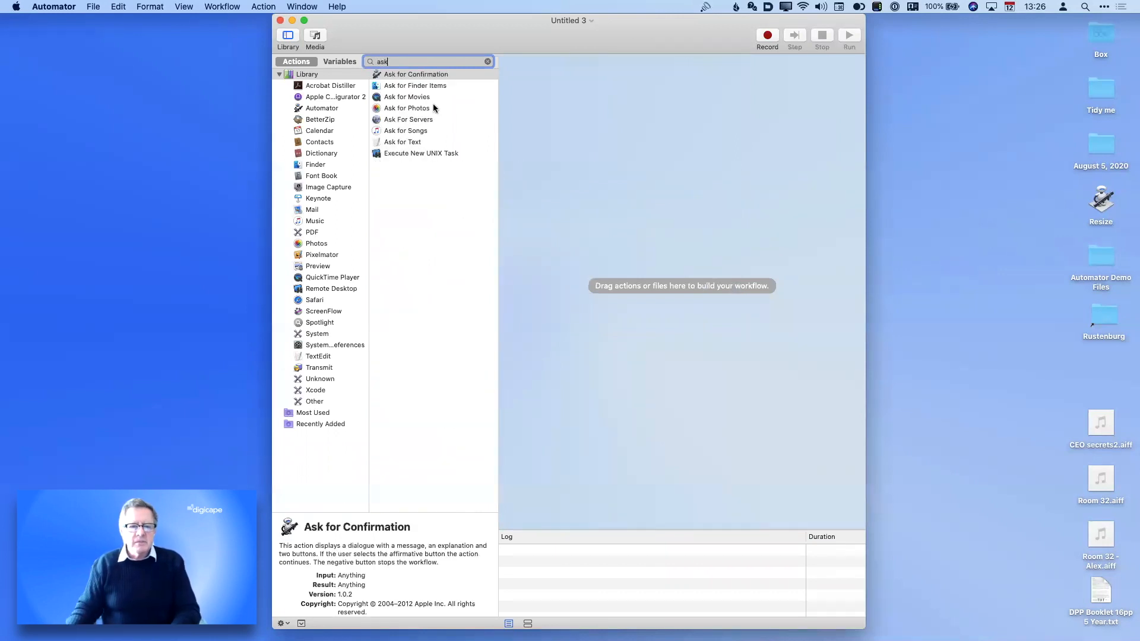
drag(437, 141, 643, 96)
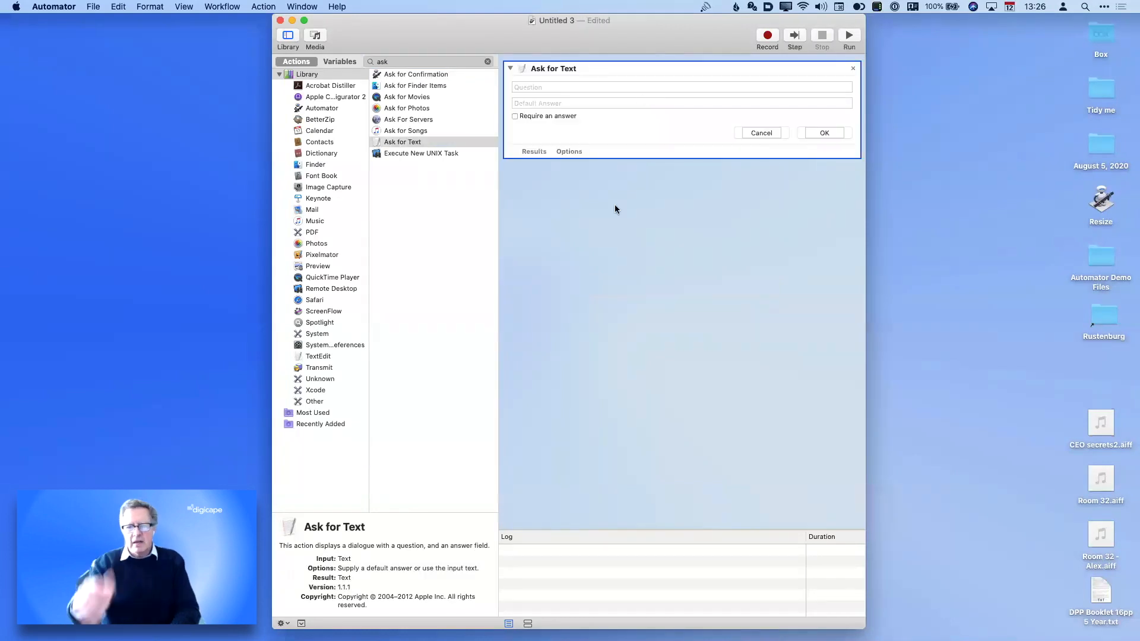
click(581, 88)
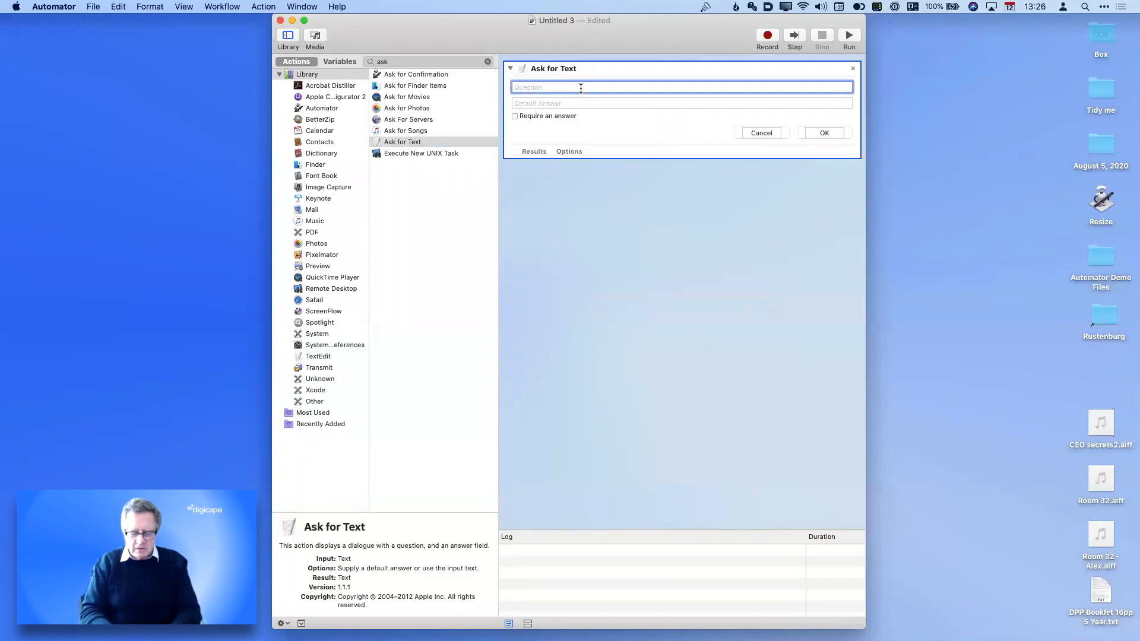
text(Please can I take your picture)
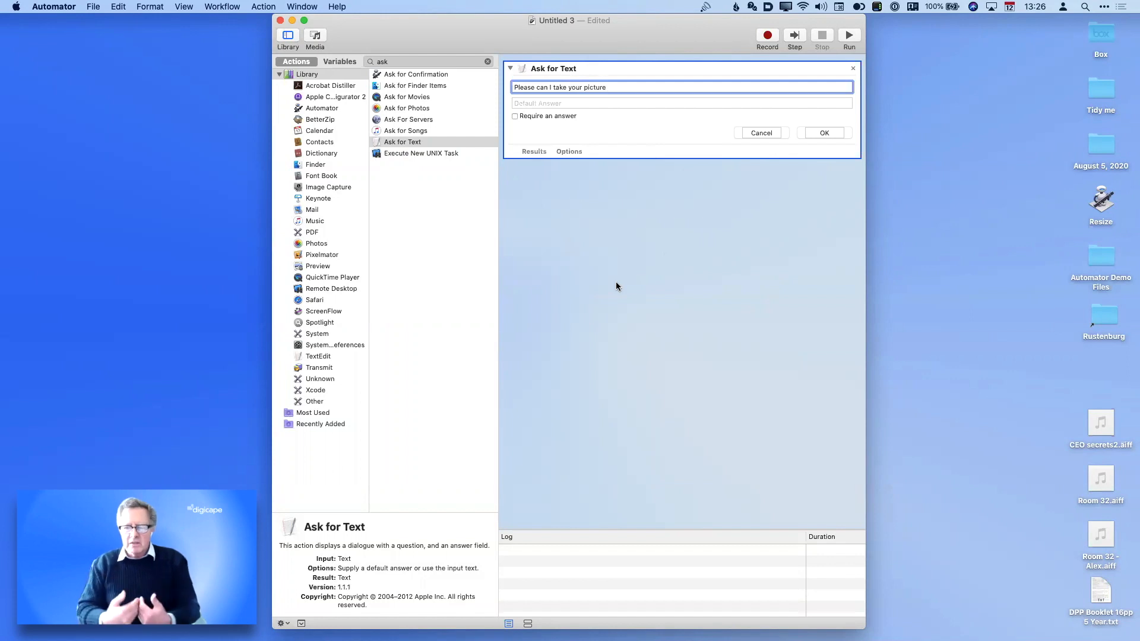
Set the Ask for Text default answer to "Please put your name here" and require an answer
click(593, 102)
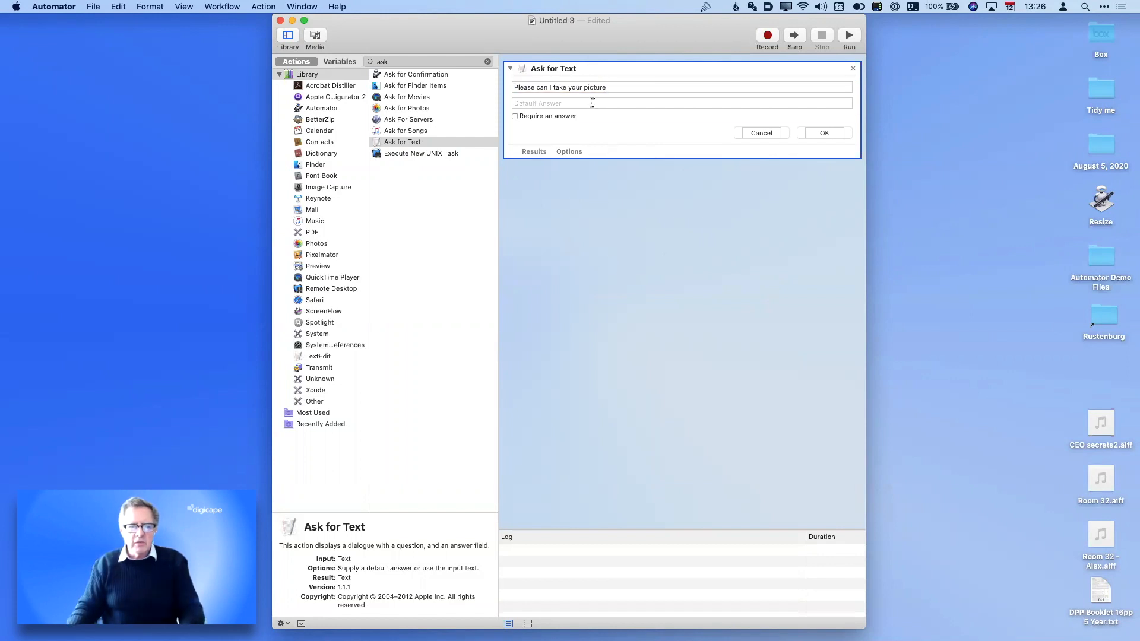
text(Pl)
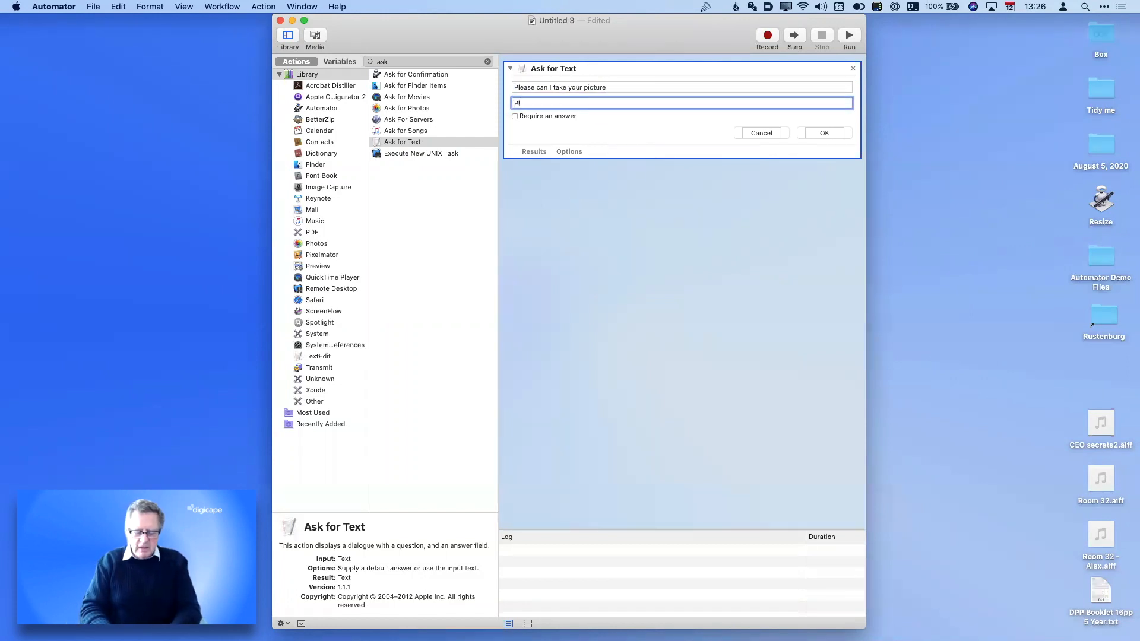
text(ease put )
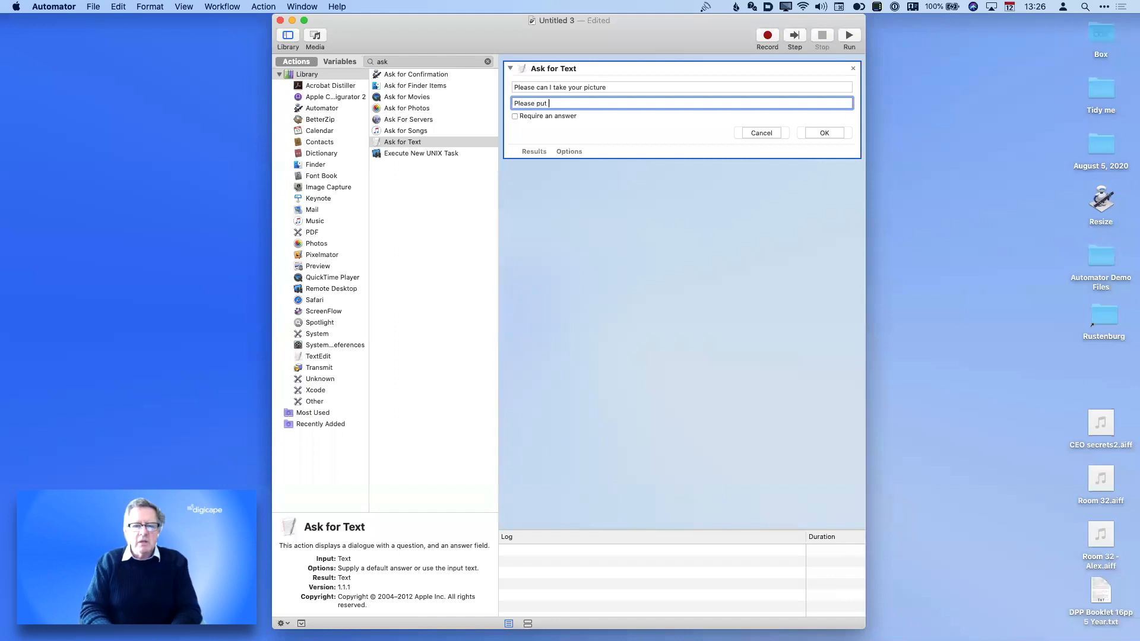
text(your )
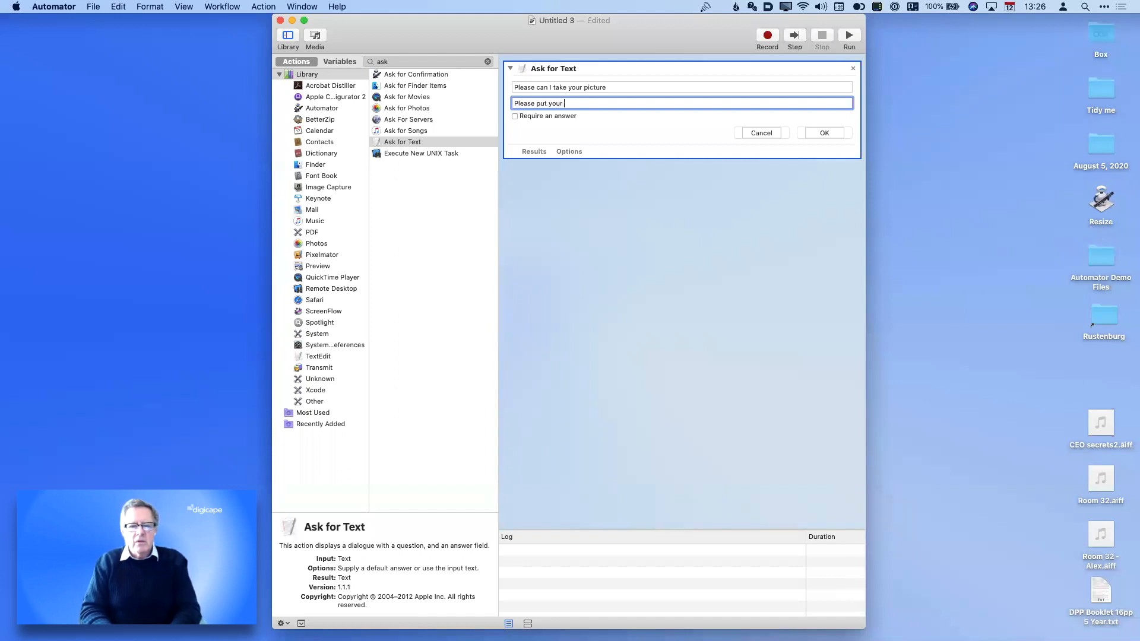
text(name here)
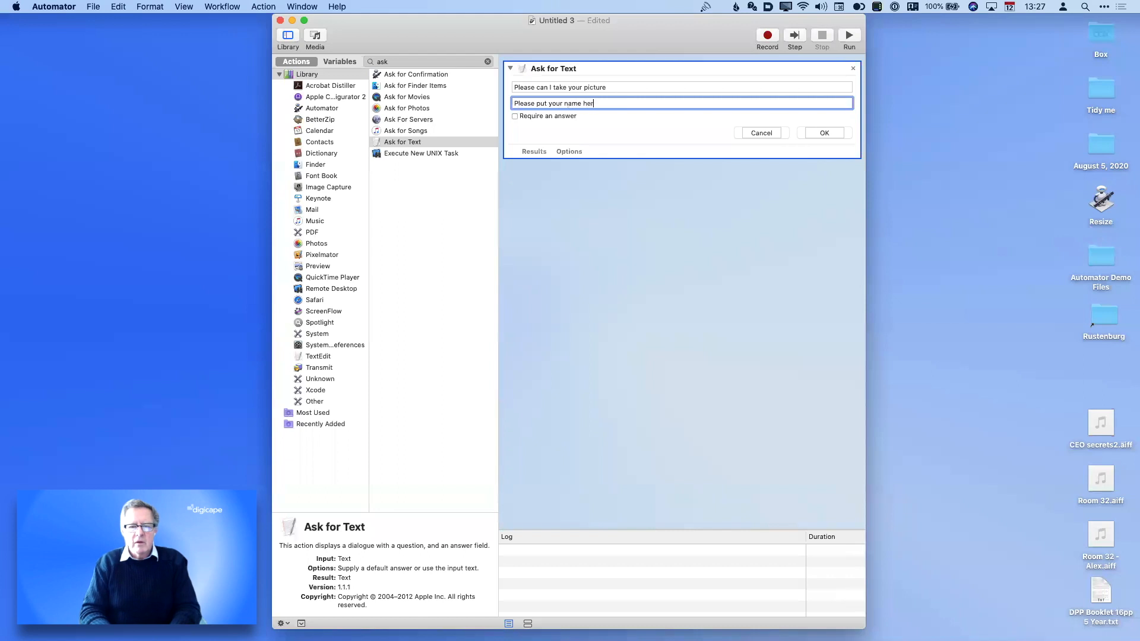
click(516, 117)
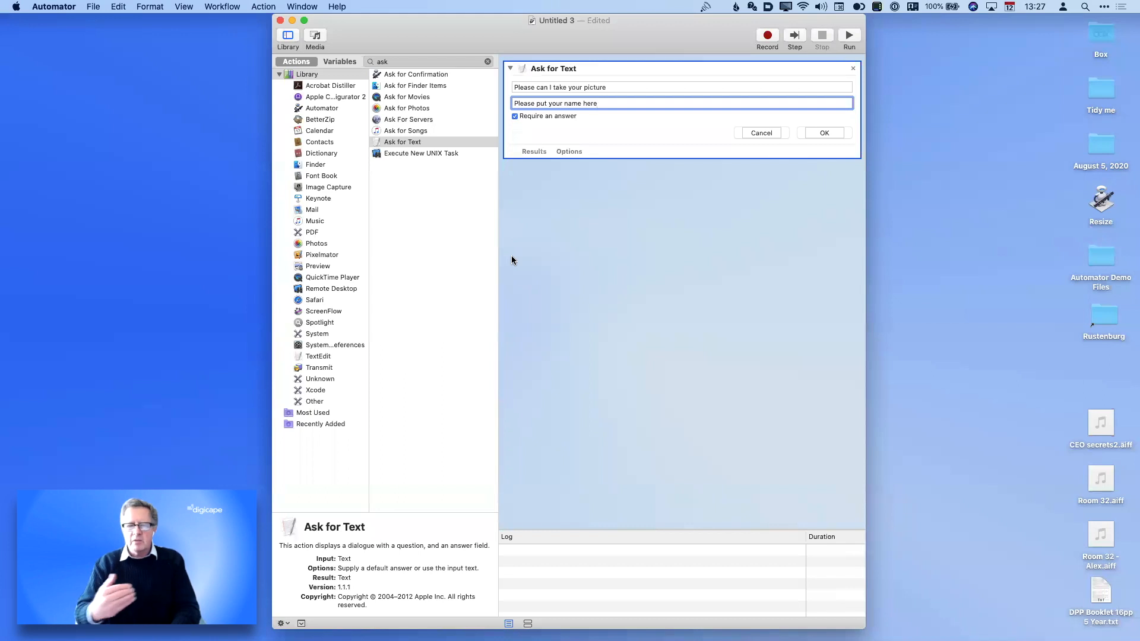
Add a Set Value of Variable action after Ask for Text and assign it a new variable called "Name"
click(488, 60)
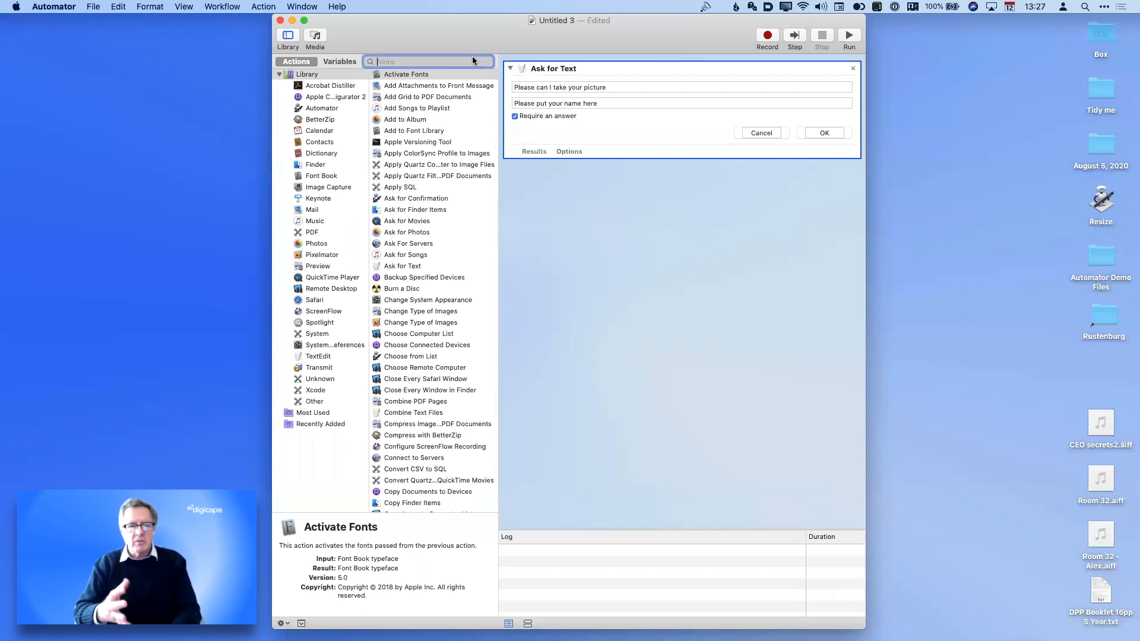
text(varia)
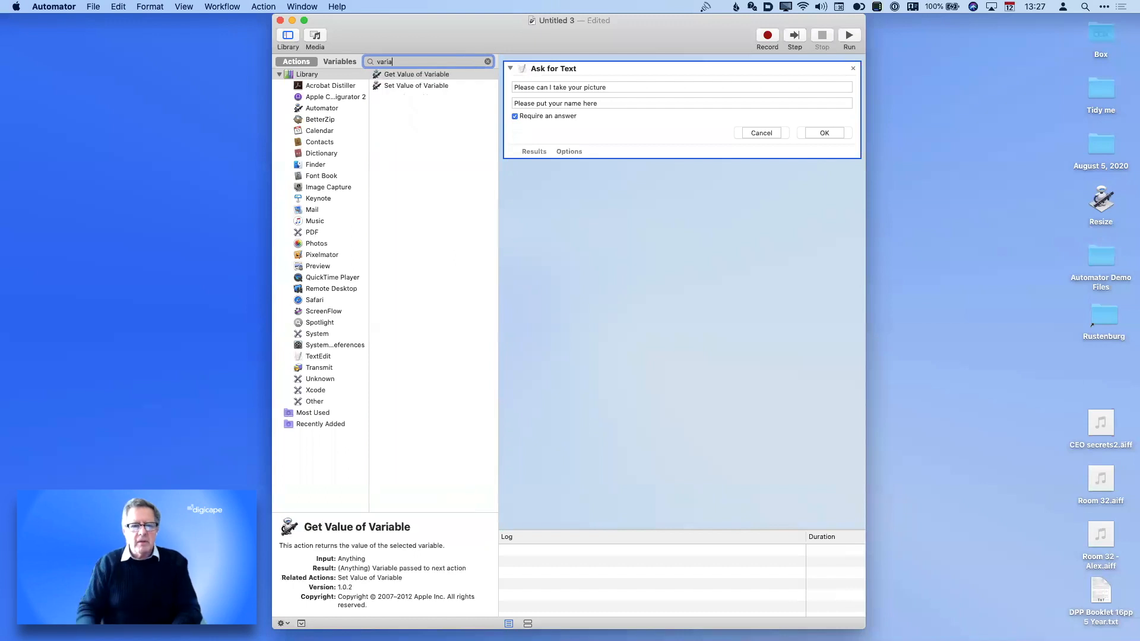
drag(433, 85, 630, 241)
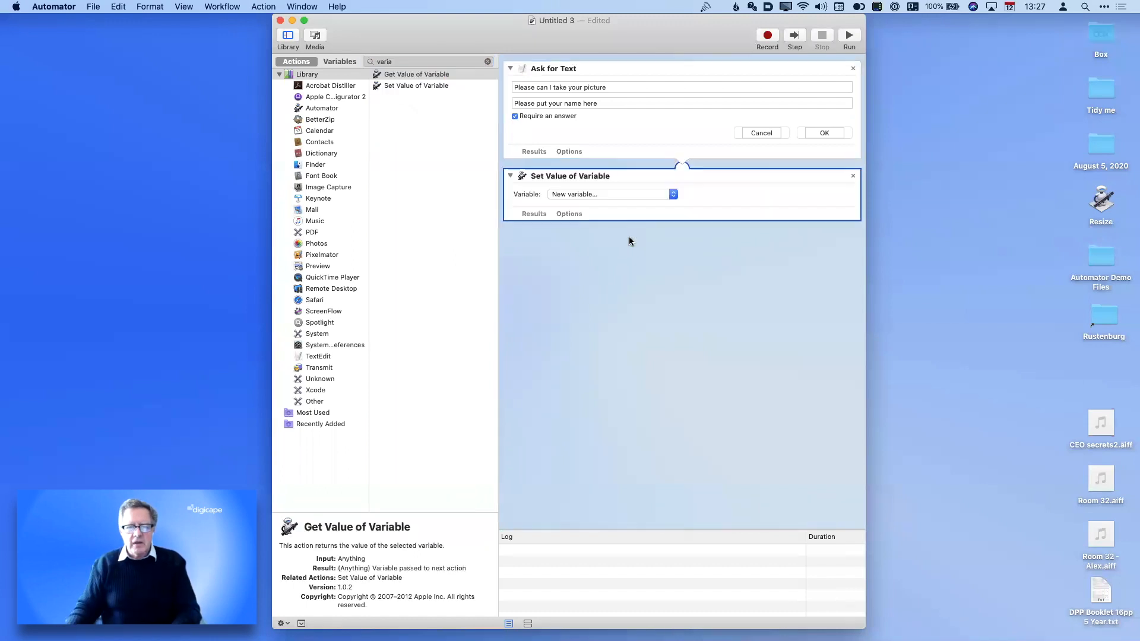
click(620, 196)
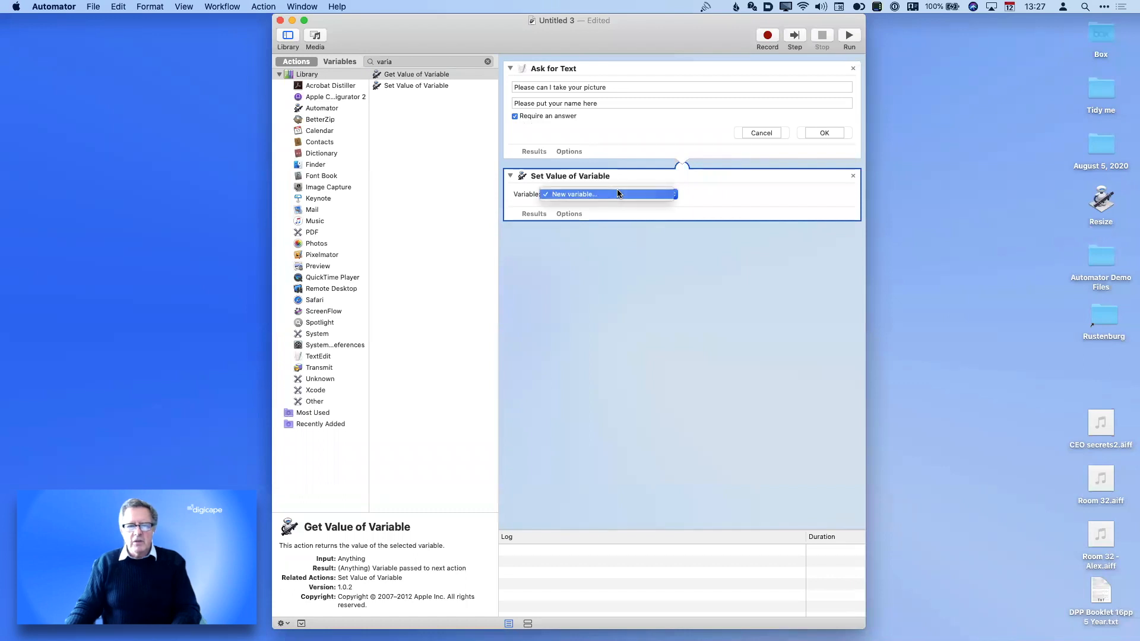
click(618, 193)
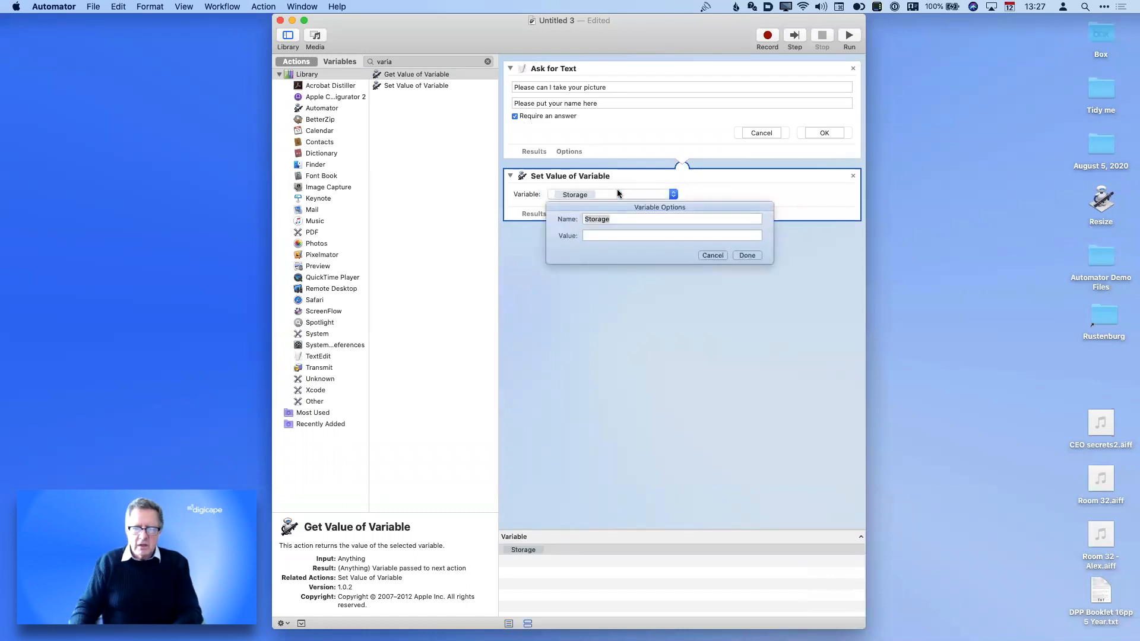
click(630, 220)
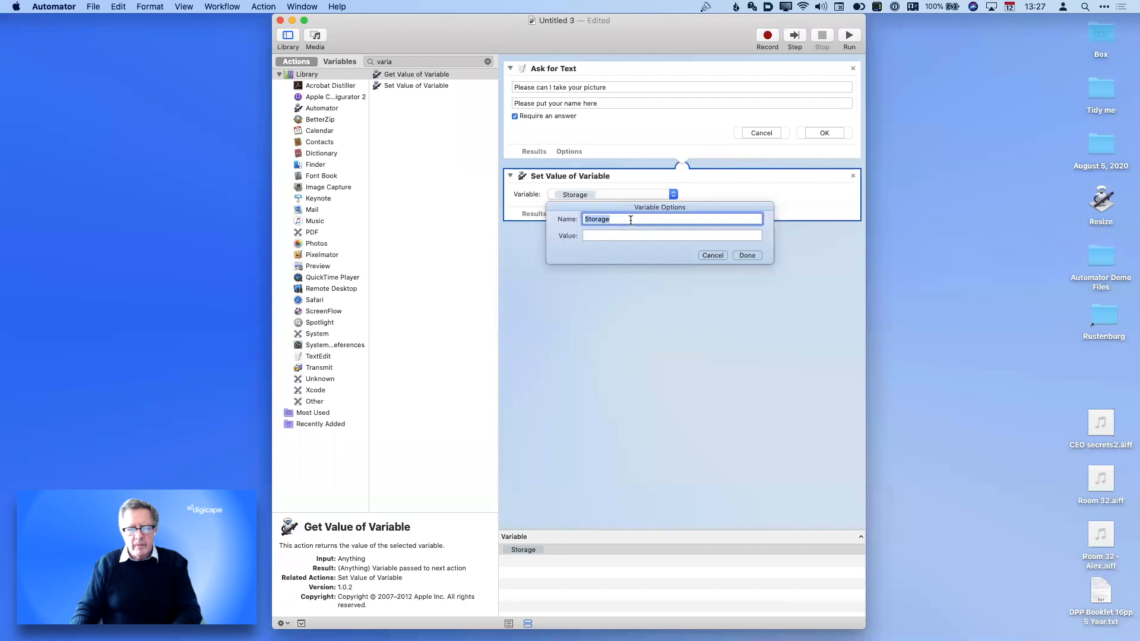
key(BackSpace)
text(Name)
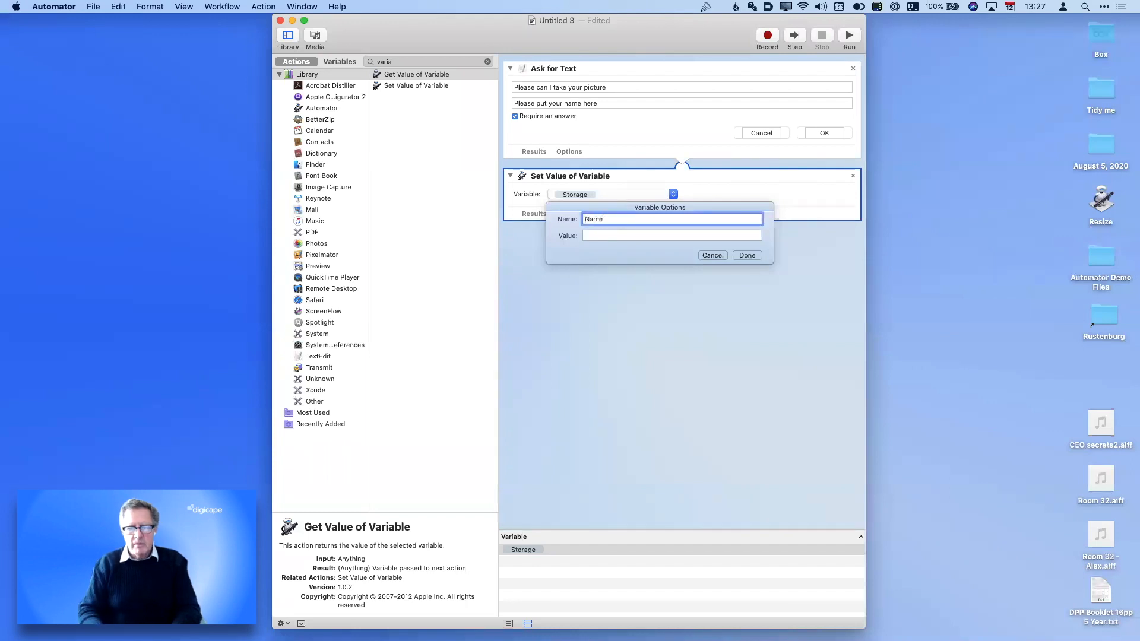
click(742, 254)
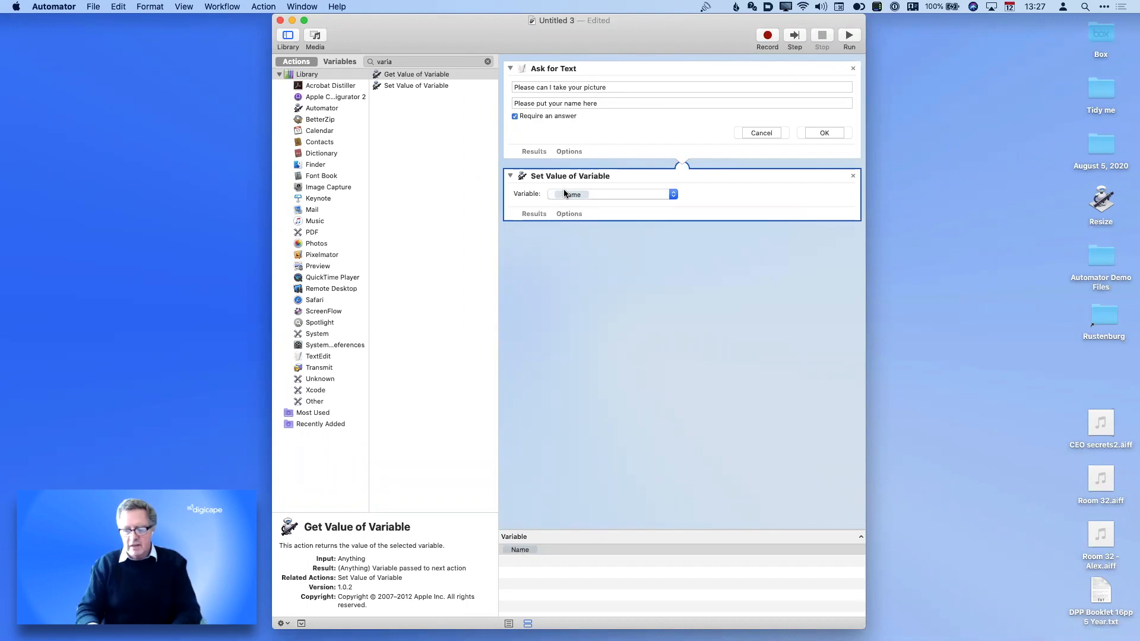
Find the Take Video Snapshot action and add it after Set Value of Variable
click(487, 61)
text(snapshot)
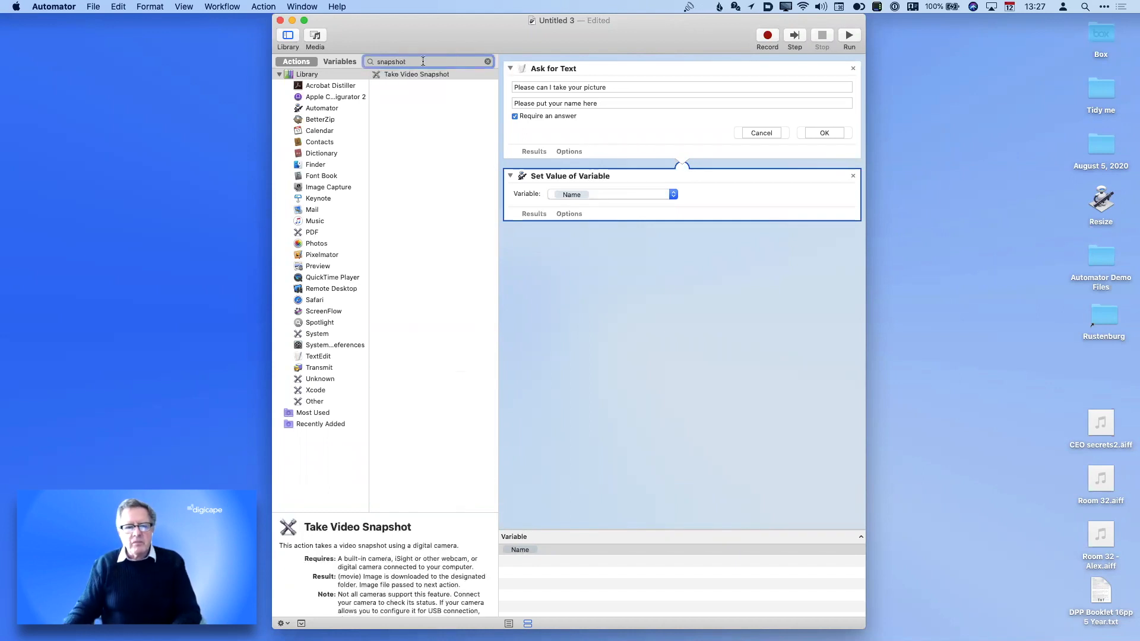
drag(402, 75, 589, 271)
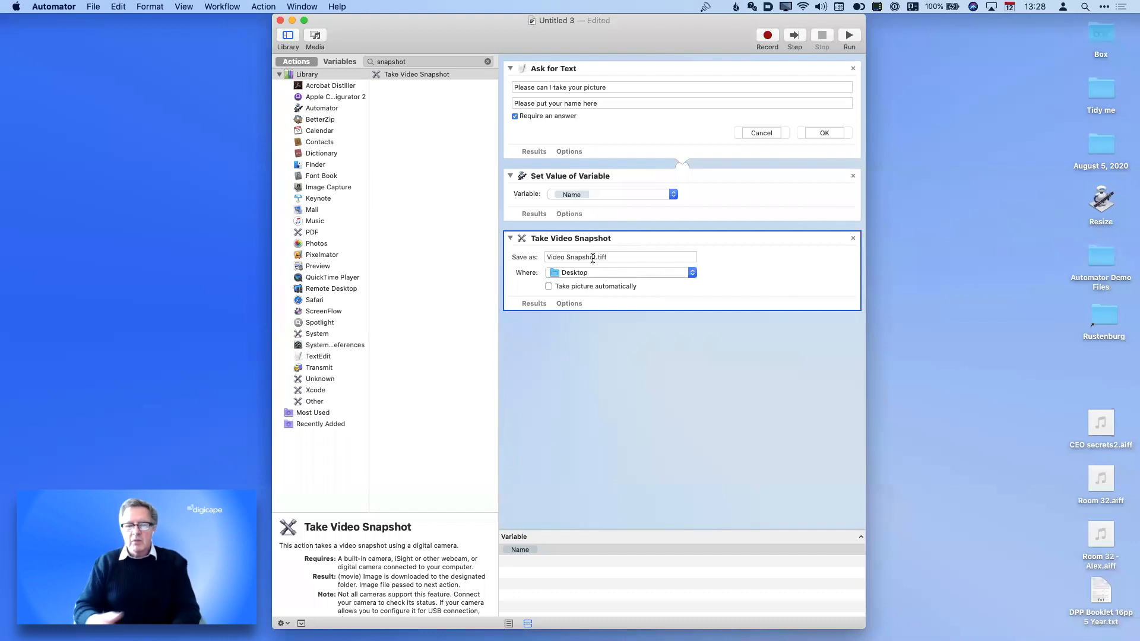
Replace "Video Snapshot" in the snapshot's file name with the Name variable, keeping the .tiff extension
drag(595, 257, 546, 257)
key(BackSpace)
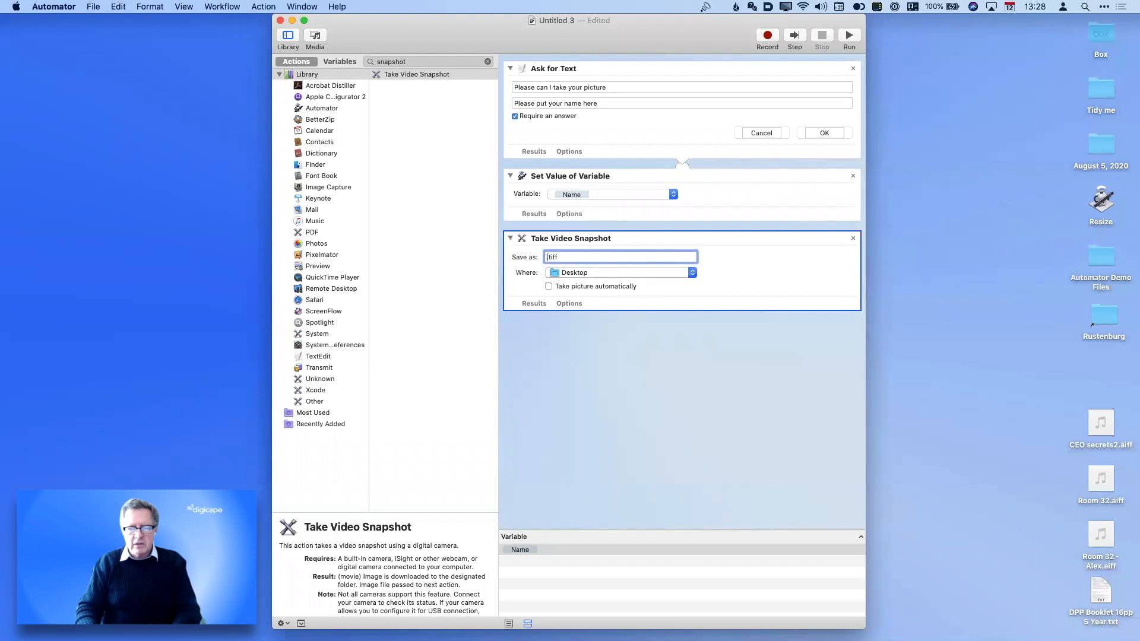
click(526, 551)
drag(525, 550, 546, 257)
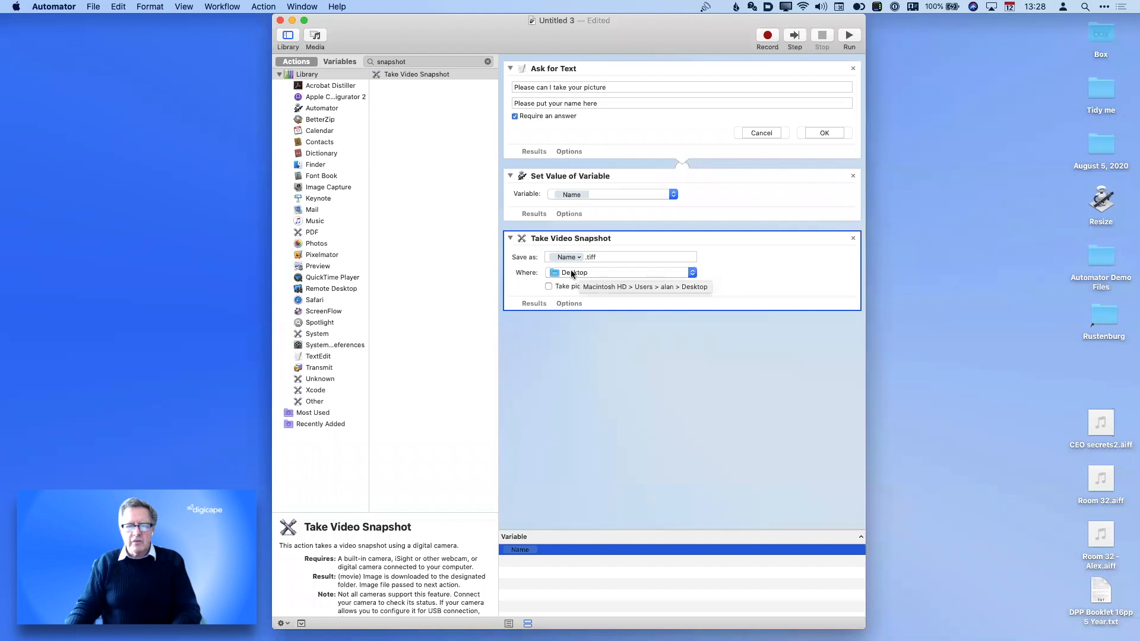
Create a new folder on the desktop and name it "Pictures"
click(959, 321)
right_click(1063, 357)
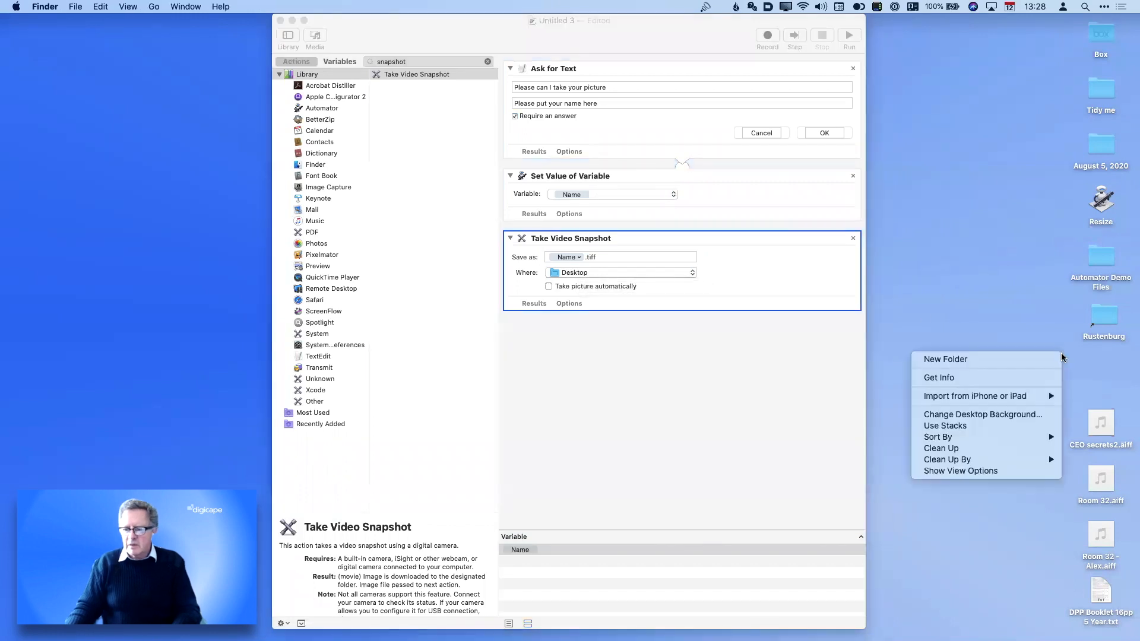
click(1049, 358)
text(Pictures)
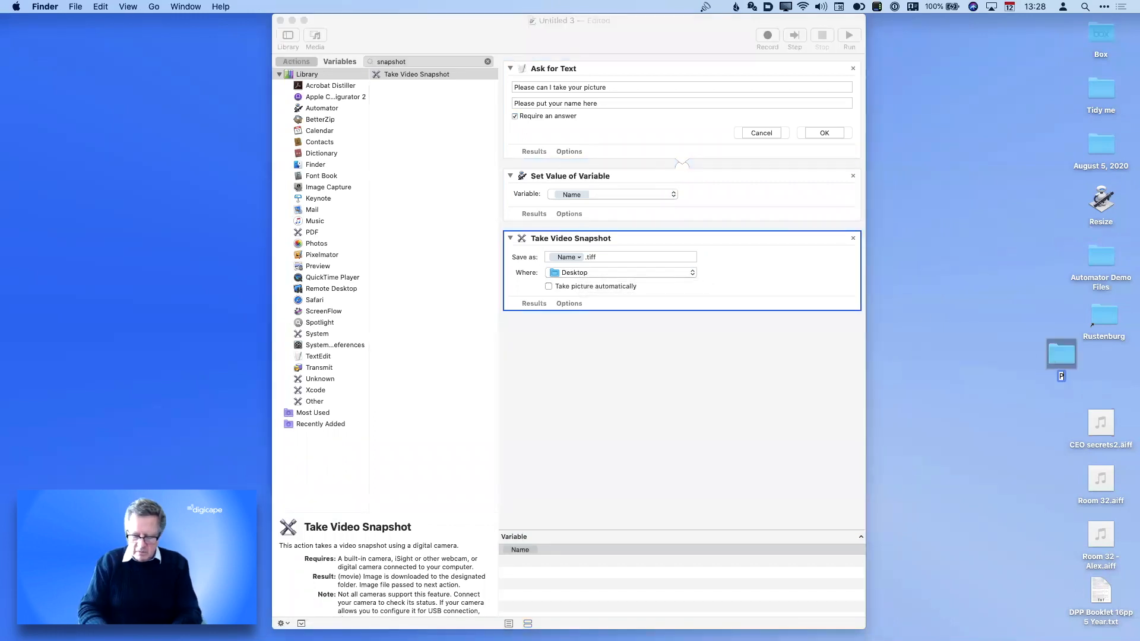
click(1023, 408)
Set the new Pictures folder as the Take Video Snapshot save location and enable taking the picture automatically
drag(1068, 359, 636, 272)
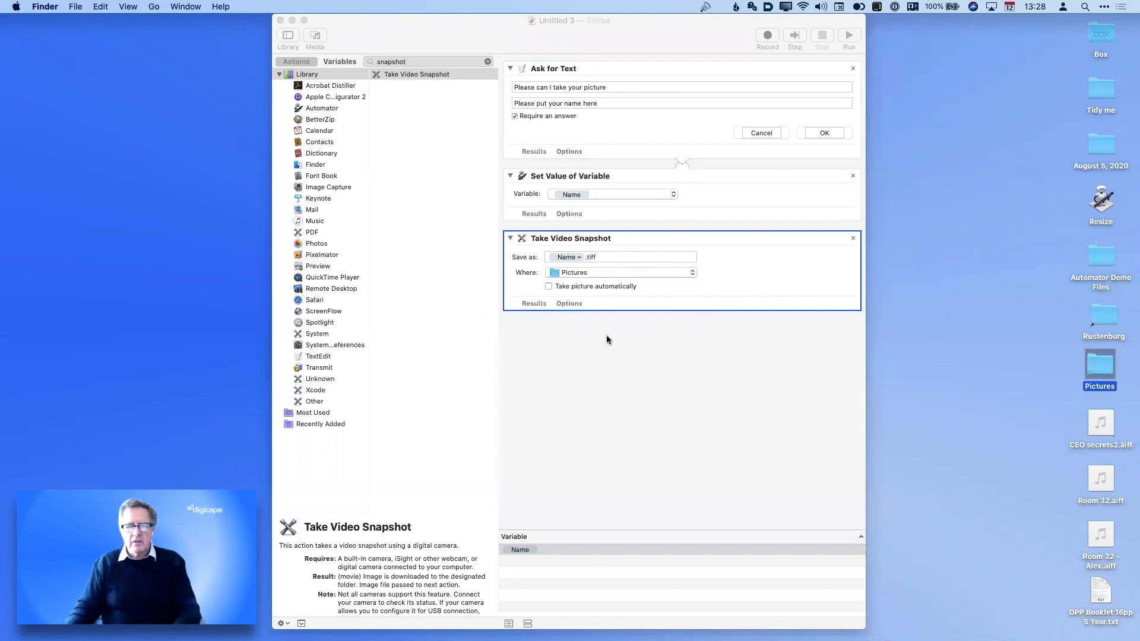
click(548, 287)
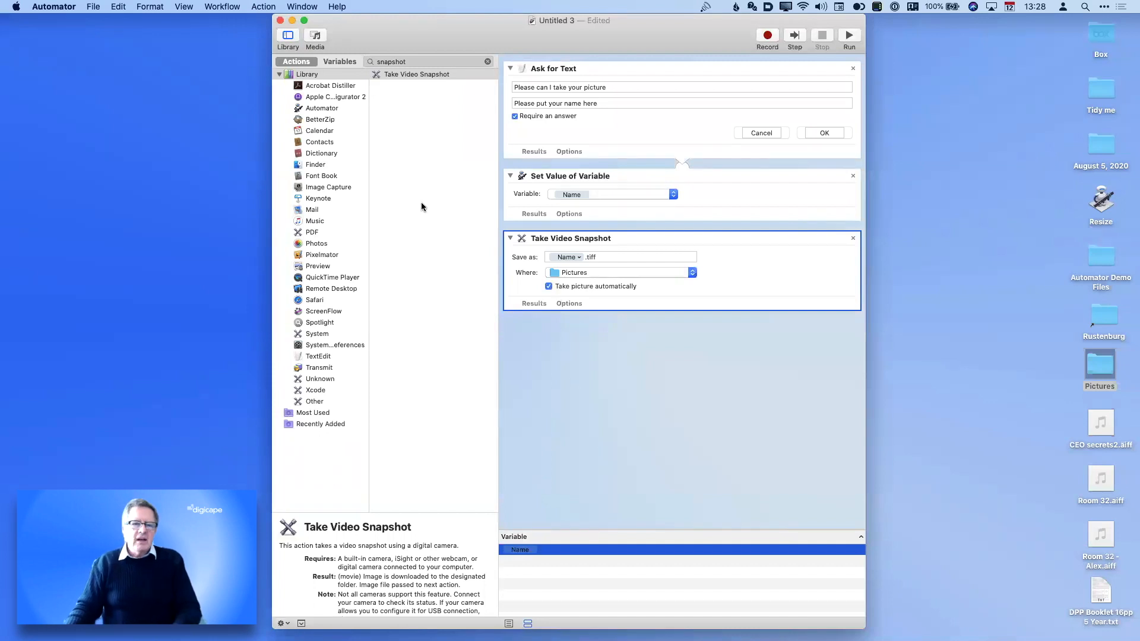
Add Apply Quartz Composition Filter to Image Files after the snapshot, without a Copy Finder Items action, and set its filter to Colour Pencil
click(488, 61)
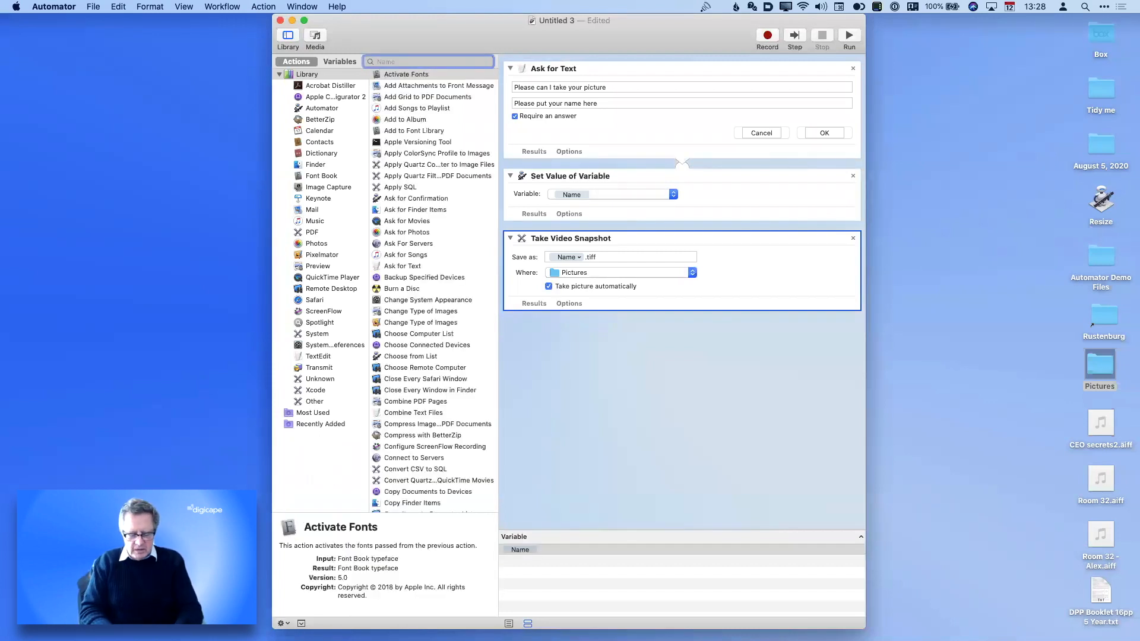
text(quartz)
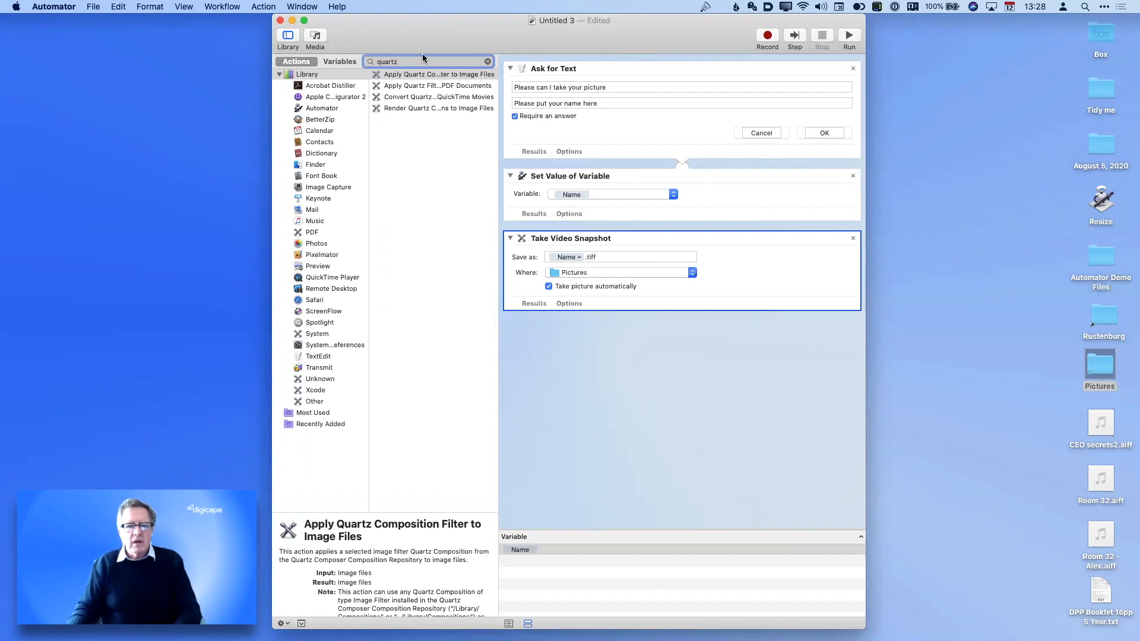
drag(426, 75, 582, 386)
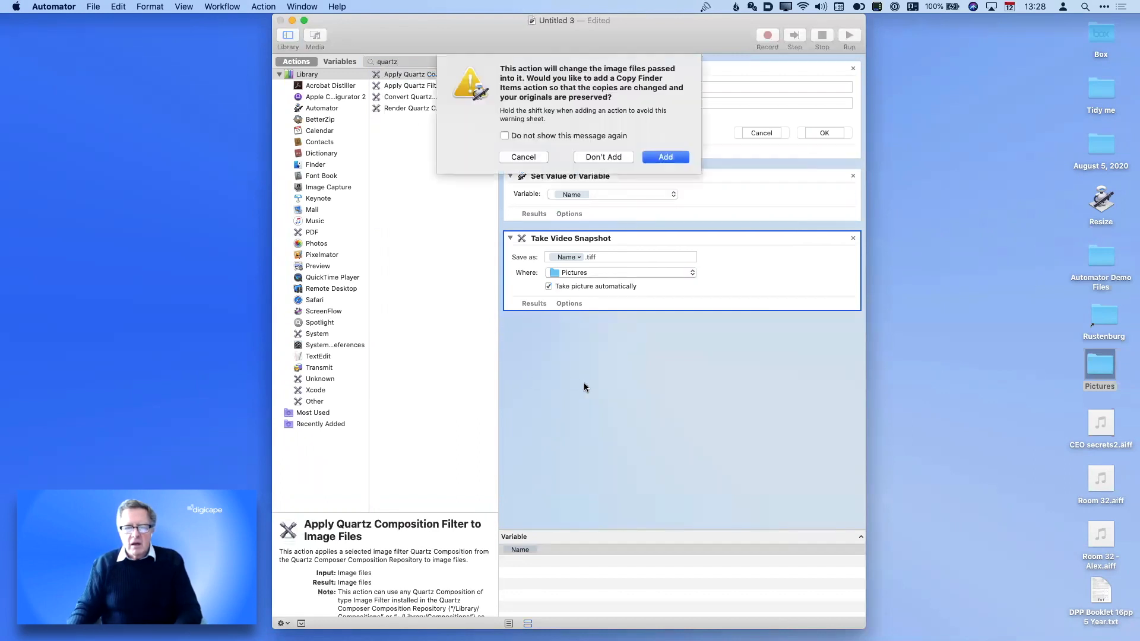
click(595, 157)
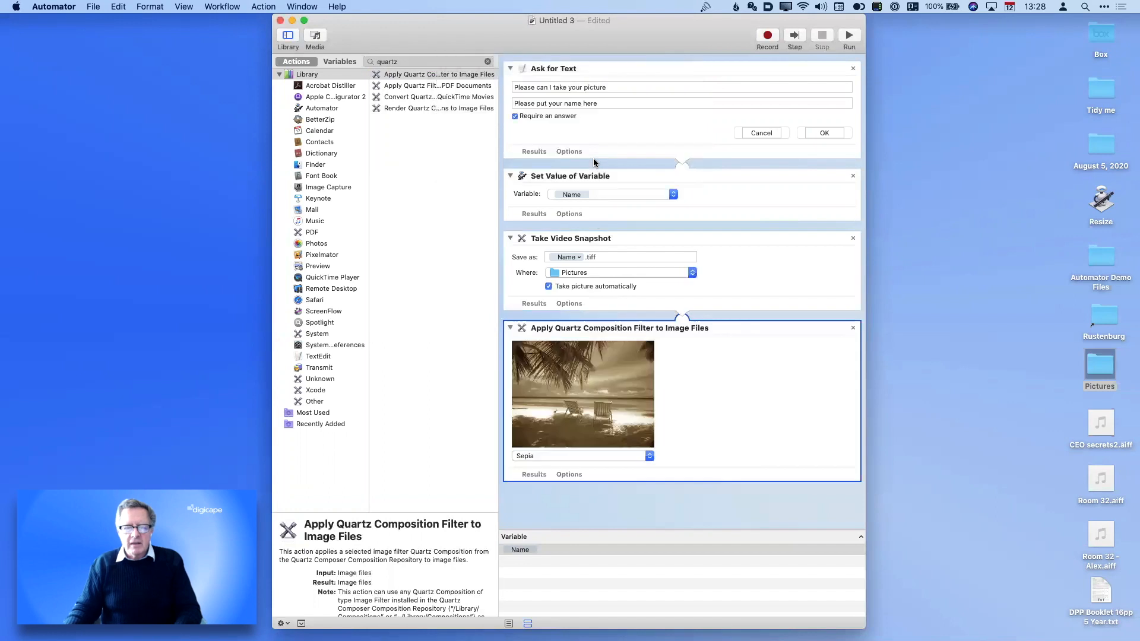
click(591, 458)
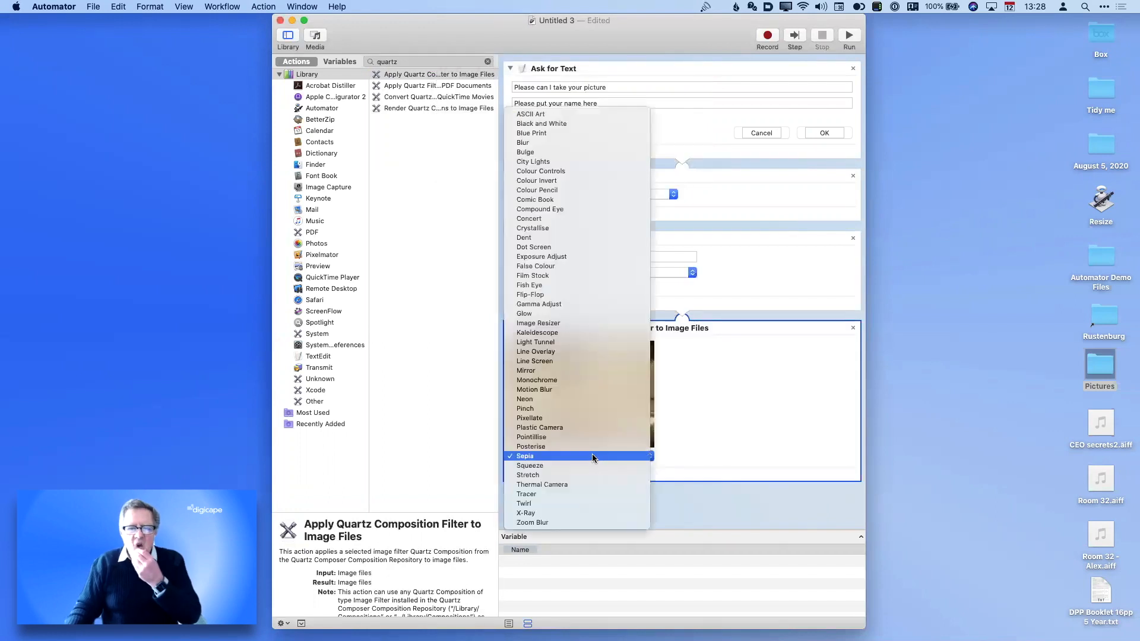
click(583, 190)
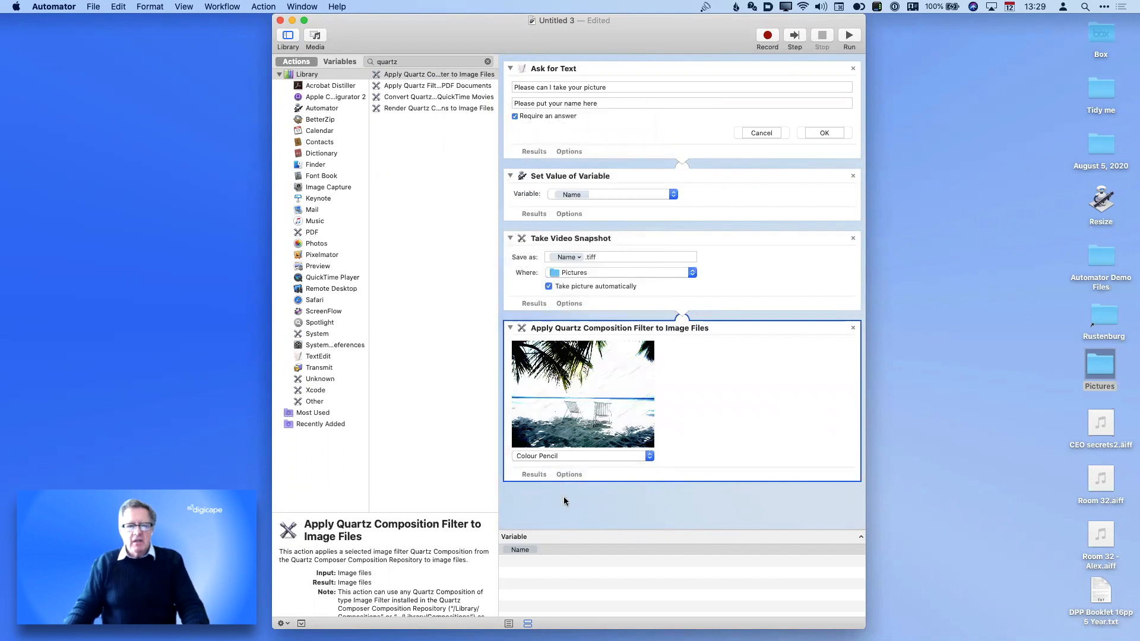
Add a Loop action at the end of the workflow, set to loop automatically and stop after 30 minutes
click(488, 61)
text(loop)
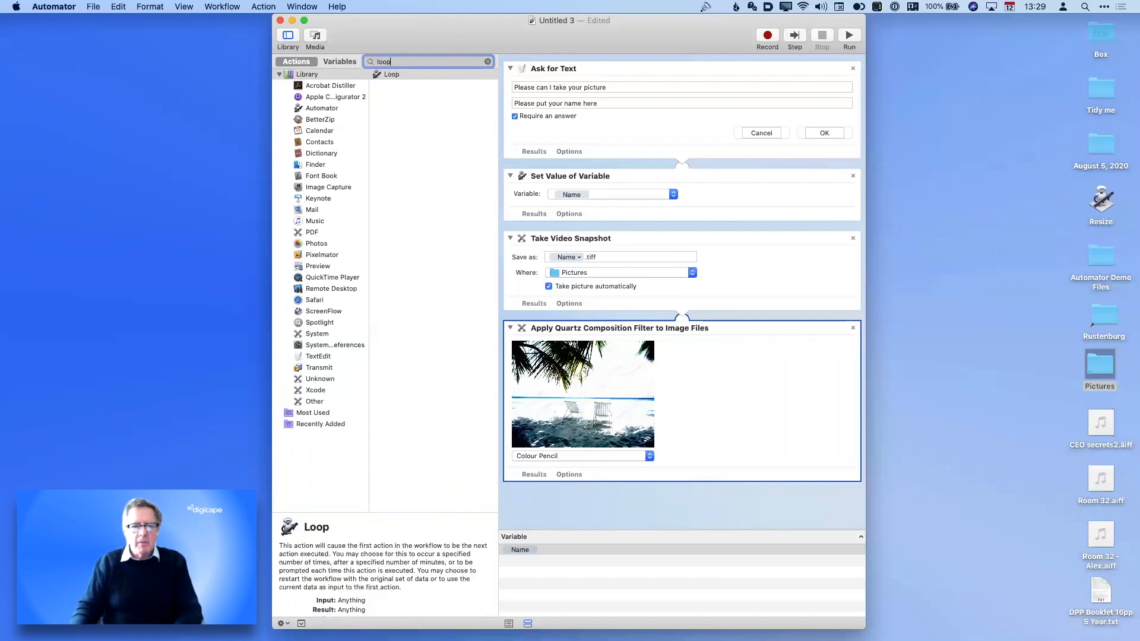
drag(433, 74, 579, 494)
click(542, 483)
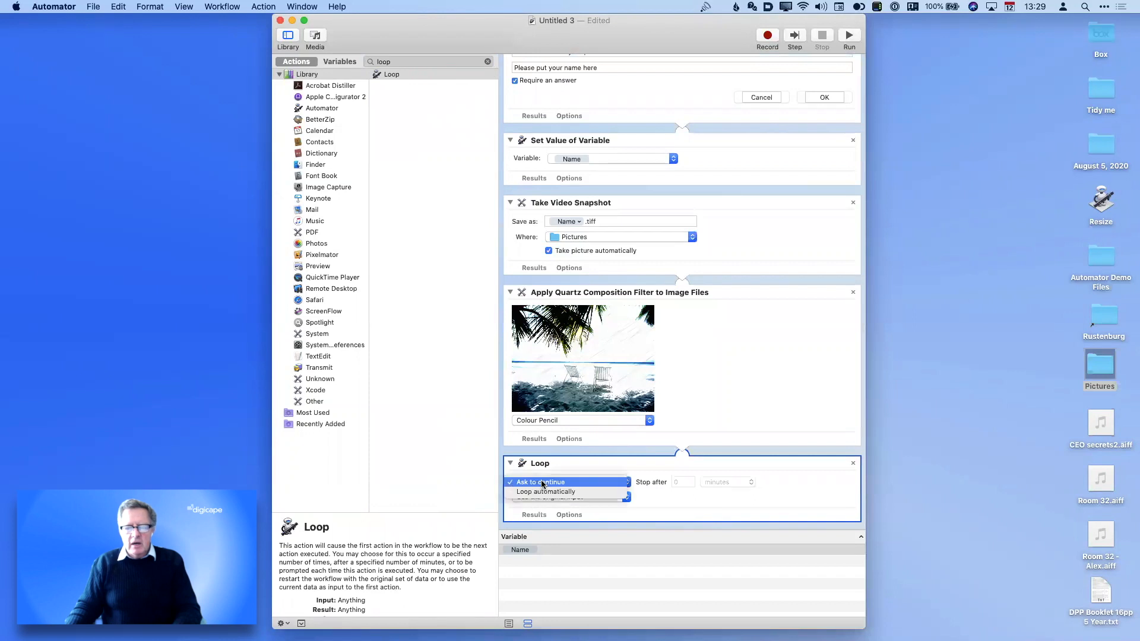
click(543, 492)
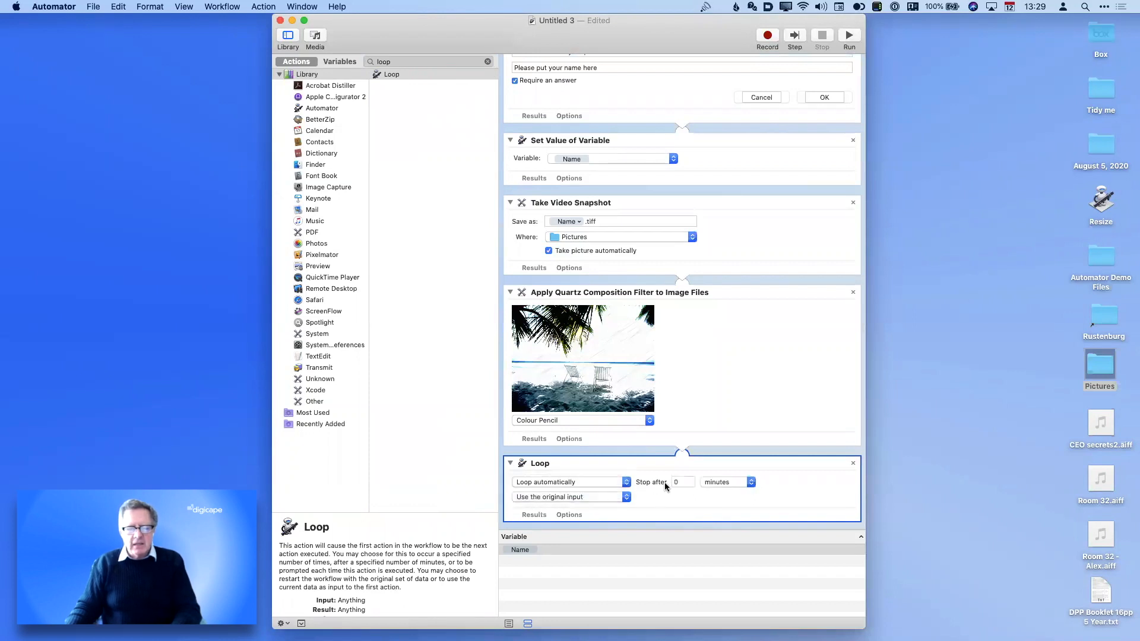
double_click(683, 482)
text(3)
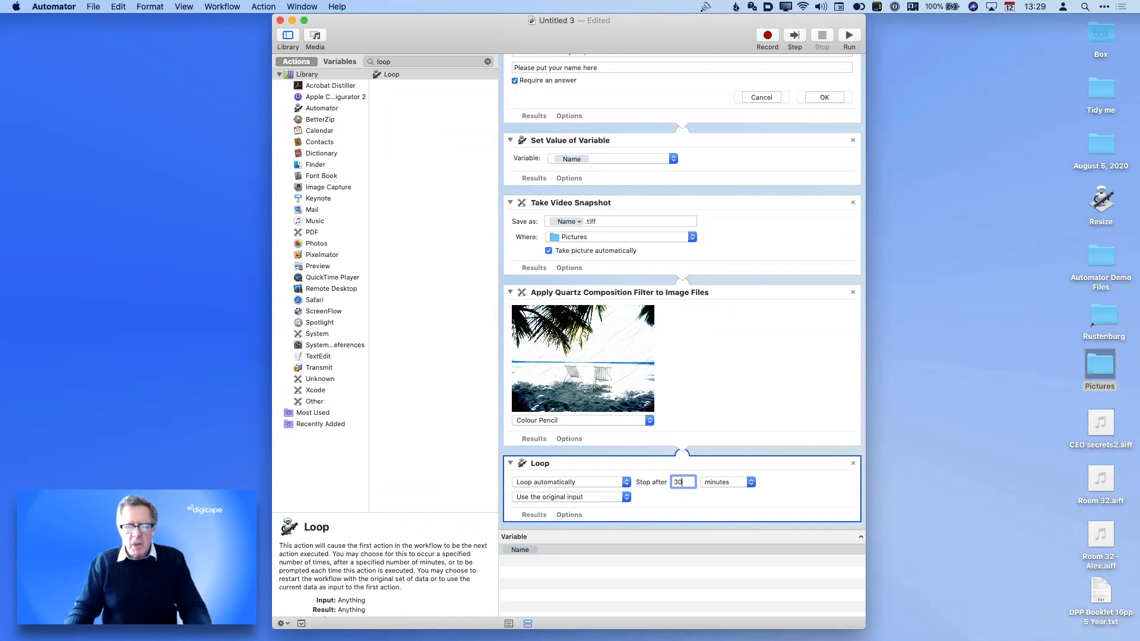
Move the workflow window aside and open the desktop's Pictures folder in a Finder window beside it
drag(614, 53, 351, 54)
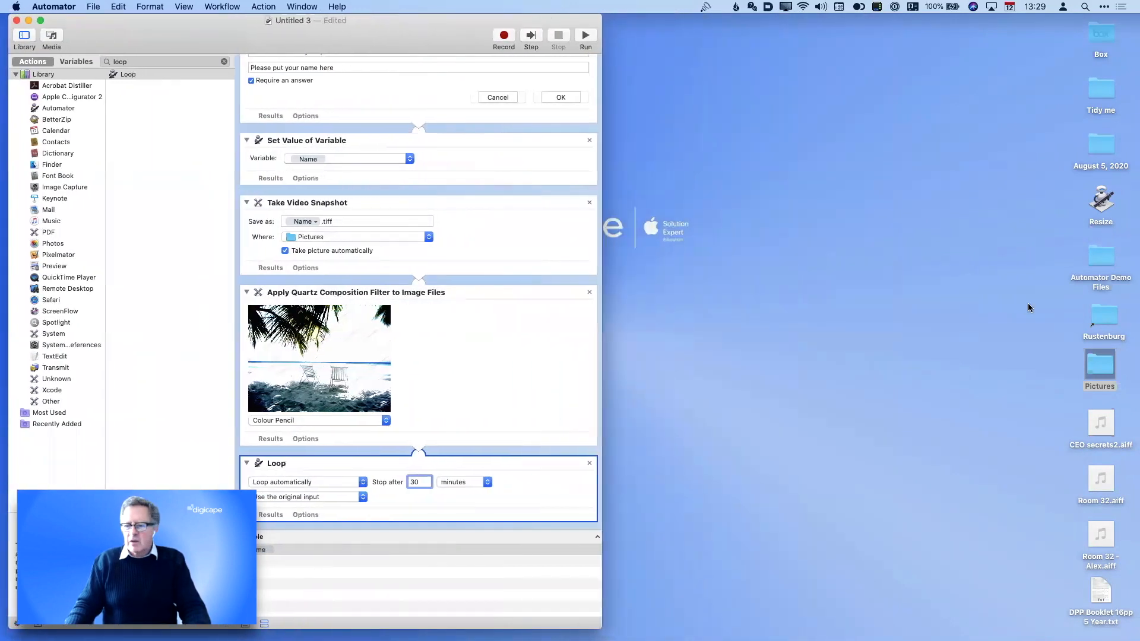
double_click(1104, 367)
drag(690, 127, 969, 31)
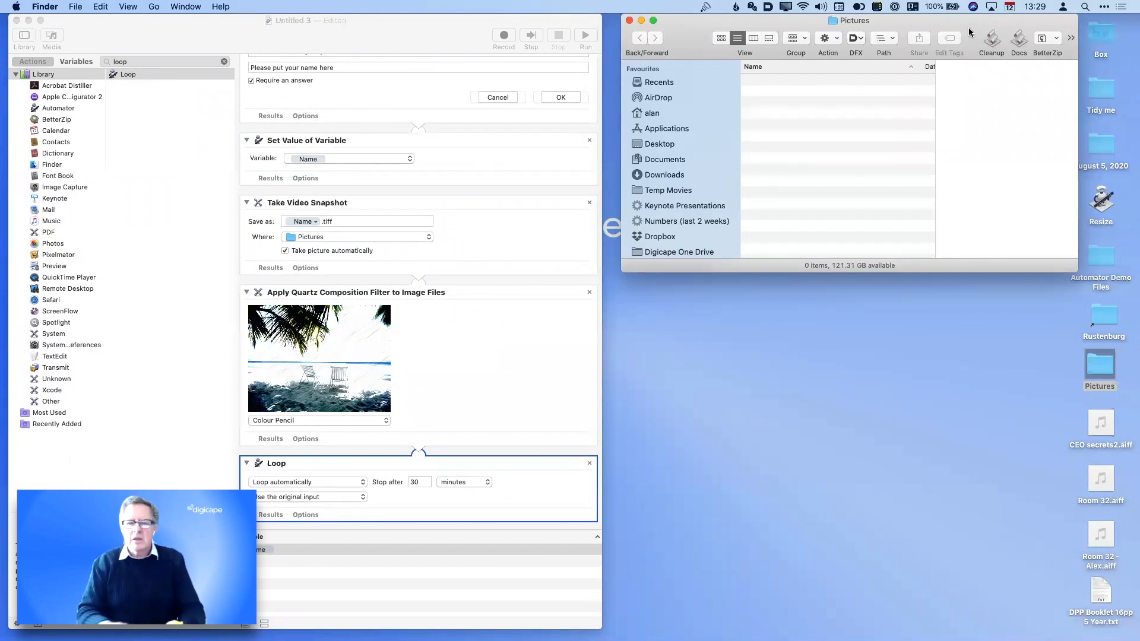
Run the workflow and answer the name prompt with "Busy Bee" to take the first snapshot
click(424, 47)
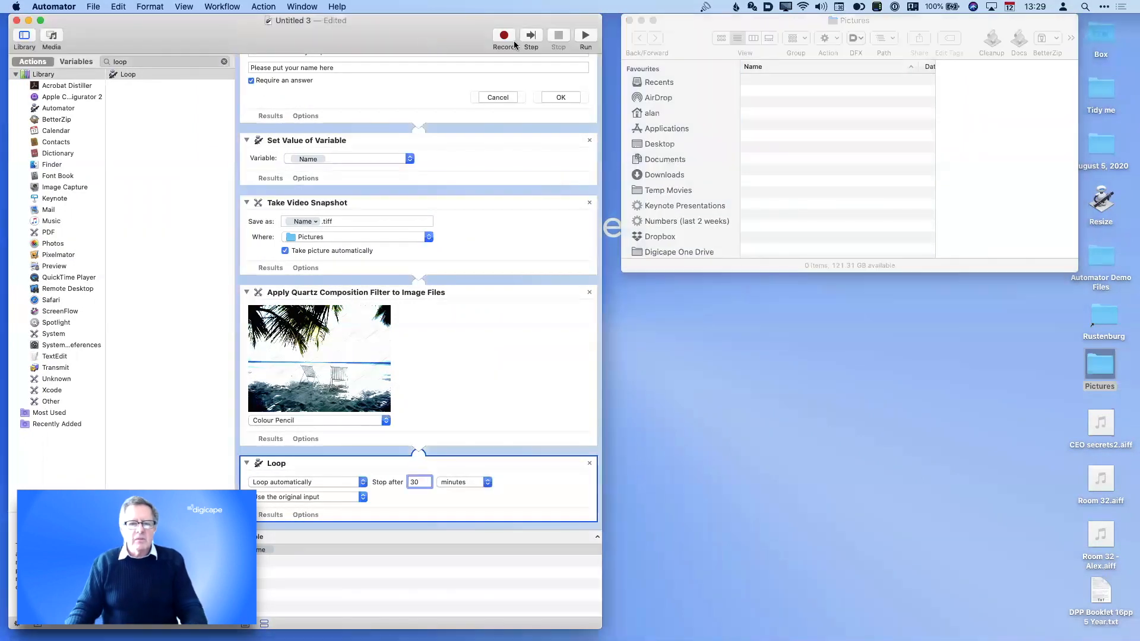
click(585, 35)
drag(218, 396, 735, 299)
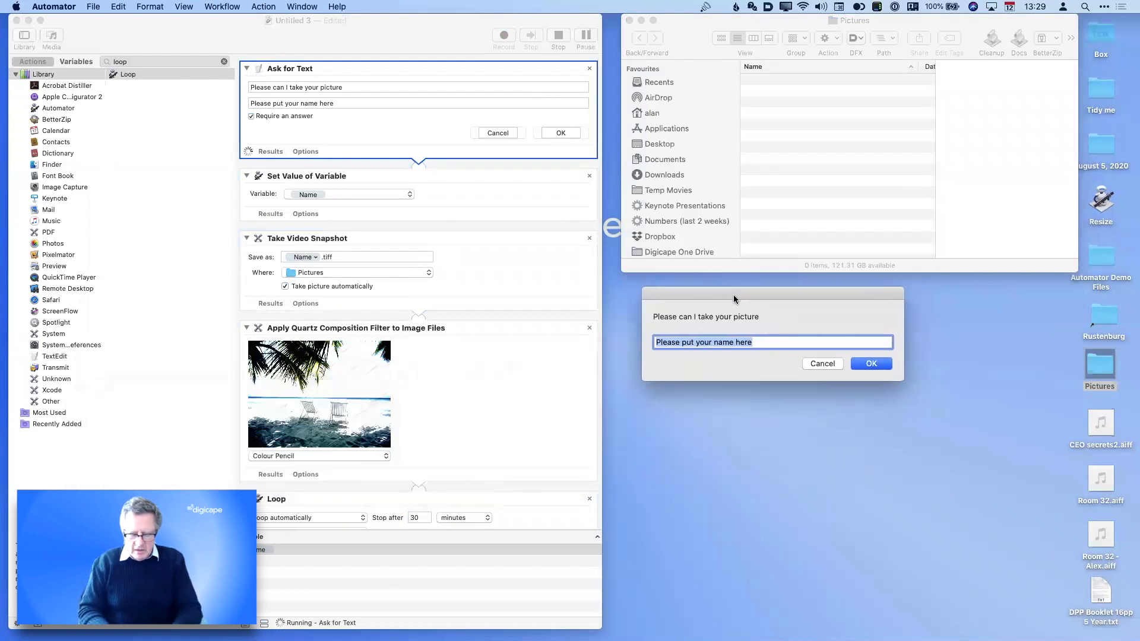
text(Busy Bee)
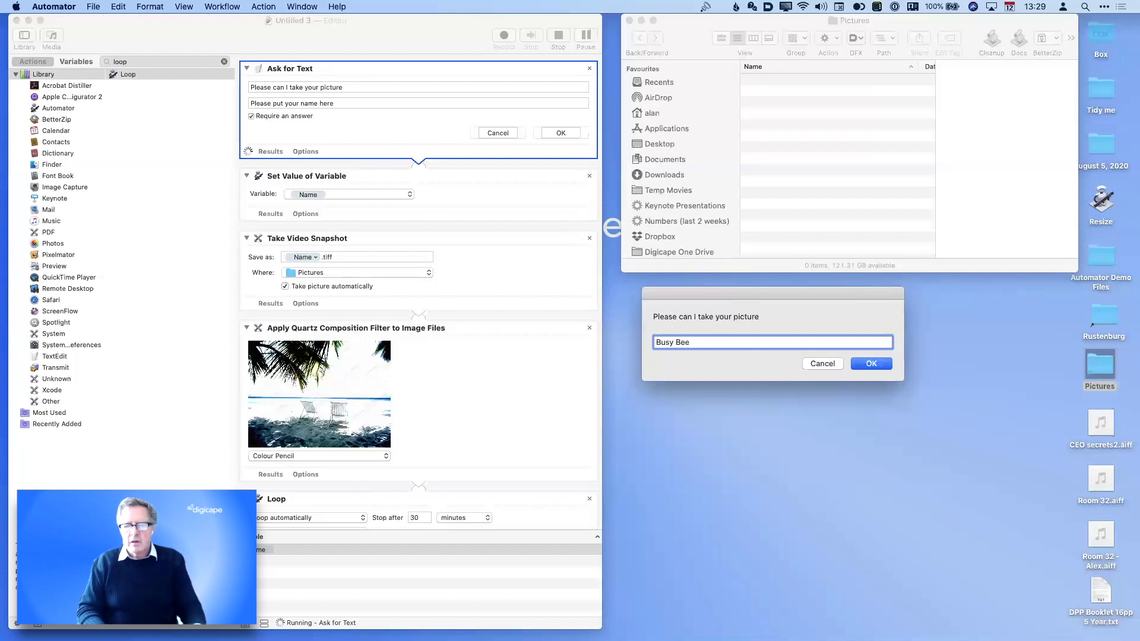
key(Return)
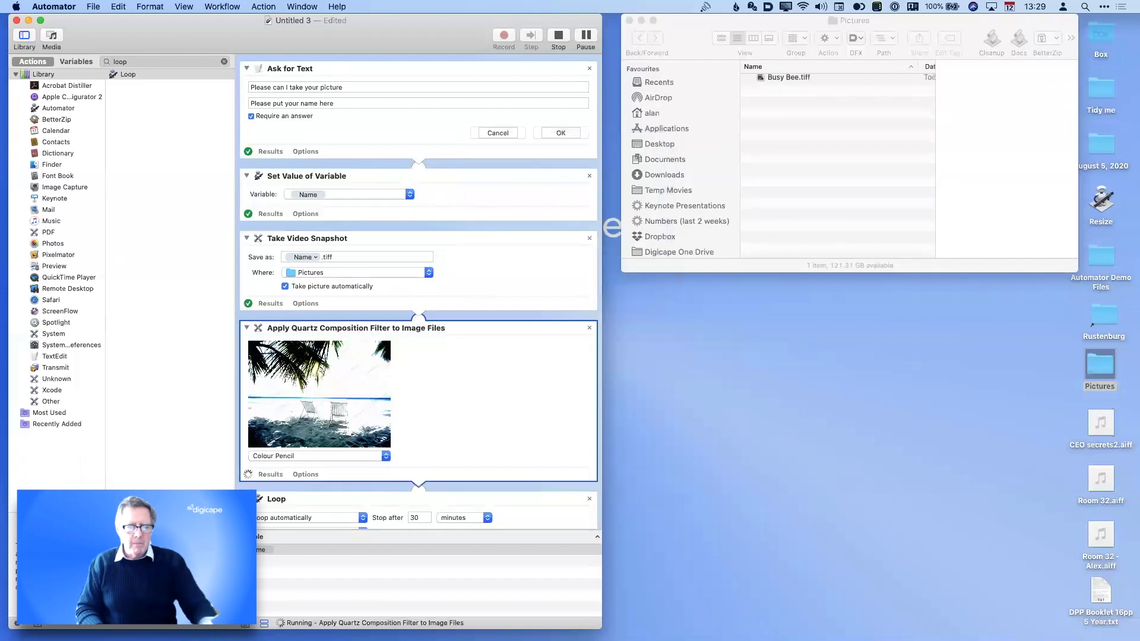
Preview Busy Bee.tiff in the Pictures folder and close the preview
click(796, 79)
key(space)
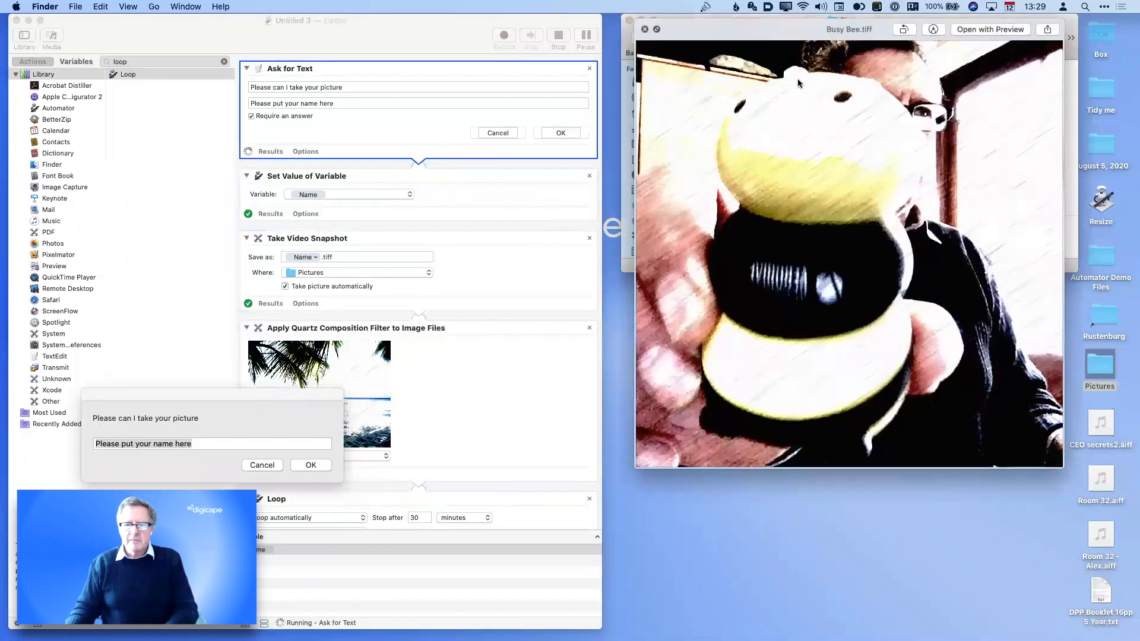
key(space)
Answer the repeated name prompt with a label for the phone to take a second snapshot
drag(217, 399, 810, 325)
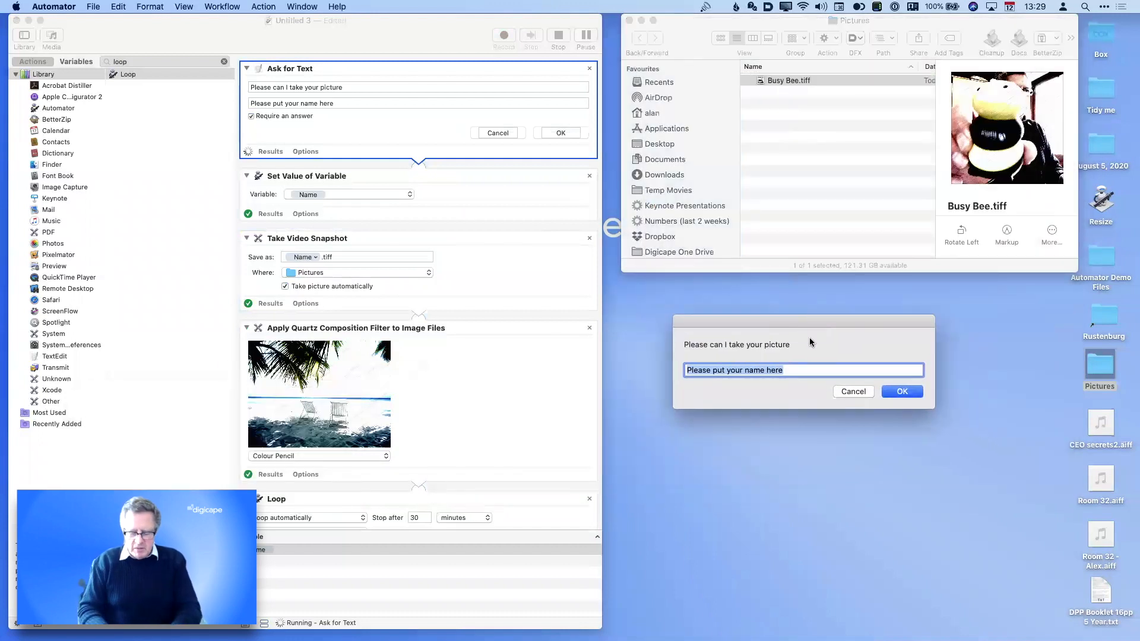
text(Alan's phone)
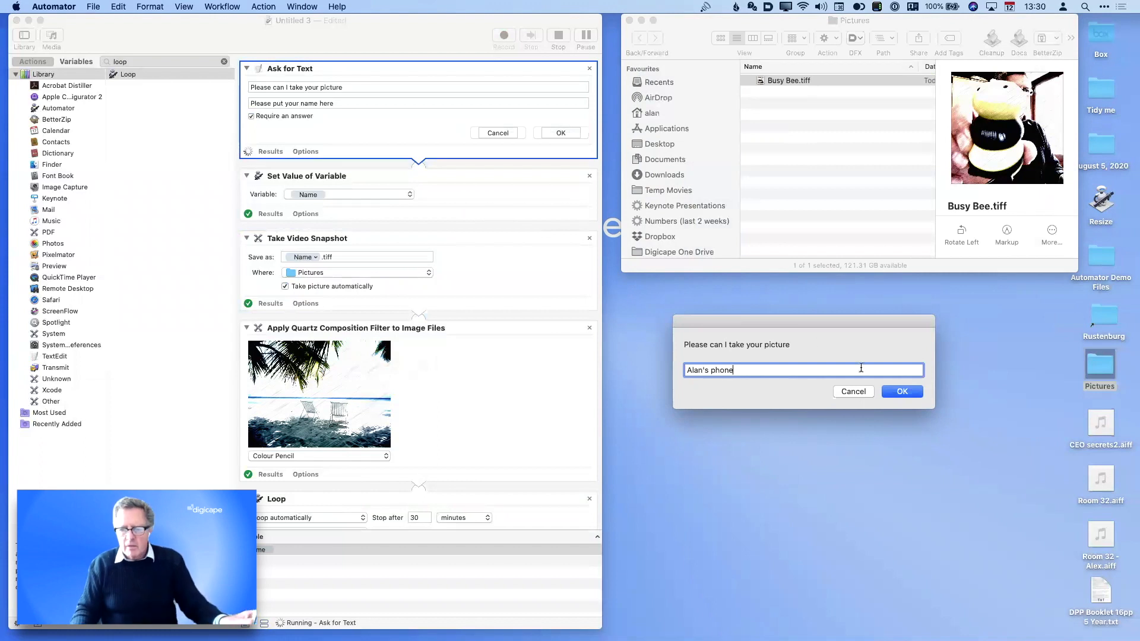
click(903, 394)
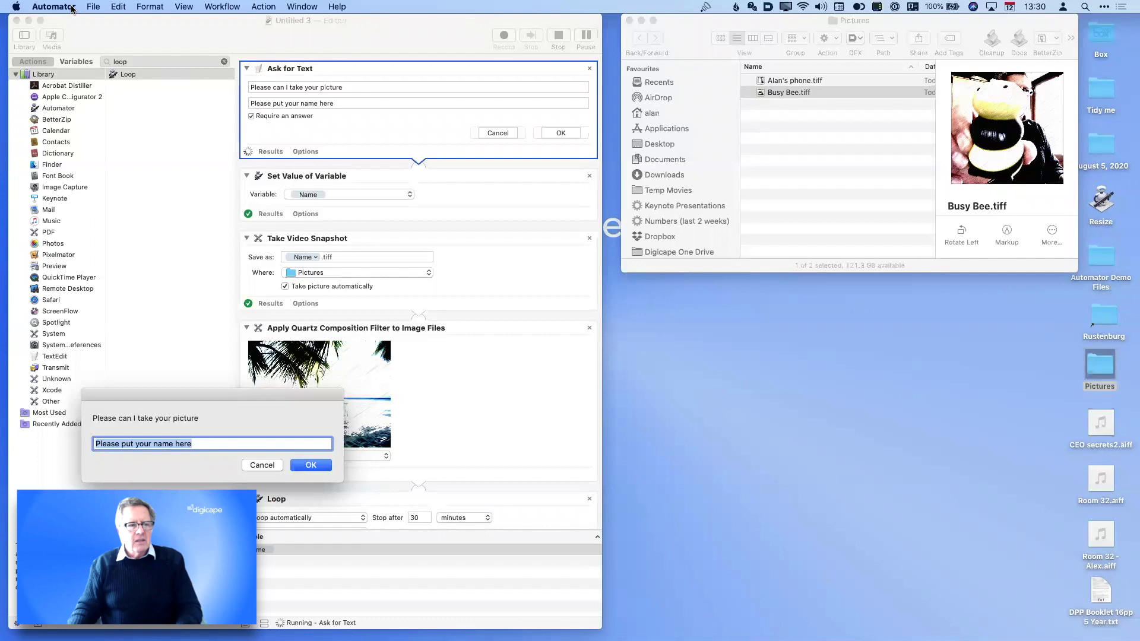
Switch to System Preferences, move its window clear of the workflow, and open the Desktop & Screen Saver settings
click(16, 6)
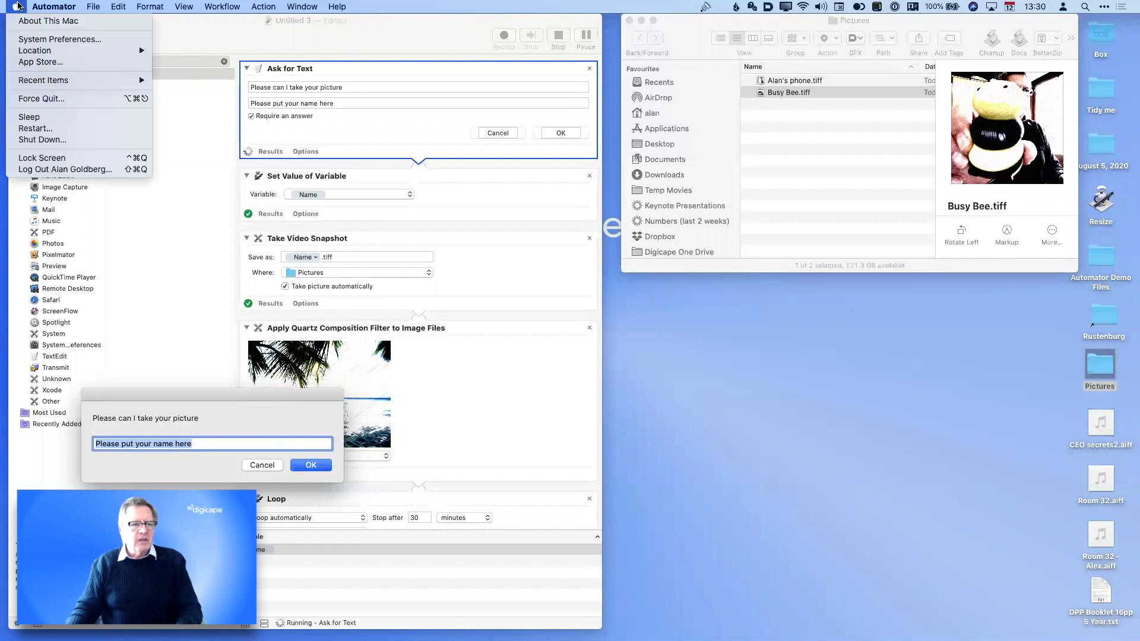
click(36, 40)
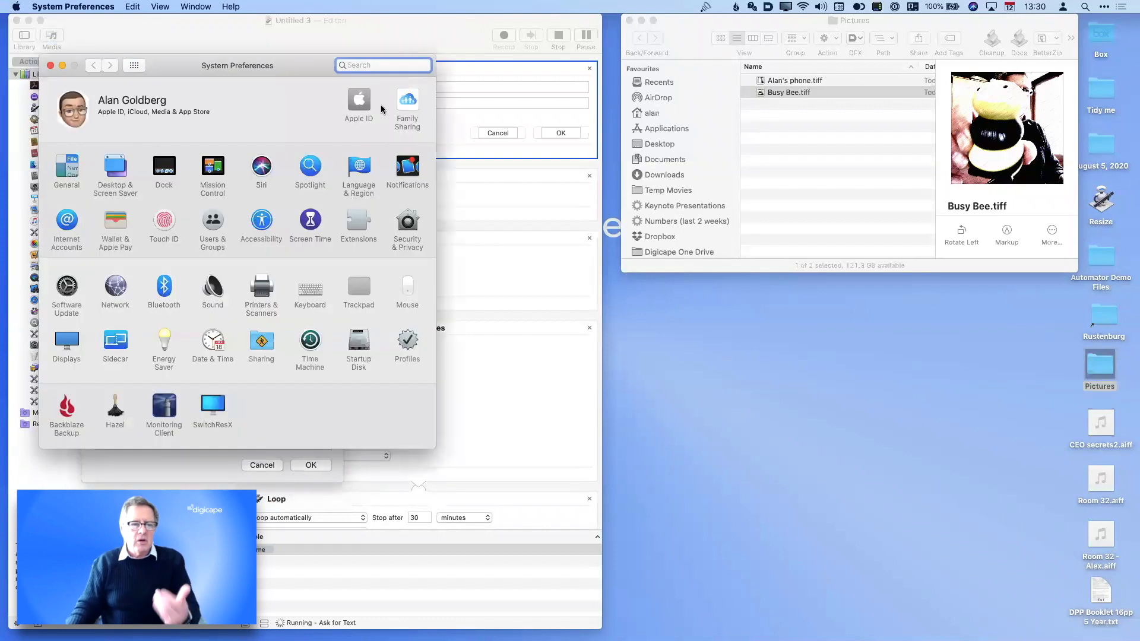
drag(298, 64, 801, 219)
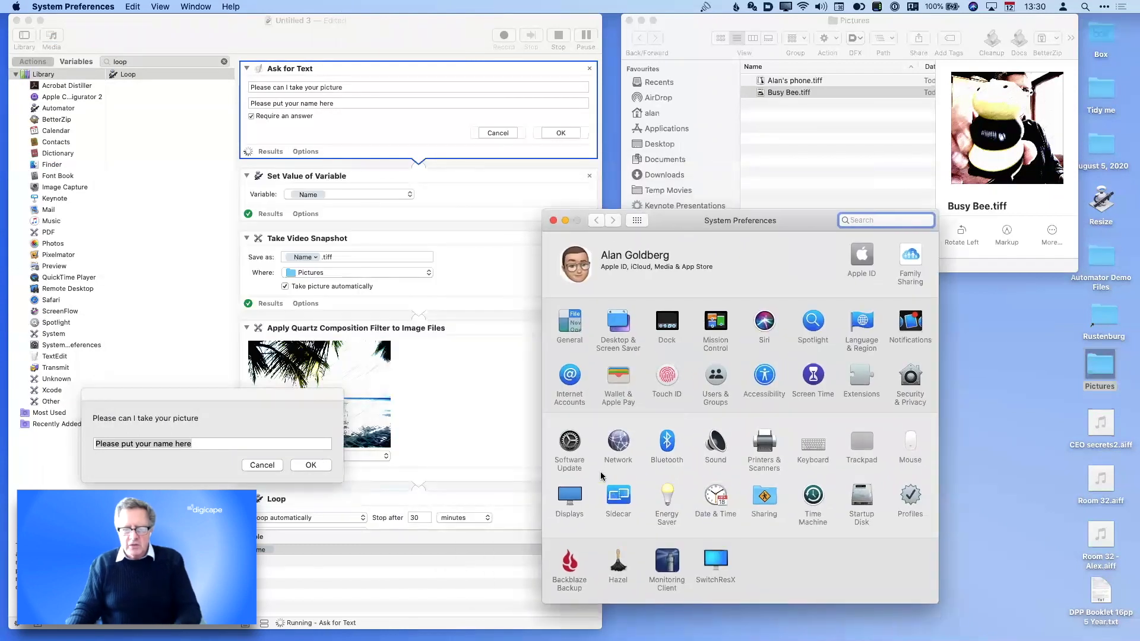
click(616, 325)
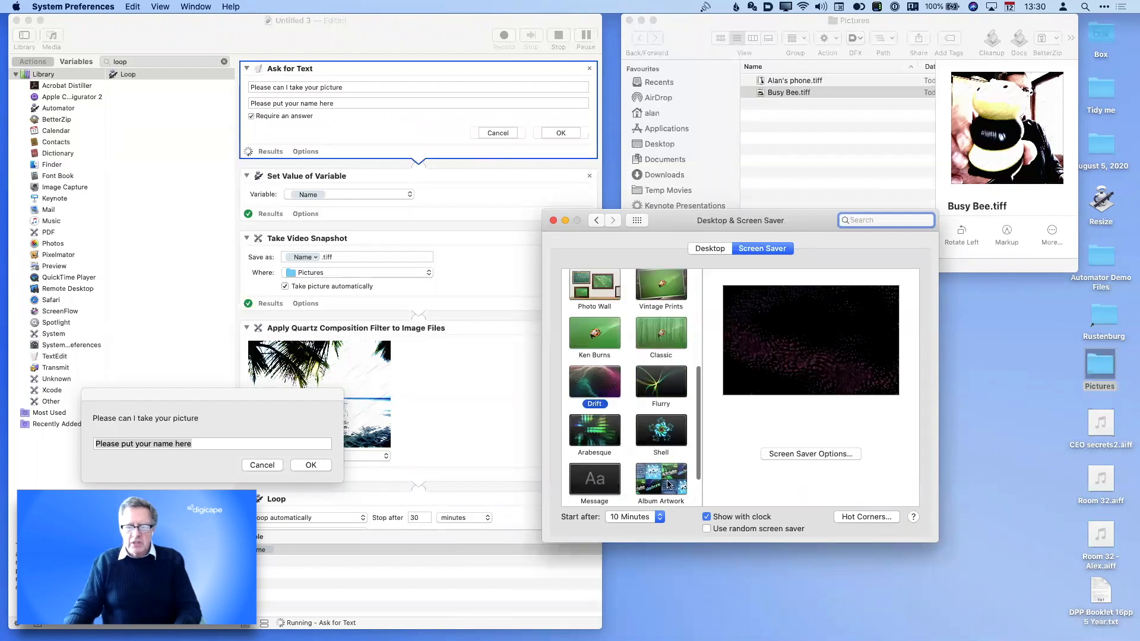
Select the Photo Wall screen saver
scroll(668, 484, up, 10)
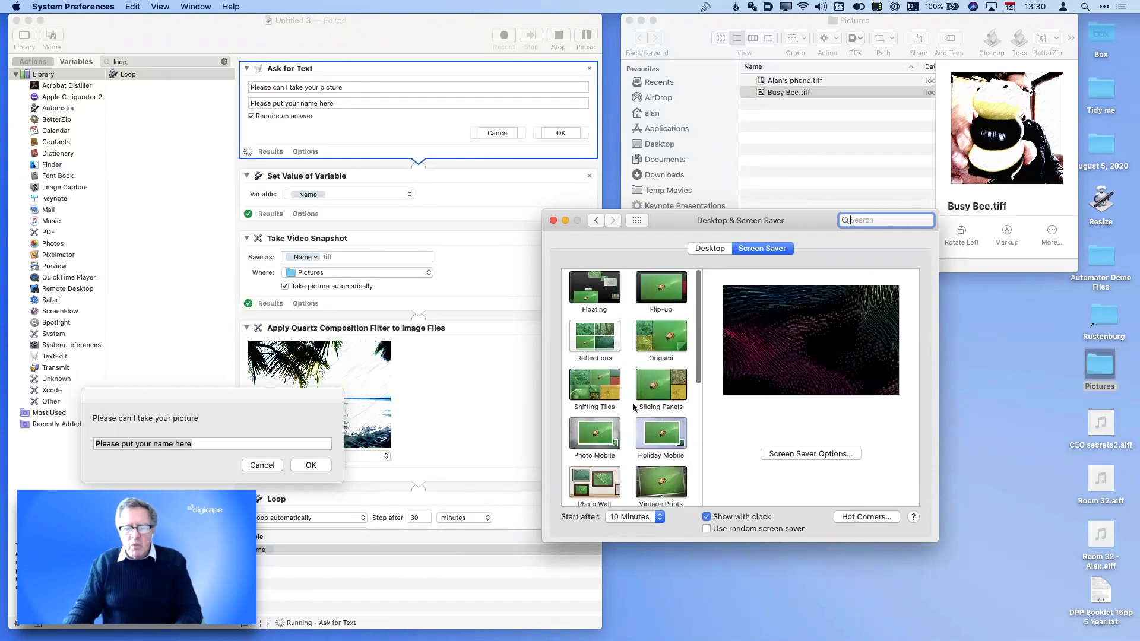
scroll(635, 408, down, 2)
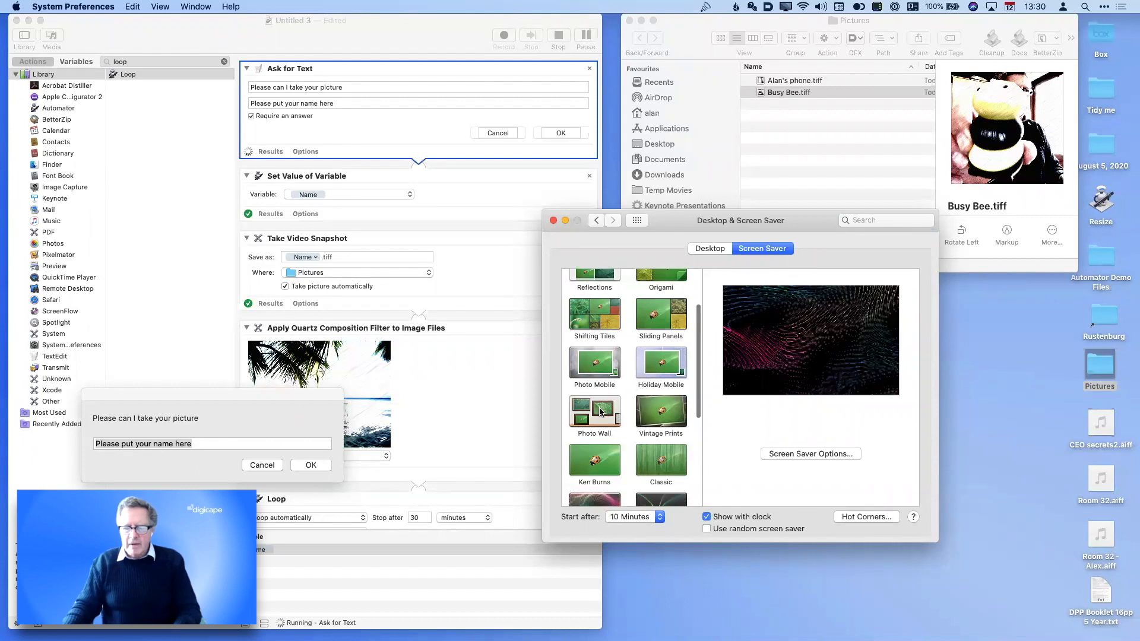
click(601, 411)
Set the Photo Wall screen saver's source to the Pictures folder on the Desktop
click(811, 440)
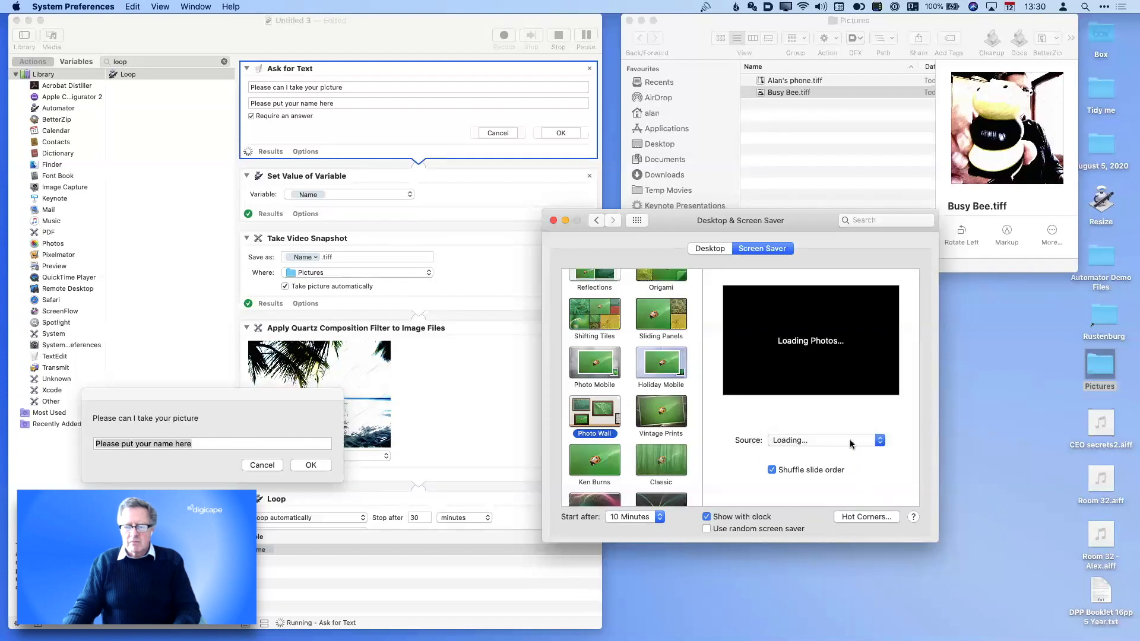
click(851, 441)
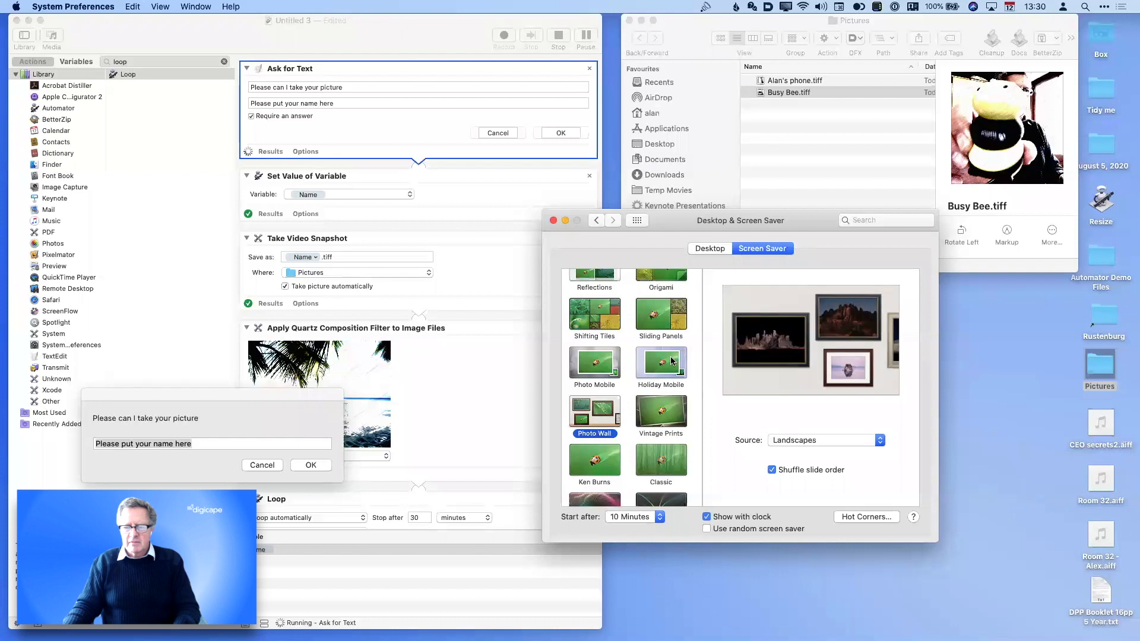
click(822, 440)
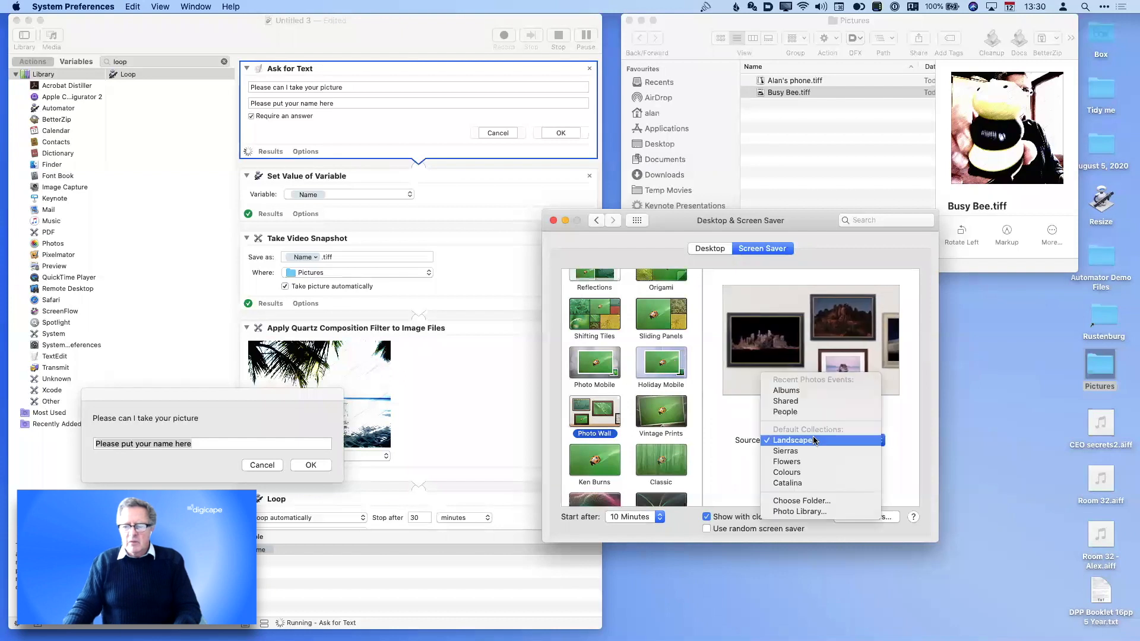
click(819, 503)
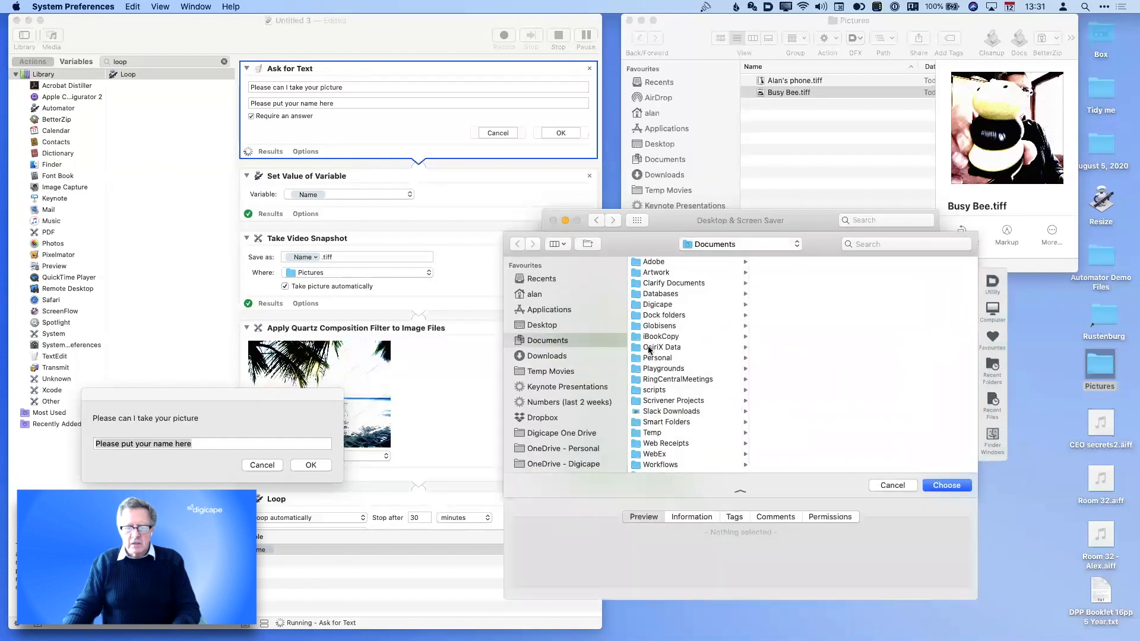
click(558, 328)
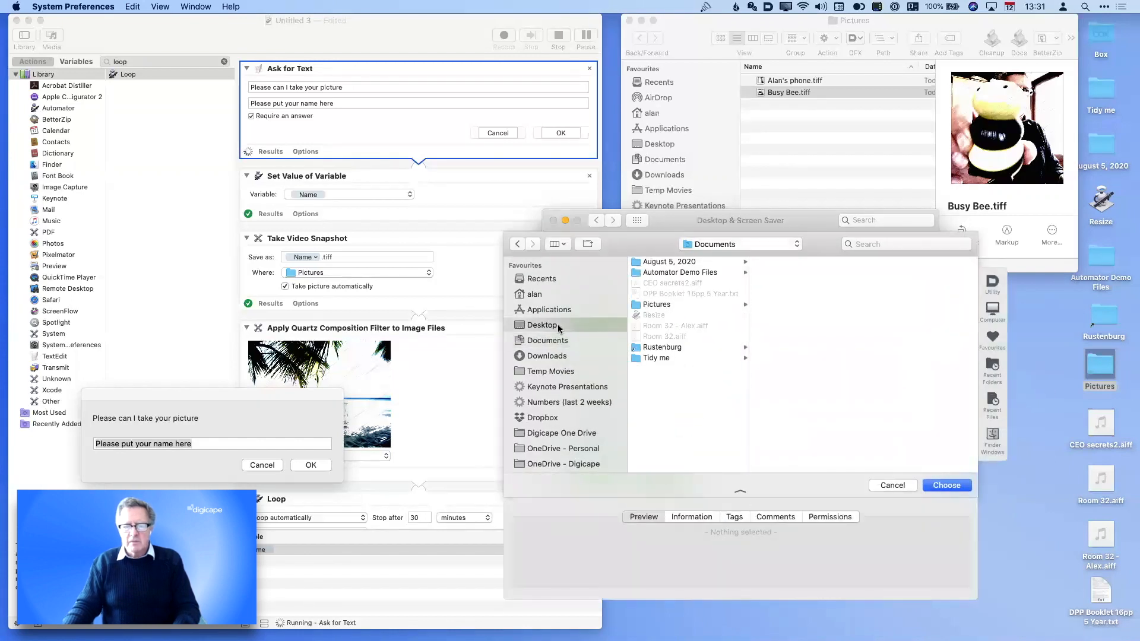
click(670, 305)
click(962, 493)
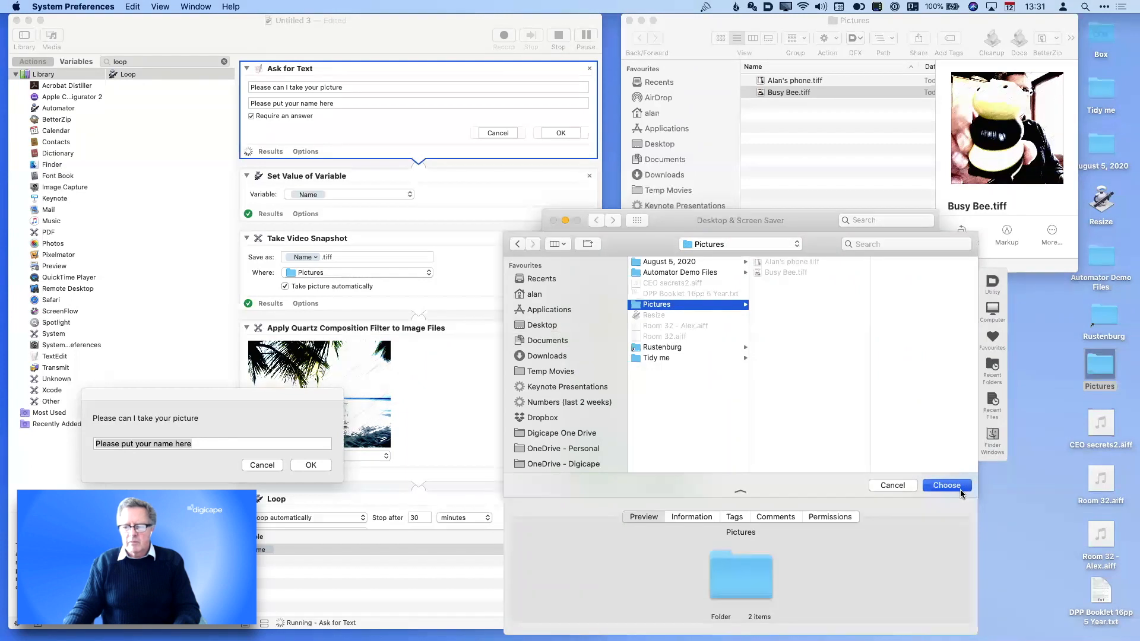
mouse_move(846, 364)
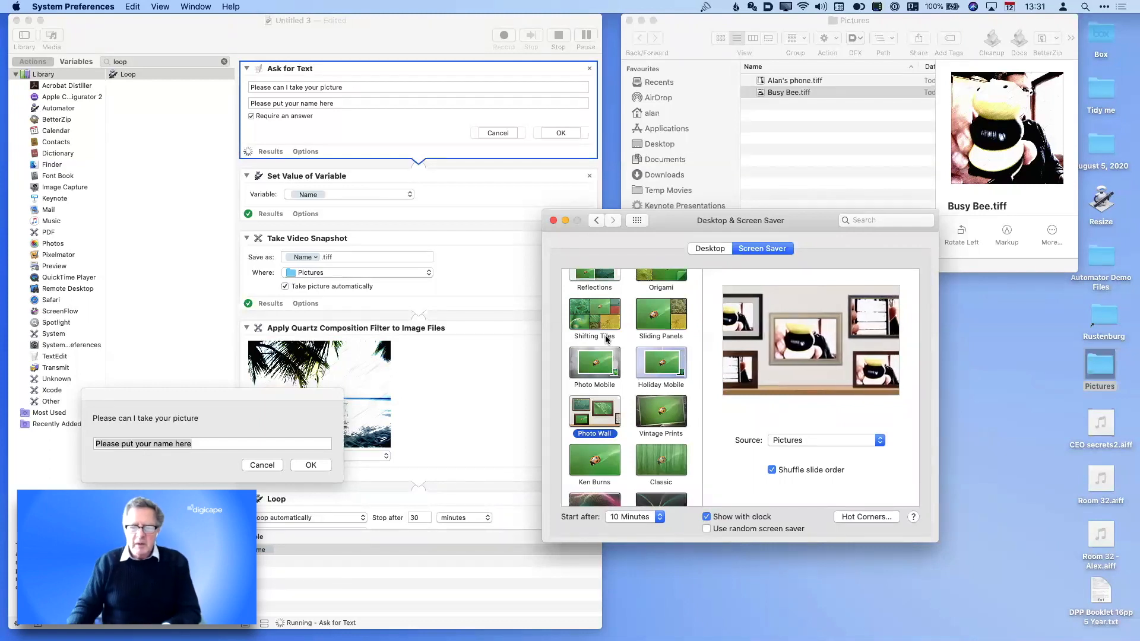
Preview the Vintage Prints and Shifting Tiles screen savers, select Origami, and close the Desktop & Screen Saver settings
click(658, 407)
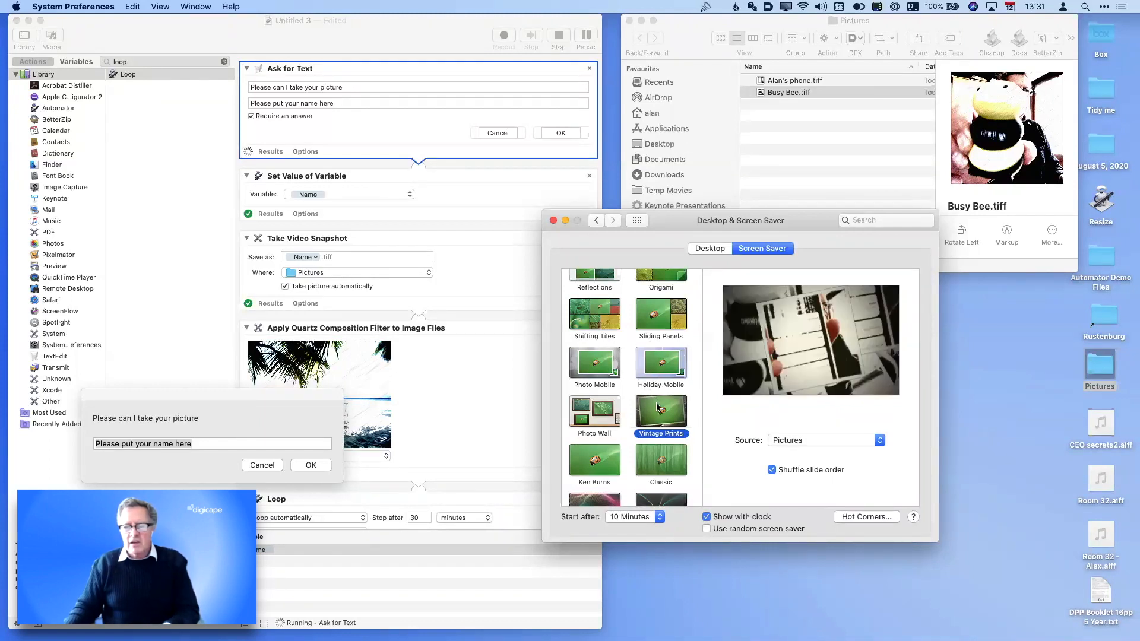
click(599, 309)
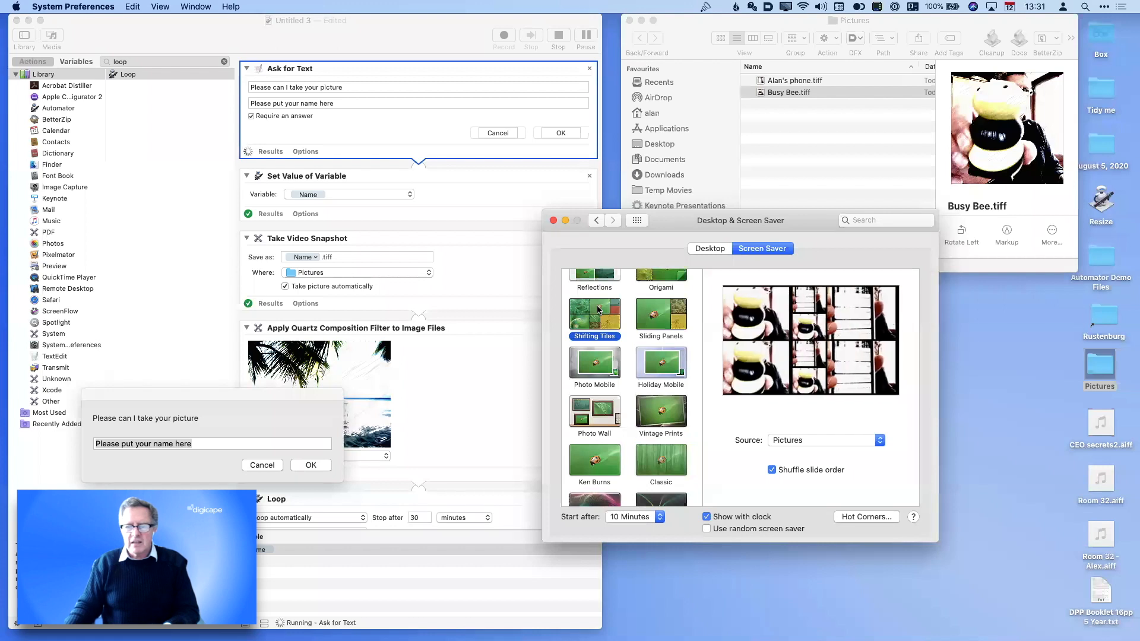
click(651, 281)
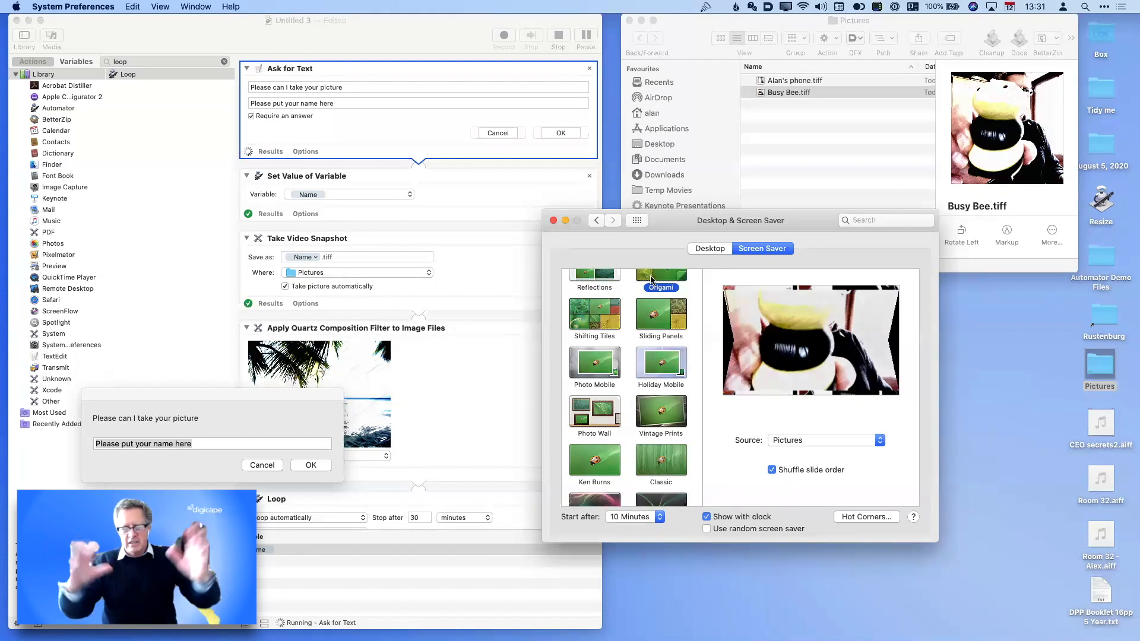
click(553, 221)
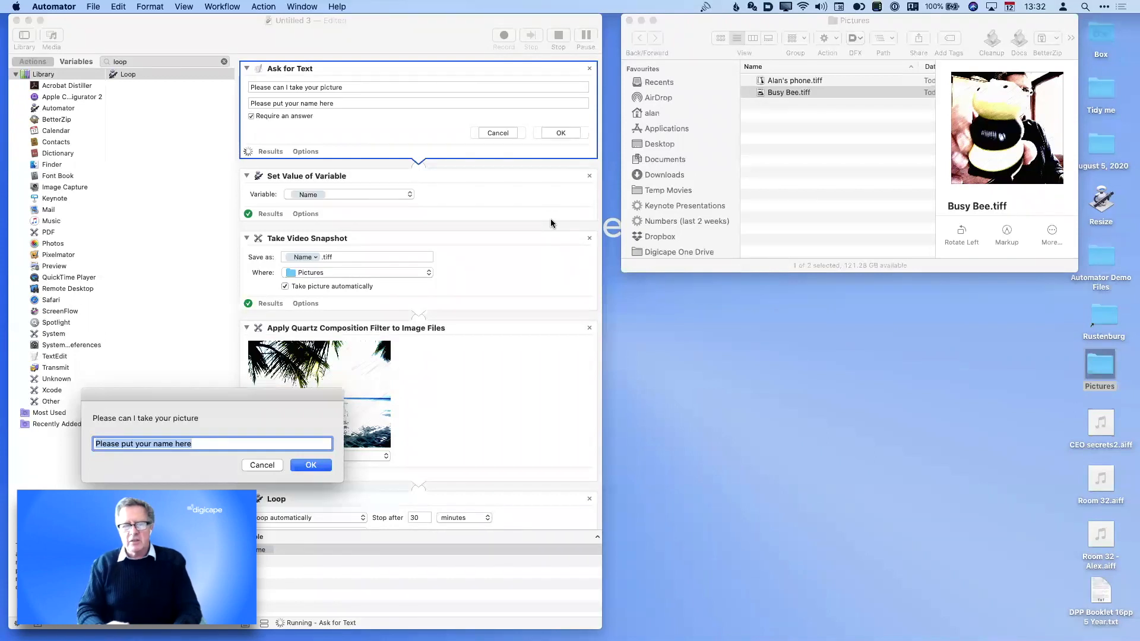
click(668, 52)
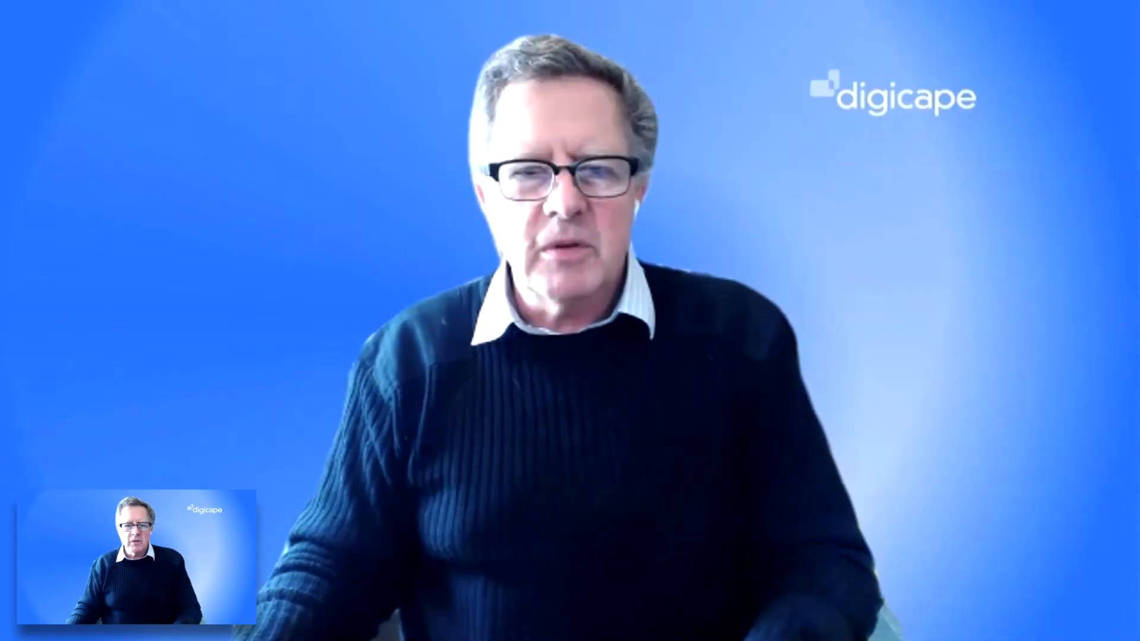